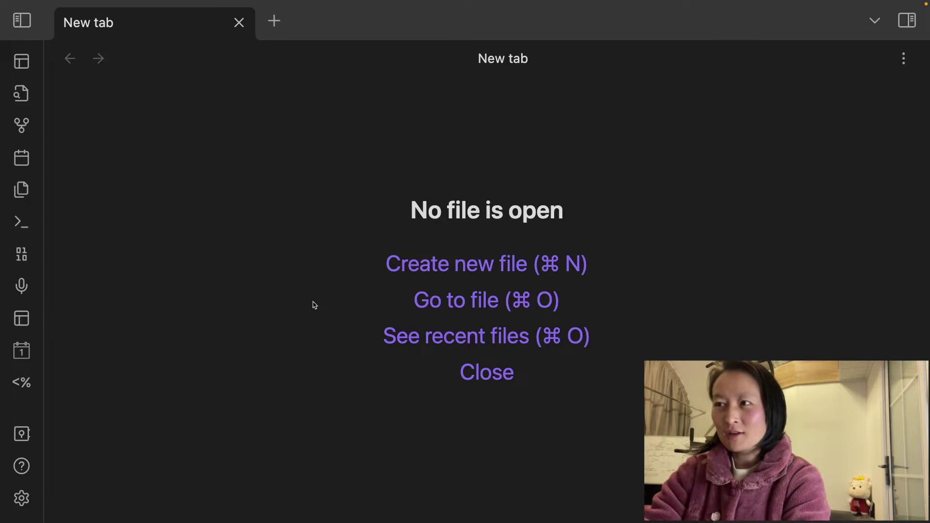
Create a new note titled "demo templater today"
{"action": "key", "text": "super+n"}
{"action": "key", "text": "BackSpace"}
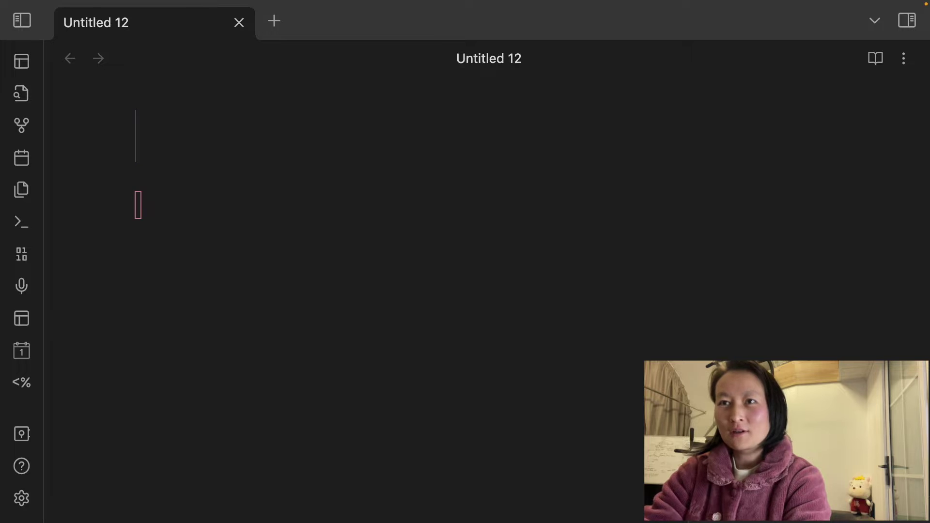
{"action": "type", "text": "demo template"}
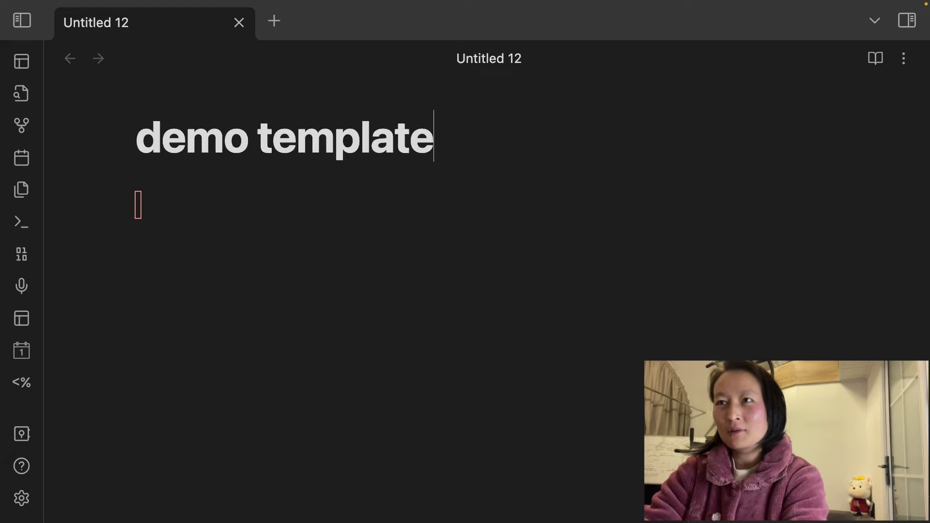
{"action": "type", "text": "r "}
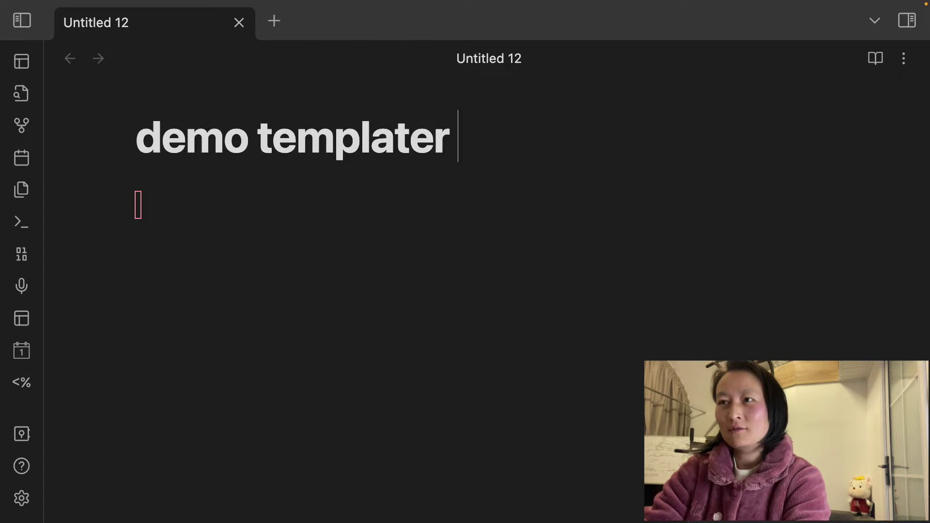
{"action": "type", "text": "today"}
{"action": "key", "text": "Return"}
Add the level-2 heading "Learn some Templater commands" to the note and start a new line below it
{"action": "type", "text": "##"}
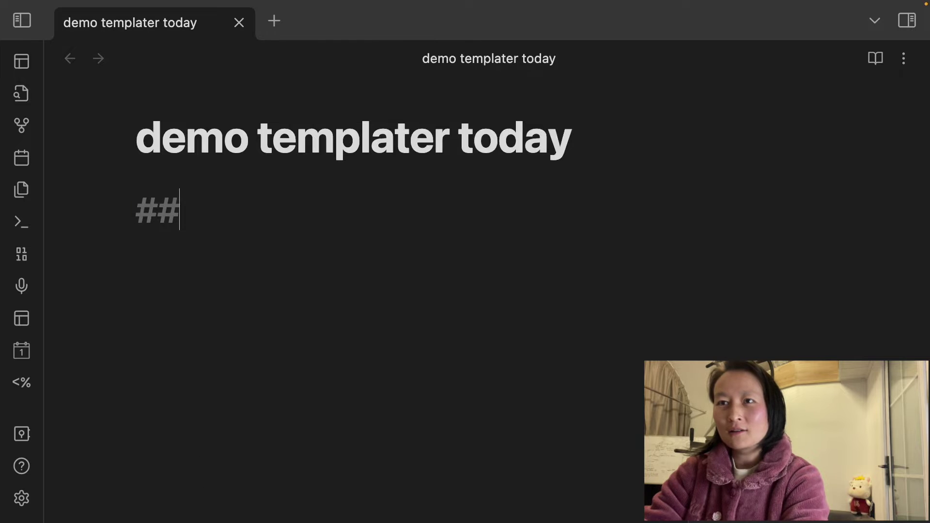
{"action": "type", "text": " Learn some "}
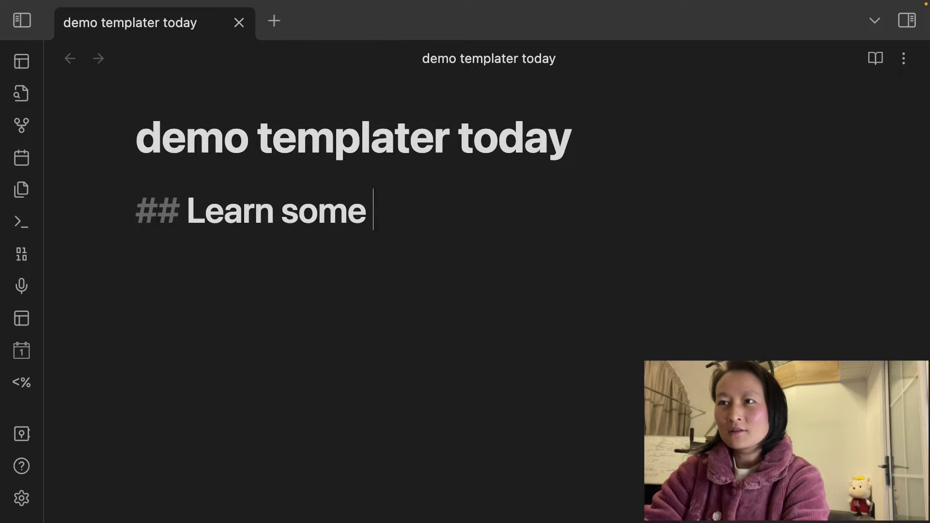
{"action": "type", "text": "Templater "}
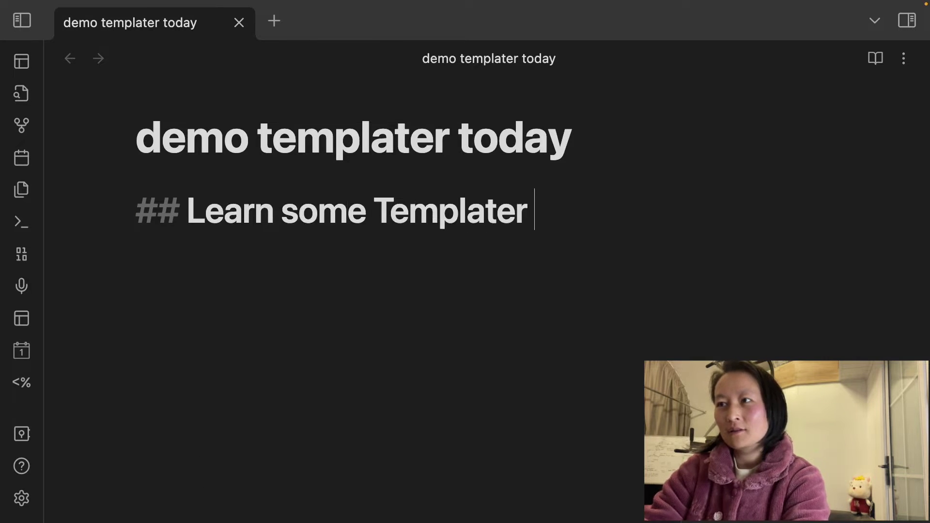
{"action": "type", "text": "commands"}
{"action": "key", "text": "Return"}
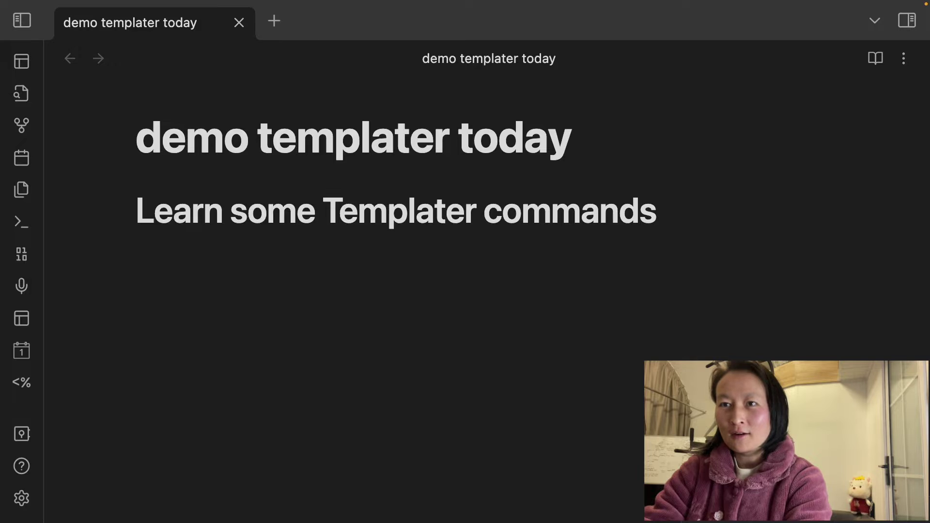
Insert an empty Templater command tag, <% %>, on the line below the heading
{"action": "type", "text": "<"}
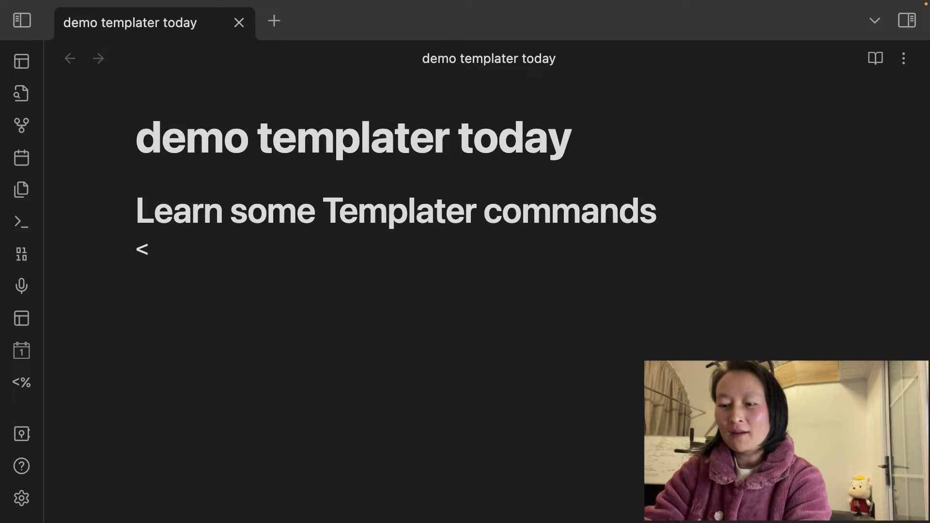
{"action": "type", "text": "%  "}
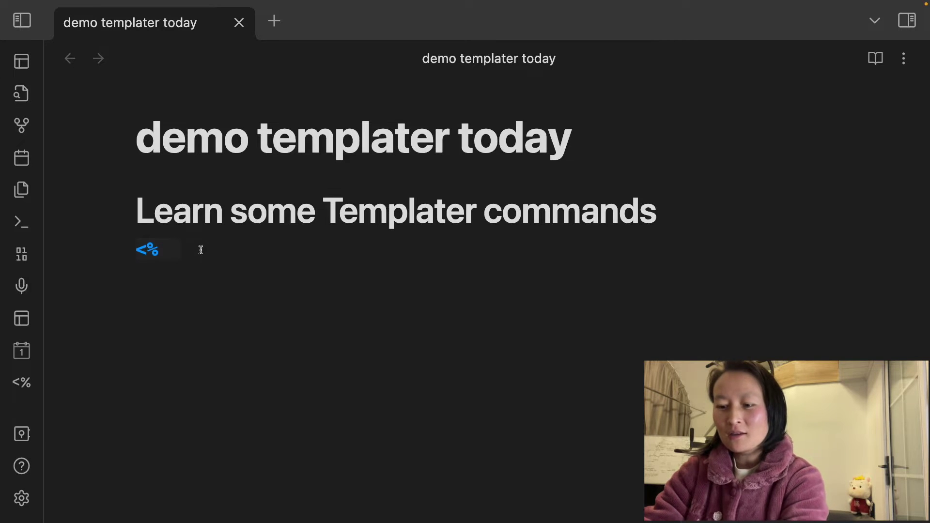
{"action": "type", "text": "%>"}
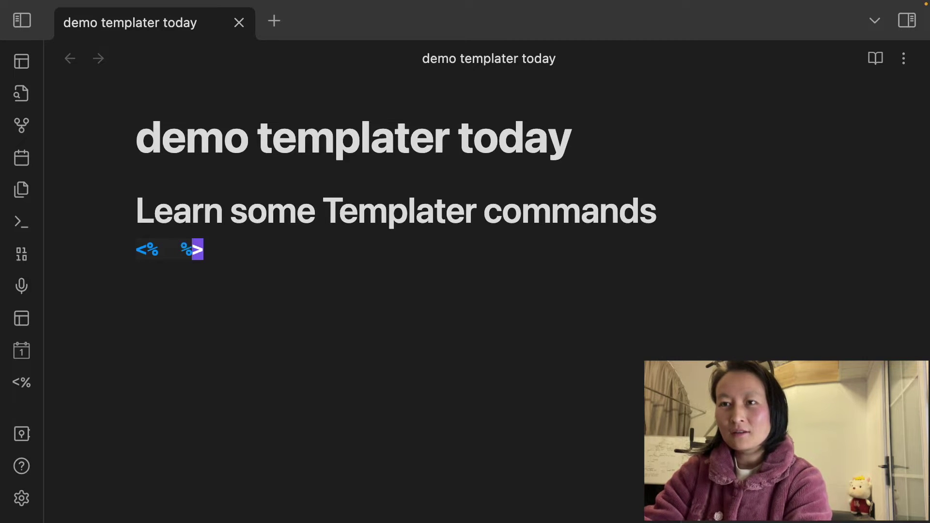
Enter tp.date between the two spaces of the empty Templater tag, picking the date module from the suggestions
{"action": "left_click", "coordinate": [168, 247]}
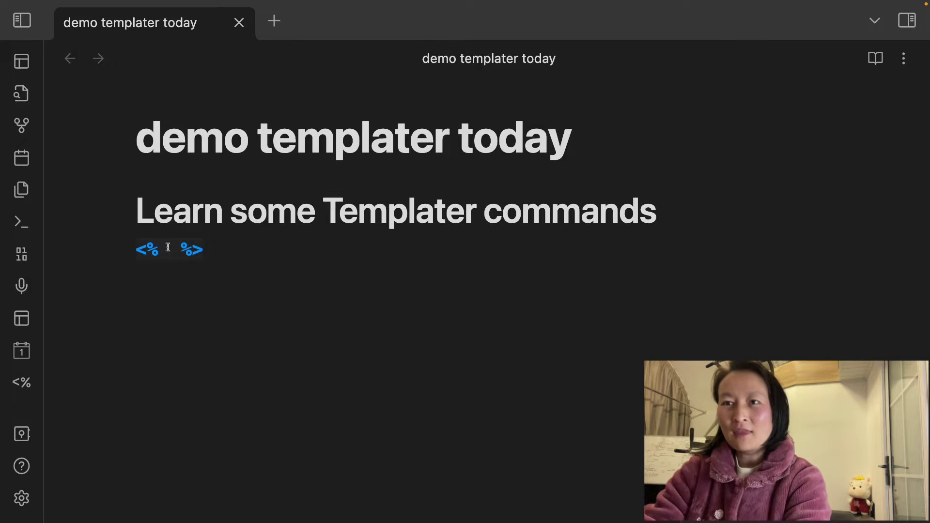
{"action": "key", "text": "0"}
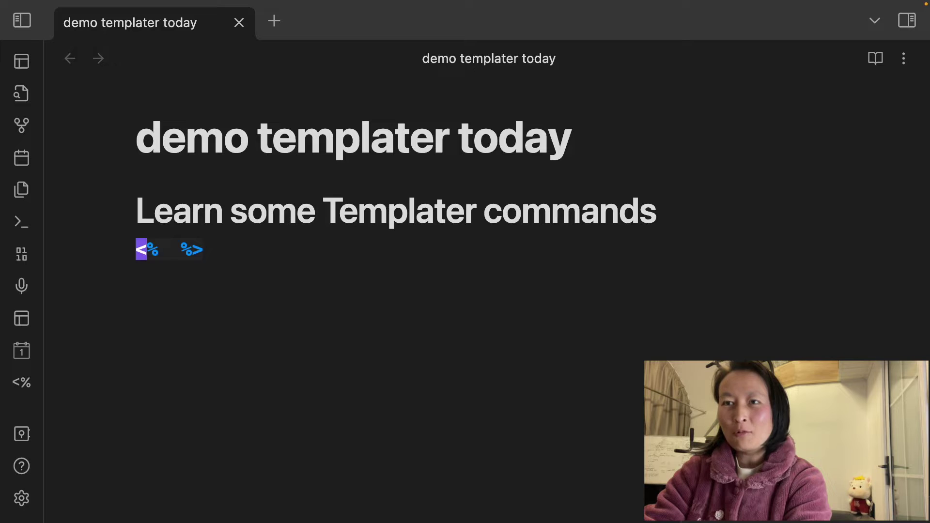
{"action": "key", "text": "l"}
{"action": "key", "text": "l"}
{"action": "key", "text": "l"}
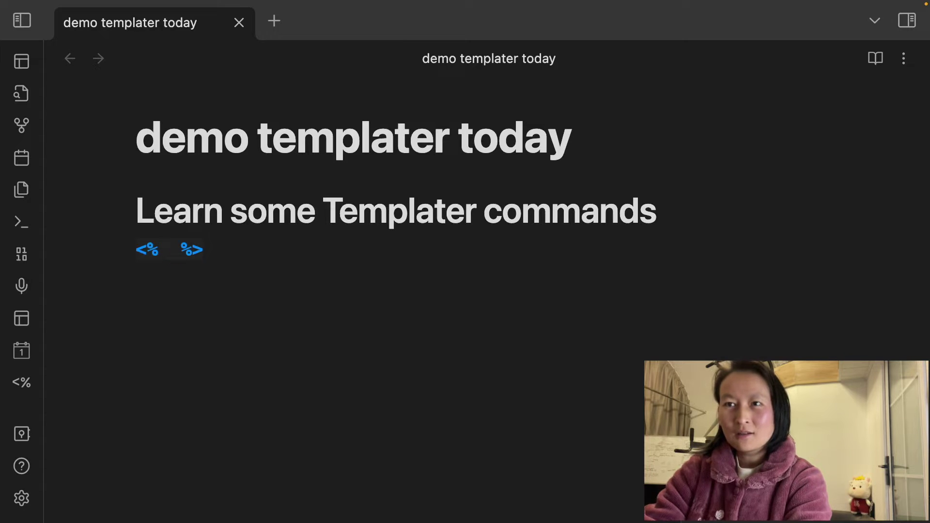
{"action": "key", "text": "i"}
{"action": "key", "text": "BackSpace"}
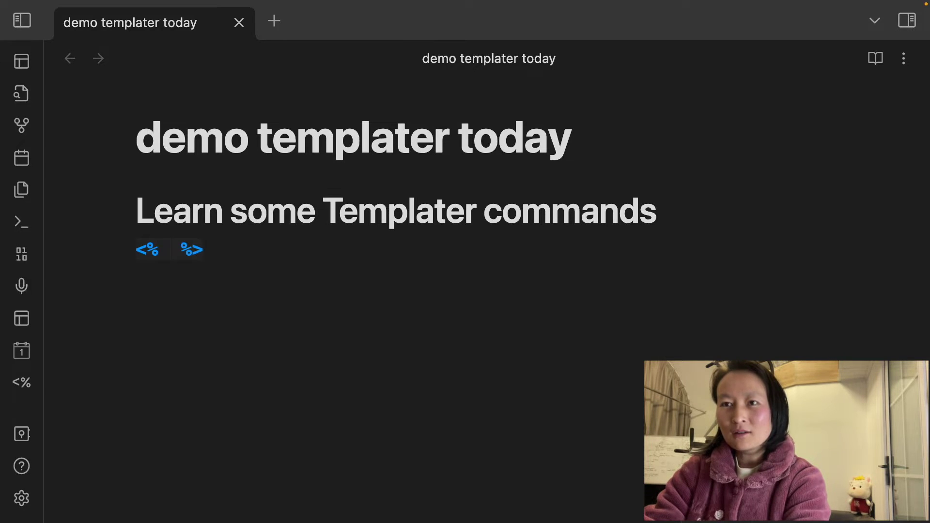
{"action": "type", "text": "tp"}
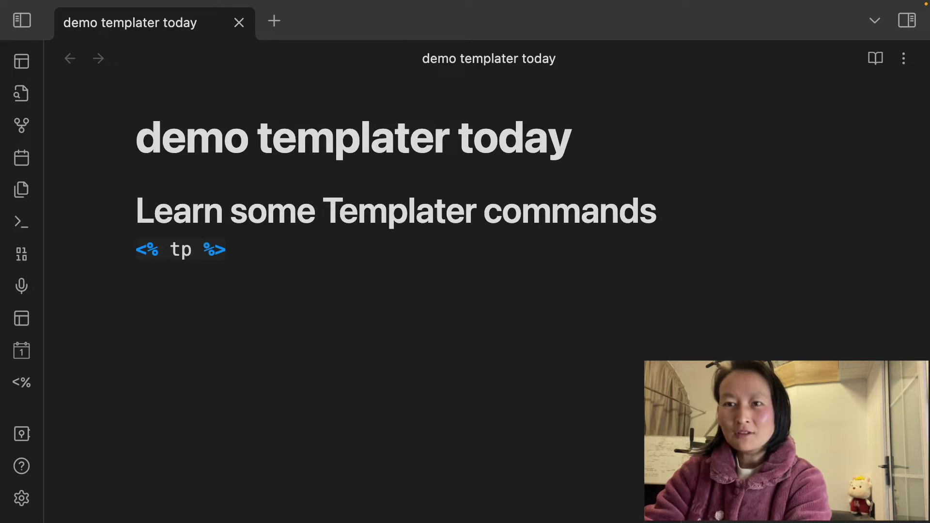
{"action": "type", "text": "."}
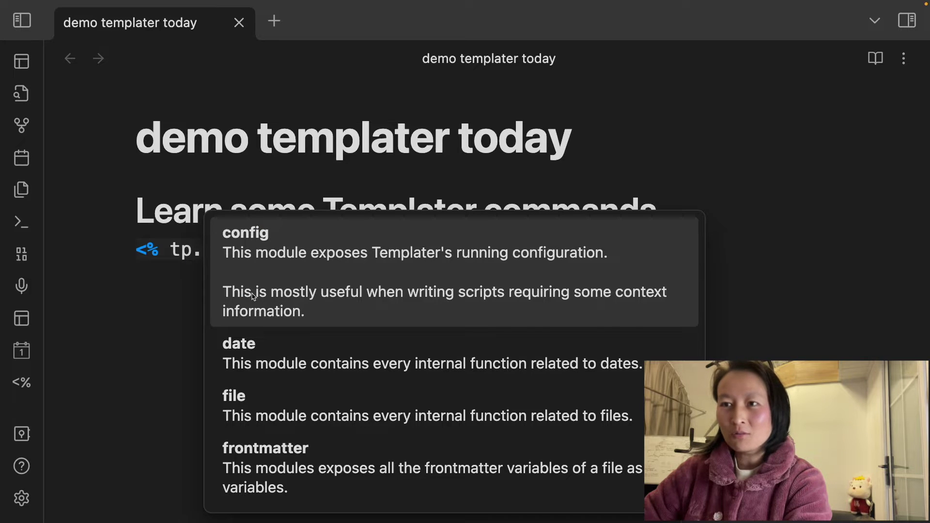
{"action": "scroll", "coordinate": [328, 380], "scroll_direction": "down", "scroll_amount": 3}
{"action": "scroll", "coordinate": [326, 353], "scroll_direction": "up", "scroll_amount": 3}
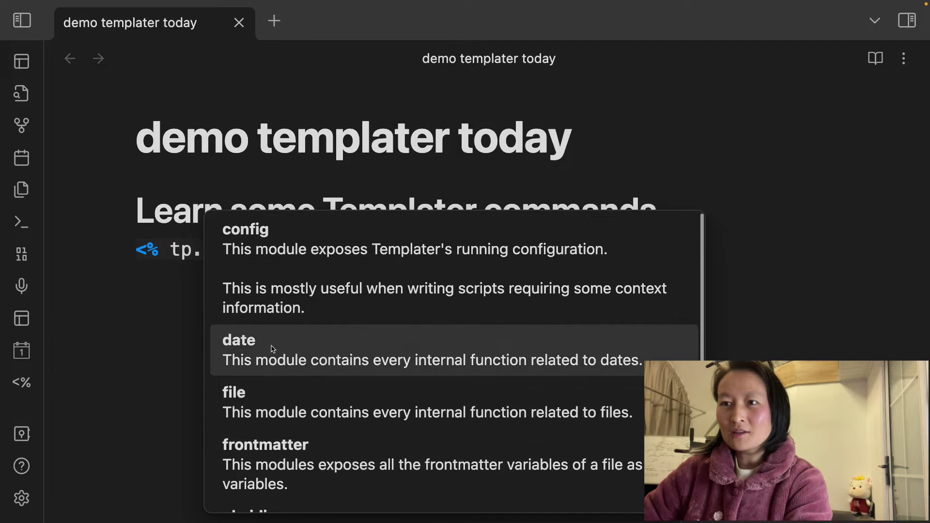
{"action": "left_click", "coordinate": [283, 351]}
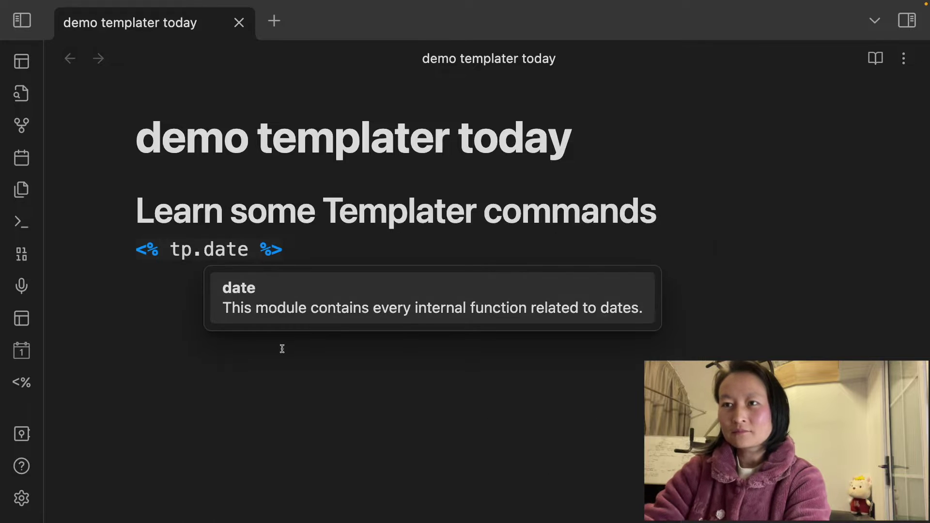
Extend the expression in the tag with the date module's now function so it reads tp.date.now
{"action": "type", "text": "."}
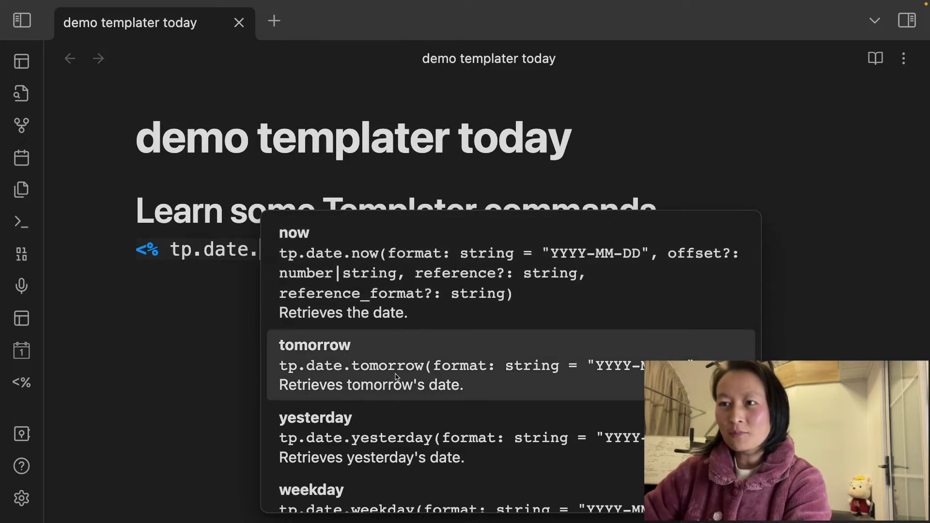
{"action": "scroll", "coordinate": [271, 338], "scroll_direction": "down", "scroll_amount": 2}
{"action": "scroll", "coordinate": [271, 338], "scroll_direction": "up", "scroll_amount": 2}
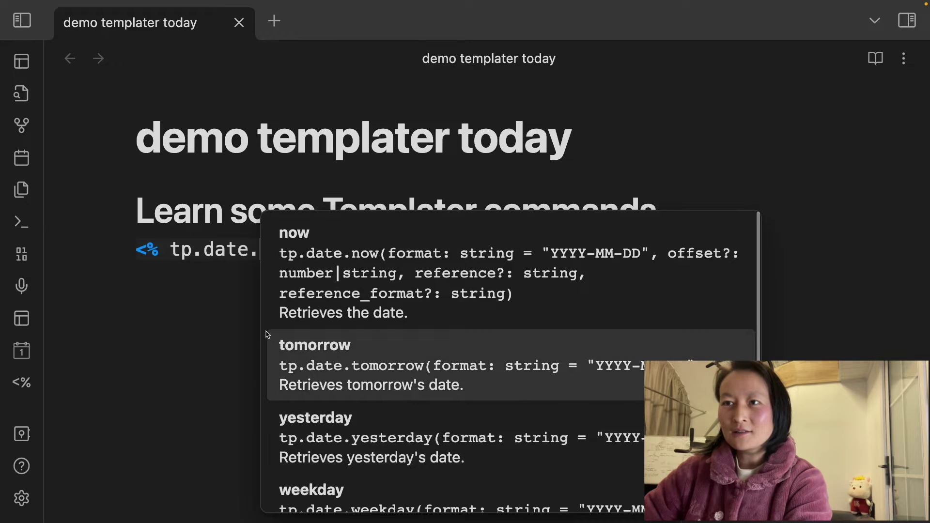
{"action": "type", "text": "now %>"}
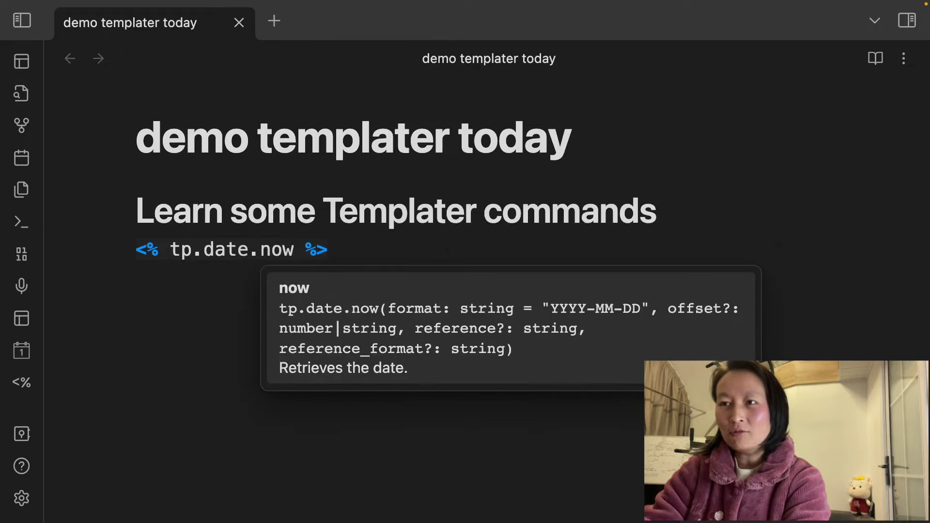
Add parentheses after tp.date.now with the quoted format argument "YYYY-MM-DD"
{"action": "left_click_drag", "start_coordinate": [171, 250], "coordinate": [290, 251]}
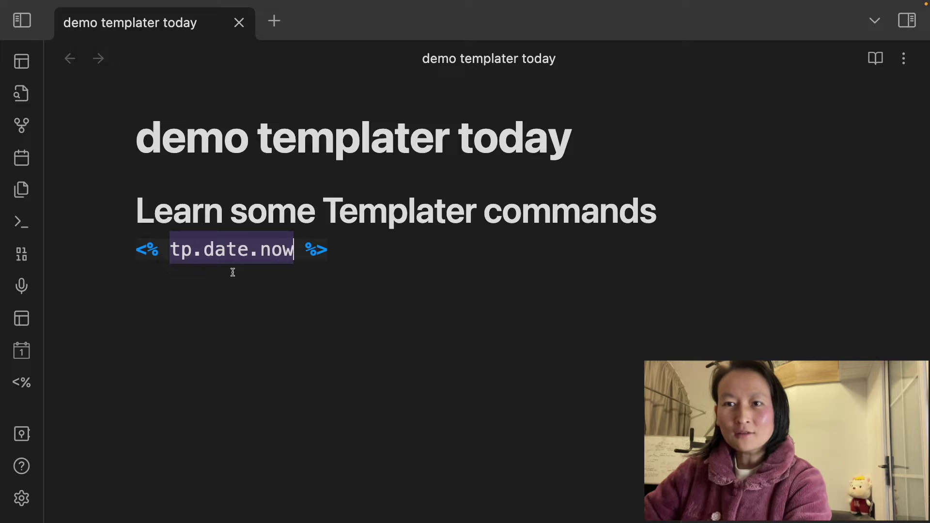
{"action": "left_click", "coordinate": [316, 278]}
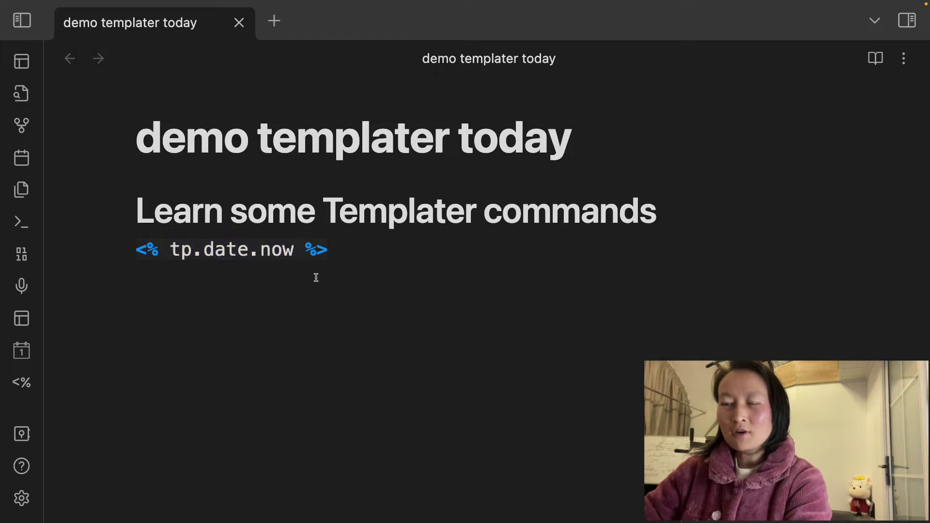
{"action": "type", "text": "()"}
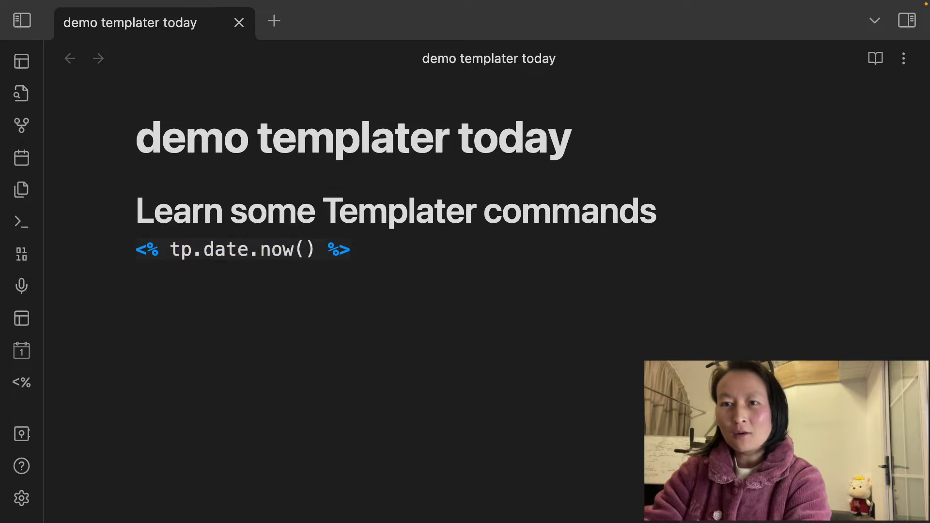
{"action": "key", "text": "Escape"}
{"action": "key", "text": "Left"}
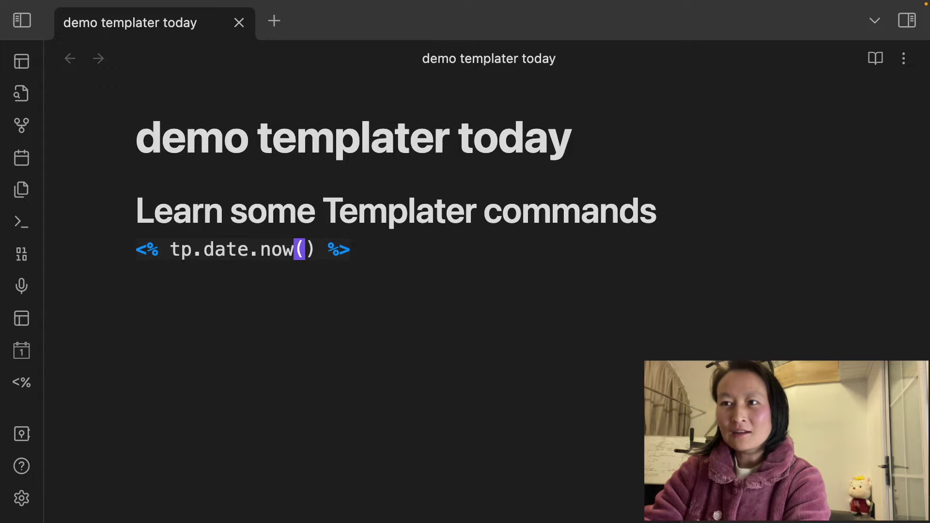
{"action": "key", "text": "Right"}
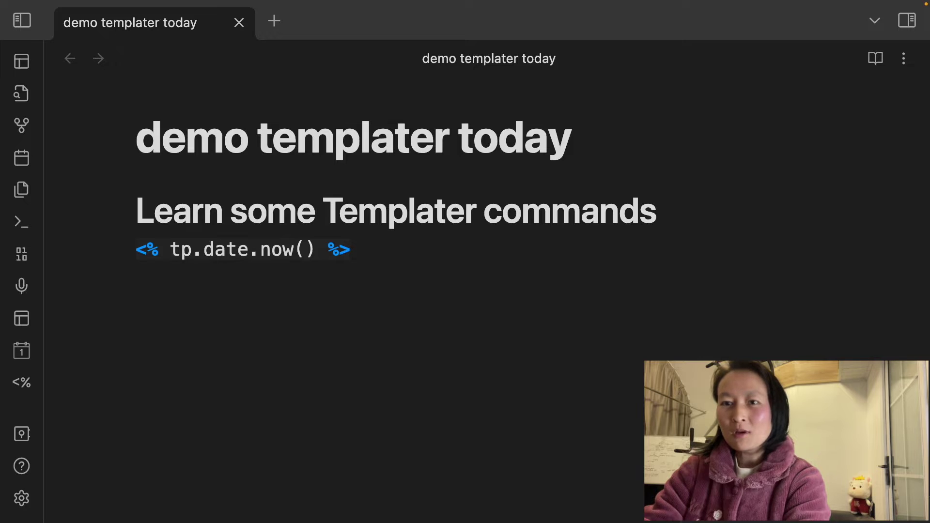
{"action": "type", "text": "\"\""}
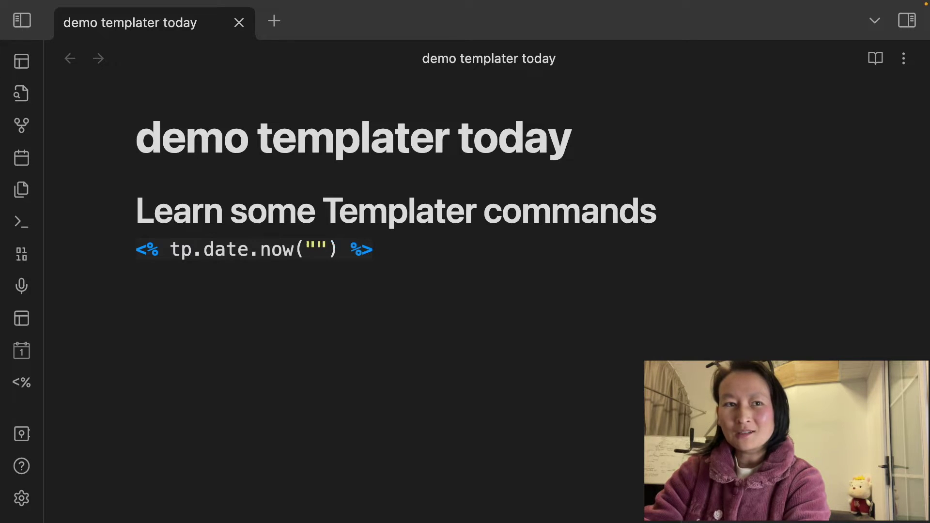
{"action": "type", "text": "YYYY"}
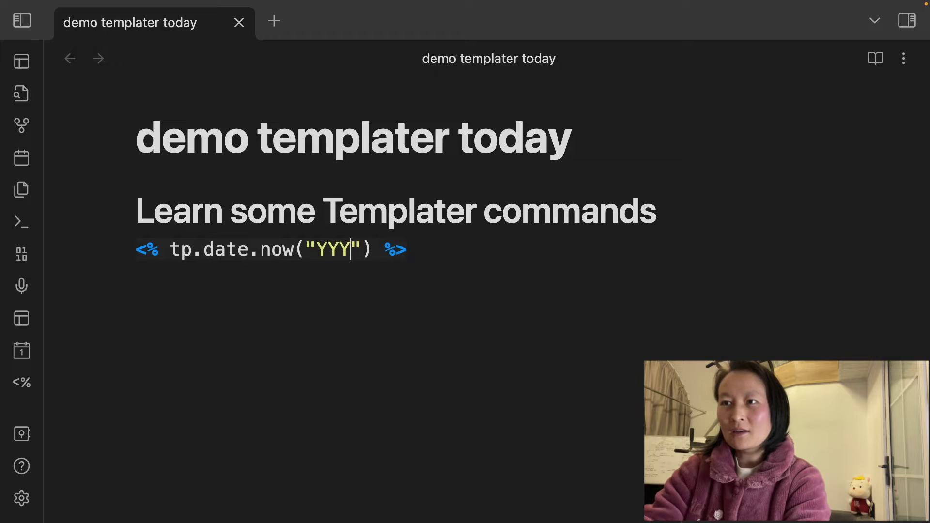
{"action": "type", "text": "-MM-DD"}
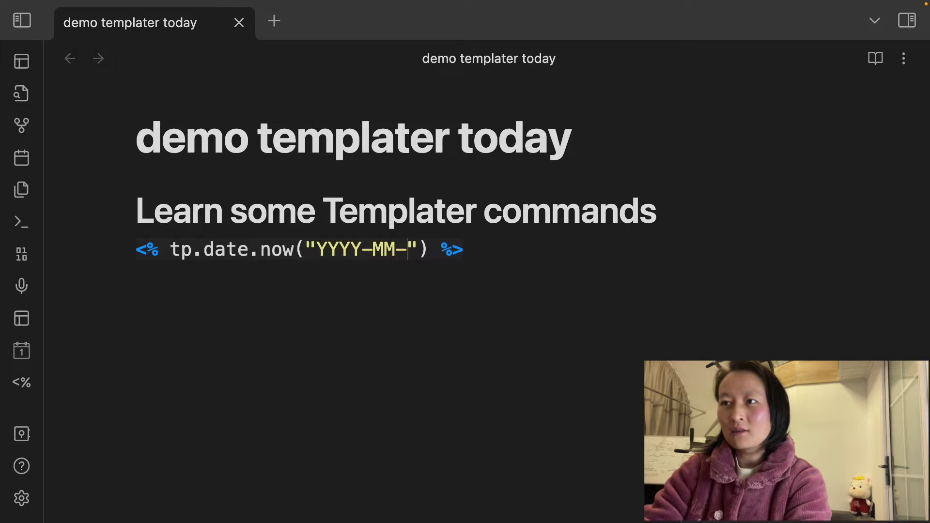
{"action": "key", "text": "Escape"}
{"action": "key", "text": "h"}
{"action": "key", "text": "h"}
{"action": "key", "text": "h"}
{"action": "key", "text": "h"}
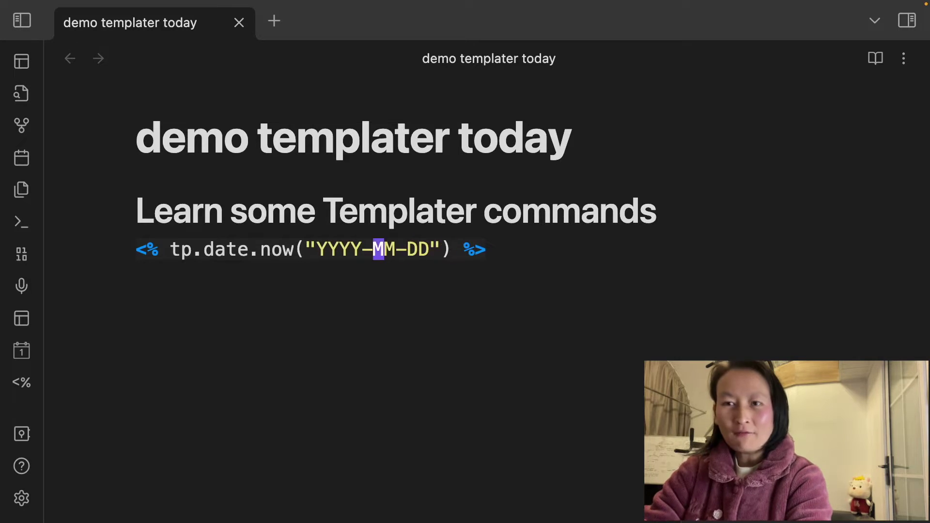
{"action": "key", "text": "k"}
{"action": "key", "text": "j"}
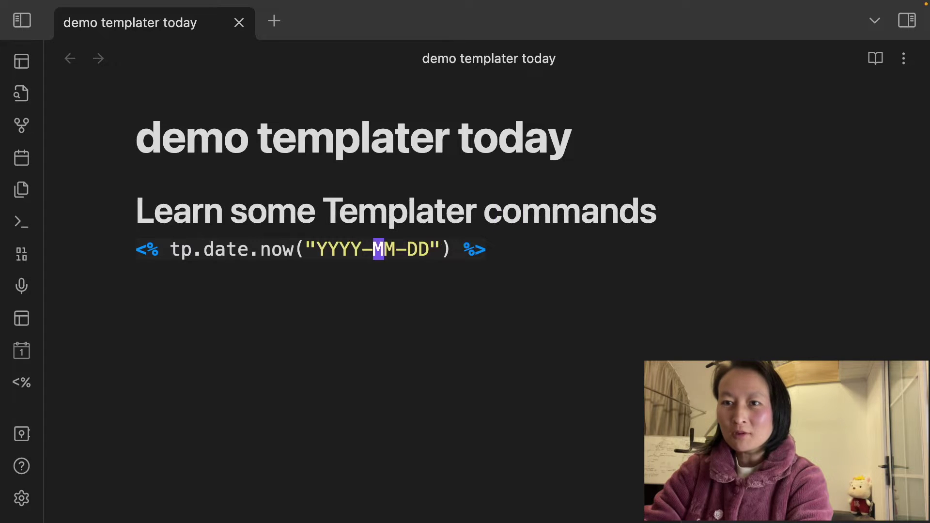
{"action": "key", "text": "h"}
{"action": "key", "text": "h"}
{"action": "key", "text": "h"}
{"action": "key", "text": "h"}
{"action": "key", "text": "h"}
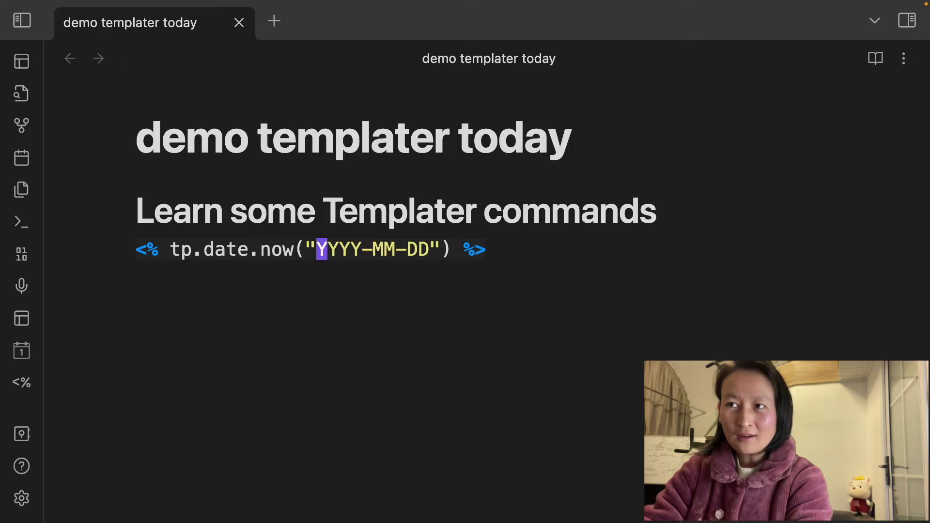
{"action": "left_click", "coordinate": [210, 249]}
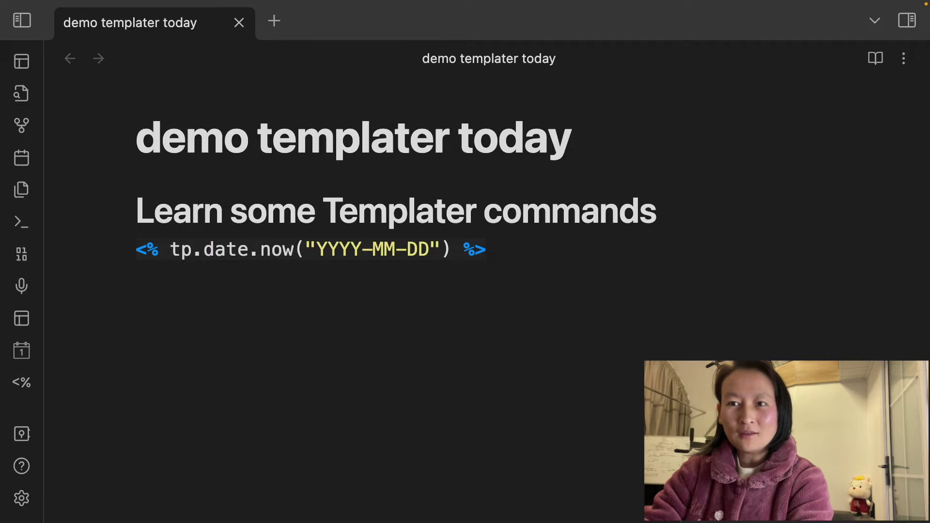
{"action": "key", "text": "l"}
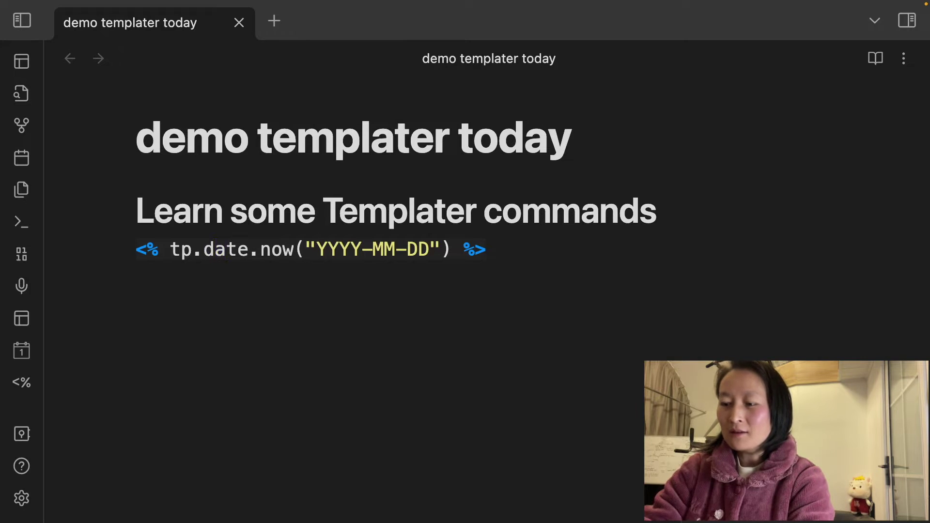
Find the Templater commands in the command palette and run Replace templates in the active file on the tp.date.now line
{"action": "key", "text": "cmd+p"}
{"action": "type", "text": "templater"}
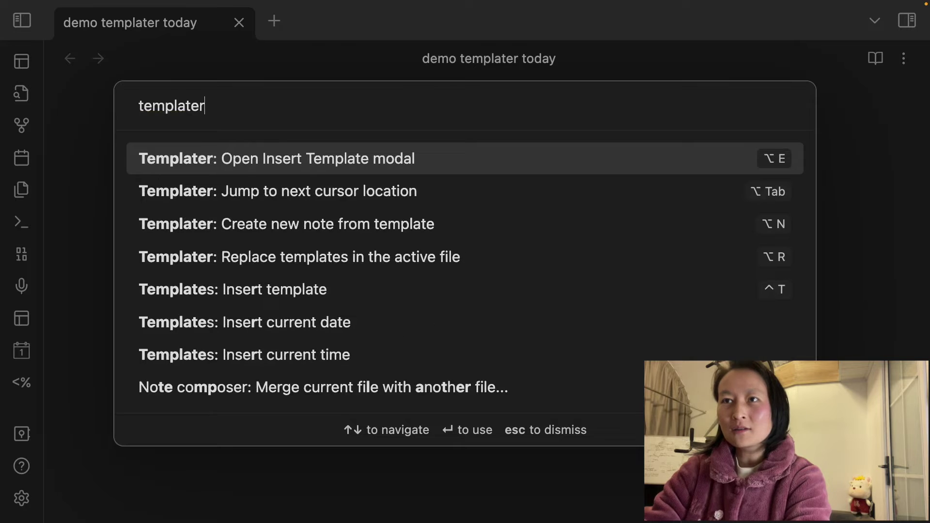
{"action": "key", "text": "Down"}
{"action": "key", "text": "Down"}
{"action": "key", "text": "Down"}
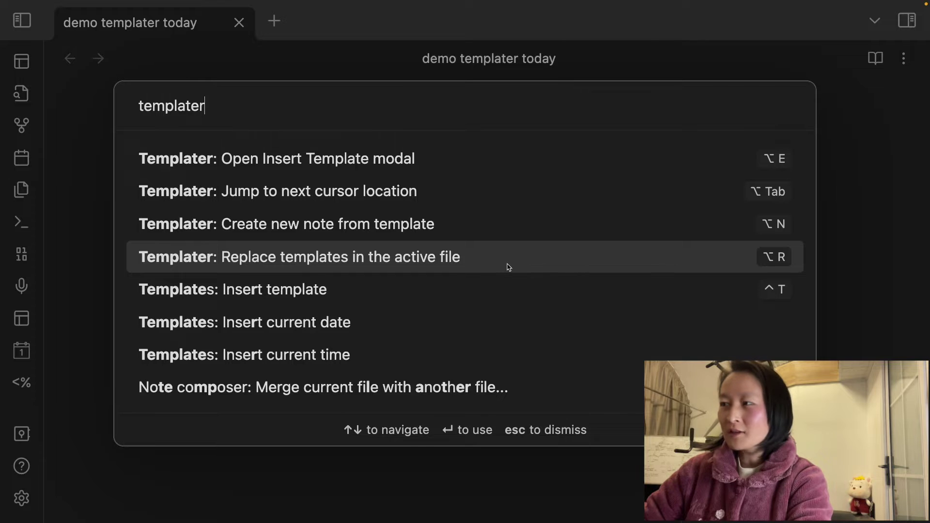
{"action": "left_click", "coordinate": [336, 256]}
{"action": "key", "text": "alt+r"}
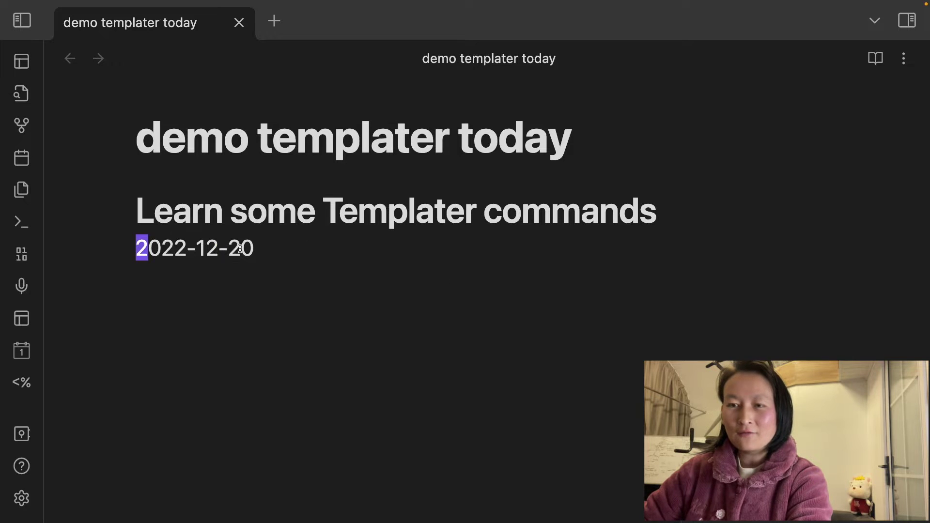
{"action": "mouse_move", "coordinate": [760, 11]}
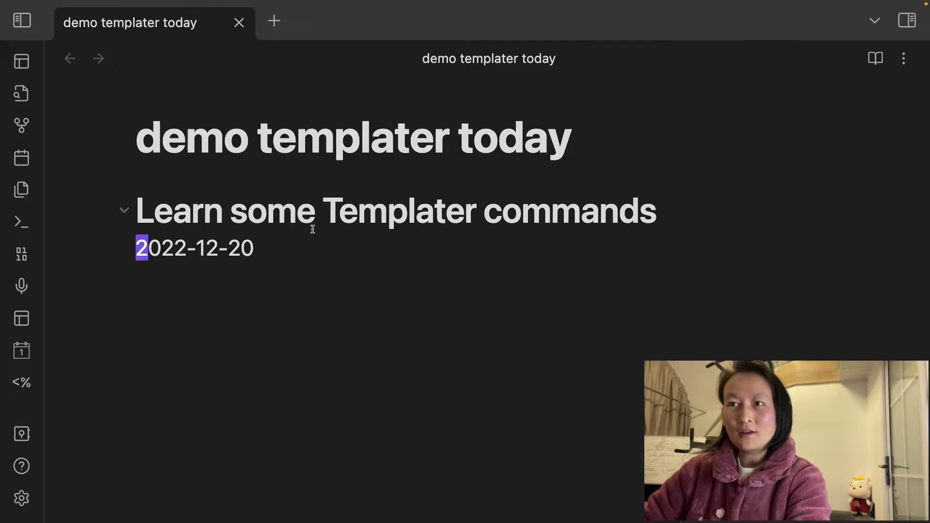
Undo the template replacement to restore the tp.date.now command
{"action": "left_click", "coordinate": [245, 252]}
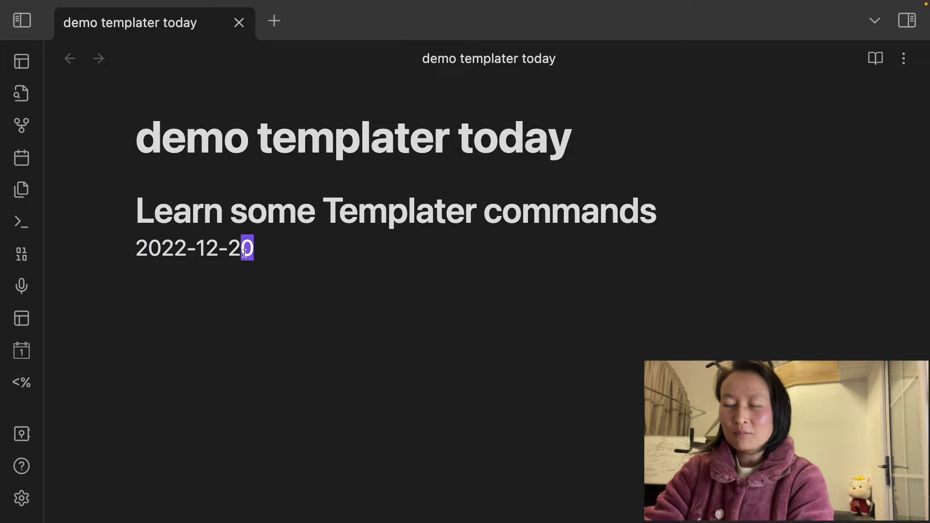
{"action": "key", "text": "u"}
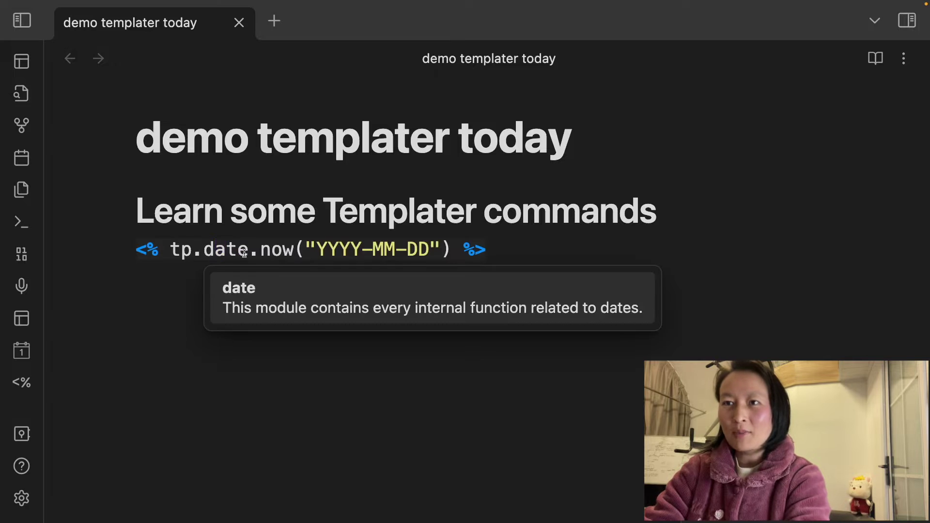
Examine the tp.date.now command from its opening tag to its closing tag
{"action": "key", "text": "h"}
{"action": "key", "text": "h"}
{"action": "key", "text": "h"}
{"action": "key", "text": "h"}
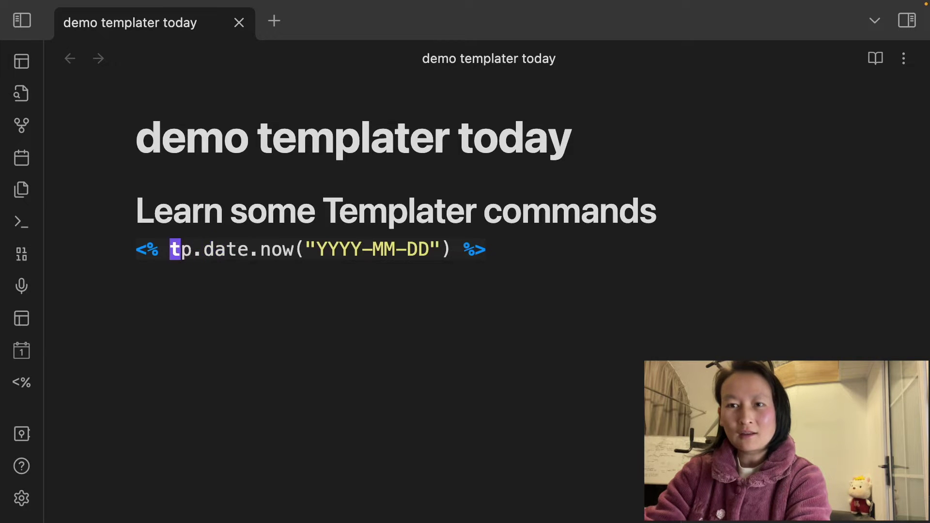
{"action": "key", "text": "dollar"}
{"action": "key", "text": "g"}
{"action": "key", "text": "g"}
{"action": "key", "text": "j"}
{"action": "key", "text": "dollar"}
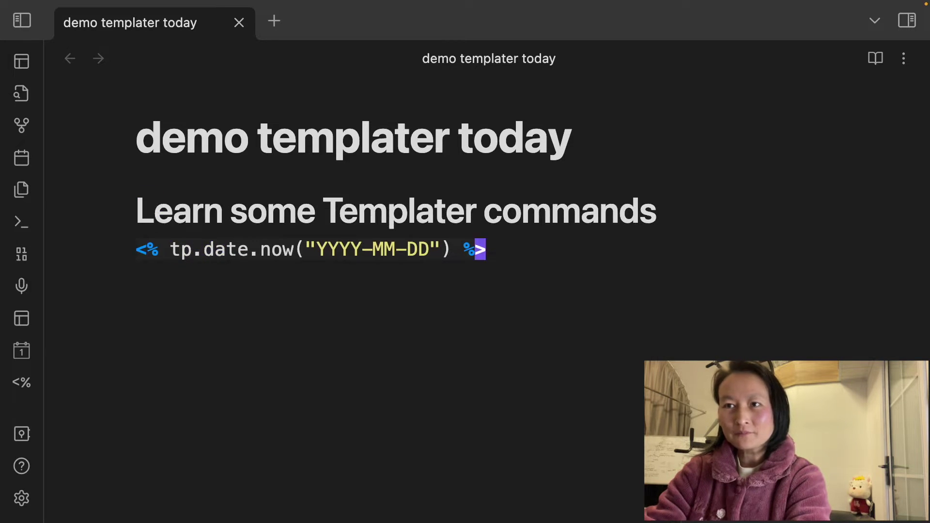
{"action": "key", "text": "0"}
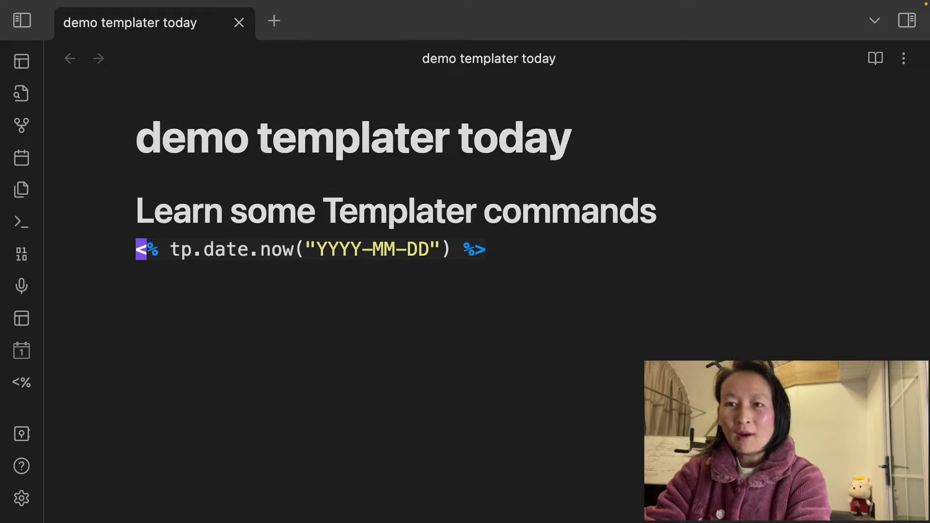
Add the core template placeholder {{date}} on a new line below the tp.date.now command
{"action": "type", "text": "o"}
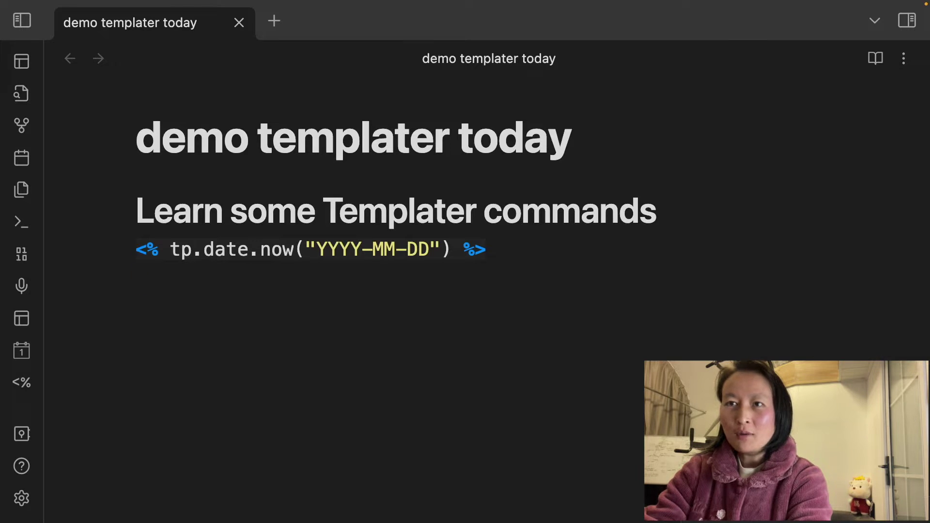
{"action": "type", "text": "{{date"}
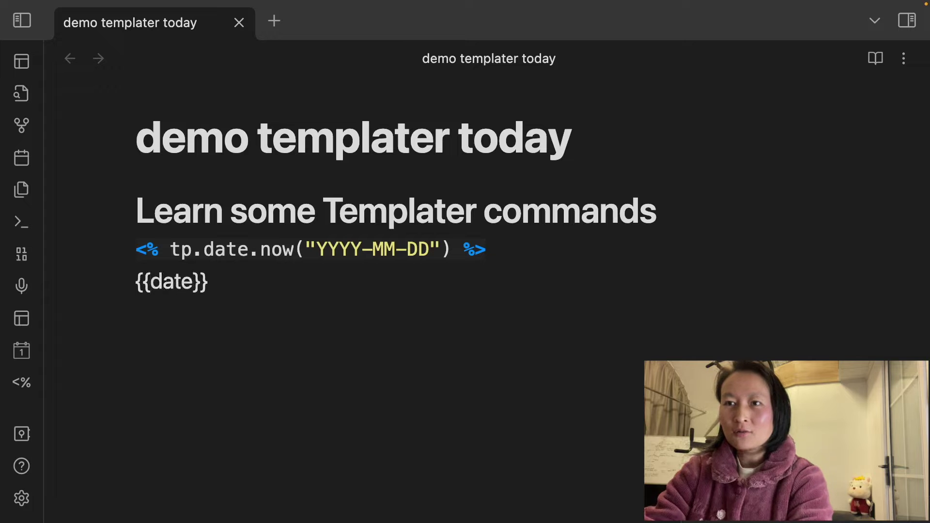
{"action": "key", "text": "Escape"}
Compare the syntax of the Templater date command with the {{date}} placeholder below it
{"action": "key", "text": "k"}
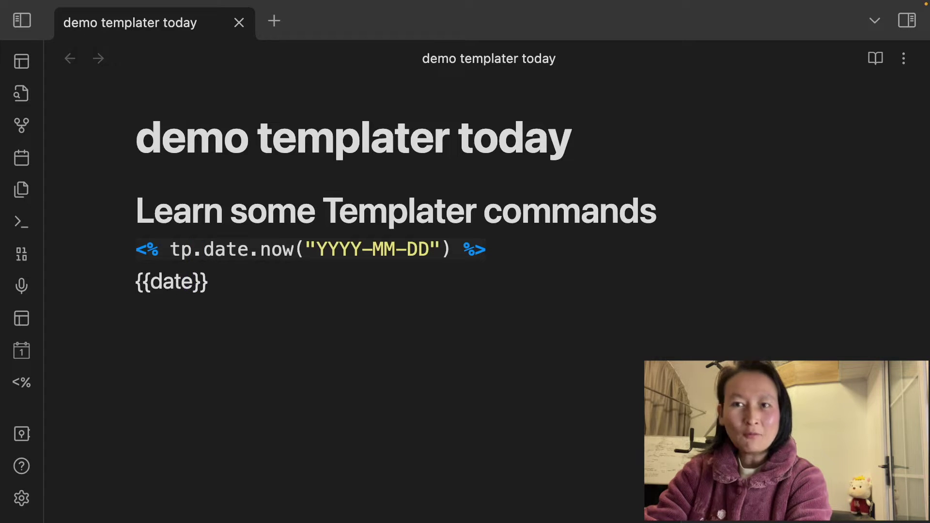
{"action": "key", "text": "k"}
{"action": "key", "text": "j"}
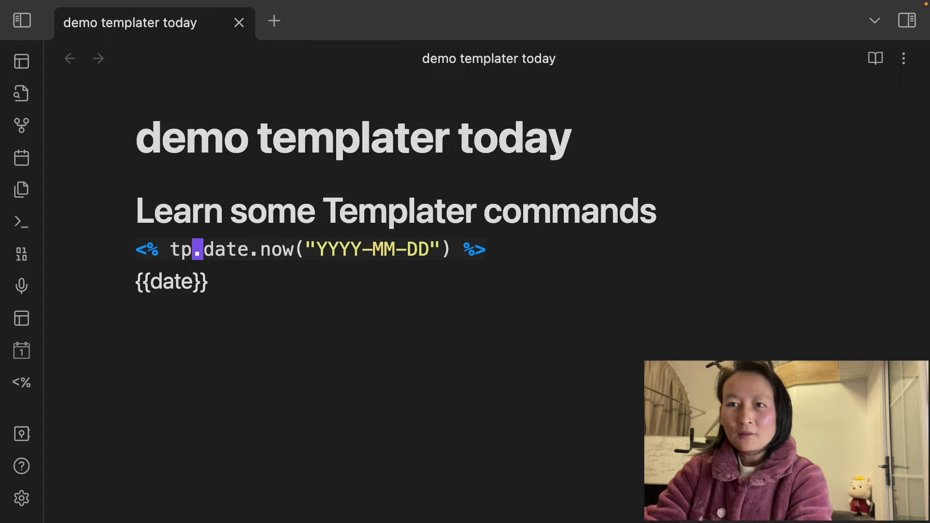
{"action": "key", "text": "j"}
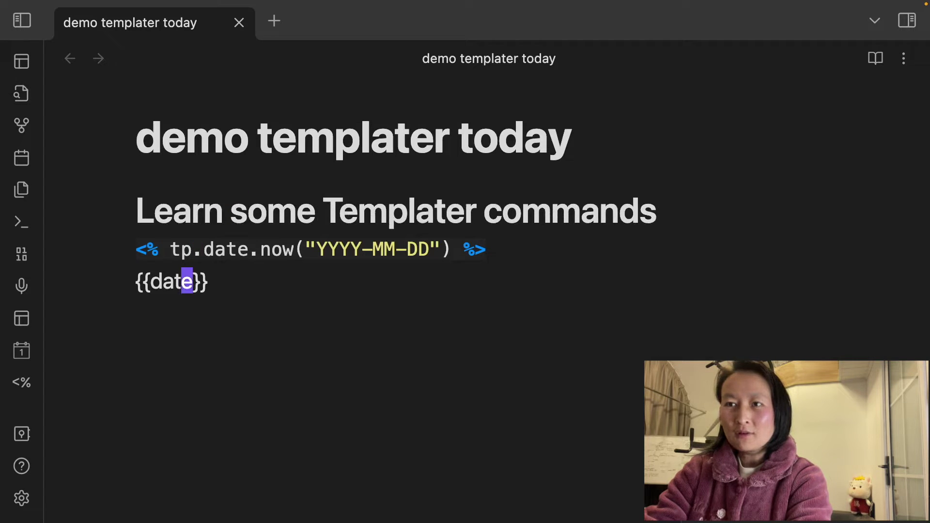
{"action": "key", "text": "k"}
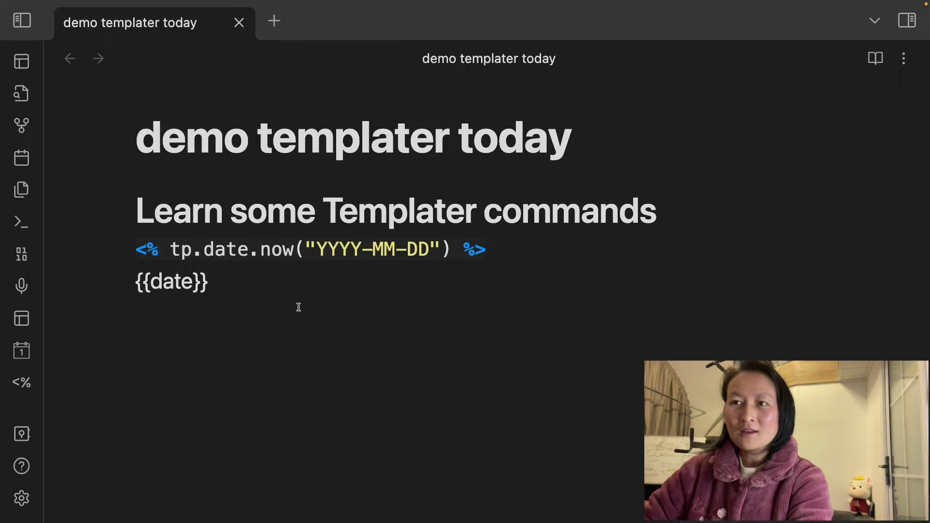
{"action": "key", "text": "k"}
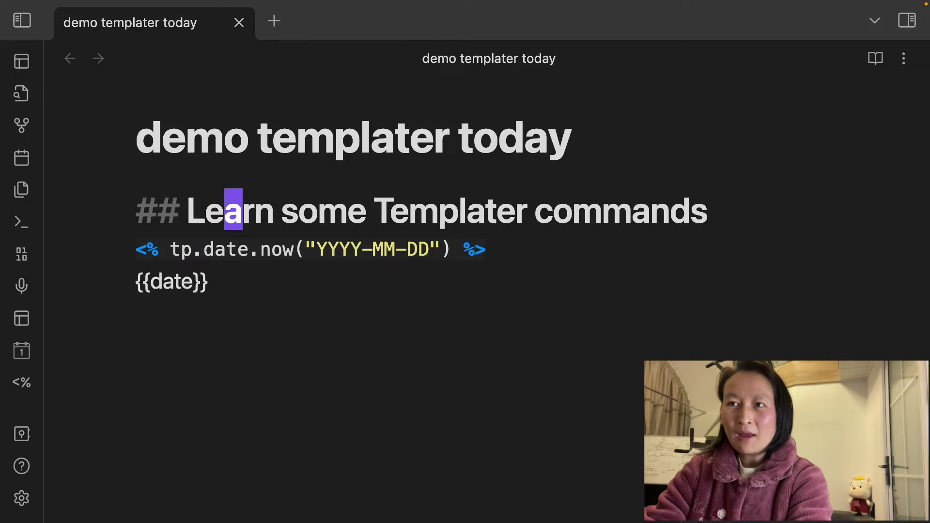
{"action": "key", "text": "j"}
{"action": "key", "text": "l"}
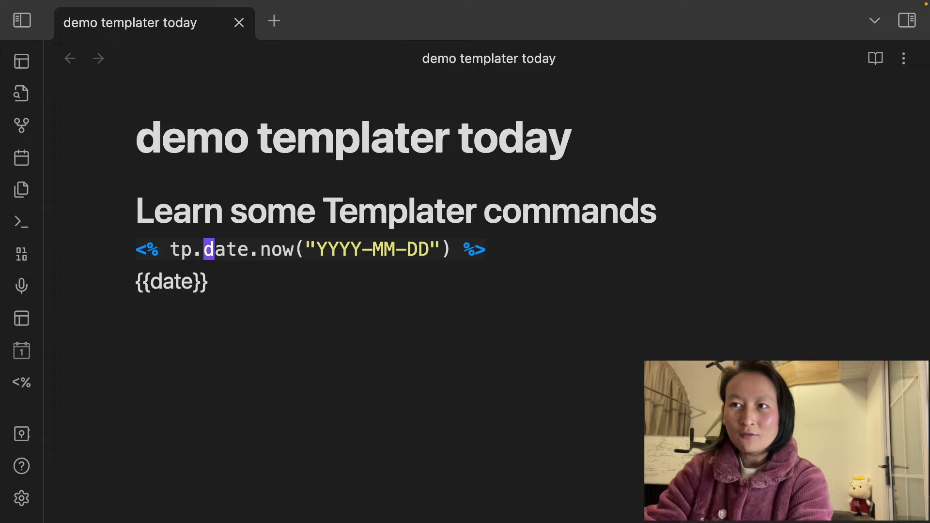
{"action": "key", "text": "l"}
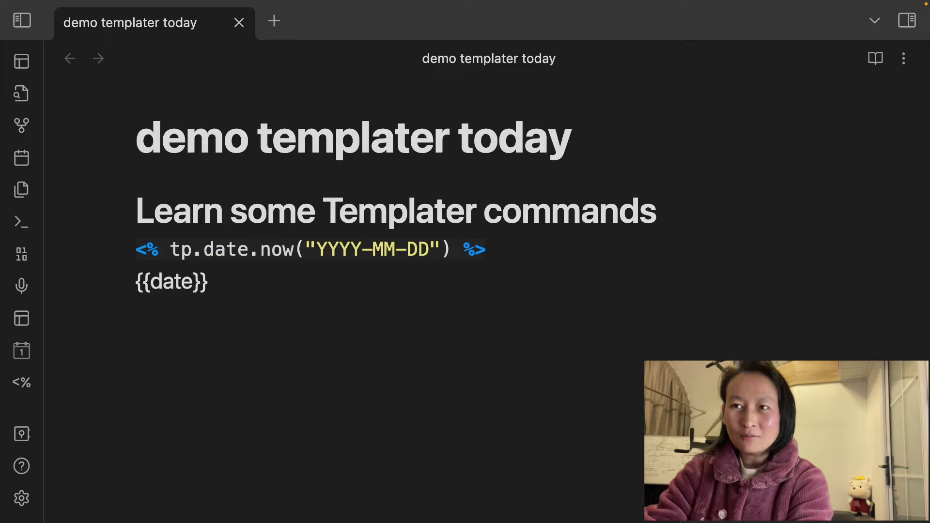
Insert <% tp.date.tomorrow("YYYY-MM-DD") %> on a new line above the tp.date.now command, picking tomorrow from the suggestions
{"action": "key", "text": "shift+o"}
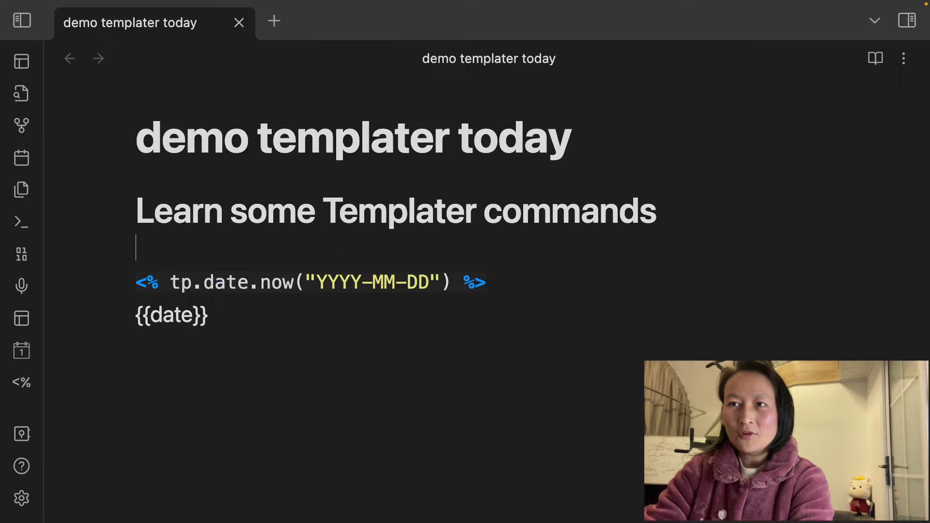
{"action": "type", "text": "<"}
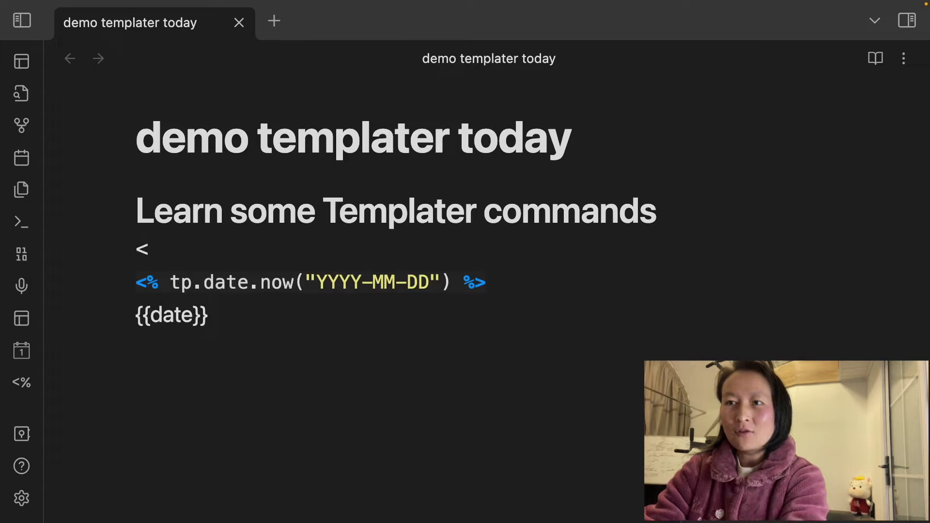
{"action": "type", "text": "% tp.date."}
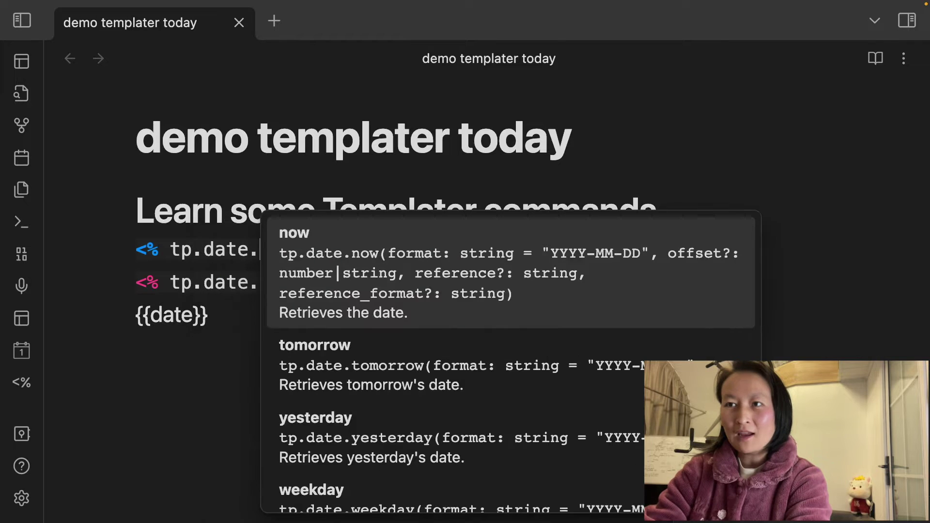
{"action": "left_click", "coordinate": [338, 379]}
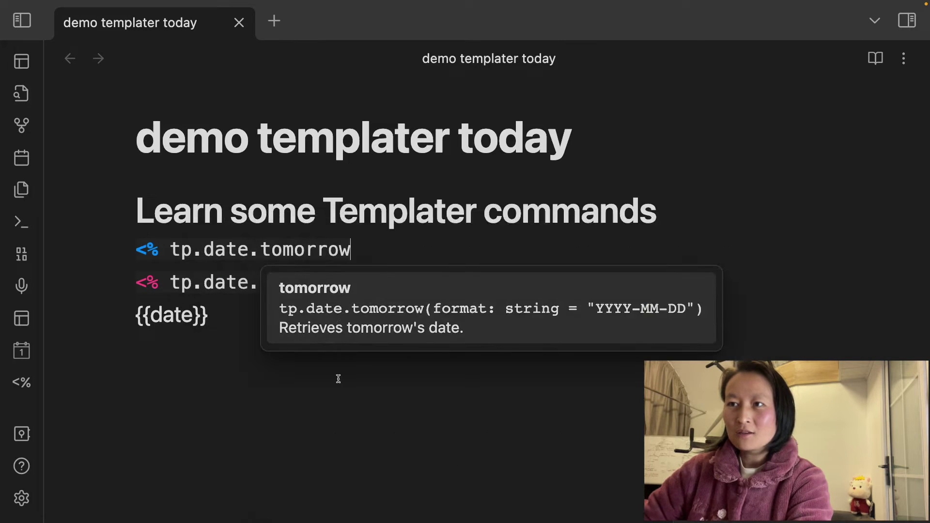
{"action": "type", "text": "(\""}
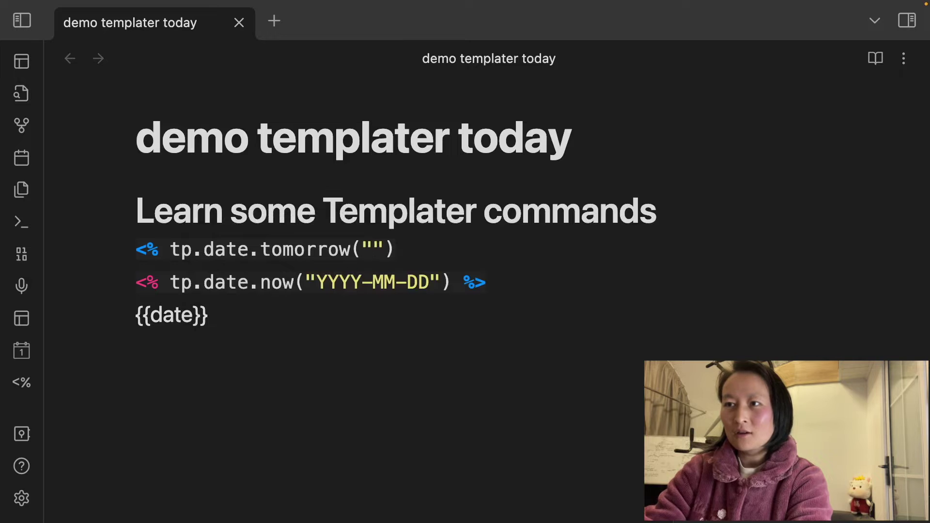
{"action": "type", "text": "YYYY-"}
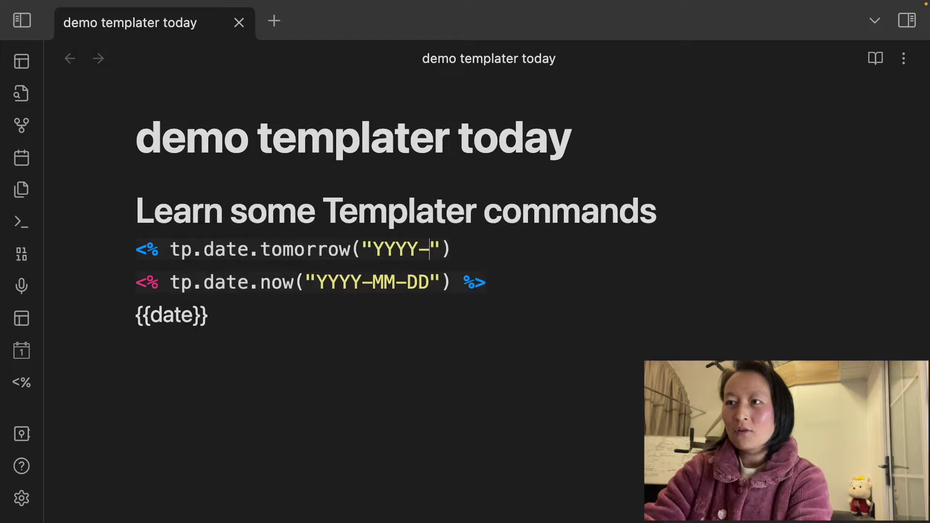
{"action": "type", "text": "MM-DD\")"}
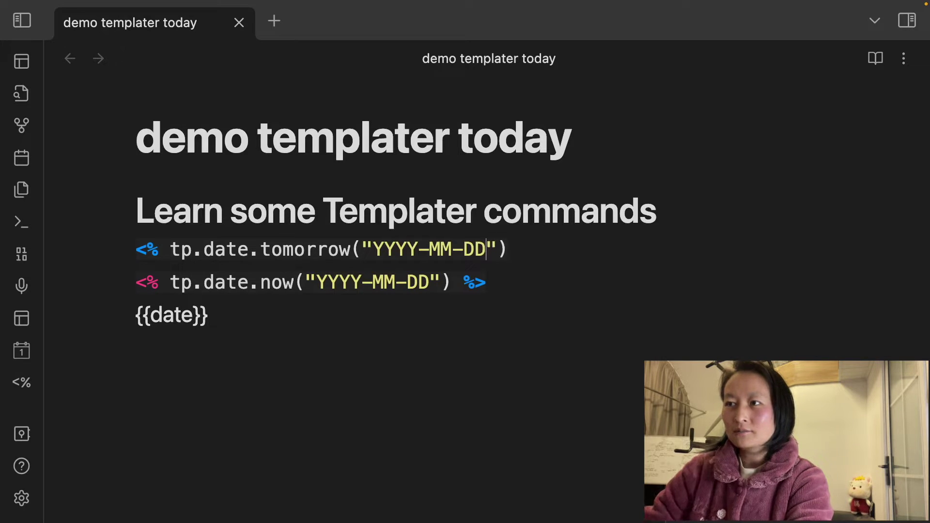
{"action": "type", "text": " %>"}
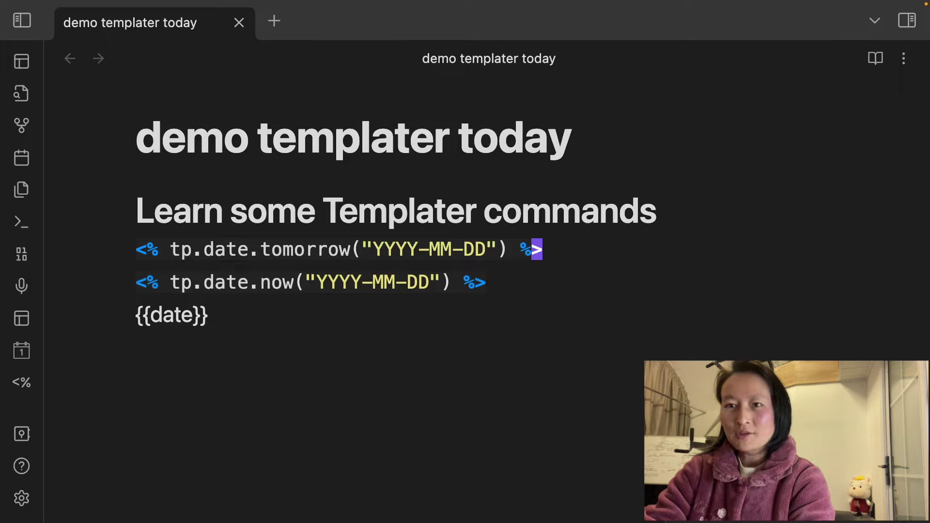
Replace the templates in the active file to evaluate the tomorrow and now commands, and undo the replacement
{"action": "left_click", "coordinate": [485, 283]}
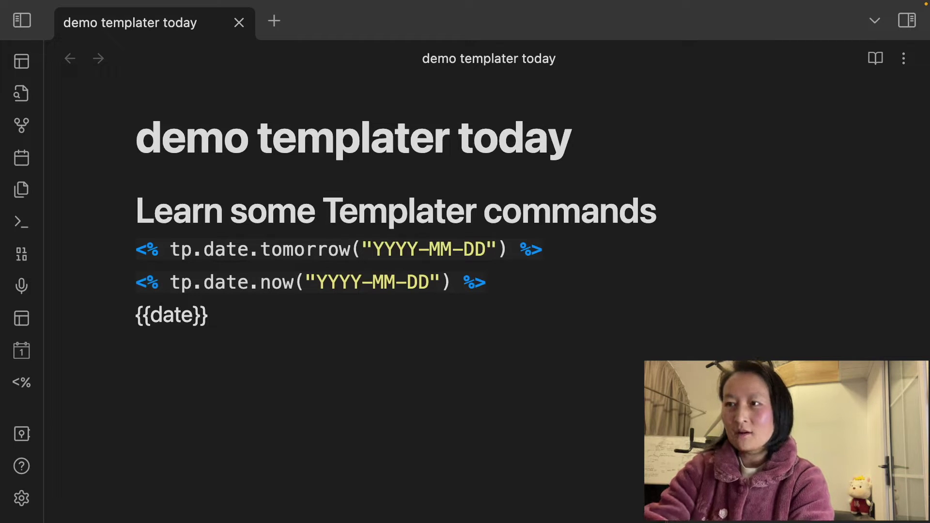
{"action": "key", "text": "alt+r"}
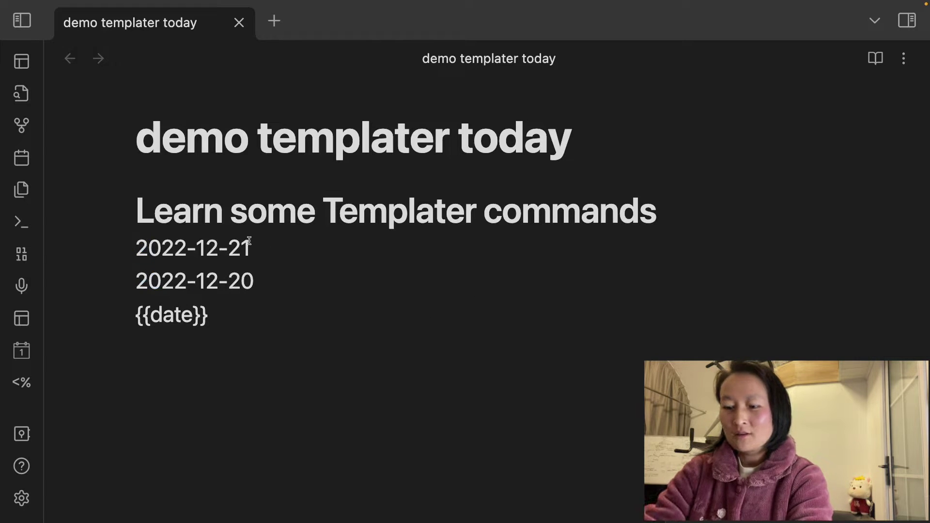
{"action": "key", "text": "u"}
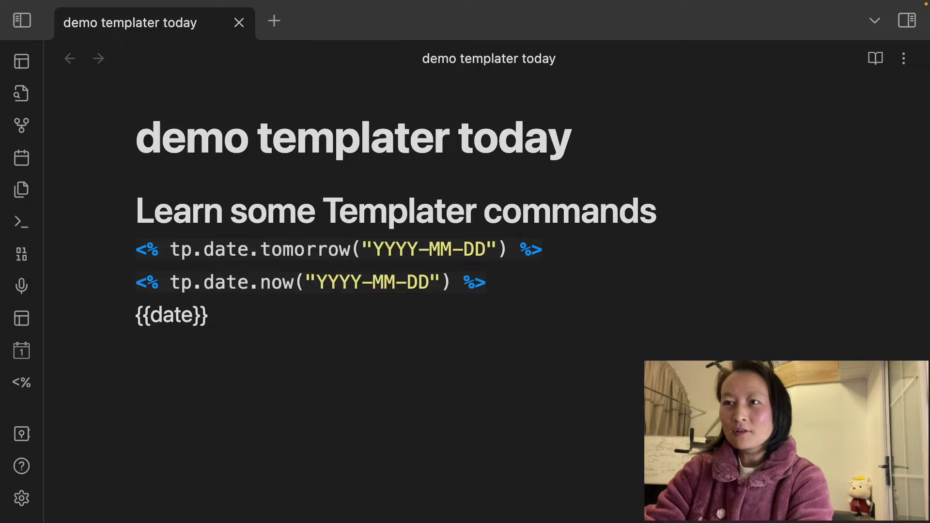
Insert <% tp.date.yesterday("YYYY-MM-DD") %> on a new line above the tomorrow command and replace all templates in the active file
{"action": "key", "text": "shift+o"}
{"action": "type", "text": "<%"}
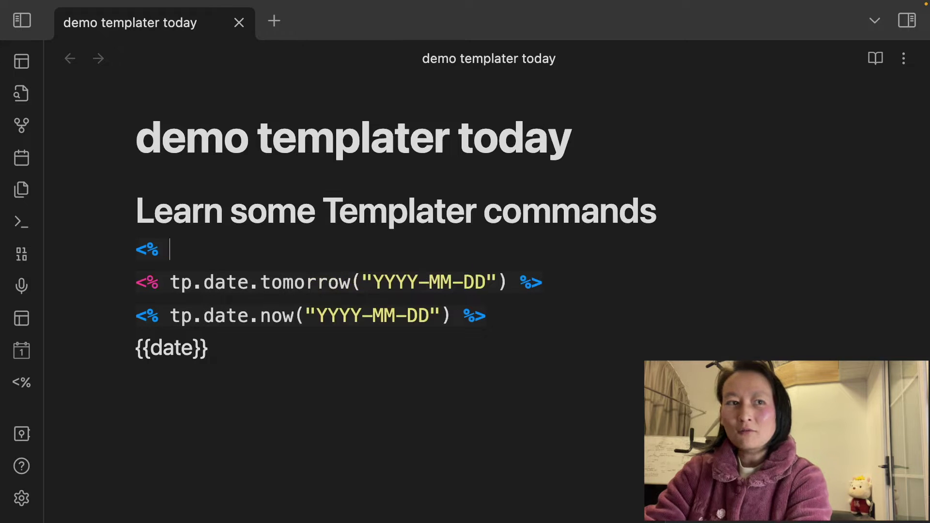
{"action": "type", "text": " tp.date."}
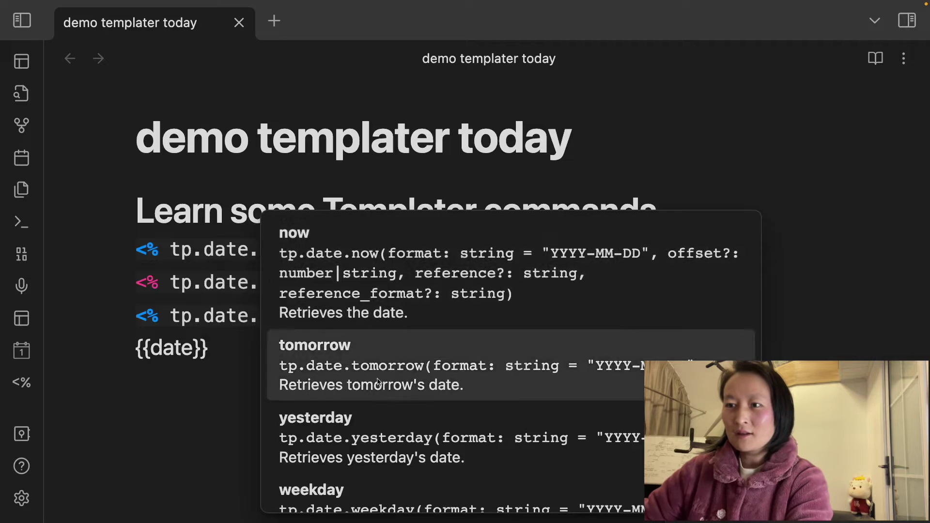
{"action": "left_click", "coordinate": [375, 427]}
{"action": "type", "text": "(\"YY"}
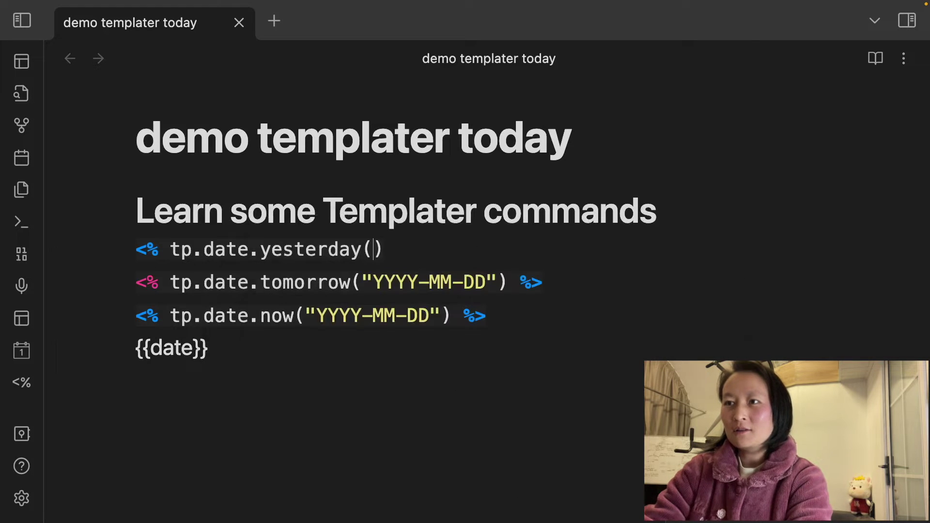
{"action": "type", "text": "YY-MM-"}
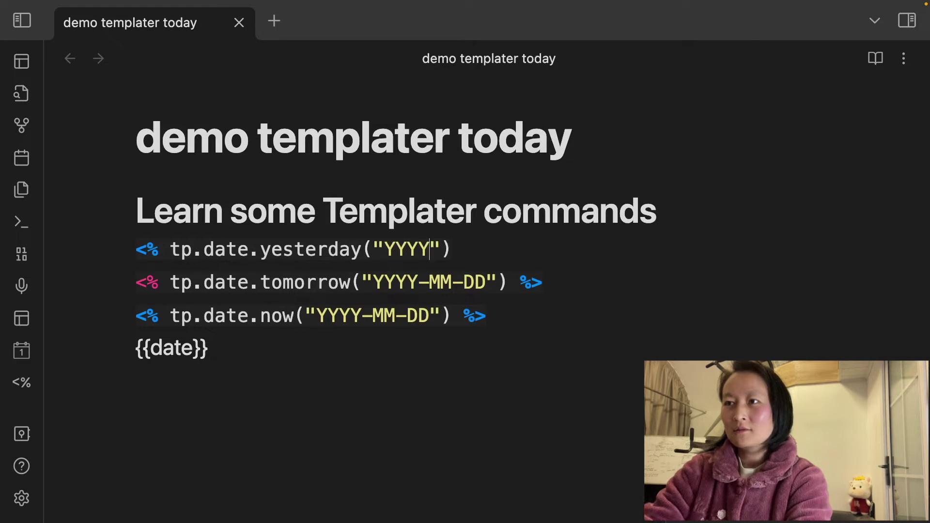
{"action": "type", "text": "DD\") %>"}
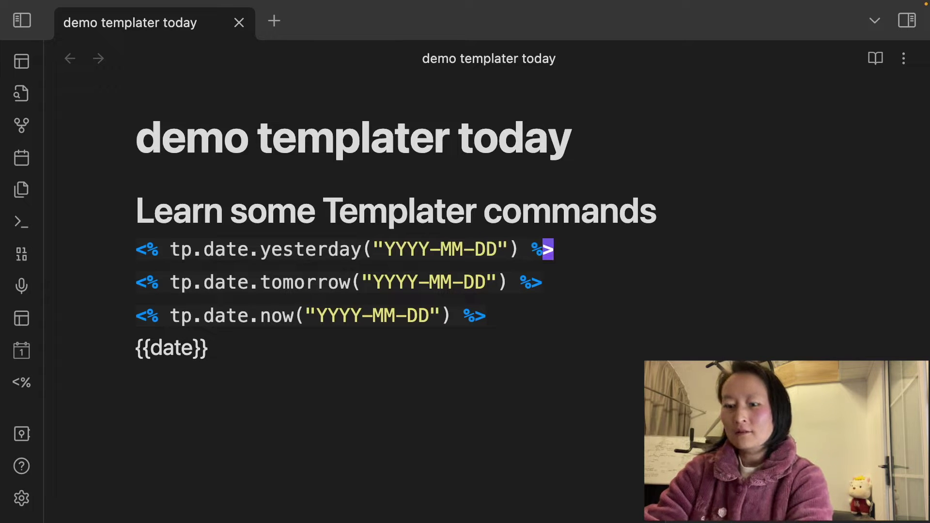
{"action": "key", "text": "alt+r"}
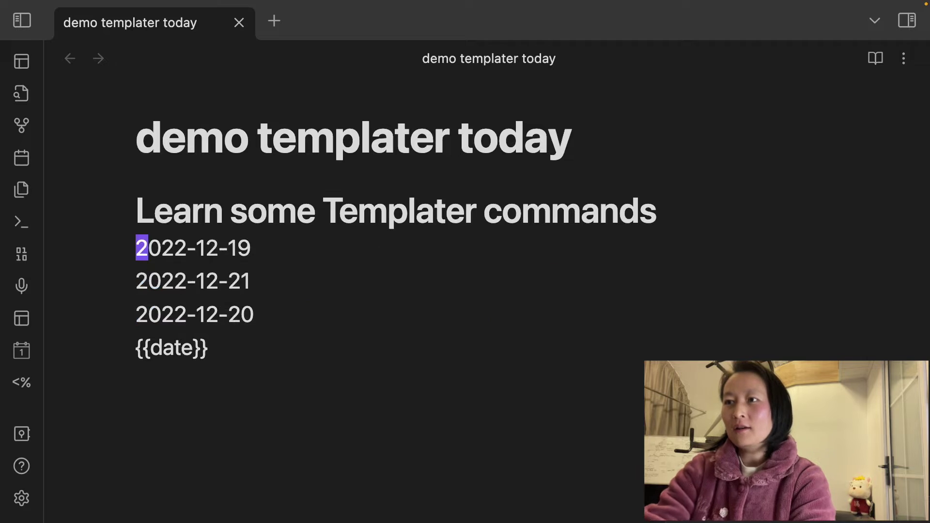
Check the evaluated yesterday, tomorrow and today dates line by line and undo the template replacement
{"action": "key", "text": "End"}
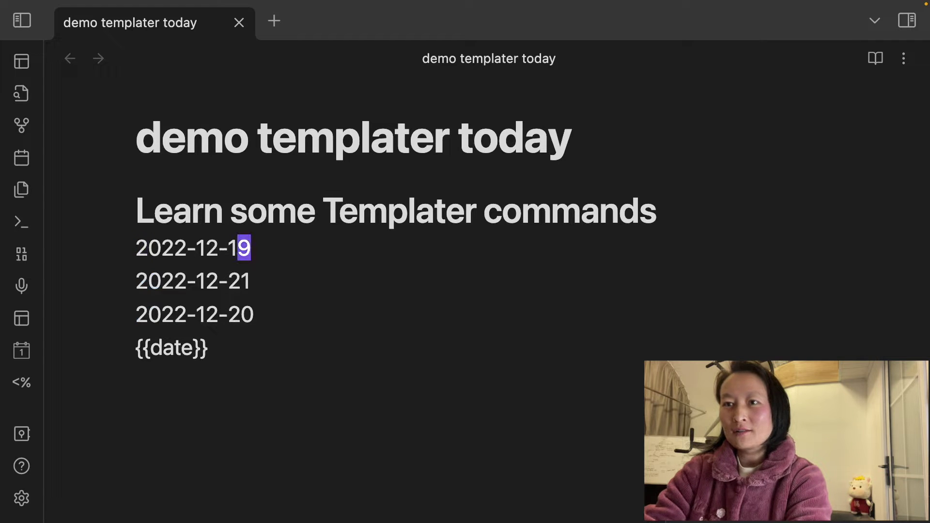
{"action": "key", "text": "Down"}
{"action": "key", "text": "Down"}
{"action": "key", "text": "Up"}
{"action": "key", "text": "Up"}
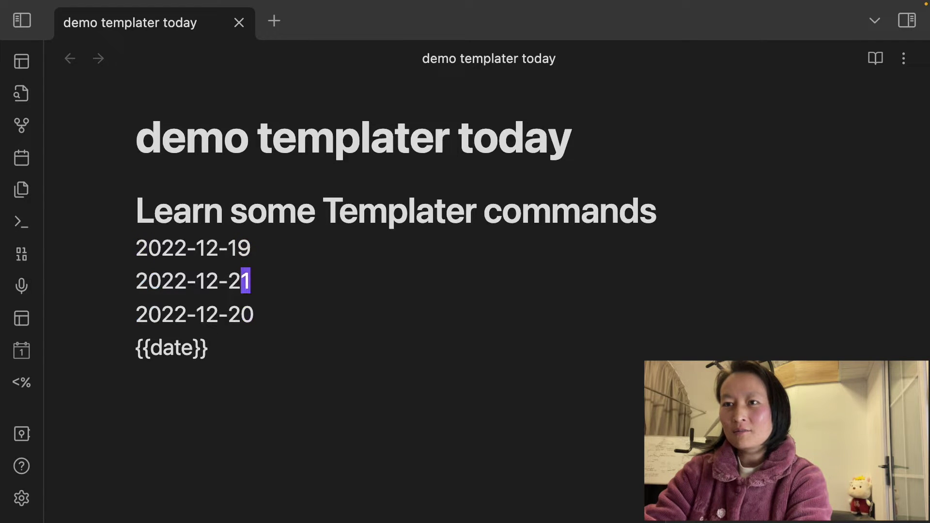
{"action": "key", "text": "ctrl+z"}
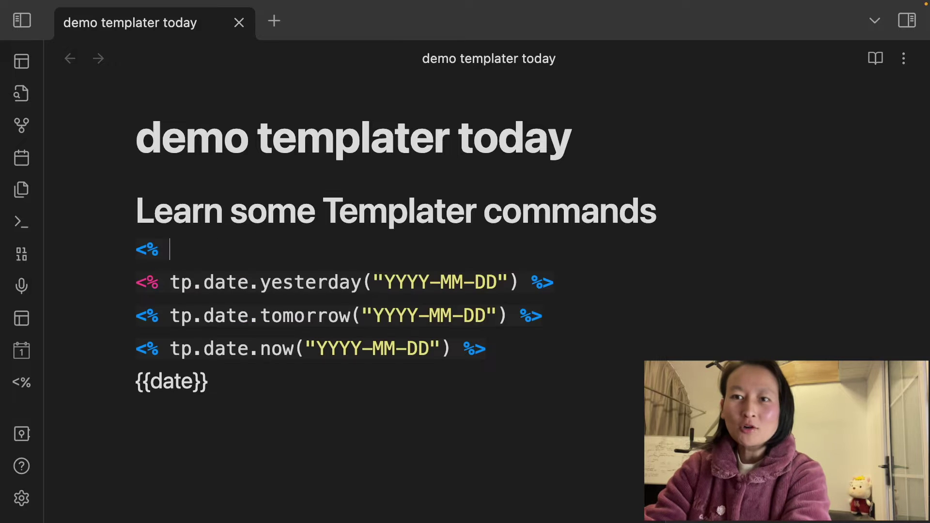
Insert <% tp.date.now("dddd Do MMMM YYYY", 7) %> on a new line above the yesterday command, picking now from the suggestions
{"action": "type", "text": "t"}
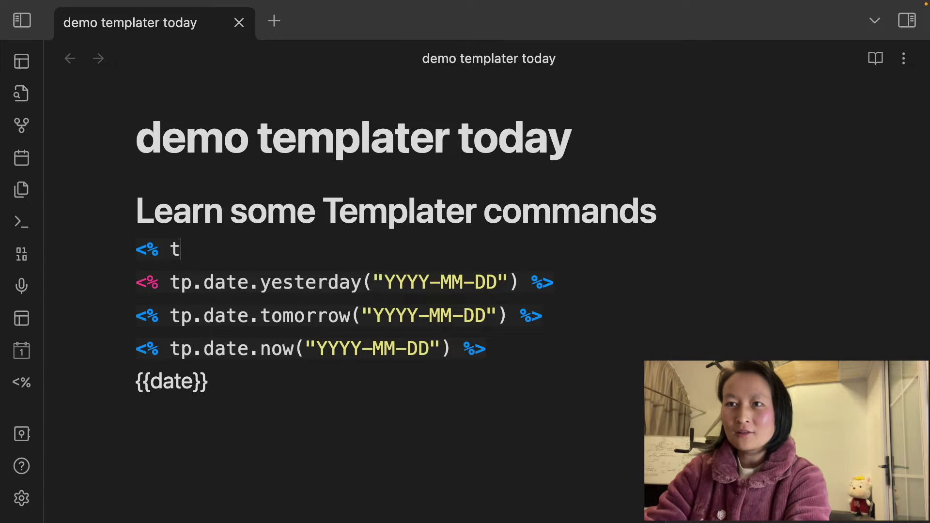
{"action": "type", "text": "p.date."}
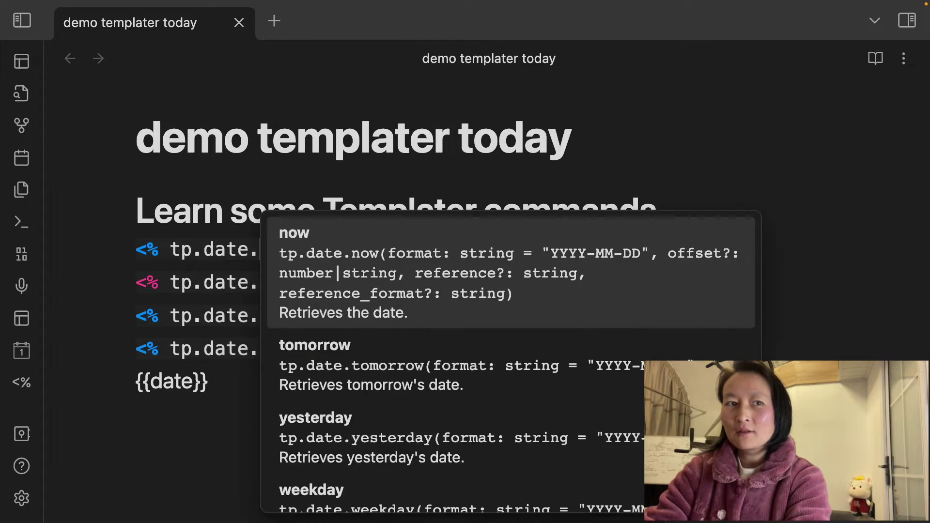
{"action": "type", "text": "now"}
{"action": "key", "text": "Return"}
{"action": "type", "text": "\""}
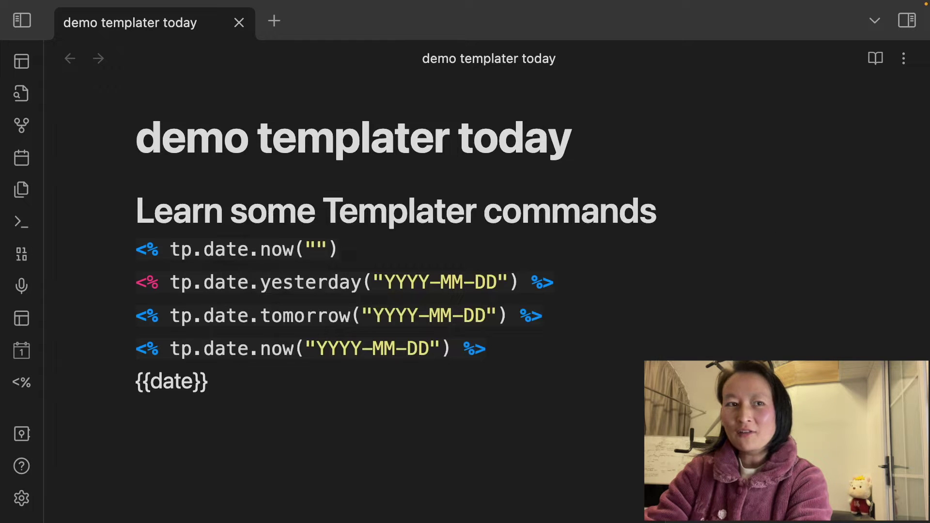
{"action": "type", "text": "dddd "}
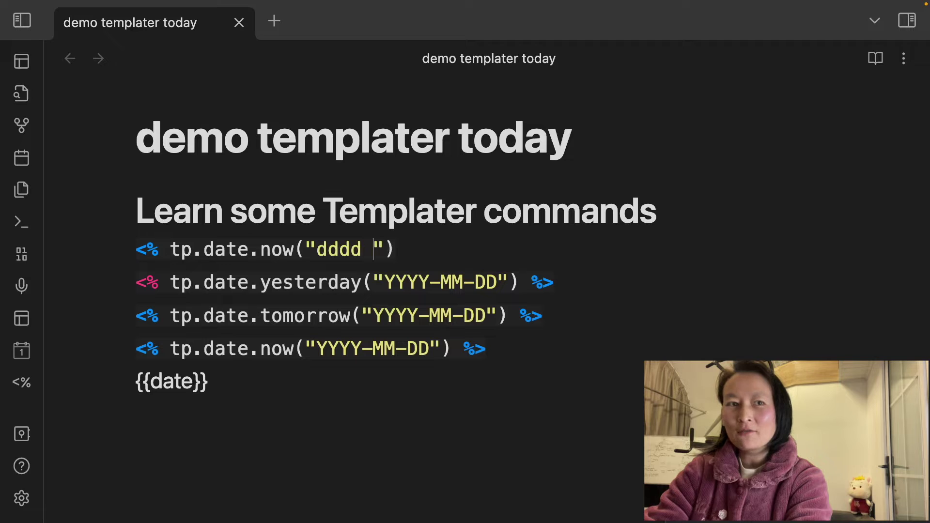
{"action": "type", "text": "Do MMM"}
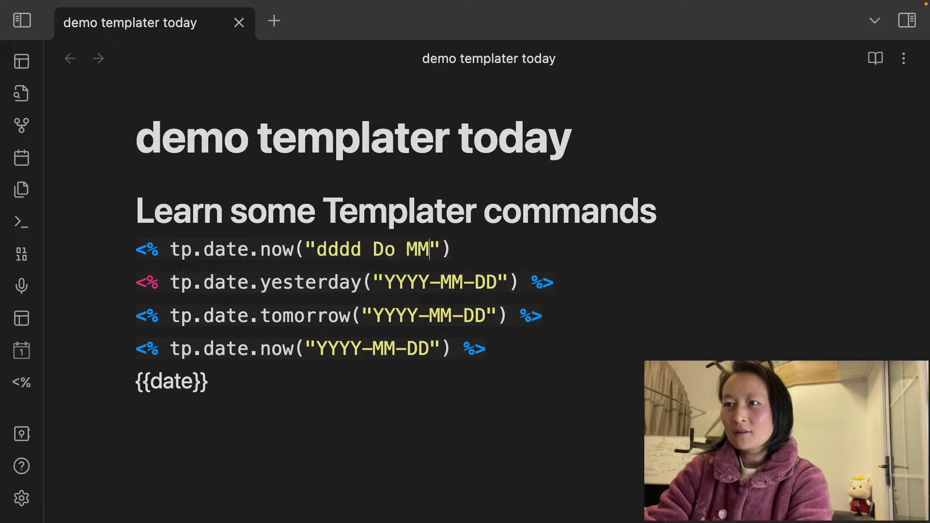
{"action": "type", "text": "M YYYY\""}
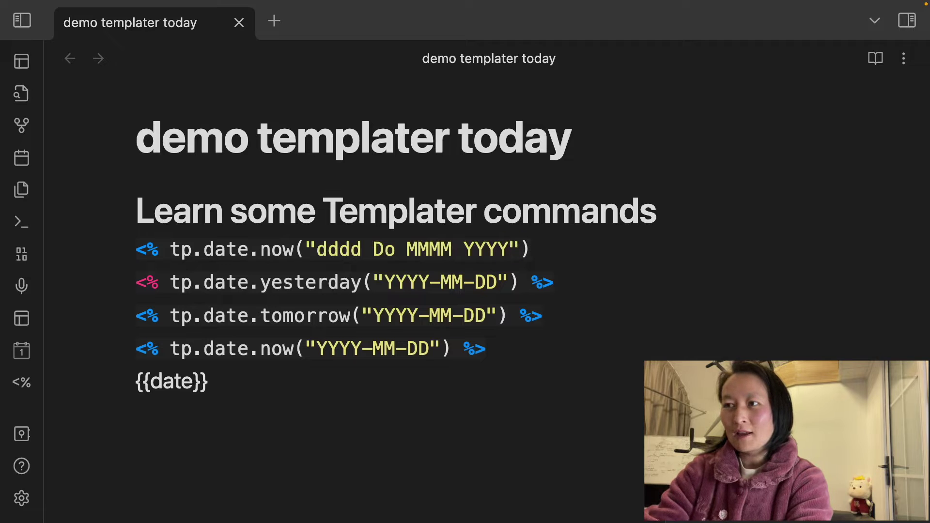
{"action": "type", "text": ", 7"}
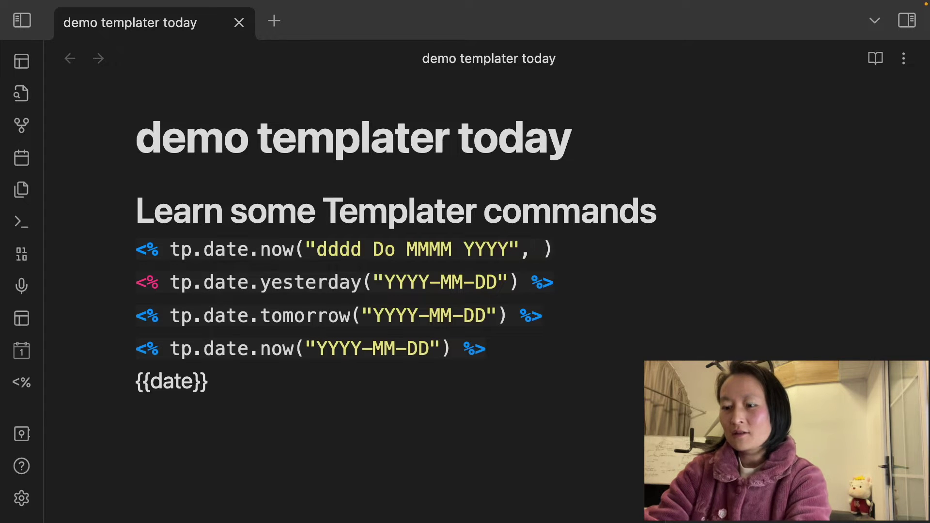
{"action": "key", "text": "Right"}
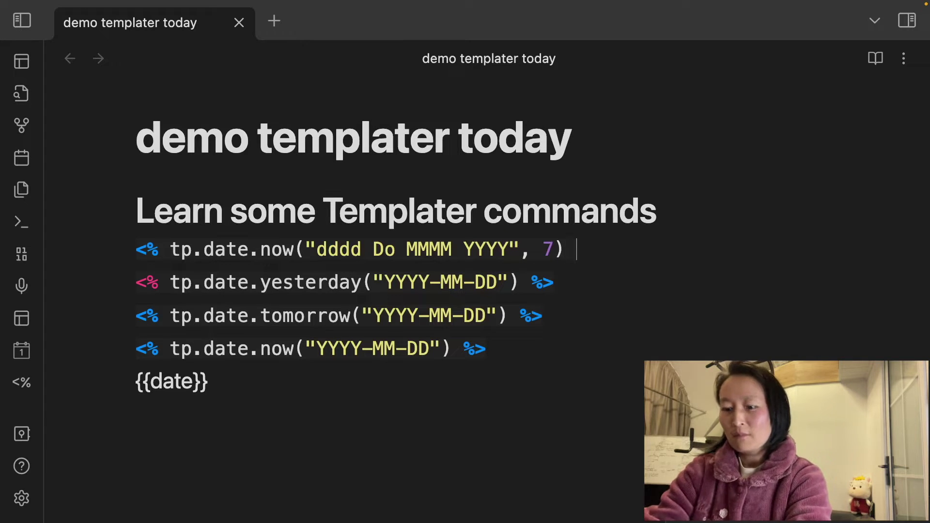
{"action": "type", "text": "%>"}
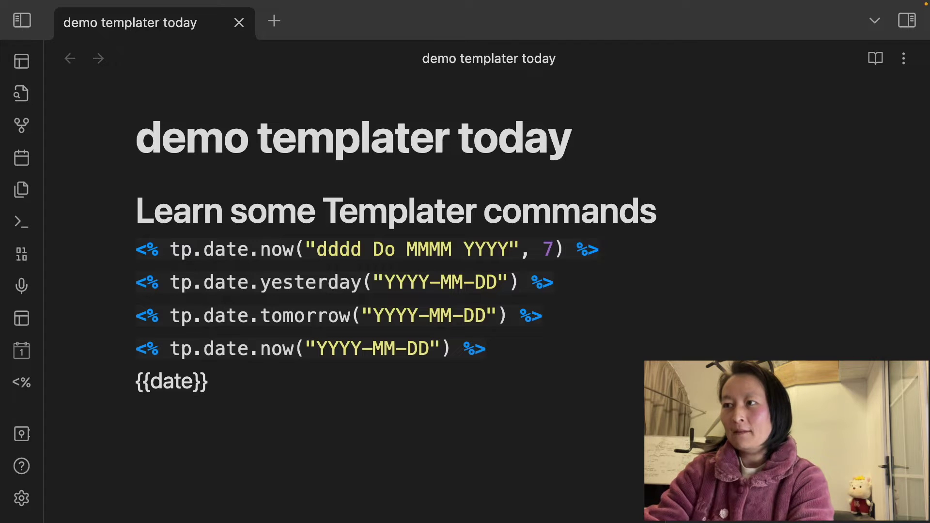
Replace the templates in the active file to evaluate the now command with the 7-day offset, and undo the replacement
{"action": "key", "text": "Up"}
{"action": "key", "text": "Down"}
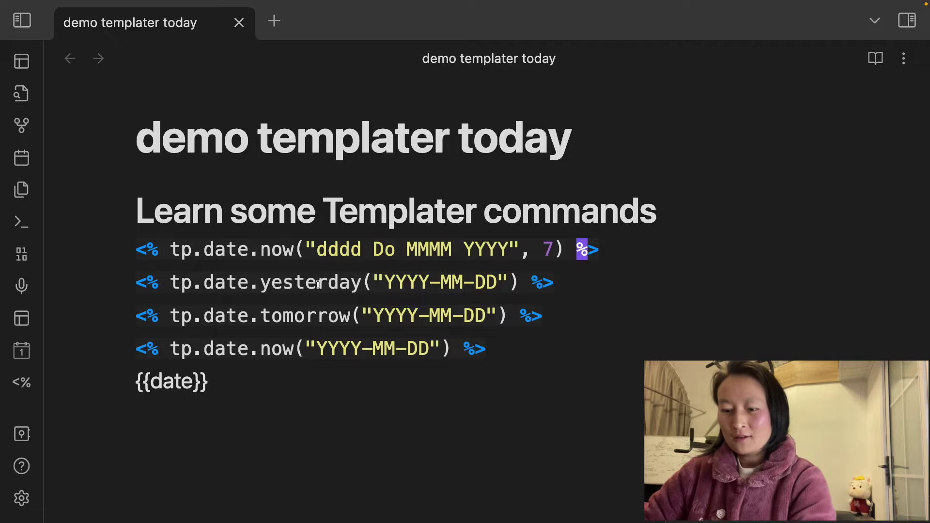
{"action": "key", "text": "alt+r"}
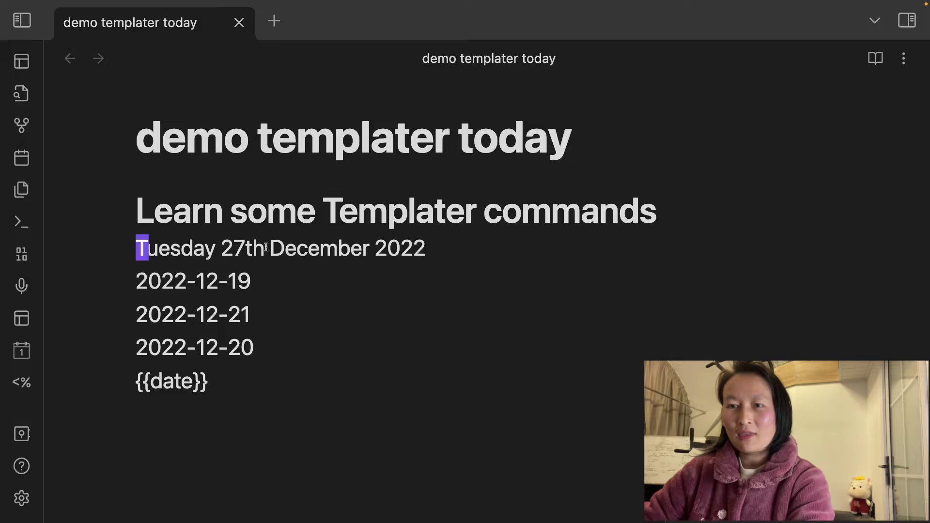
{"action": "key", "text": "super+z"}
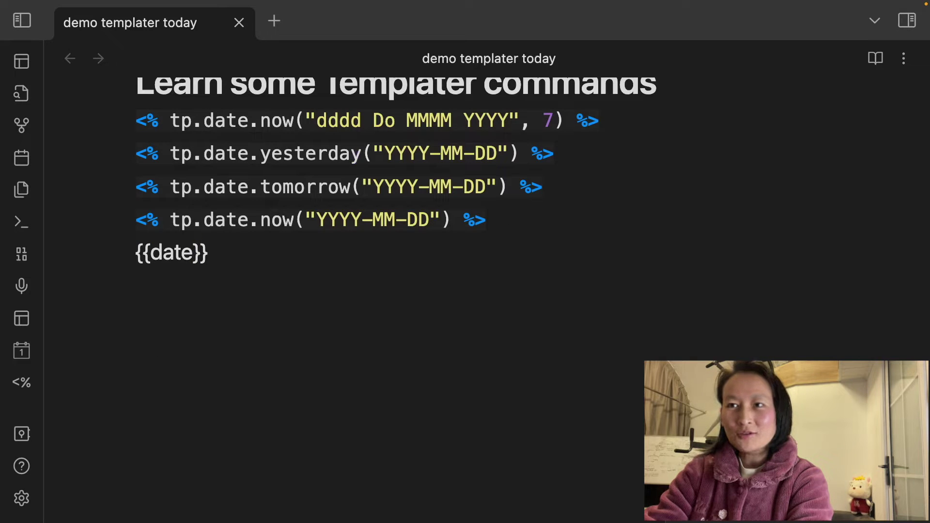
Examine the syntax of the tp.date.now command with the "dddd Do MMMM YYYY" format and offset 7
{"action": "key", "text": "Up"}
{"action": "key", "text": "Up"}
{"action": "key", "text": "Up"}
{"action": "key", "text": "Up"}
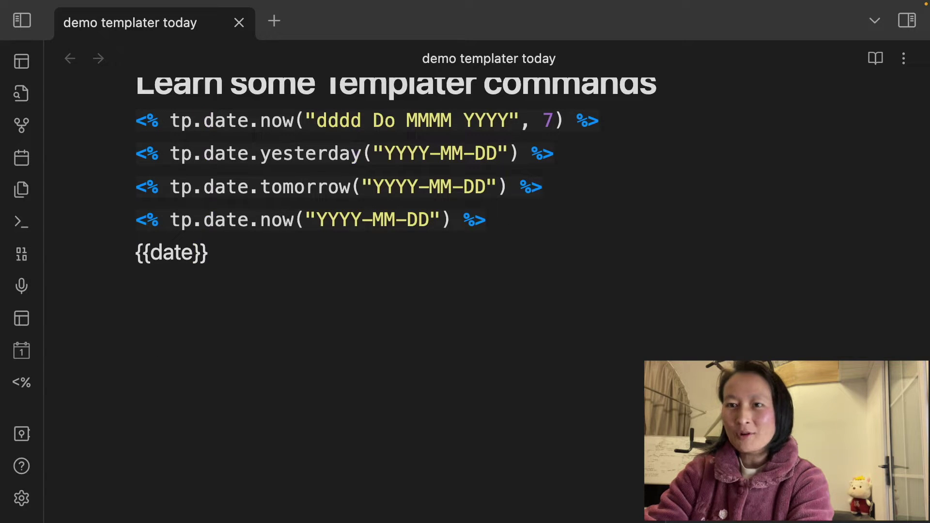
{"action": "key", "text": "Right"}
{"action": "key", "text": "Right"}
{"action": "key", "text": "Right"}
{"action": "key", "text": "Right"}
{"action": "key", "text": "Right"}
{"action": "key", "text": "Right"}
{"action": "key", "text": "Right"}
{"action": "key", "text": "Right"}
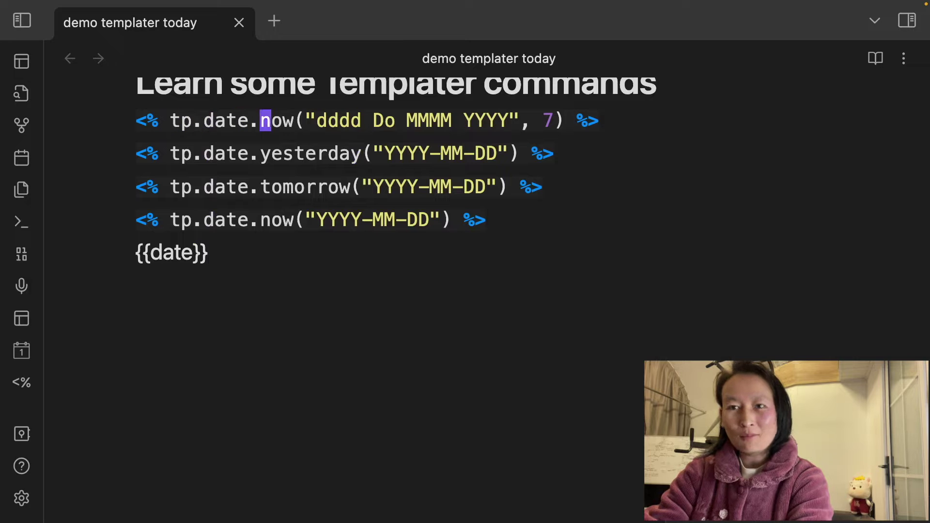
Add the placeholders {{tomorrow}} and {{yesterday}} on two new lines below {{date}}
{"action": "key", "text": "Down"}
{"action": "key", "text": "Down"}
{"action": "key", "text": "Down"}
{"action": "key", "text": "Down"}
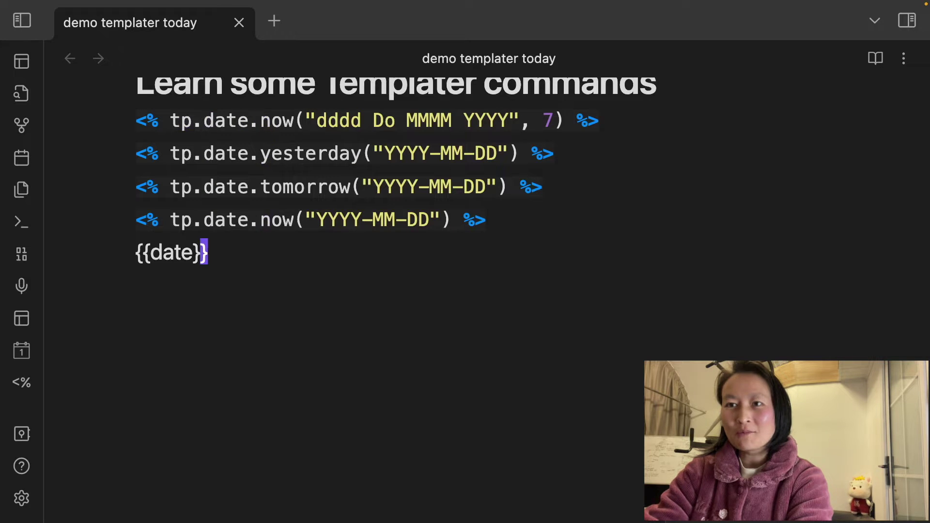
{"action": "key", "text": "Left"}
{"action": "key", "text": "Left"}
{"action": "key", "text": "Left"}
{"action": "key", "text": "Left"}
{"action": "key", "text": "Left"}
{"action": "key", "text": "Left"}
{"action": "key", "text": "Left"}
{"action": "key", "text": "Right"}
{"action": "key", "text": "Right"}
{"action": "key", "text": "Right"}
{"action": "key", "text": "Right"}
{"action": "key", "text": "Right"}
{"action": "type", "text": "o{{"}
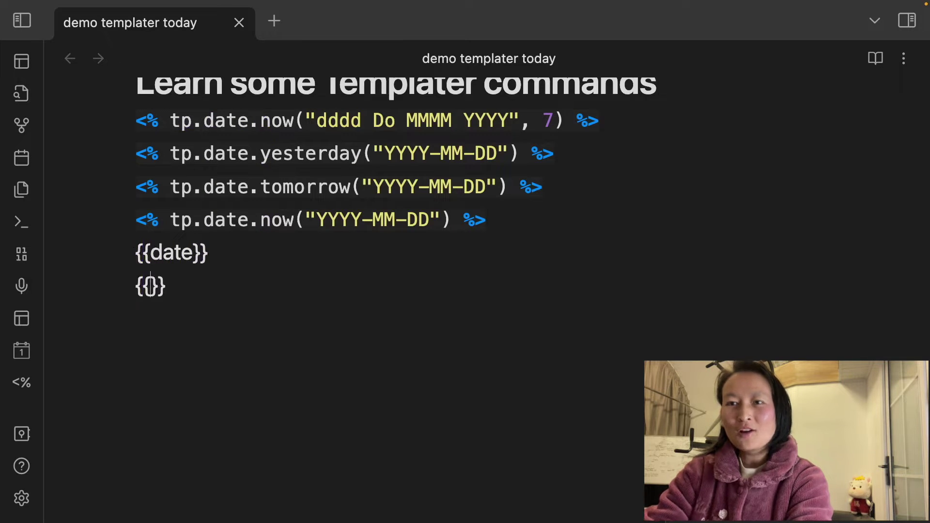
{"action": "type", "text": "tomorrow"}
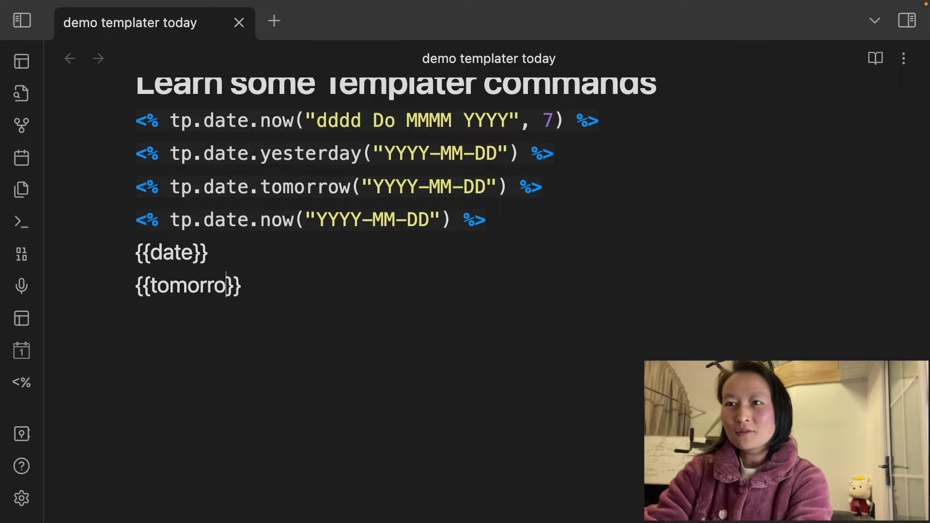
{"action": "type", "text": "o{{"}
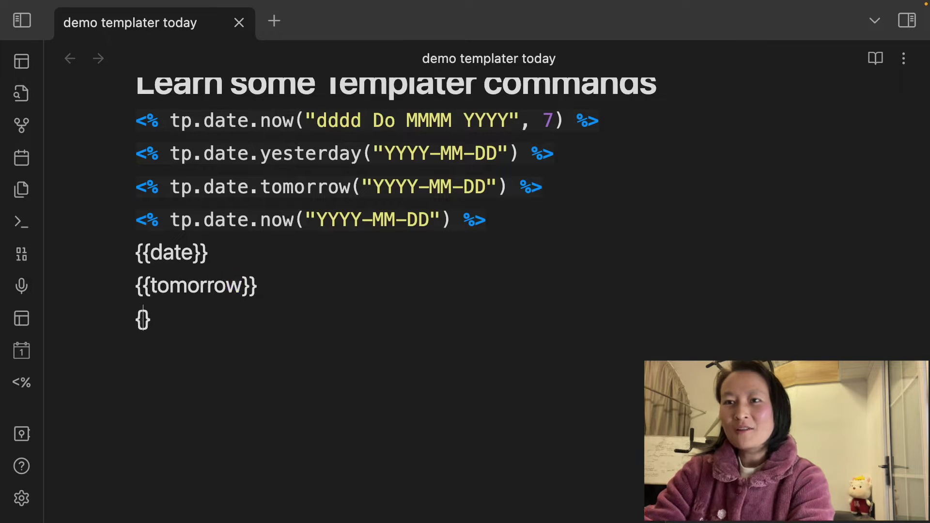
{"action": "type", "text": "yesterday"}
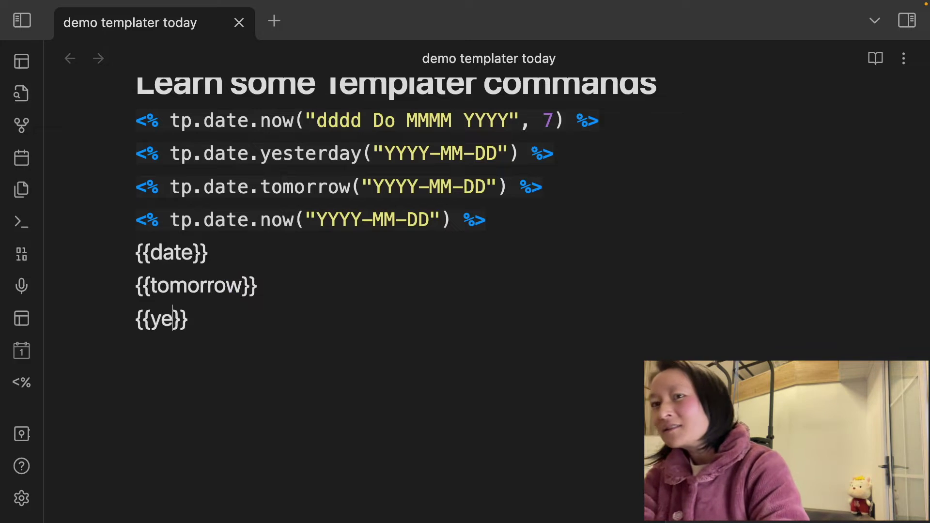
{"action": "key", "text": "Escape"}
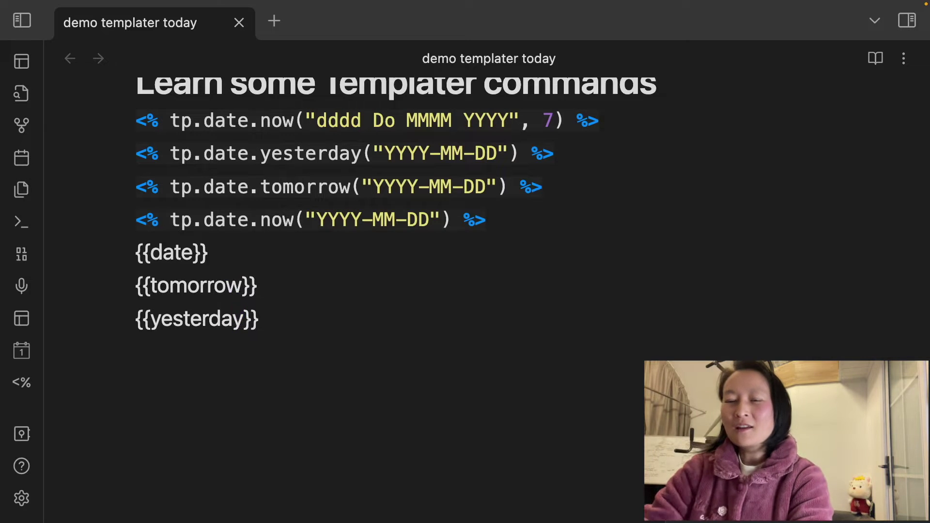
Compare the {{date}}, {{tomorrow}} and {{yesterday}} placeholders with the Templater date commands above them
{"action": "scroll", "coordinate": [339, 194], "scroll_direction": "down", "scroll_amount": 3}
{"action": "left_click", "coordinate": [253, 208]}
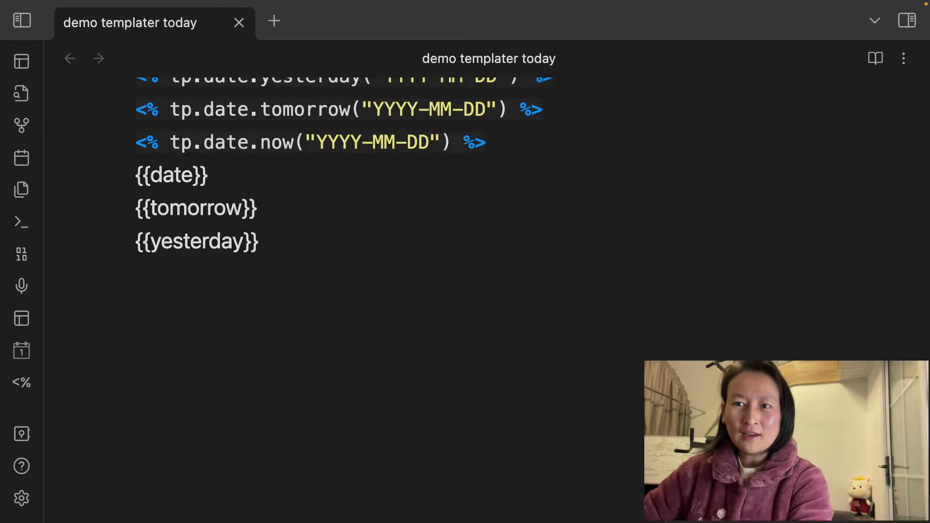
{"action": "scroll", "coordinate": [339, 175], "scroll_direction": "up", "scroll_amount": 2}
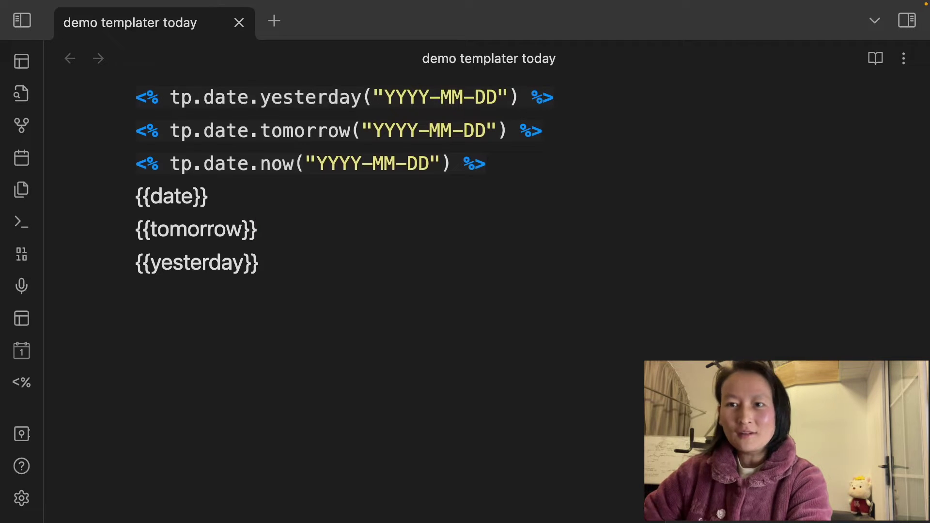
{"action": "left_click", "coordinate": [199, 284]}
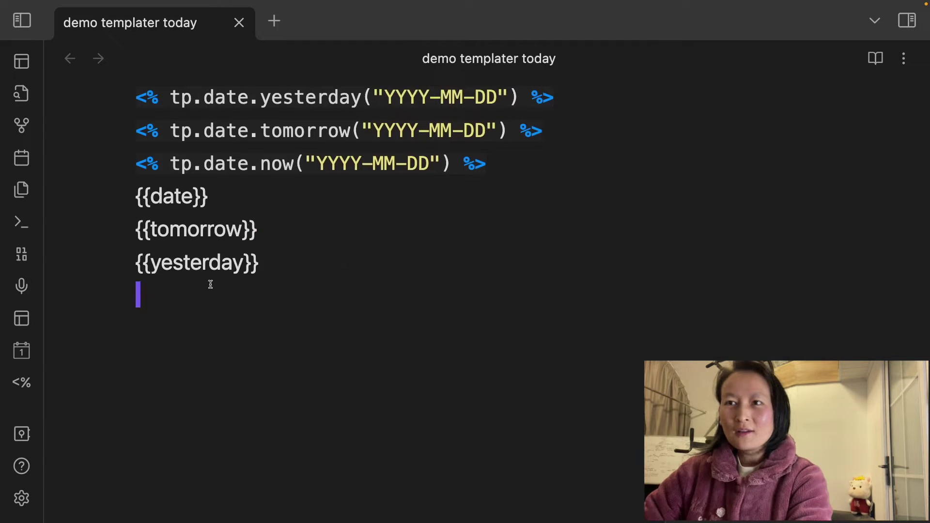
{"action": "scroll", "coordinate": [279, 278], "scroll_direction": "down", "scroll_amount": 2}
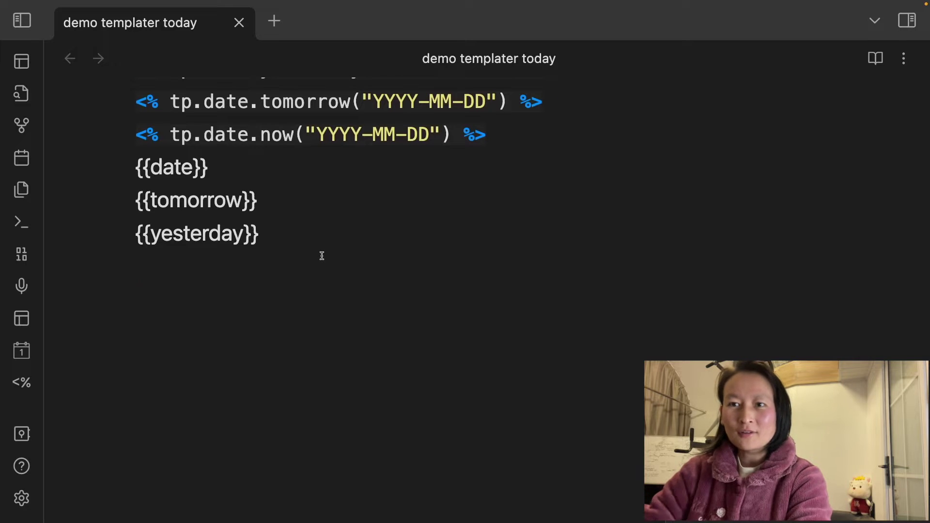
{"action": "key", "text": "Up"}
{"action": "key", "text": "Down"}
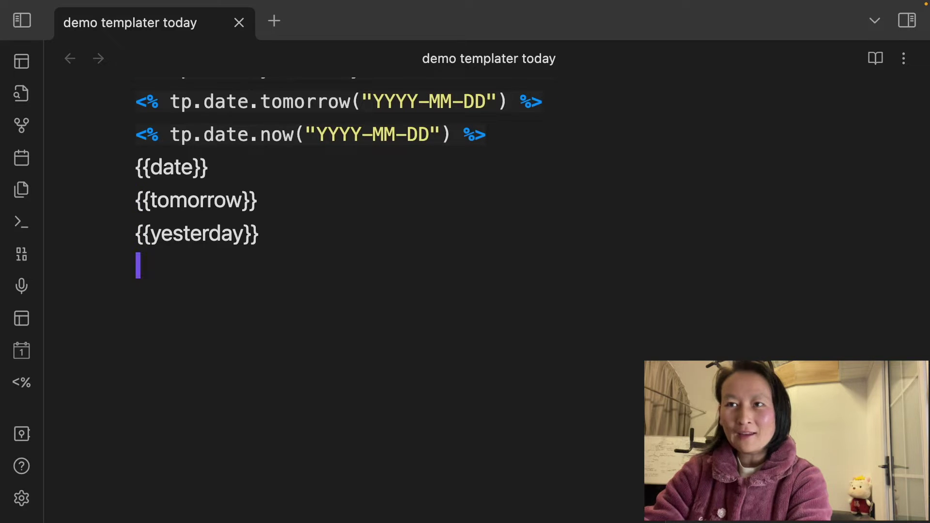
{"action": "key", "text": "Up"}
{"action": "key", "text": "Up"}
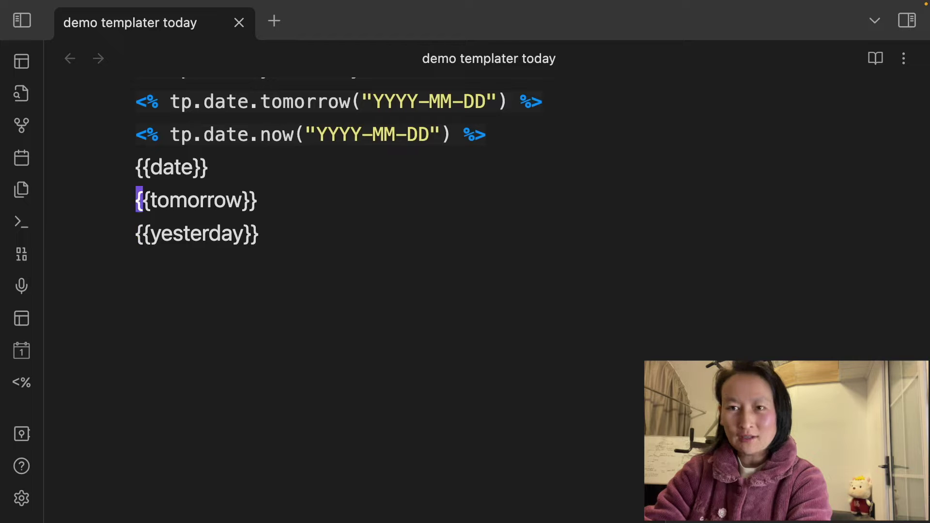
{"action": "key", "text": "Down"}
{"action": "key", "text": "Down"}
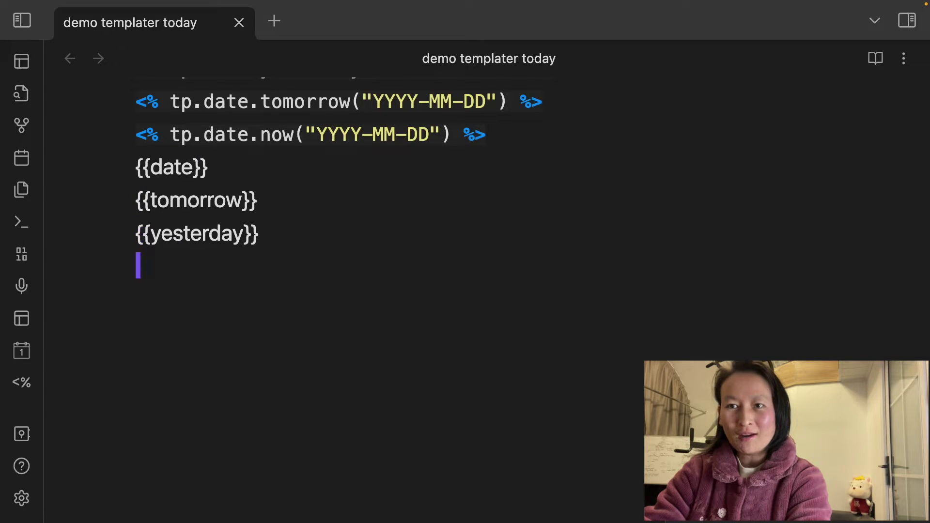
{"action": "key", "text": "Up"}
{"action": "key", "text": "Up"}
{"action": "key", "text": "Up"}
{"action": "scroll", "coordinate": [339, 193], "scroll_direction": "up", "scroll_amount": 1}
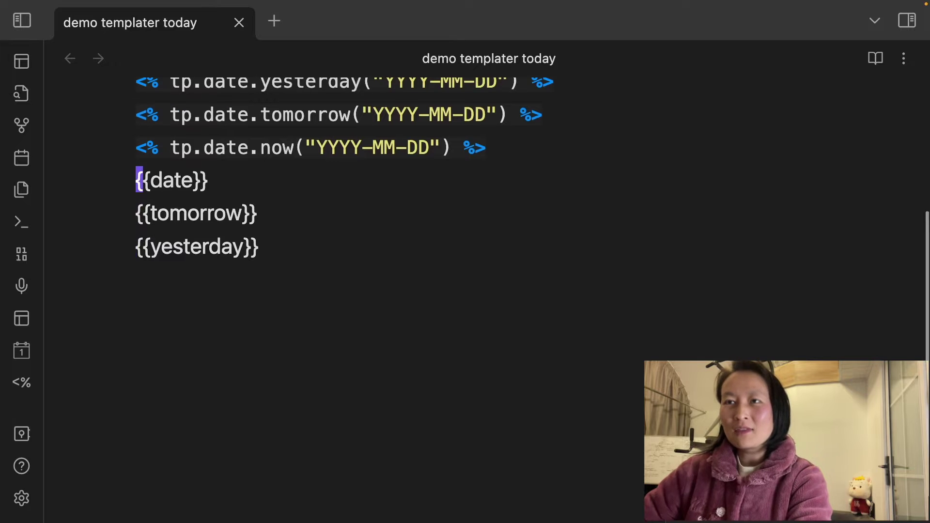
Add the command <% tp.date.now("YYYY-MM-DD", "P1M") %> on a new line above the other date commands
{"action": "scroll", "coordinate": [186, 147], "scroll_direction": "up", "scroll_amount": 2}
{"action": "left_click", "coordinate": [402, 132]}
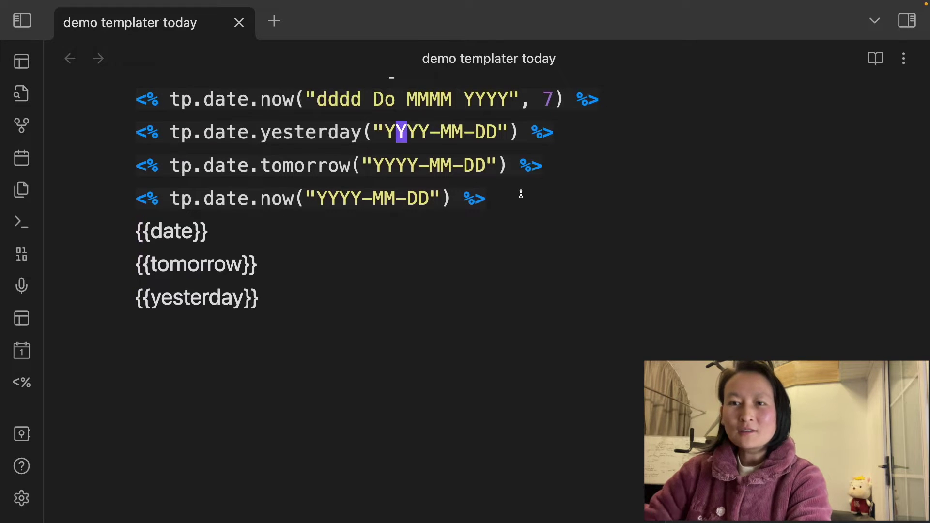
{"action": "key", "text": "b"}
{"action": "key", "text": "b"}
{"action": "key", "text": "b"}
{"action": "key", "text": "b"}
{"action": "key", "text": "k"}
{"action": "key", "text": "shift+o"}
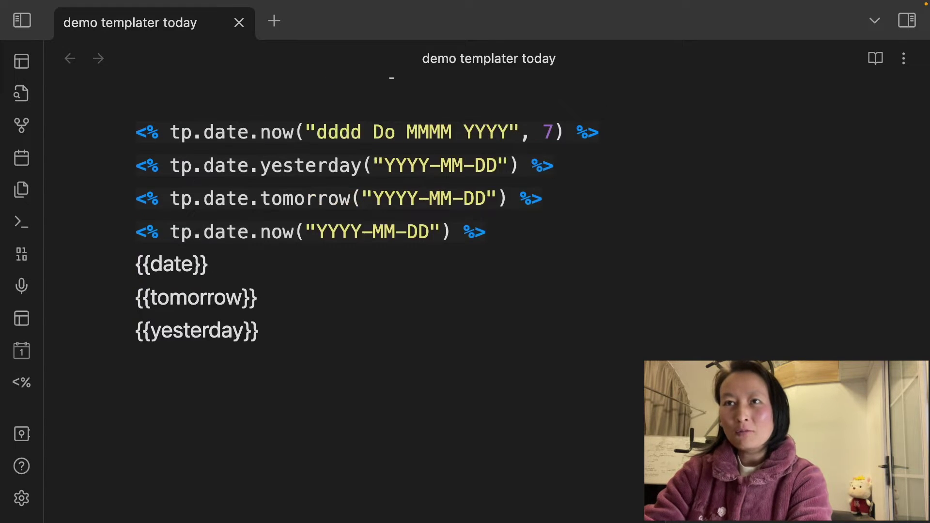
{"action": "type", "text": "<% tp."}
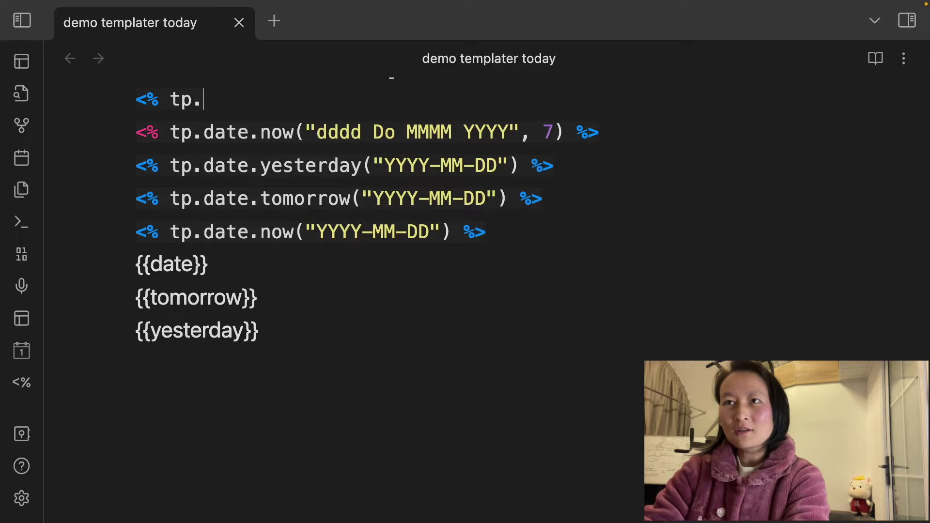
{"action": "type", "text": "date.now(\""}
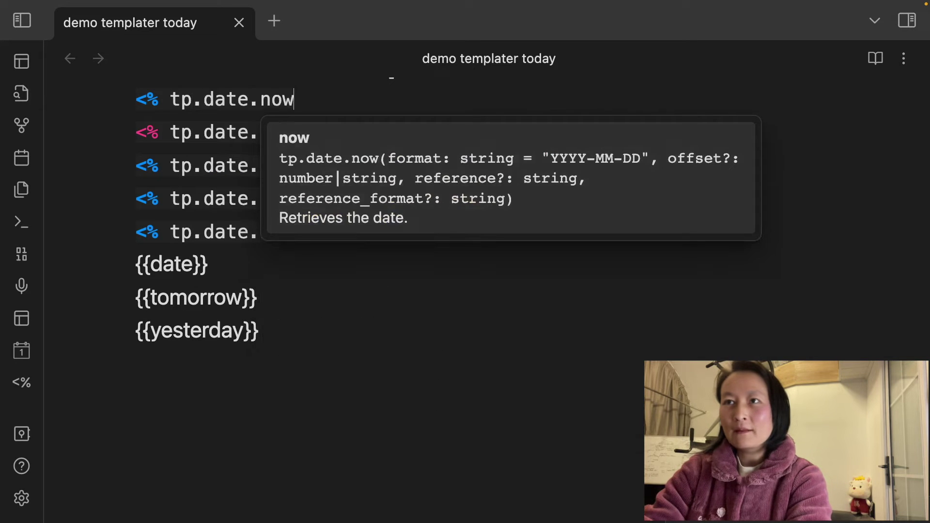
{"action": "type", "text": "YYYY"}
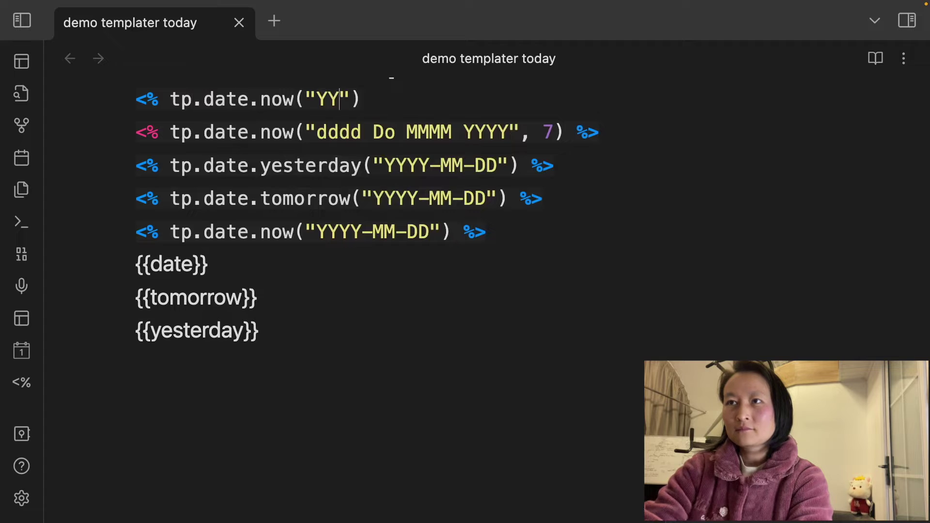
{"action": "key", "text": "BackSpace"}
{"action": "type", "text": "Y-"}
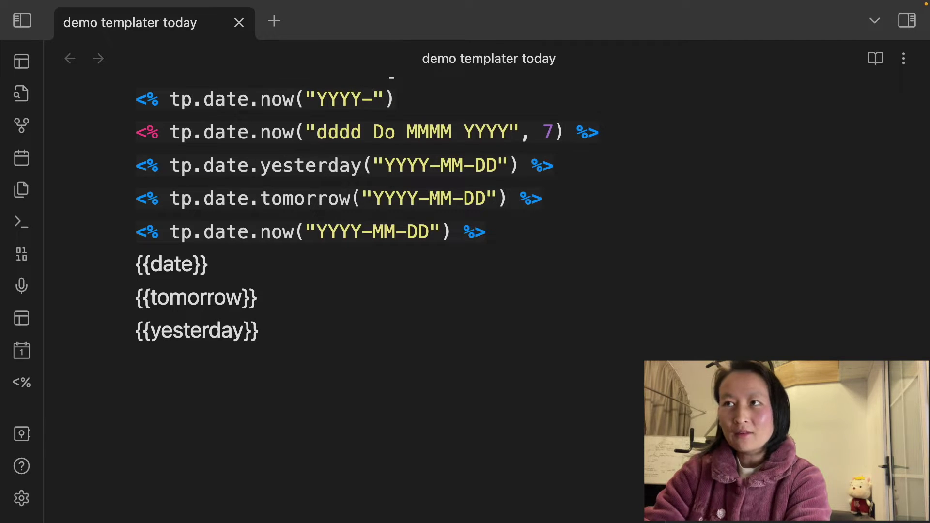
{"action": "type", "text": "MM-DD\""}
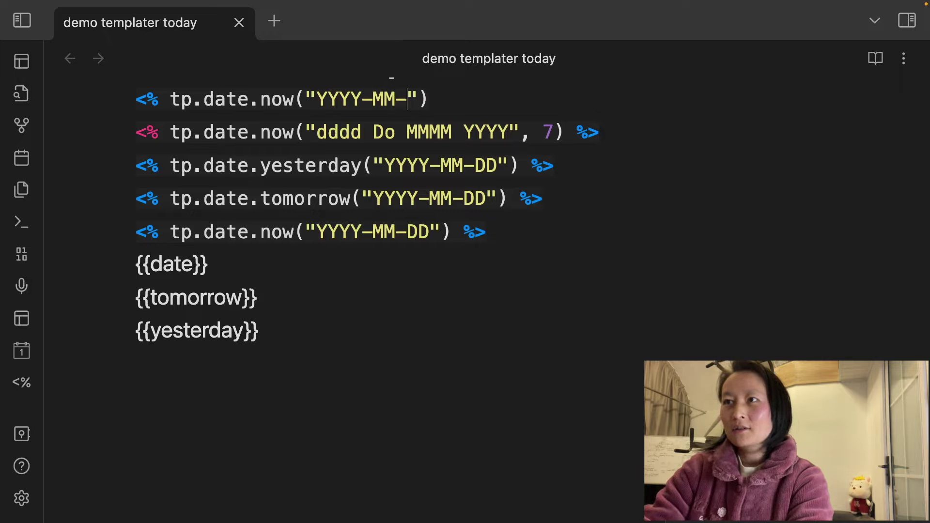
{"action": "type", "text": ", \""}
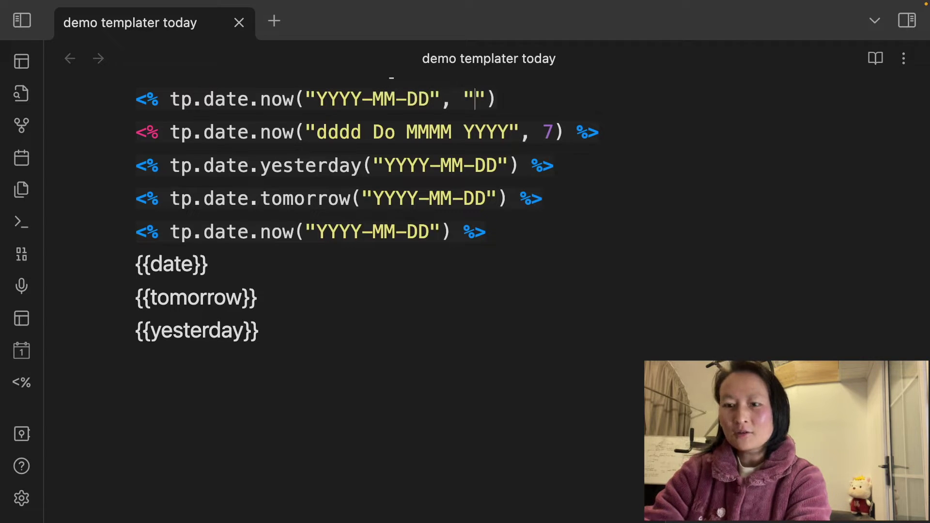
{"action": "type", "text": "P1M\")"}
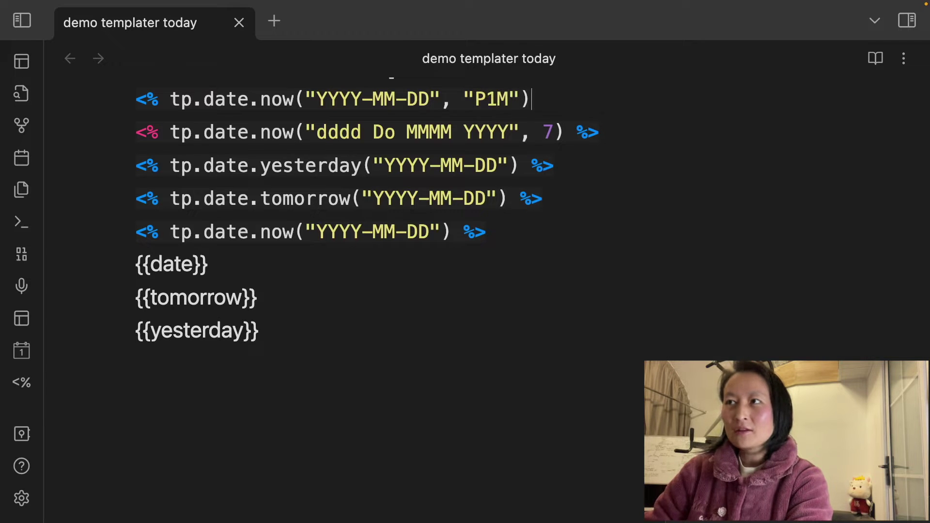
{"action": "type", "text": " %>"}
Replace the templates in the active file to evaluate the now command with the "P1M" offset, and undo the replacement
{"action": "key", "text": "Up"}
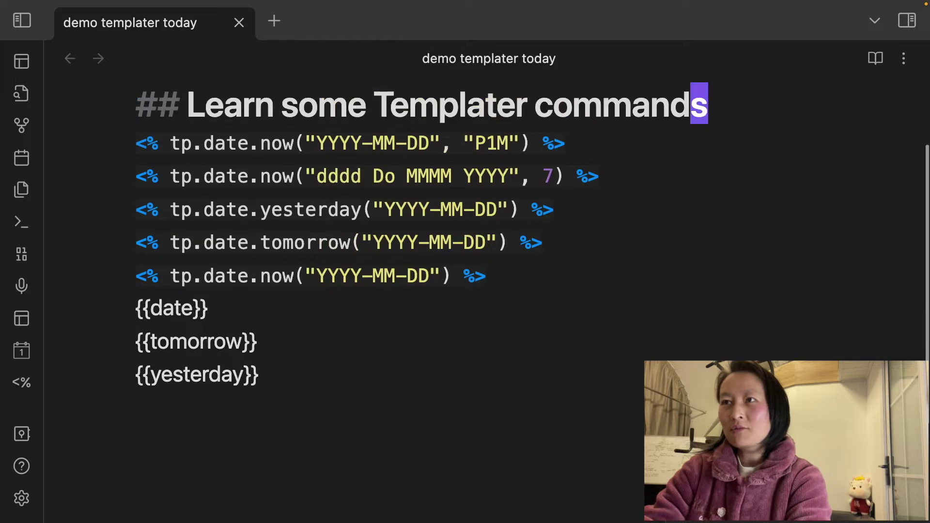
{"action": "key", "text": "Down"}
{"action": "key", "text": "Down"}
{"action": "key", "text": "alt+r"}
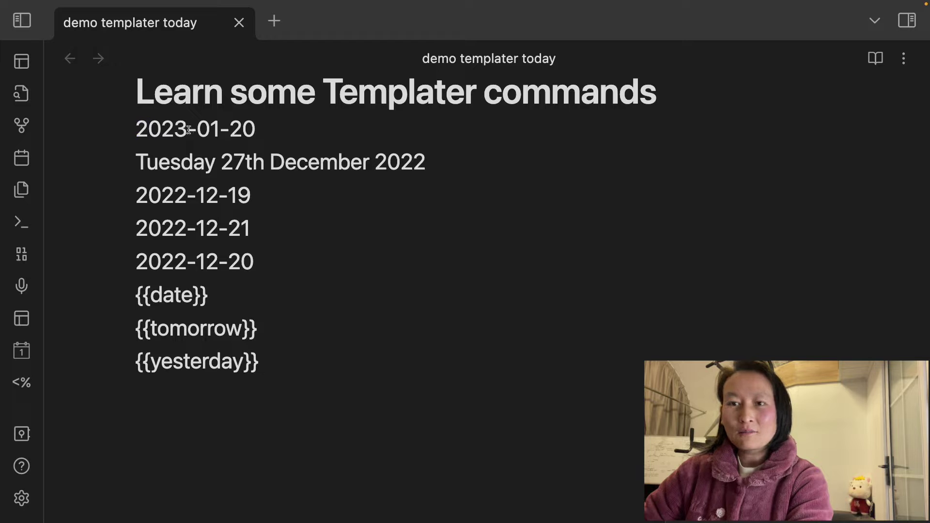
{"action": "key", "text": "super+z"}
{"action": "key", "text": "Down"}
{"action": "key", "text": "Down"}
{"action": "key", "text": "Down"}
{"action": "key", "text": "Down"}
{"action": "scroll", "coordinate": [352, 249], "scroll_direction": "down", "scroll_amount": 2}
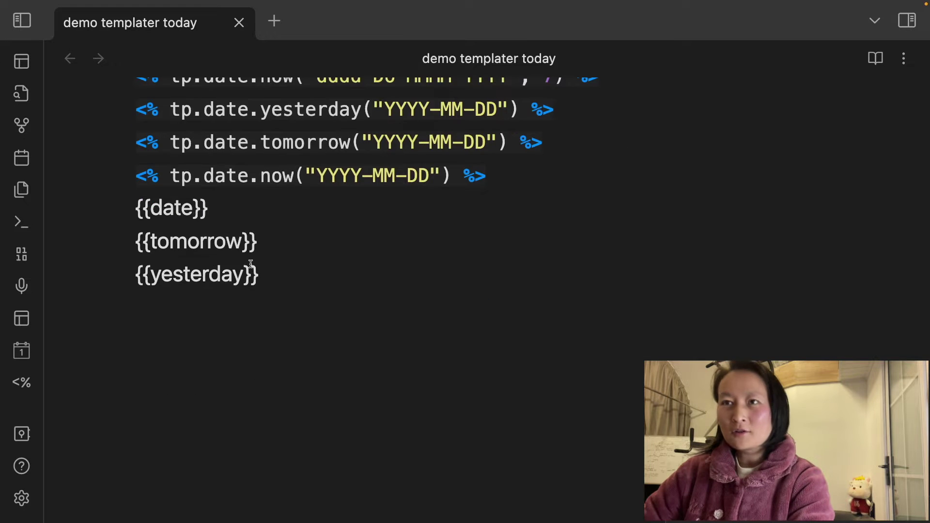
{"action": "scroll", "coordinate": [352, 250], "scroll_direction": "up", "scroll_amount": 1}
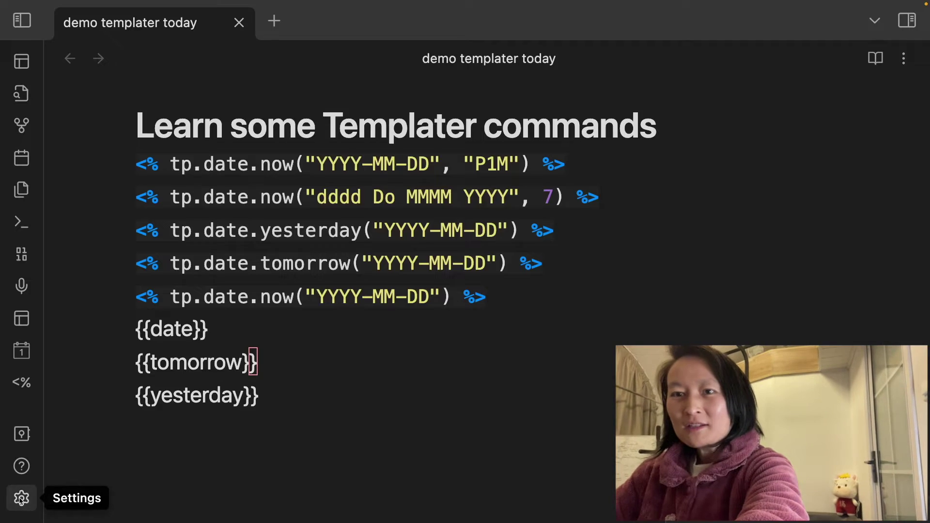
Examine the Syntax Highlighting option in the Templater plugin's settings and close the settings
{"action": "left_click", "coordinate": [21, 498]}
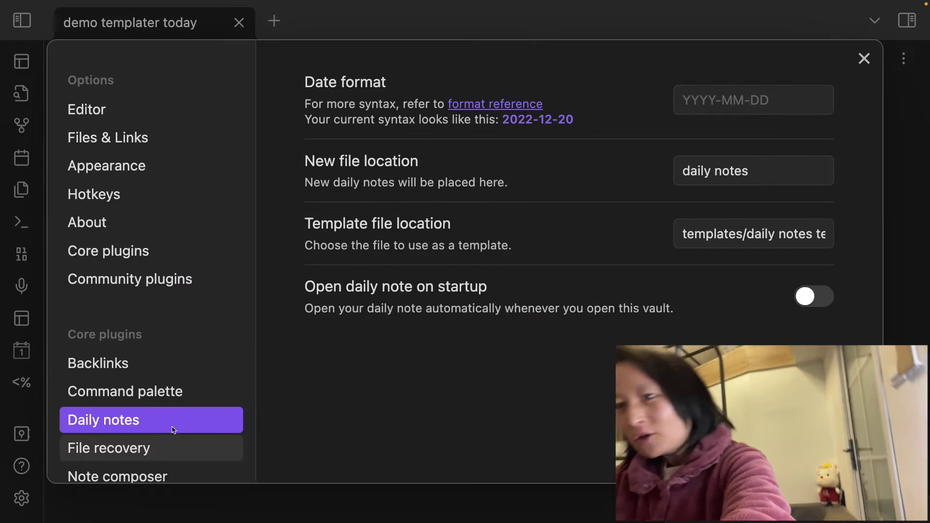
{"action": "scroll", "coordinate": [174, 431], "scroll_direction": "down", "scroll_amount": 6}
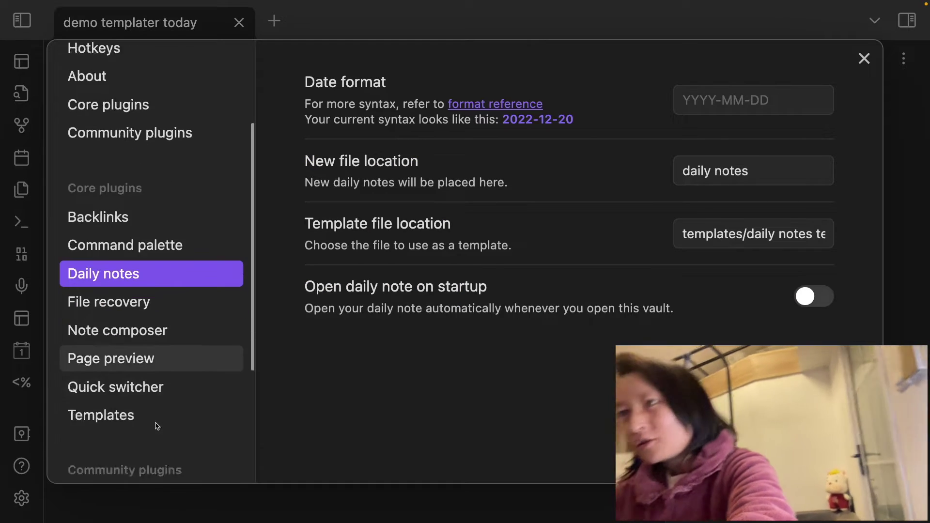
{"action": "left_click", "coordinate": [126, 459]}
{"action": "left_click", "coordinate": [824, 227]}
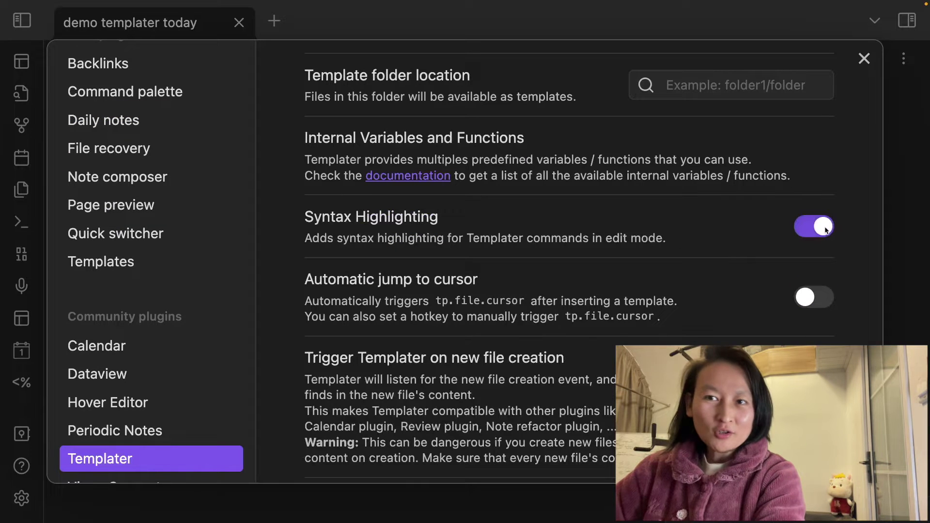
{"action": "left_click", "coordinate": [865, 59]}
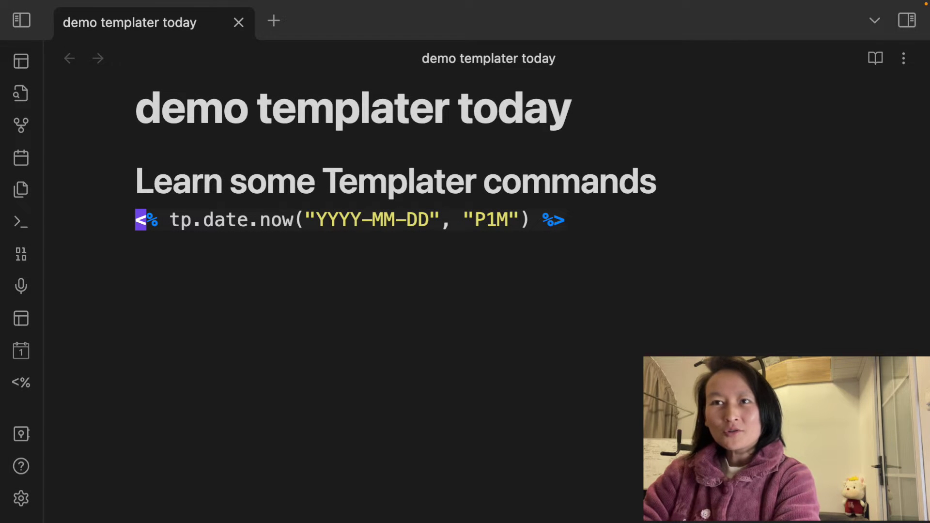
Examine the opening and closing tags of the tp.date.now command with the "P1M" offset by highlighting the whole command
{"action": "key", "text": "percent"}
{"action": "key", "text": "w"}
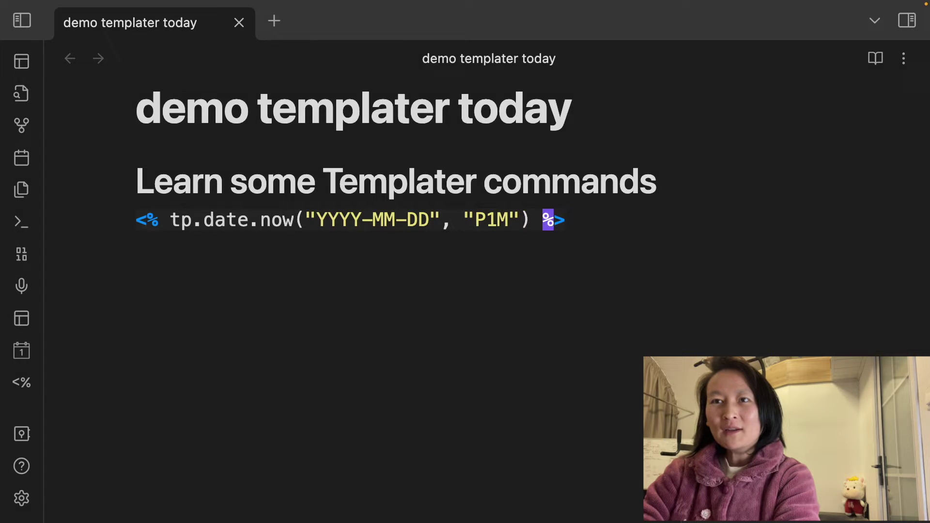
{"action": "left_click", "coordinate": [137, 222]}
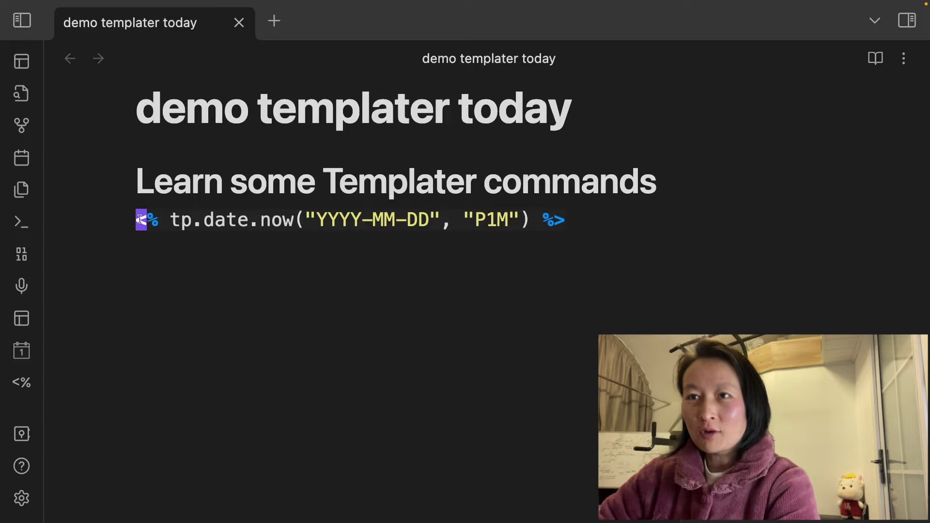
{"action": "left_click_drag", "start_coordinate": [137, 222], "coordinate": [372, 220]}
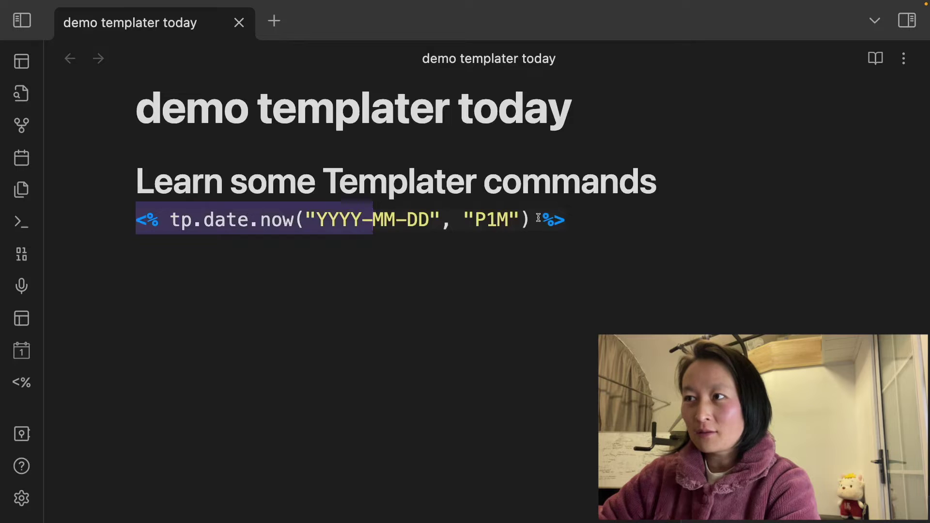
{"action": "left_click_drag", "start_coordinate": [538, 218], "coordinate": [584, 218]}
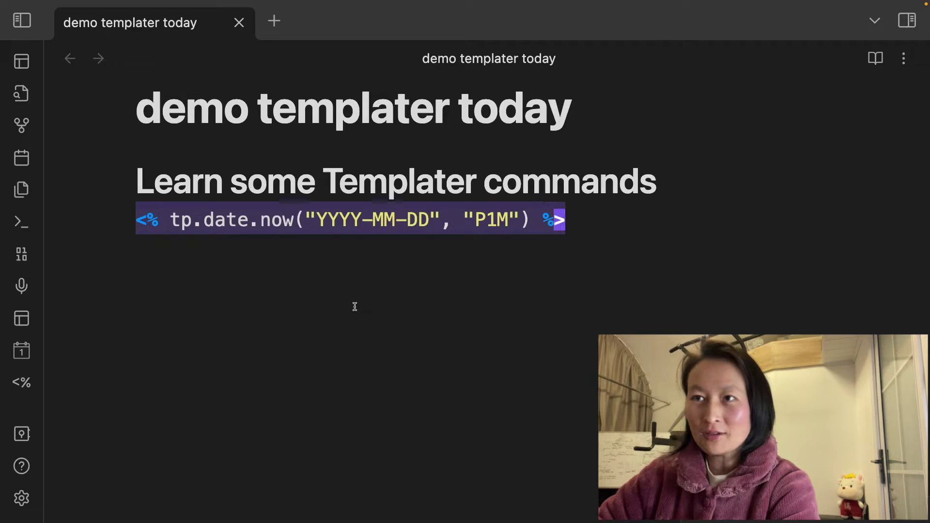
{"action": "left_click", "coordinate": [354, 307]}
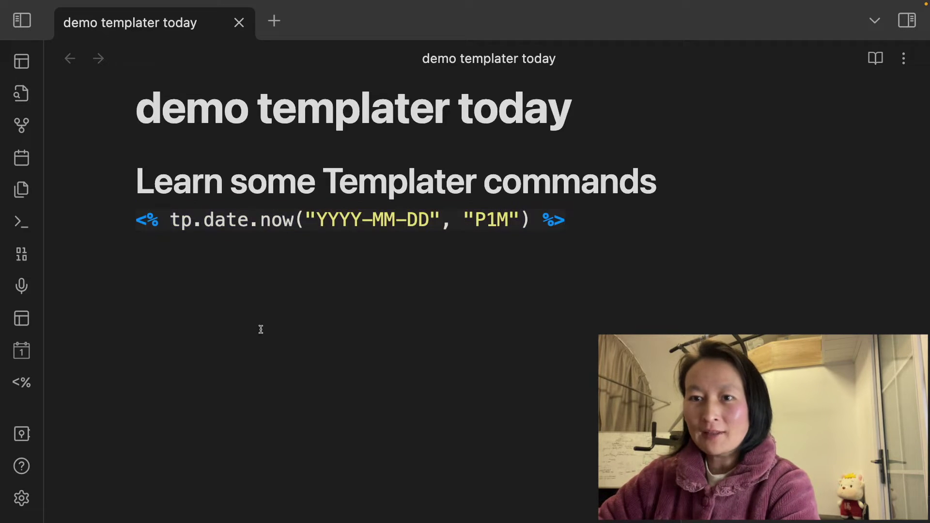
Search the community plugins for "templ", disable the Templater plugin and close the settings
{"action": "left_click", "coordinate": [21, 499]}
{"action": "scroll", "coordinate": [193, 262], "scroll_direction": "down", "scroll_amount": 5}
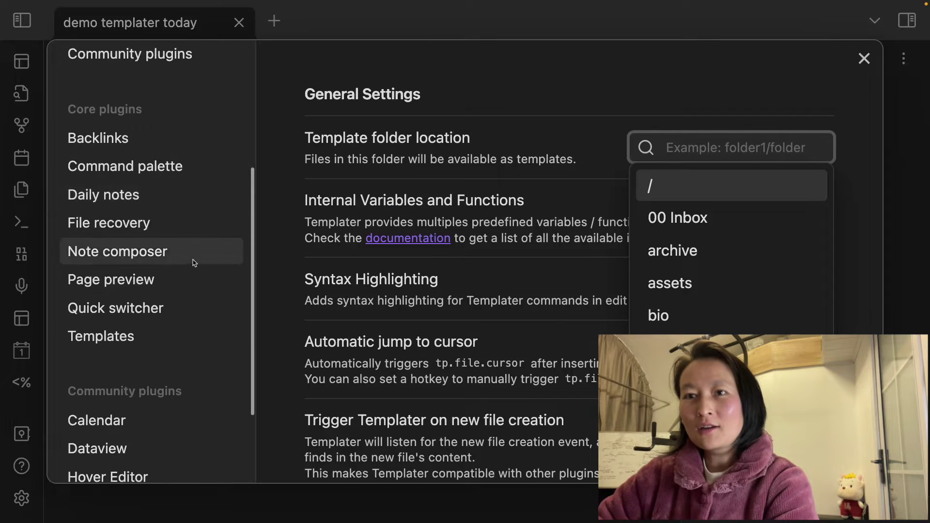
{"action": "scroll", "coordinate": [177, 305], "scroll_direction": "up", "scroll_amount": 3}
{"action": "left_click", "coordinate": [145, 158]}
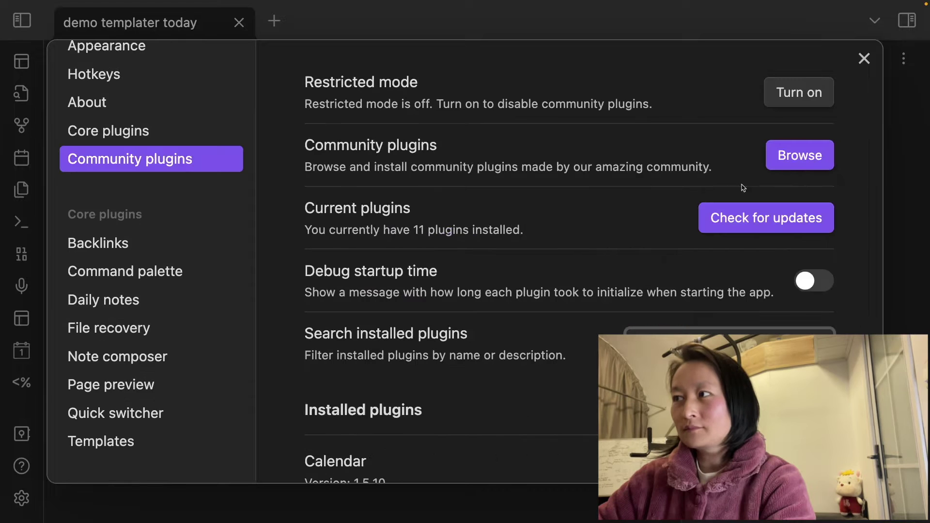
{"action": "left_click", "coordinate": [806, 161]}
{"action": "type", "text": "t"}
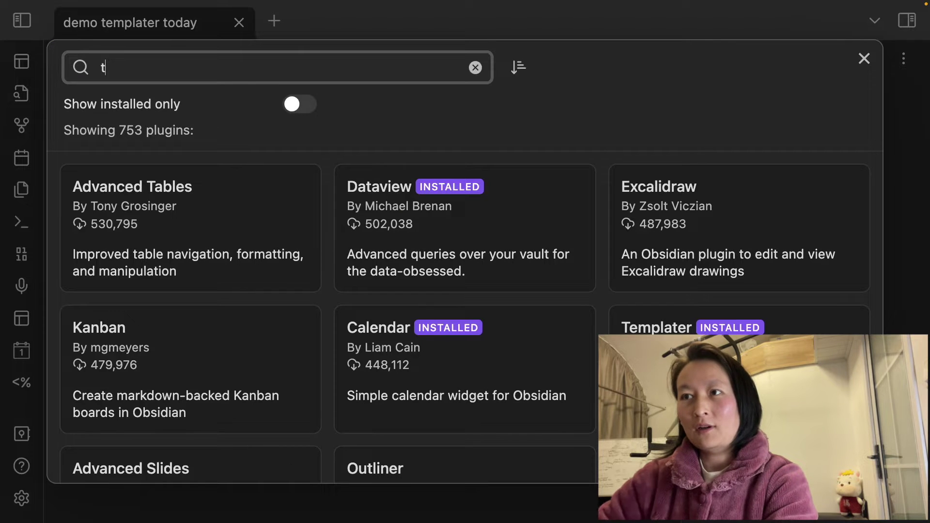
{"action": "type", "text": "empl"}
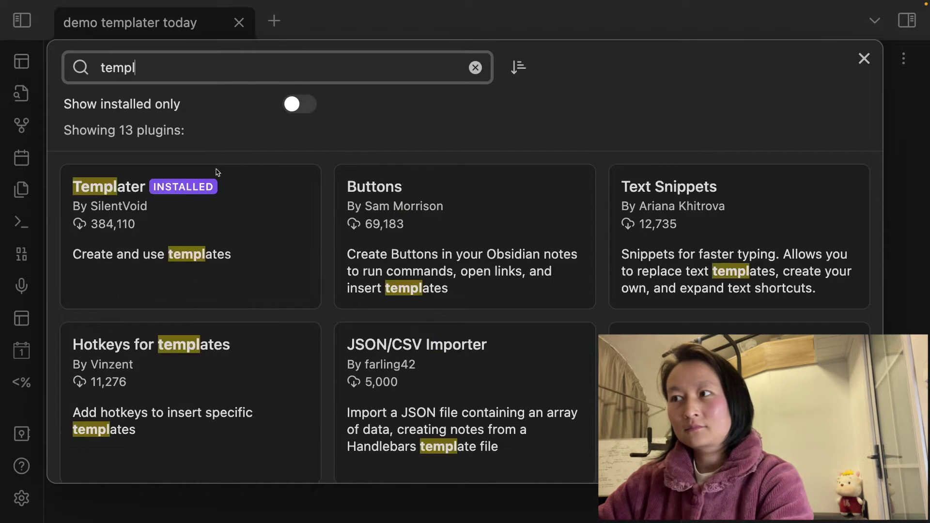
{"action": "left_click", "coordinate": [200, 225]}
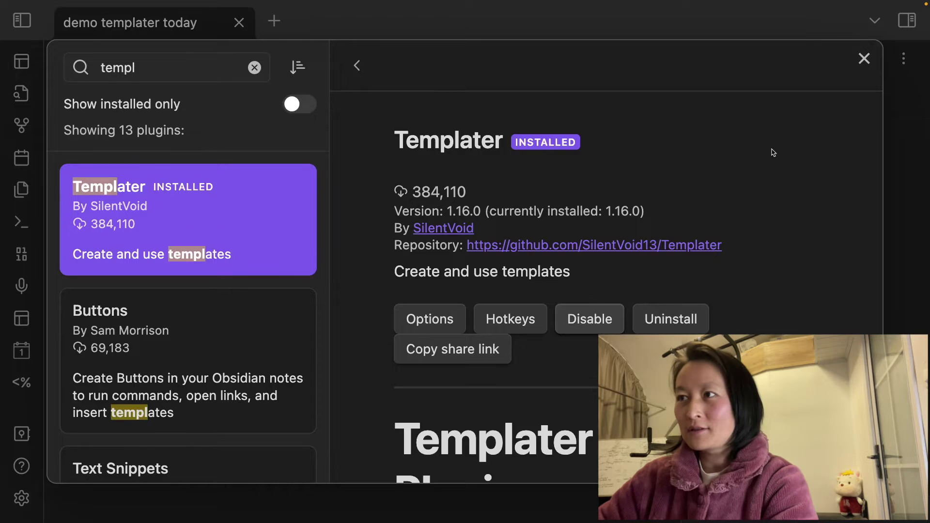
{"action": "left_click", "coordinate": [863, 59]}
{"action": "left_click", "coordinate": [863, 60]}
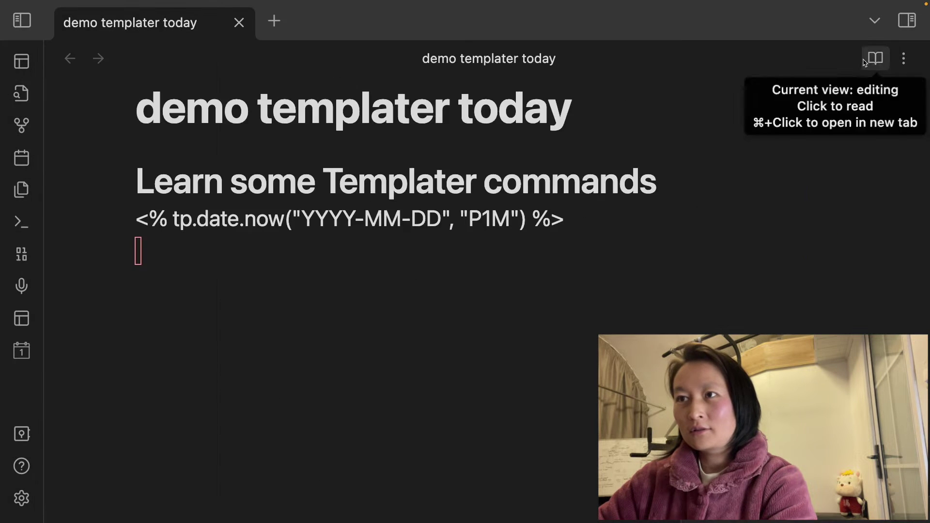
Look for "templ" commands in the command palette, dismiss it, and highlight the tp.date.now command in the note
{"action": "left_click_drag", "start_coordinate": [276, 201], "coordinate": [213, 221]}
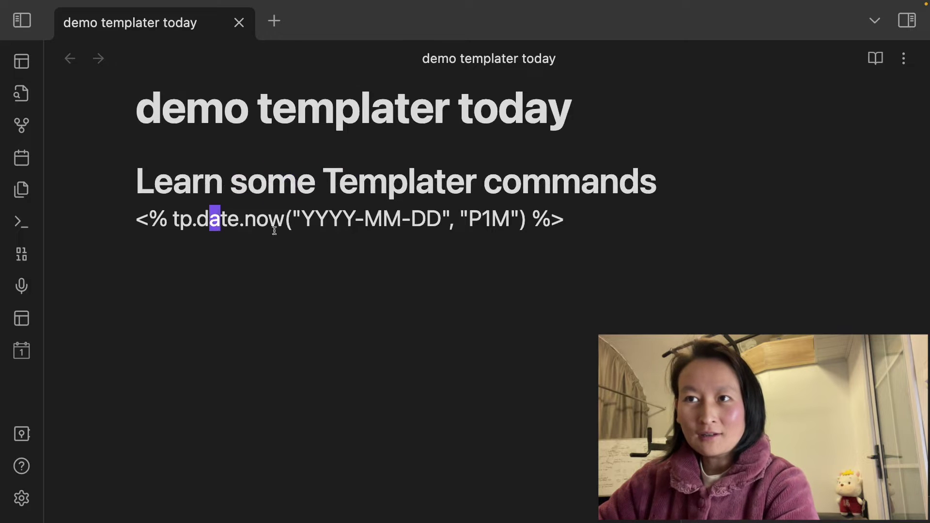
{"action": "left_click", "coordinate": [154, 220]}
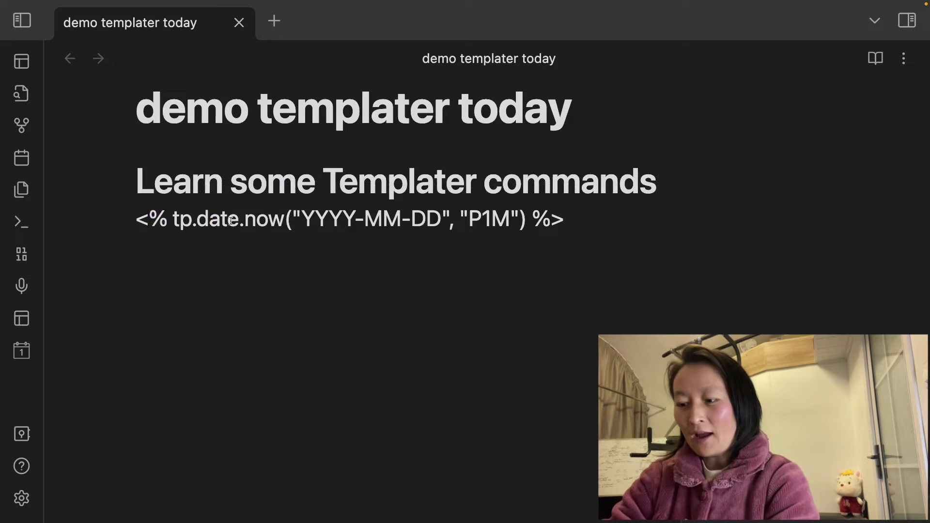
{"action": "key", "text": "super+p"}
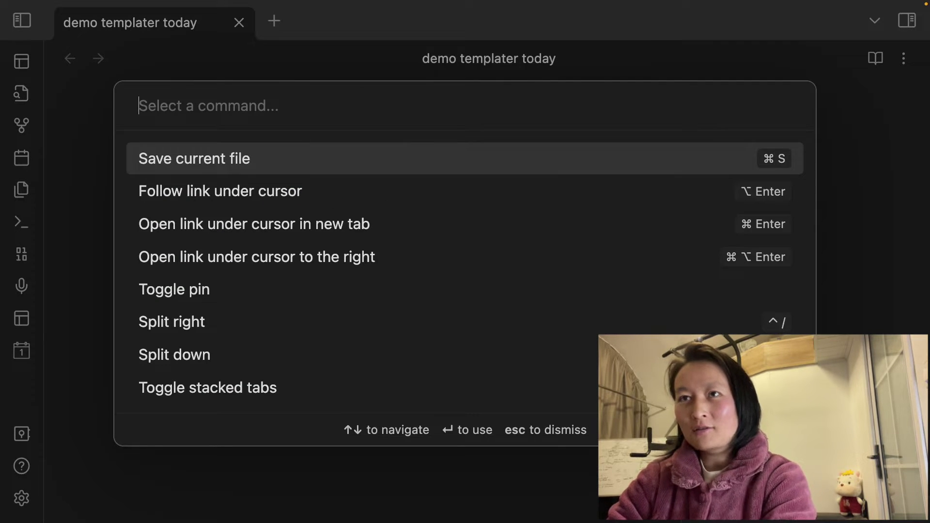
{"action": "type", "text": "templ"}
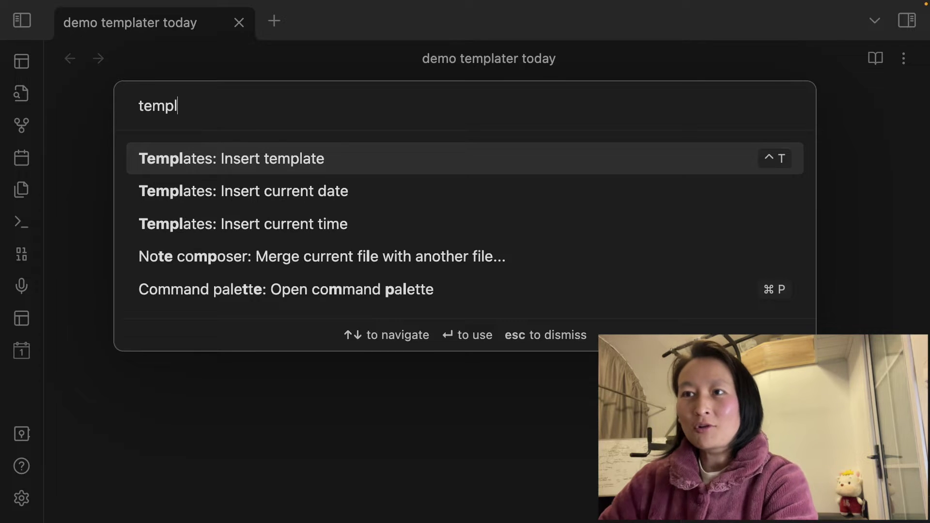
{"action": "left_click", "coordinate": [291, 452]}
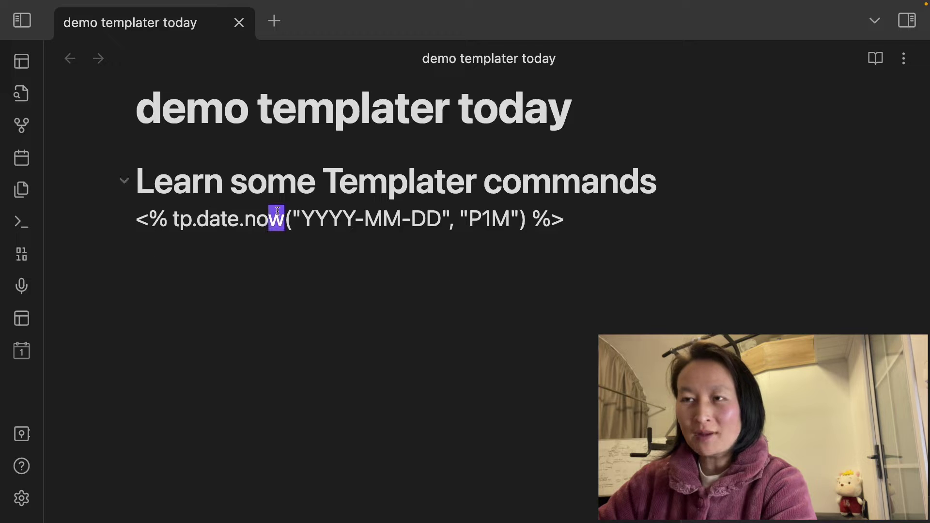
{"action": "left_click_drag", "start_coordinate": [137, 218], "coordinate": [571, 223]}
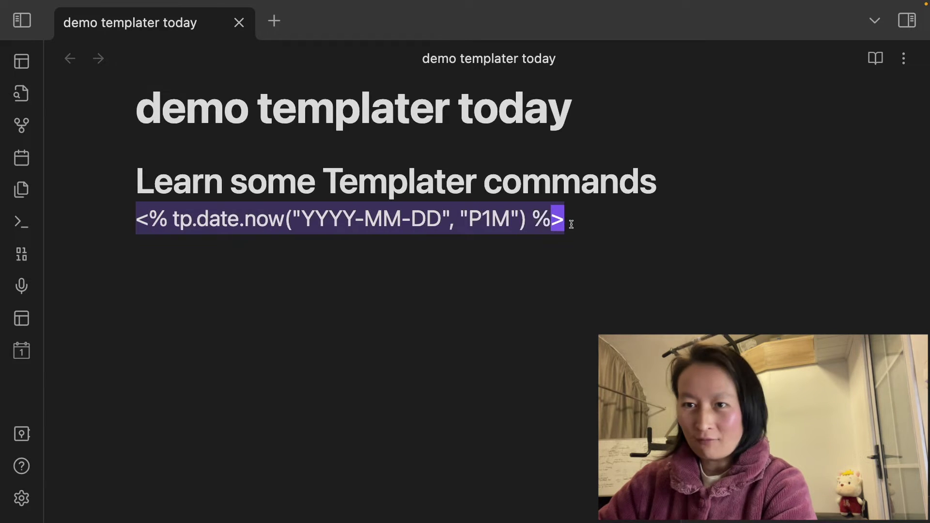
Check the settings for the Templater plugin among the enabled community plugins
{"action": "key", "text": "super+comma"}
{"action": "scroll", "coordinate": [187, 347], "scroll_direction": "down", "scroll_amount": 1}
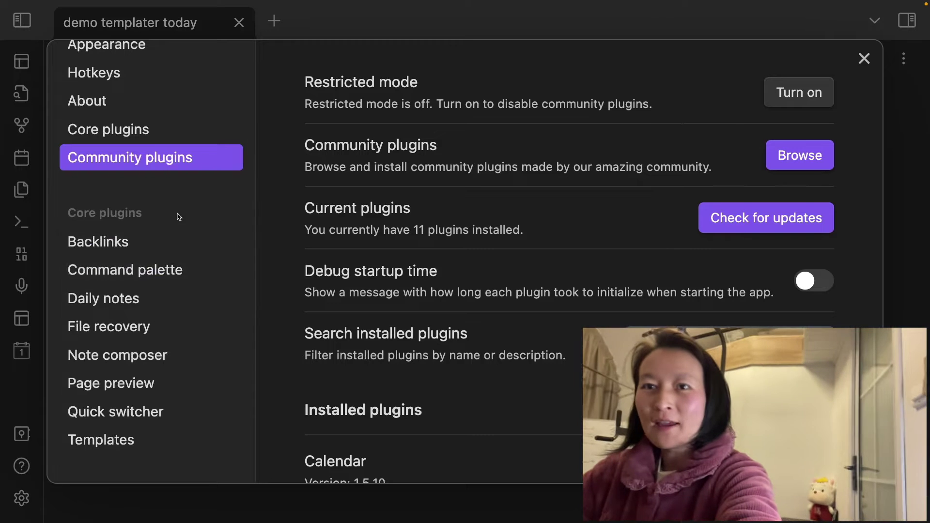
{"action": "scroll", "coordinate": [175, 359], "scroll_direction": "down", "scroll_amount": 5}
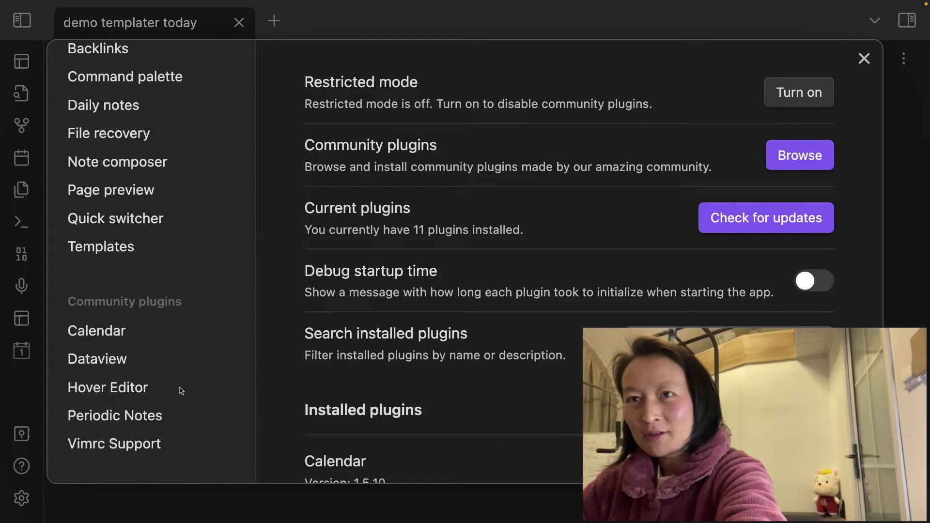
{"action": "scroll", "coordinate": [170, 261], "scroll_direction": "up", "scroll_amount": 5}
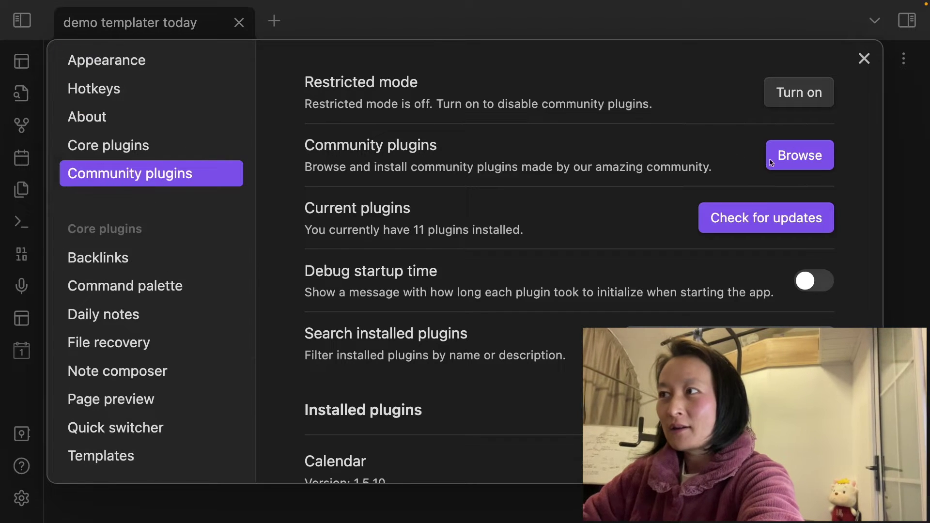
Search the community plugins for "templater" and enable the Templater plugin
{"action": "left_click", "coordinate": [772, 161]}
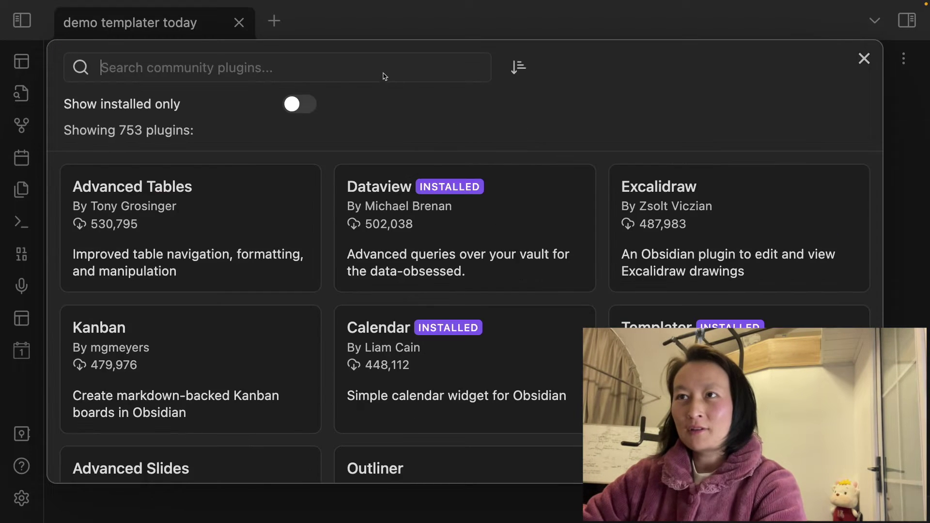
{"action": "type", "text": "temp"}
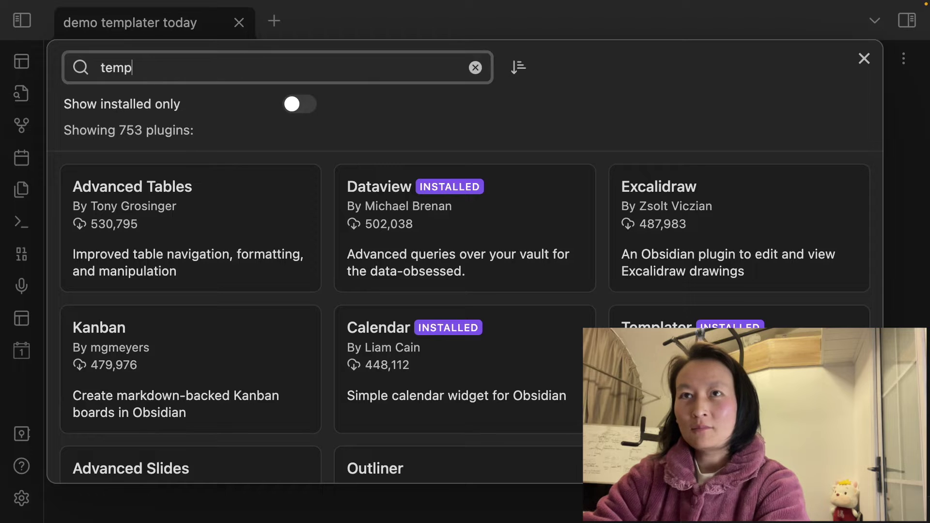
{"action": "type", "text": "later"}
{"action": "left_click", "coordinate": [155, 207]}
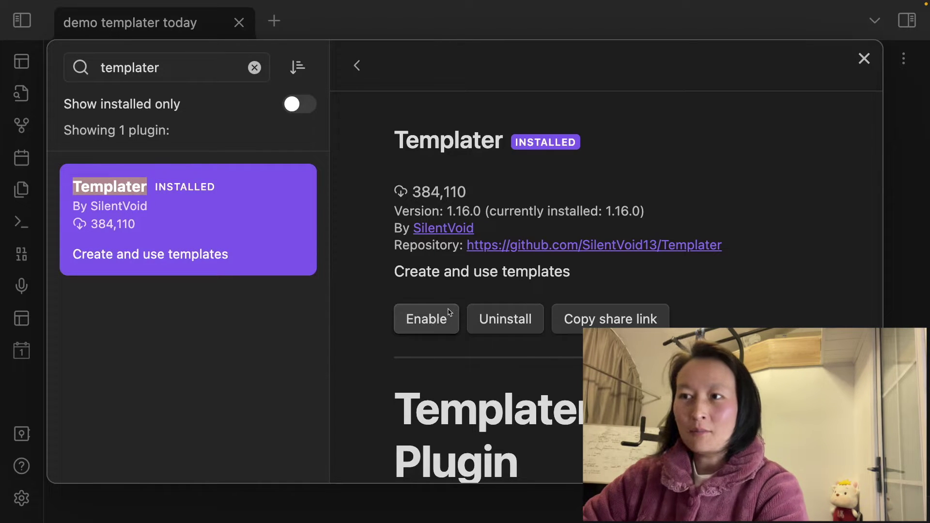
{"action": "left_click", "coordinate": [428, 321]}
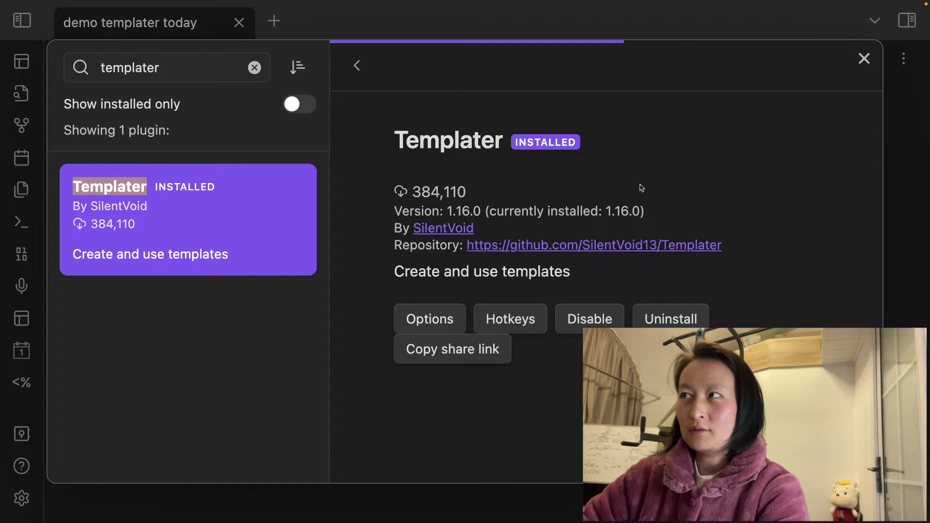
Check the settings for the Templater entry, close them and switch the note to editing view
{"action": "left_click", "coordinate": [864, 58]}
{"action": "scroll", "coordinate": [179, 438], "scroll_direction": "down", "scroll_amount": 5}
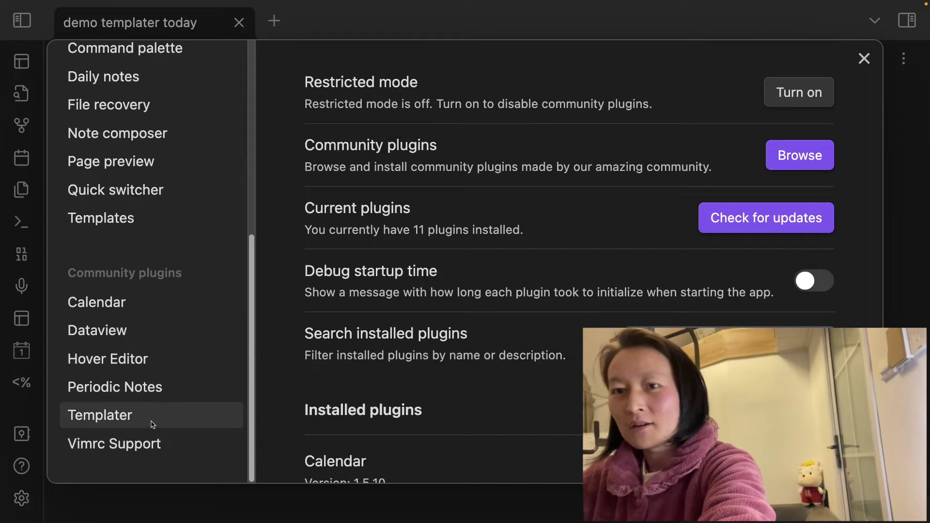
{"action": "left_click", "coordinate": [864, 58]}
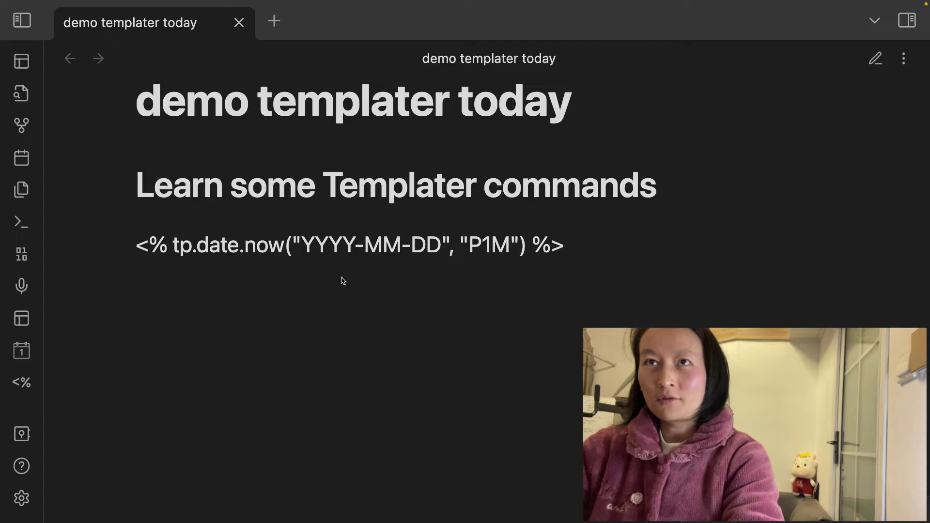
{"action": "left_click", "coordinate": [876, 61]}
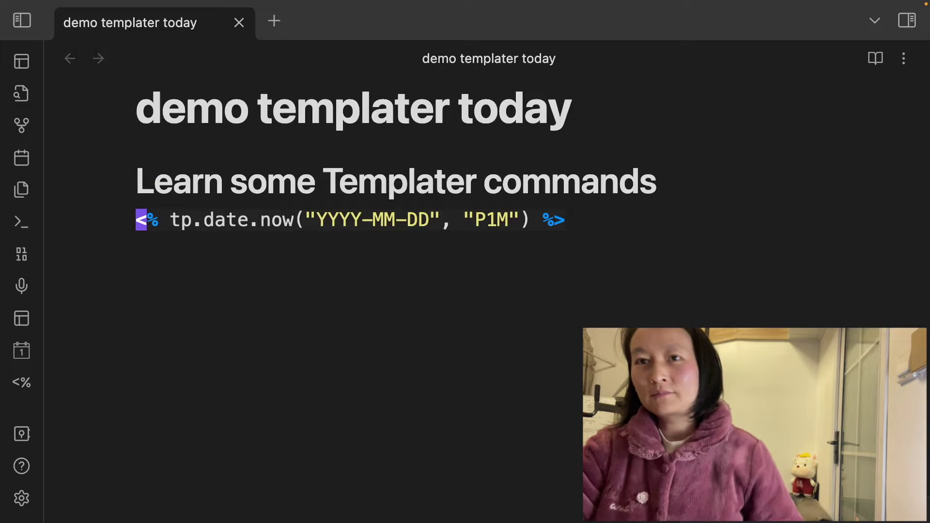
Examine the opening and closing tags of the tp.date.now command by moving the cursor to them
{"action": "key", "text": "Right"}
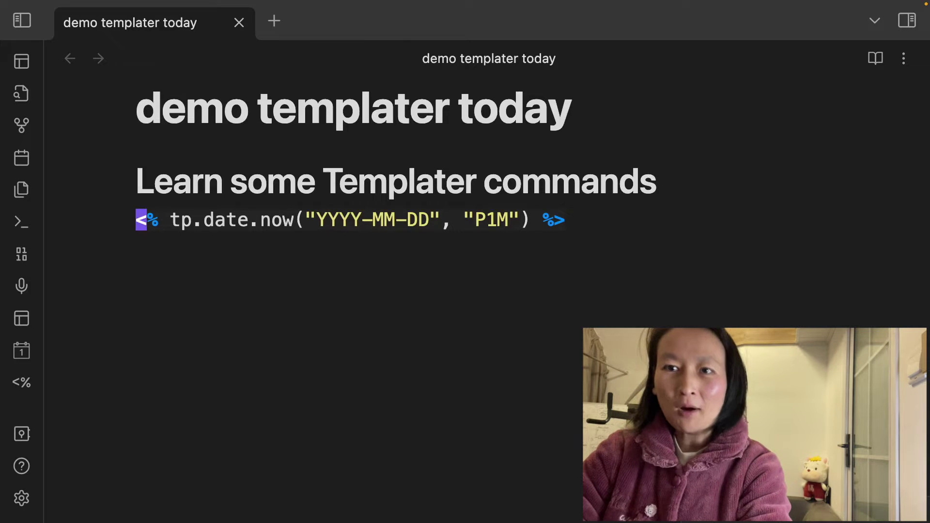
{"action": "key", "text": "Right"}
{"action": "key", "text": "Right"}
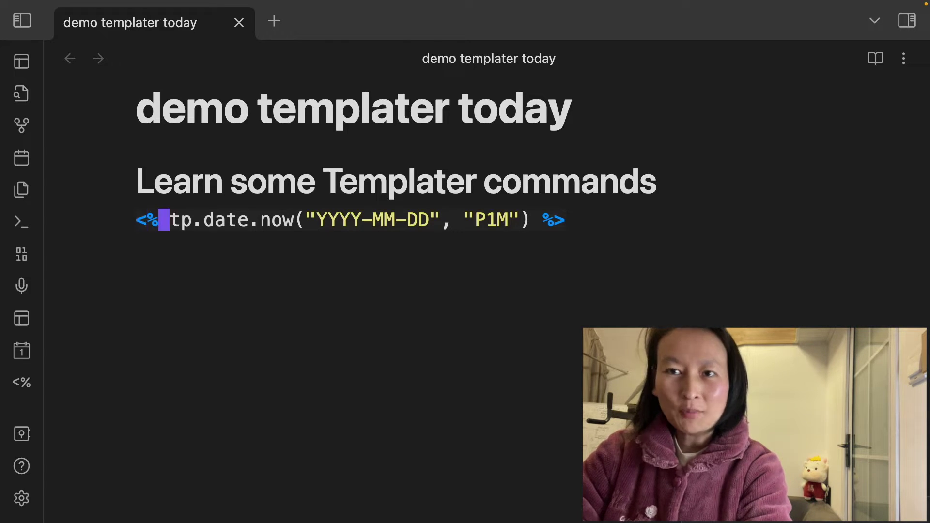
{"action": "key", "text": "Left"}
{"action": "key", "text": "Left"}
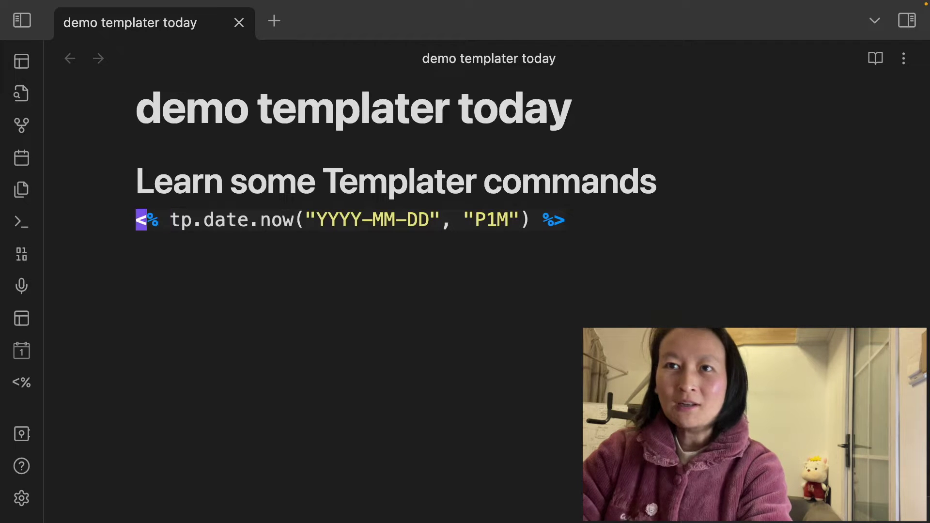
{"action": "key", "text": "Right"}
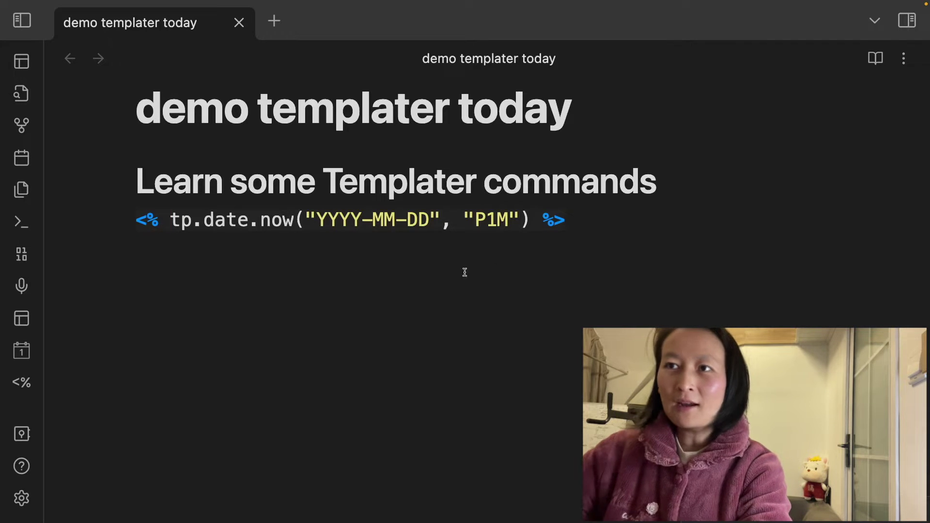
{"action": "left_click", "coordinate": [558, 220]}
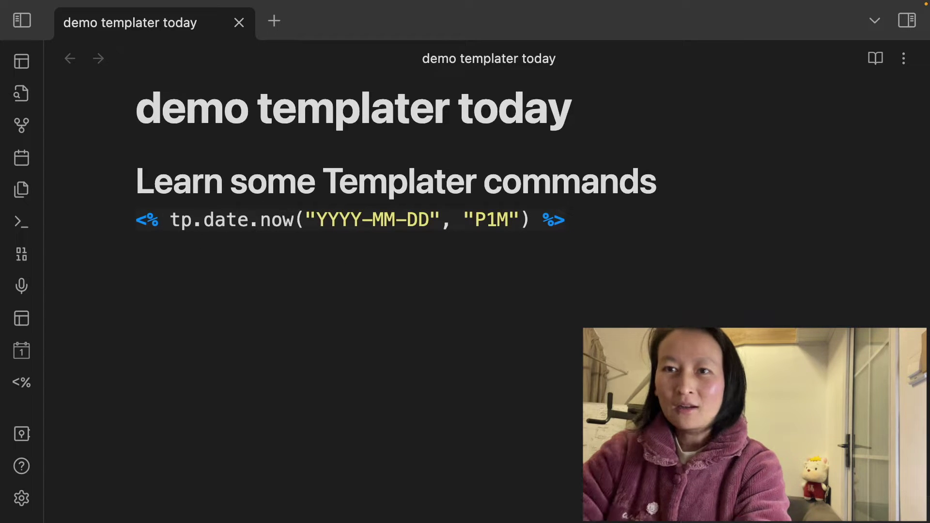
Add two level-2 headings, "Intro" and "conclusion", below the tp.date.now command with blank lines between them
{"action": "type", "text": "o## Intr"}
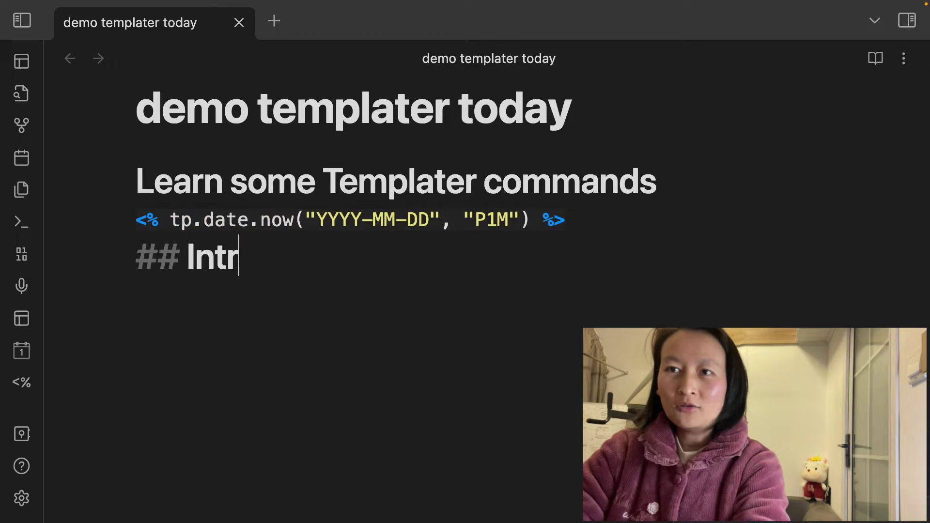
{"action": "type", "text": "o"}
{"action": "key", "text": "Return"}
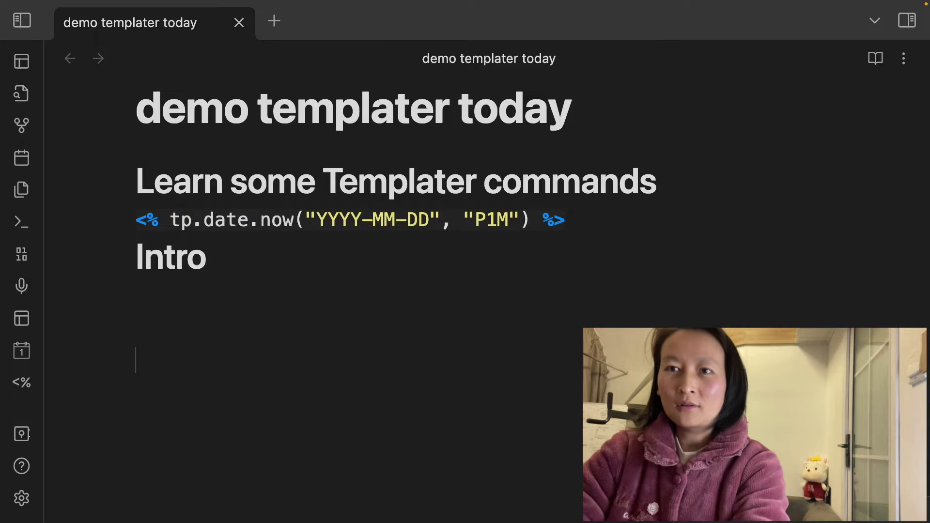
{"action": "type", "text": "## "}
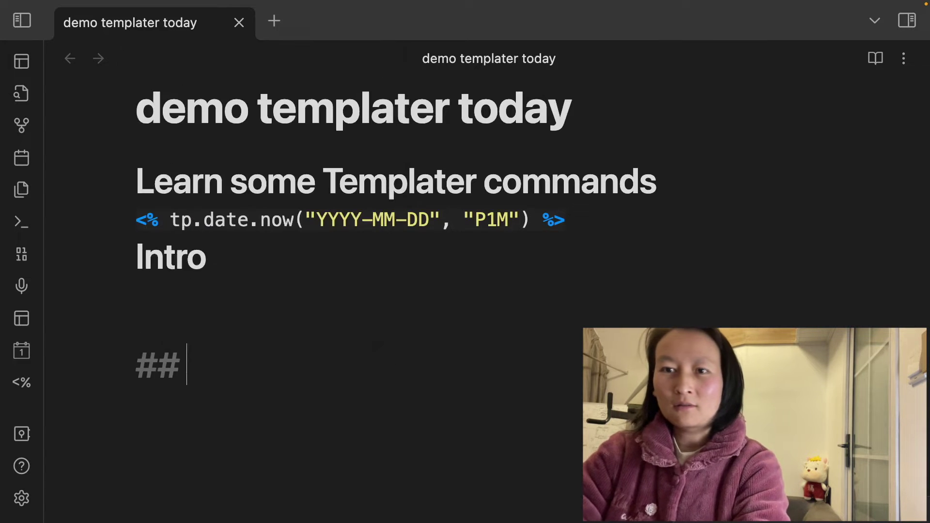
{"action": "type", "text": "conclusion"}
Write the text "hello templater" on a new line directly under the Intro heading
{"action": "left_click", "coordinate": [138, 325]}
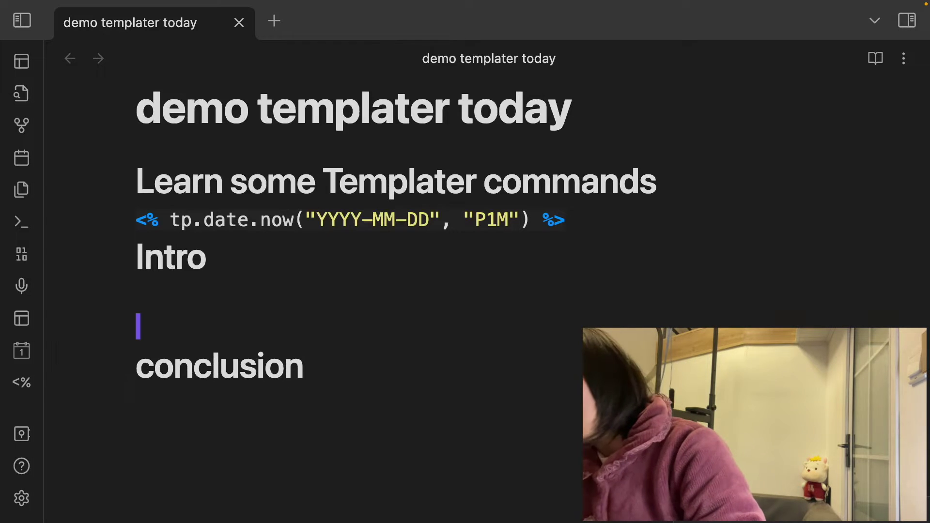
{"action": "key", "text": "Up"}
{"action": "key", "text": "Return"}
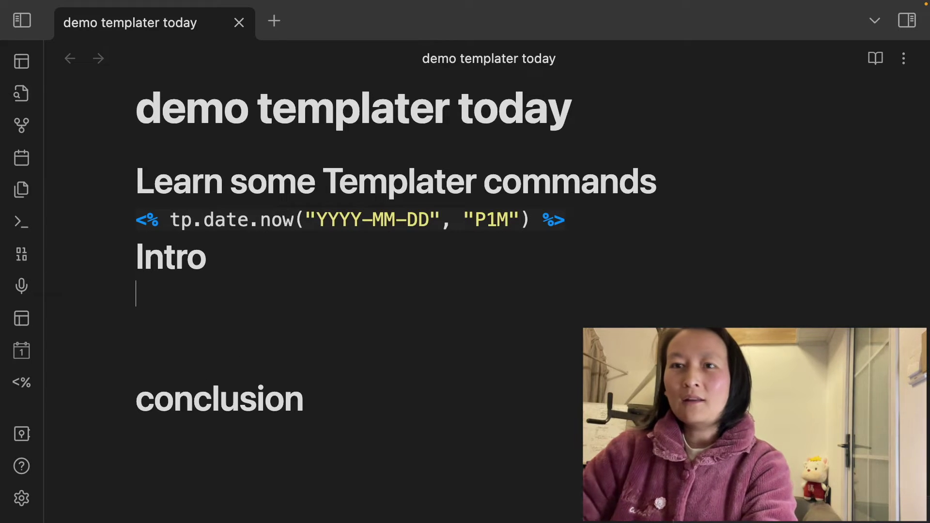
{"action": "type", "text": "hello  teml"}
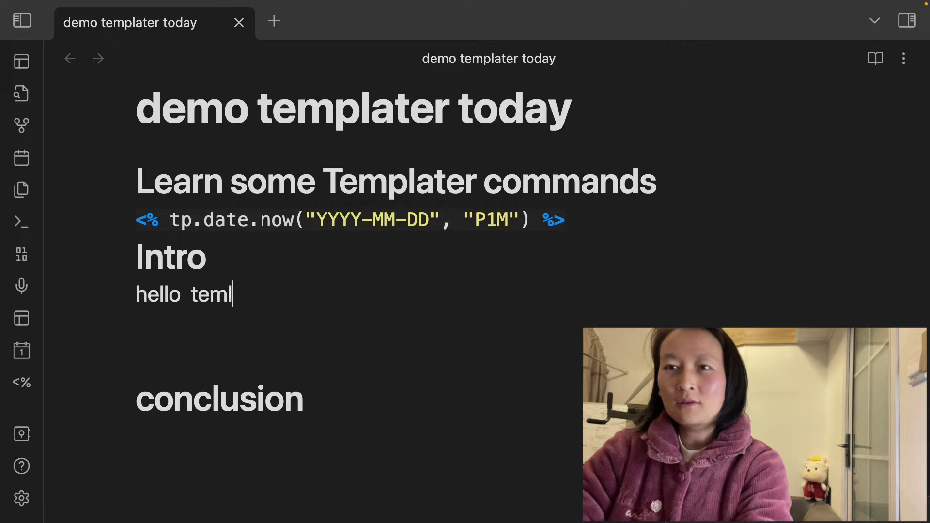
{"action": "key", "text": "BackSpace"}
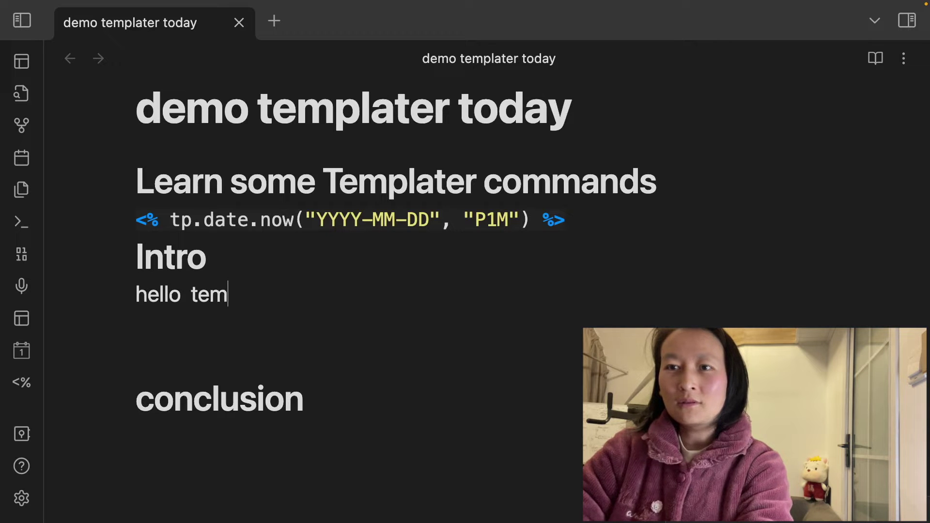
{"action": "type", "text": "plater"}
Insert a front matter block containing "tags: code" between two "---" lines above the "Learn some Templater commands" heading
{"action": "left_click", "coordinate": [261, 256]}
{"action": "left_click", "coordinate": [422, 181]}
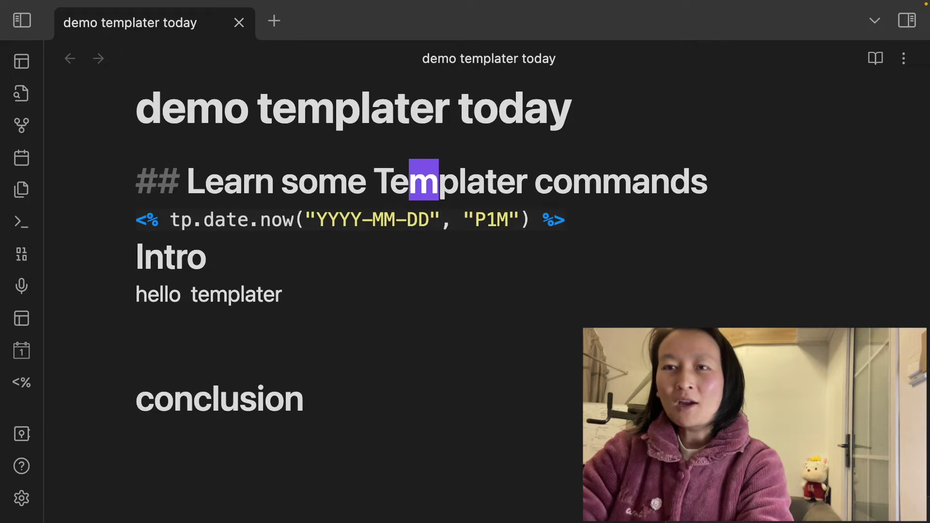
{"action": "key", "text": "Down"}
{"action": "key", "text": "Down"}
{"action": "key", "text": "Down"}
{"action": "key", "text": "Down"}
{"action": "key", "text": "Up"}
{"action": "key", "text": "Up"}
{"action": "left_click", "coordinate": [138, 180]}
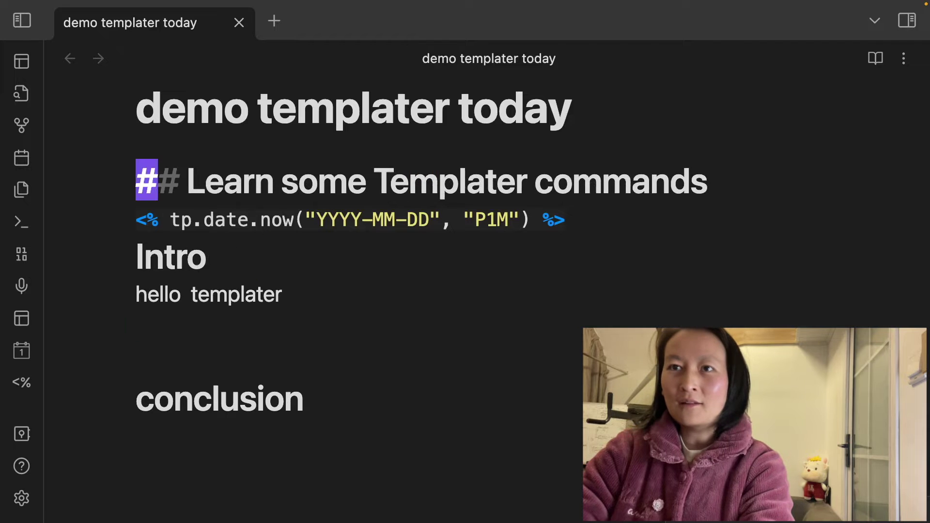
{"action": "key", "text": "shift+o"}
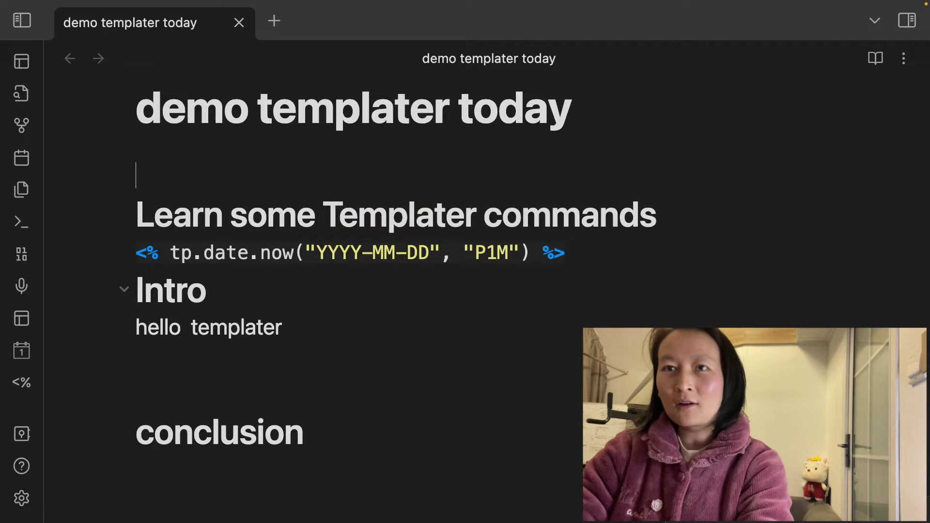
{"action": "type", "text": "---"}
{"action": "key", "text": "Return"}
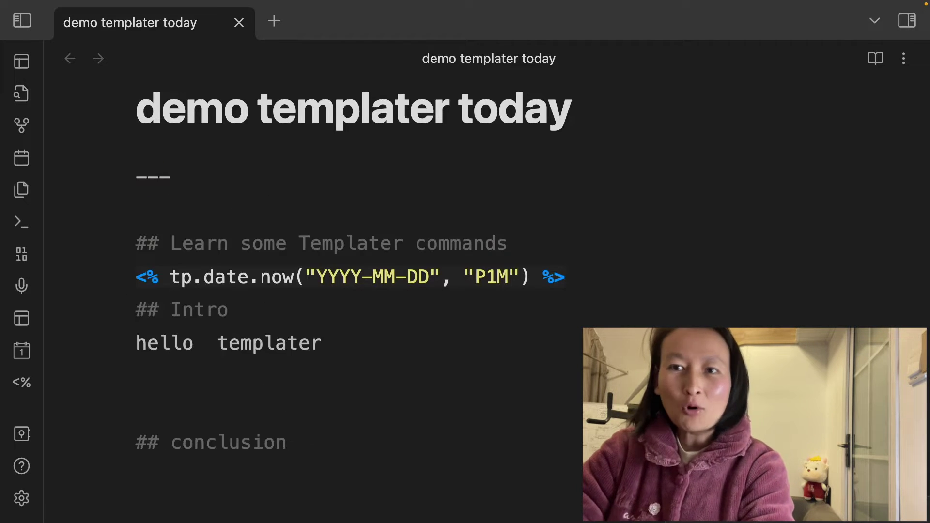
{"action": "type", "text": "tagss"}
{"action": "key", "text": "BackSpace"}
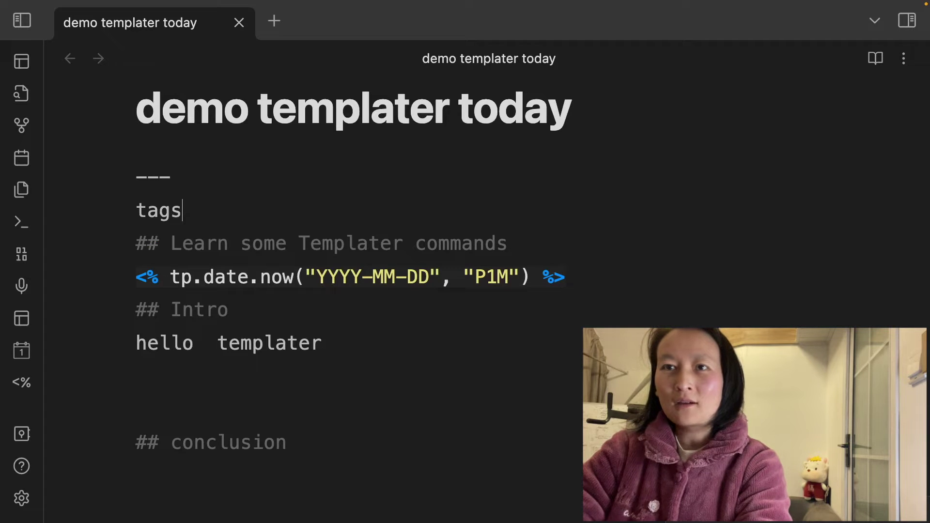
{"action": "type", "text": ": code"}
{"action": "key", "text": "Return"}
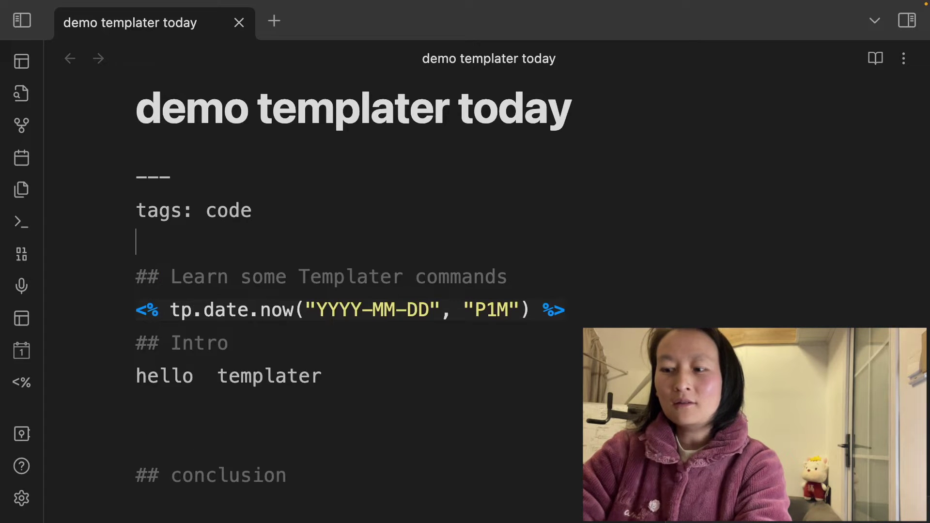
{"action": "type", "text": "---"}
Copy the tp.date.now command line and paste it twice between the "hello templater" text and the conclusion heading
{"action": "scroll", "coordinate": [339, 243], "scroll_direction": "down", "scroll_amount": 2}
{"action": "left_click", "coordinate": [276, 229]}
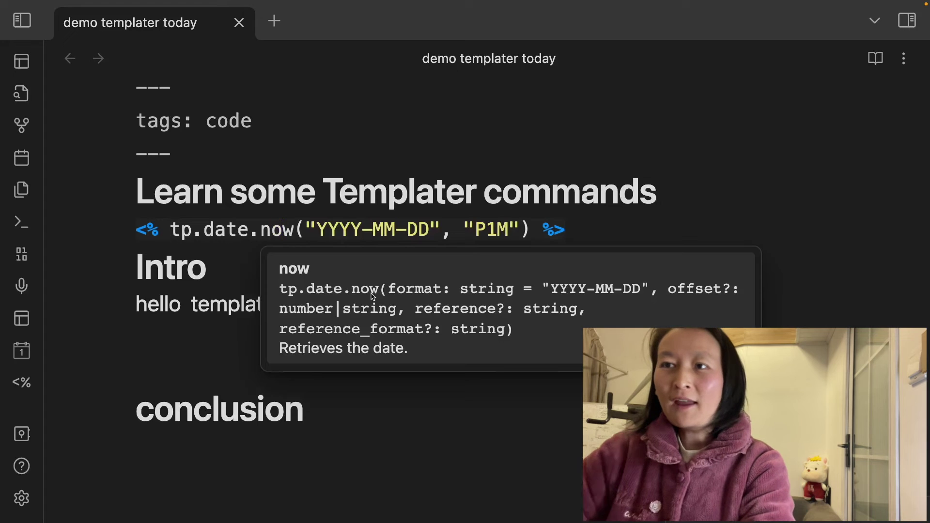
{"action": "left_click", "coordinate": [231, 224]}
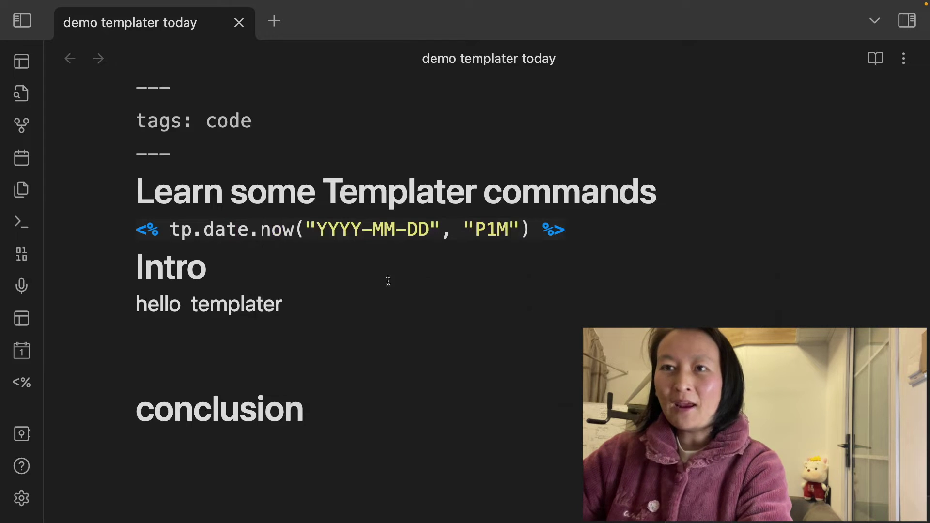
{"action": "key", "text": "Left"}
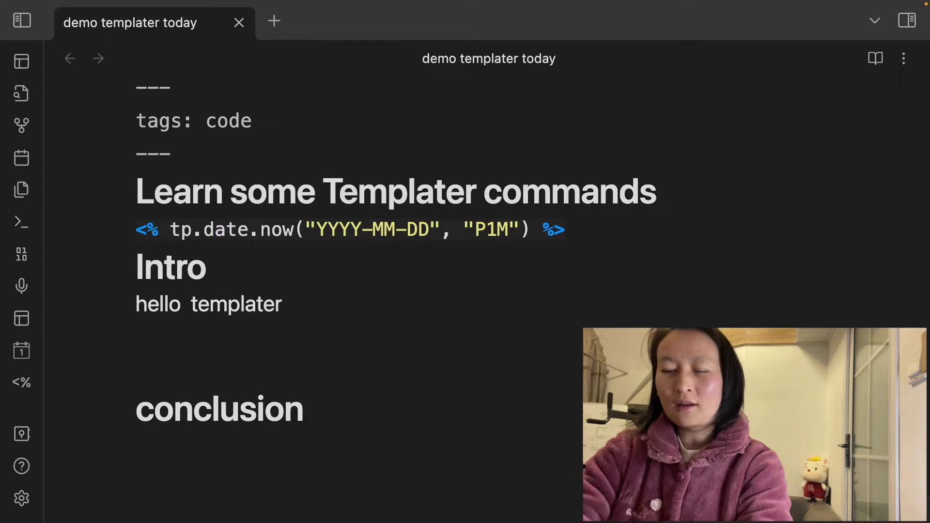
{"action": "key", "text": "j"}
{"action": "key", "text": "j"}
{"action": "key", "text": "j"}
{"action": "key", "text": "p"}
{"action": "key", "text": "j"}
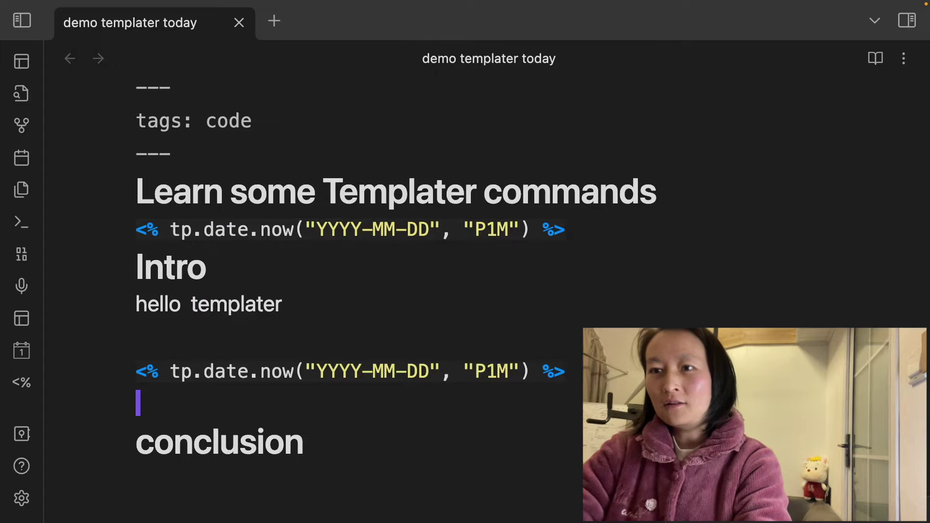
{"action": "key", "text": "j"}
{"action": "key", "text": "shift+p"}
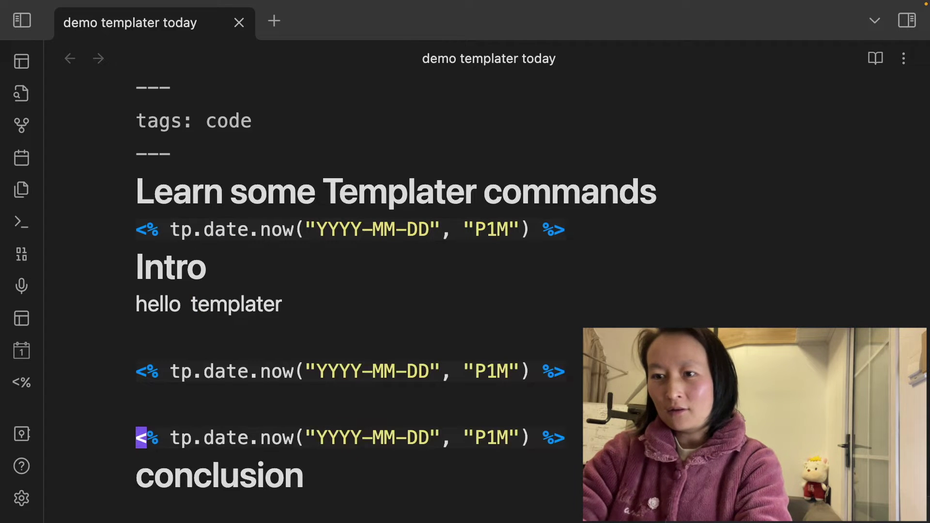
Replace all Templater commands in the note with their evaluated dates and review the results down to the conclusion
{"action": "key", "text": "k"}
{"action": "key", "text": "k"}
{"action": "key", "text": "k"}
{"action": "key", "text": "k"}
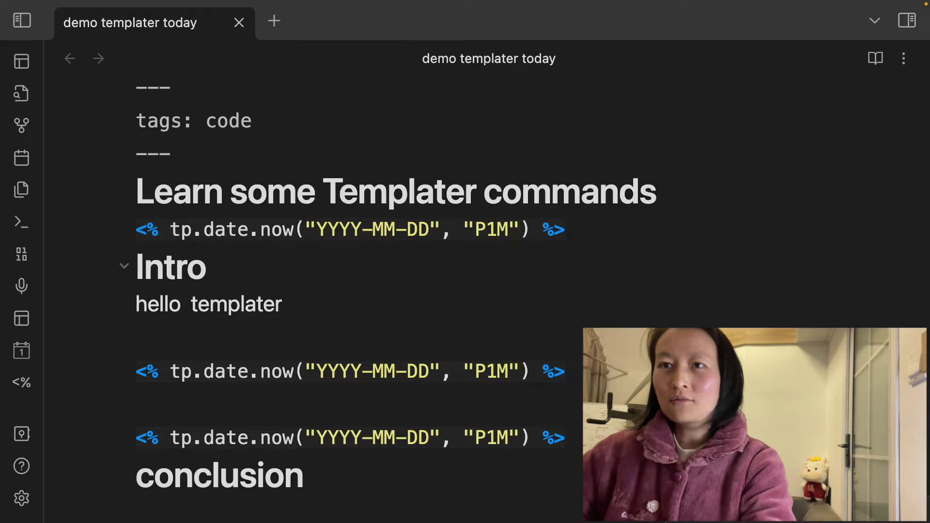
{"action": "key", "text": "alt+r"}
{"action": "scroll", "coordinate": [373, 335], "scroll_direction": "down", "scroll_amount": 2}
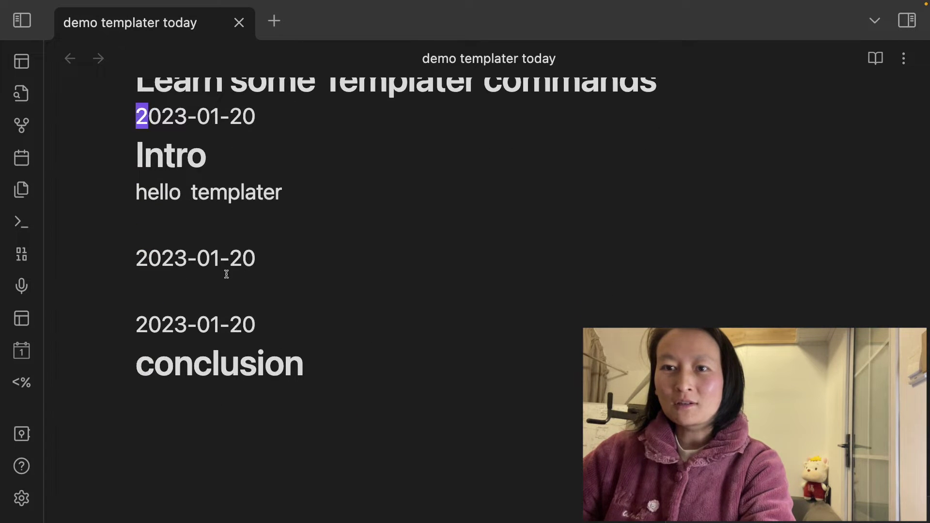
Undo the last replacement so the note shows its Templater date commands again
{"action": "scroll", "coordinate": [312, 190], "scroll_direction": "up", "scroll_amount": 1}
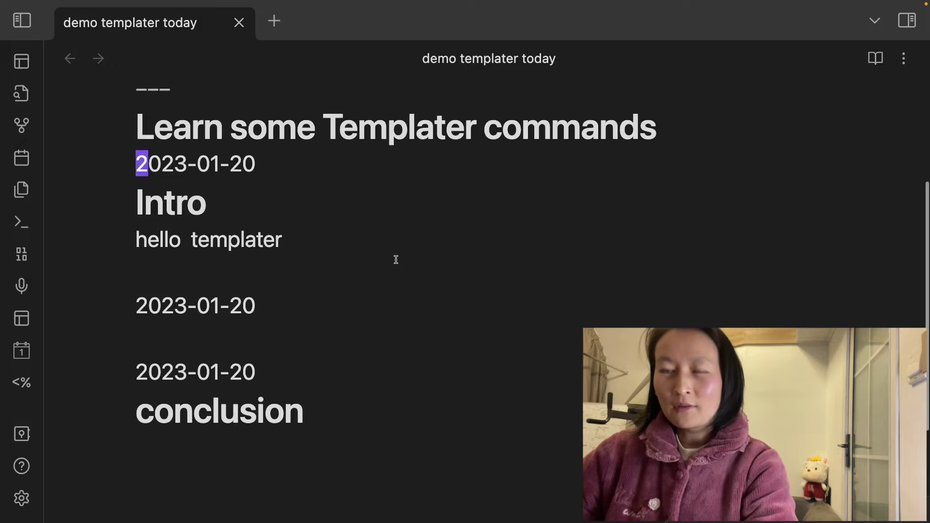
{"action": "key", "text": "u"}
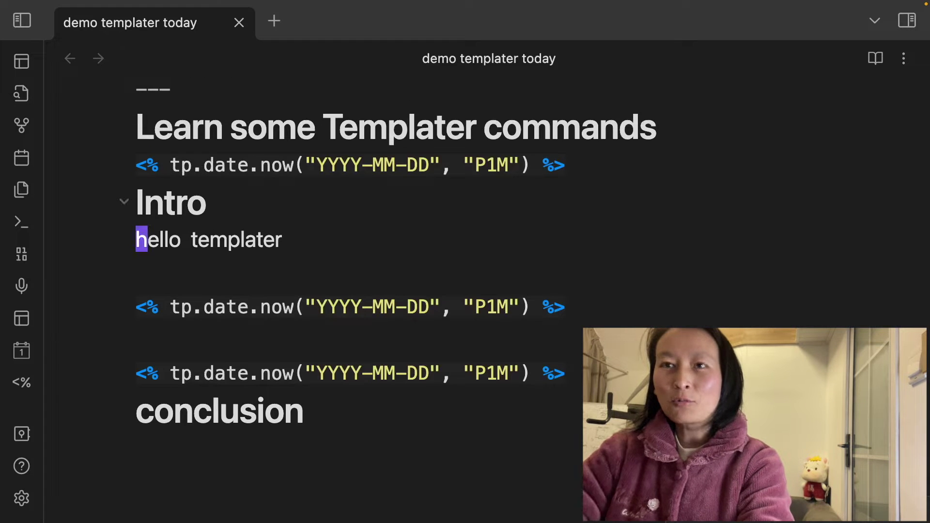
{"action": "left_click", "coordinate": [130, 184]}
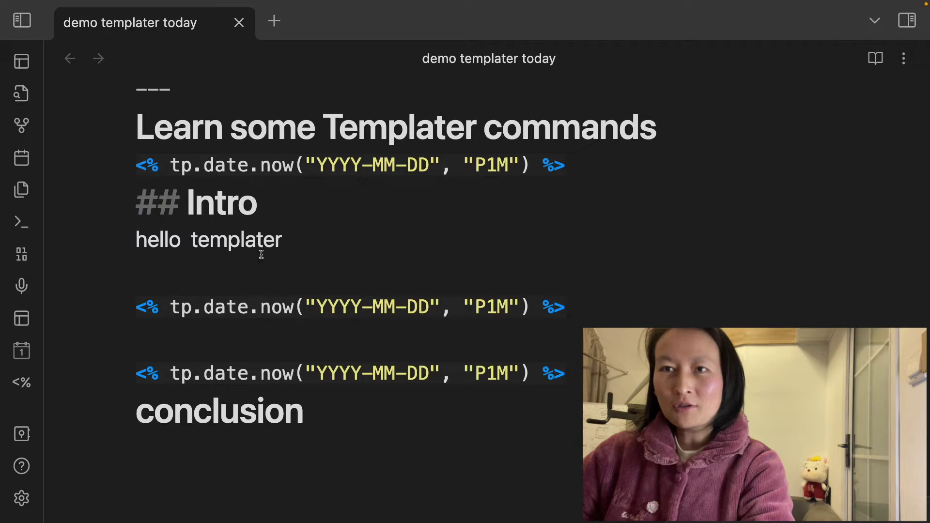
{"action": "scroll", "coordinate": [271, 242], "scroll_direction": "down", "scroll_amount": 1}
{"action": "left_click", "coordinate": [290, 239]}
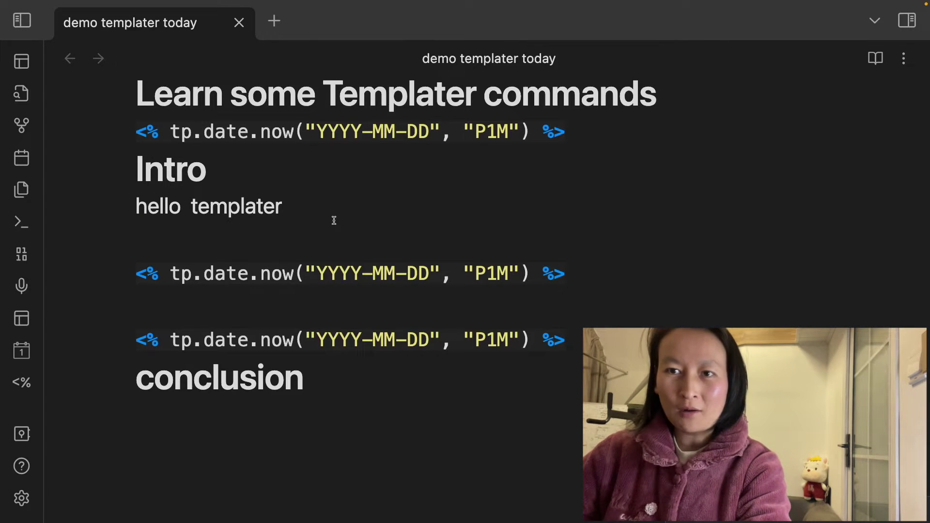
Start a Templater command reading "<% tp.file." on a new line below the conclusion heading, leaving a blank line in between
{"action": "scroll", "coordinate": [425, 380], "scroll_direction": "down", "scroll_amount": 1}
{"action": "left_click", "coordinate": [425, 379]}
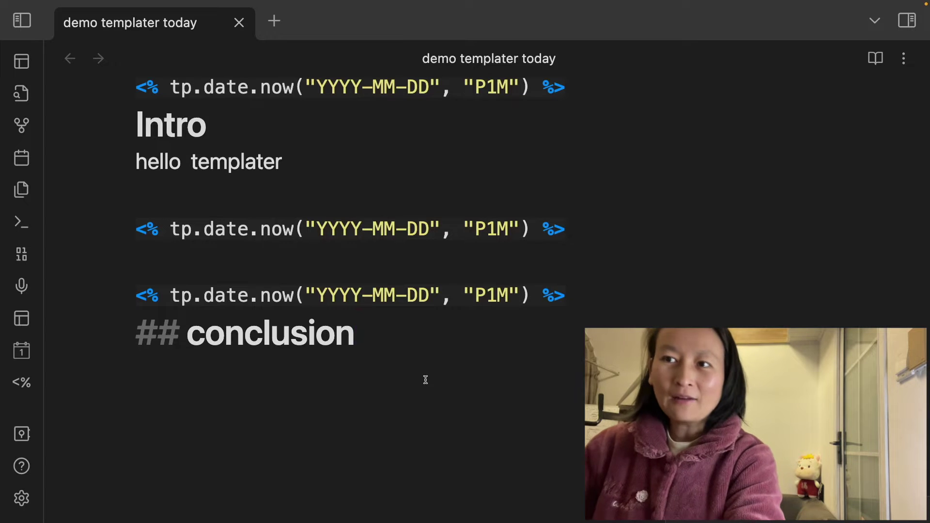
{"action": "key", "text": "Return"}
{"action": "key", "text": "Return"}
{"action": "type", "text": "<% "}
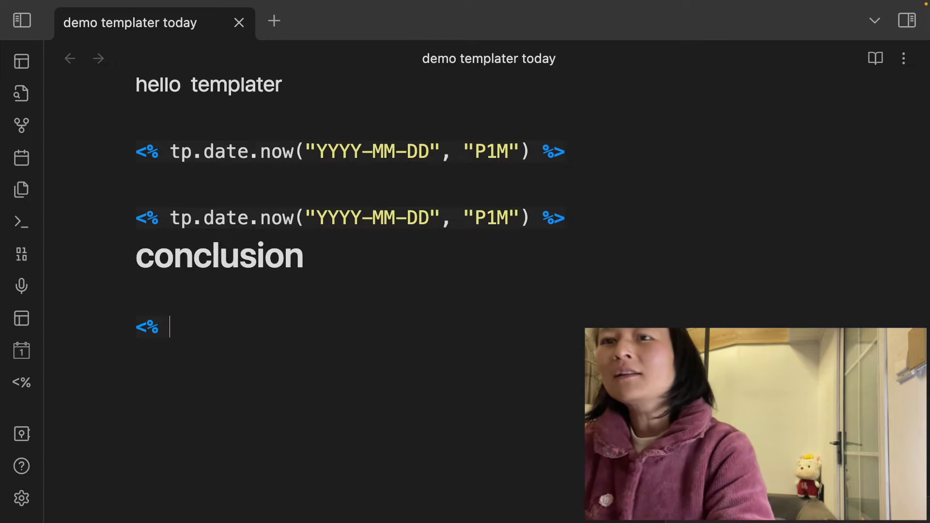
{"action": "type", "text": "tp."}
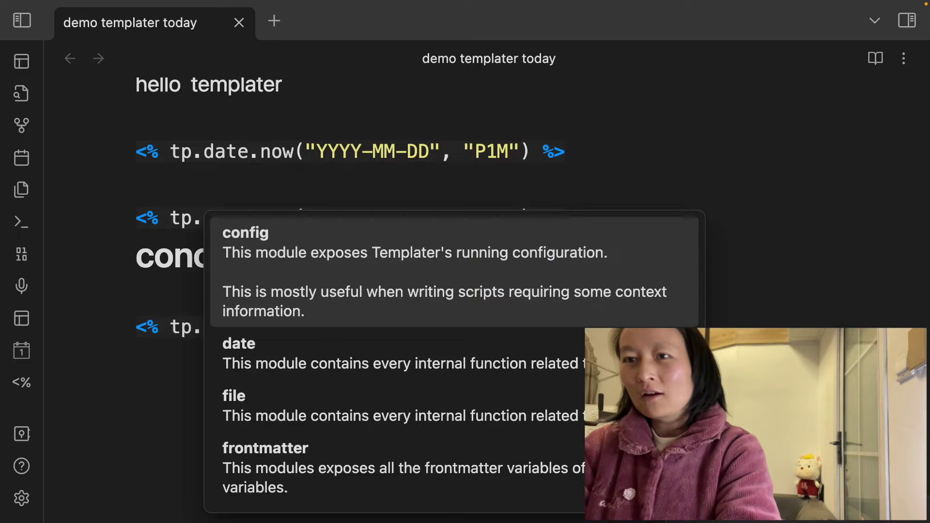
{"action": "type", "text": "file"}
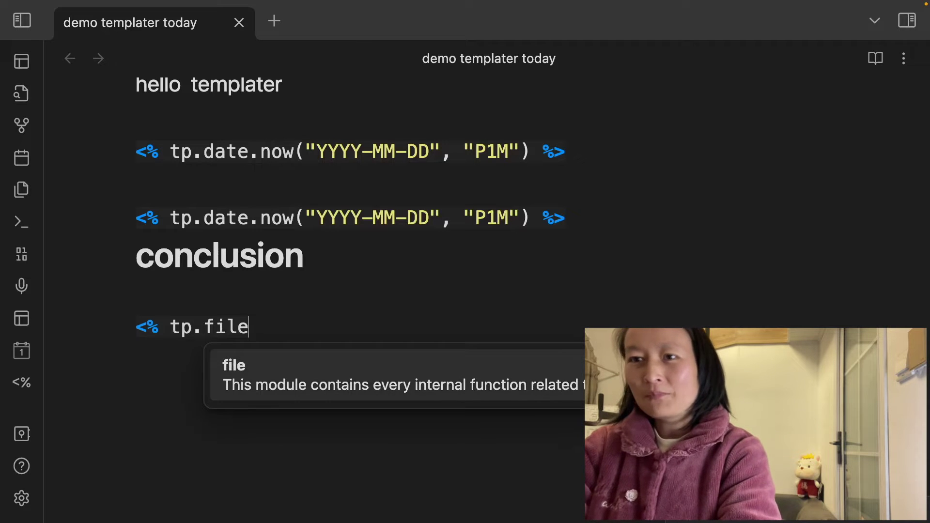
{"action": "type", "text": "."}
Examine the suggested functions of Templater's file module and their descriptions
{"action": "scroll", "coordinate": [436, 420], "scroll_direction": "down", "scroll_amount": 3}
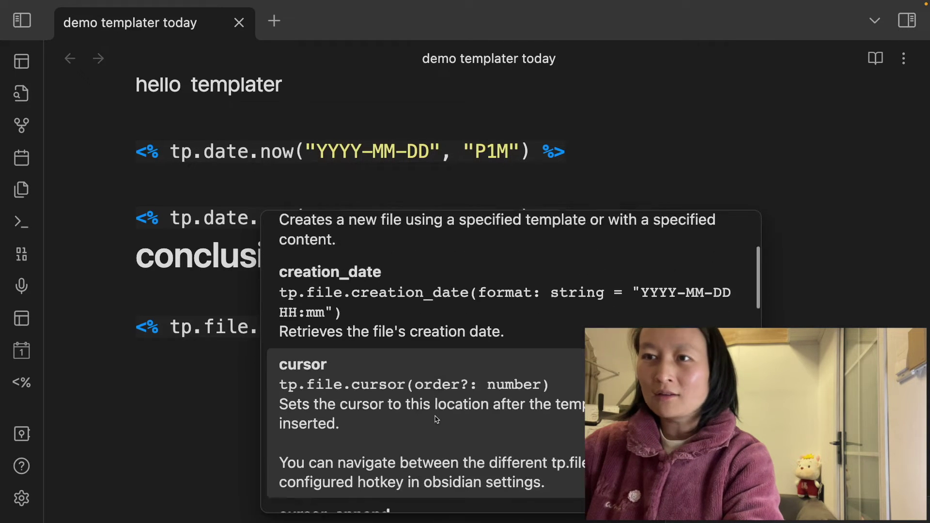
{"action": "scroll", "coordinate": [437, 419], "scroll_direction": "down", "scroll_amount": 5}
{"action": "scroll", "coordinate": [436, 419], "scroll_direction": "up", "scroll_amount": 5}
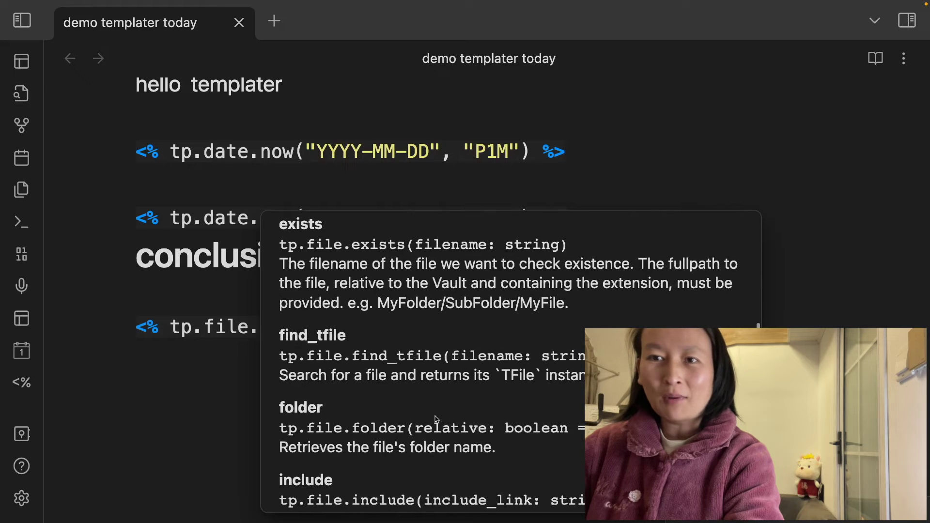
{"action": "scroll", "coordinate": [436, 419], "scroll_direction": "down", "scroll_amount": 5}
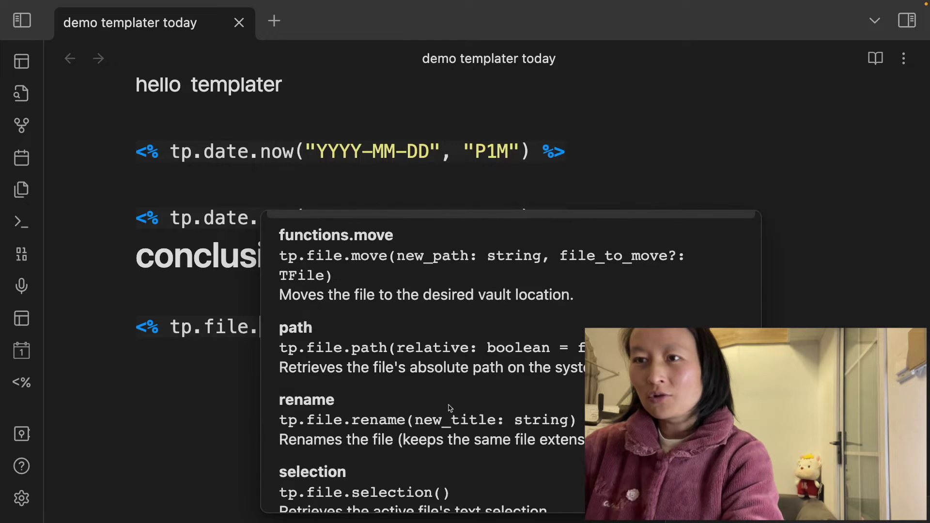
{"action": "scroll", "coordinate": [450, 408], "scroll_direction": "up", "scroll_amount": 2}
{"action": "scroll", "coordinate": [443, 421], "scroll_direction": "down", "scroll_amount": 4}
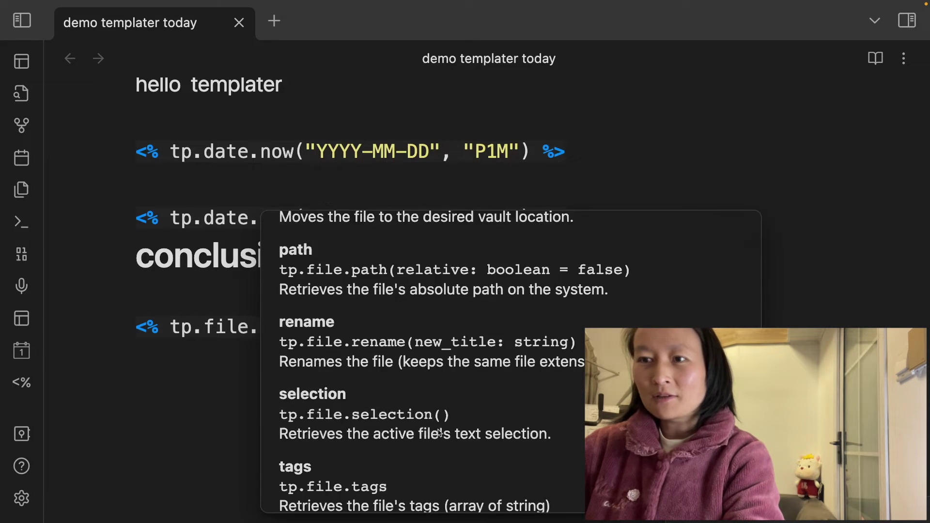
{"action": "scroll", "coordinate": [439, 433], "scroll_direction": "up", "scroll_amount": 8}
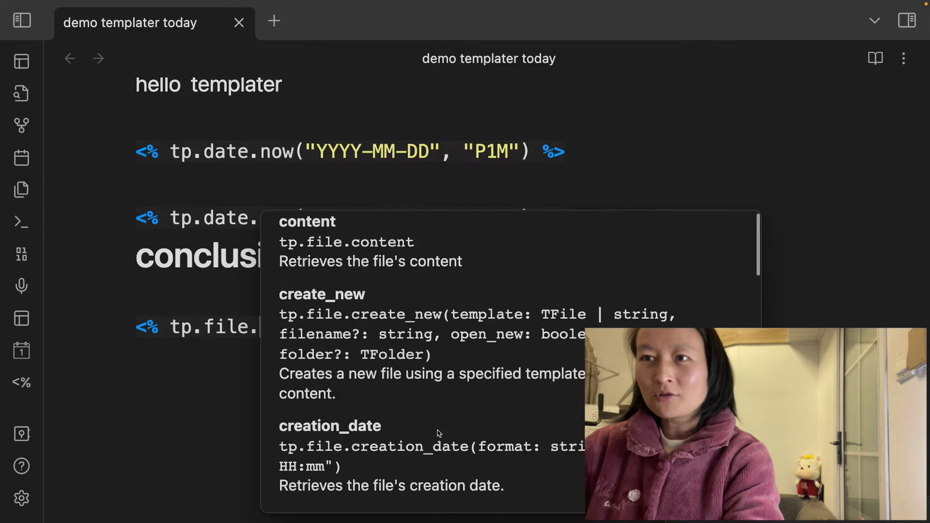
{"action": "scroll", "coordinate": [439, 433], "scroll_direction": "down", "scroll_amount": 8}
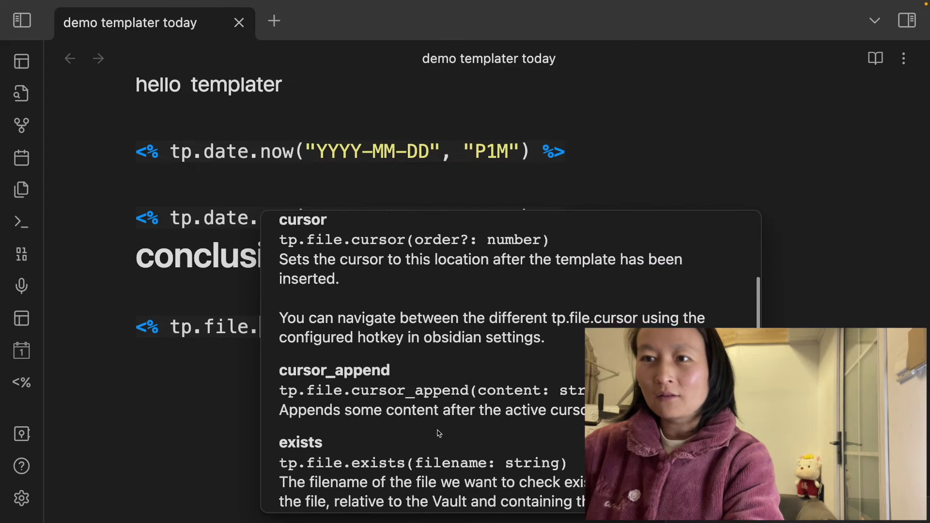
{"action": "scroll", "coordinate": [272, 383], "scroll_direction": "down", "scroll_amount": 4}
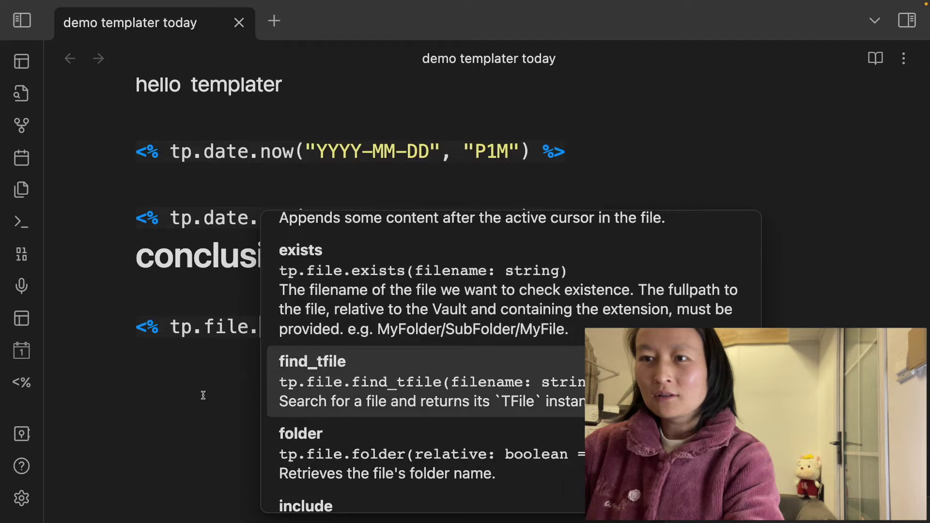
Complete the command below the conclusion heading as "<% tp.file.title %>"
{"action": "left_click", "coordinate": [281, 336]}
{"action": "type", "text": "tp.fil"}
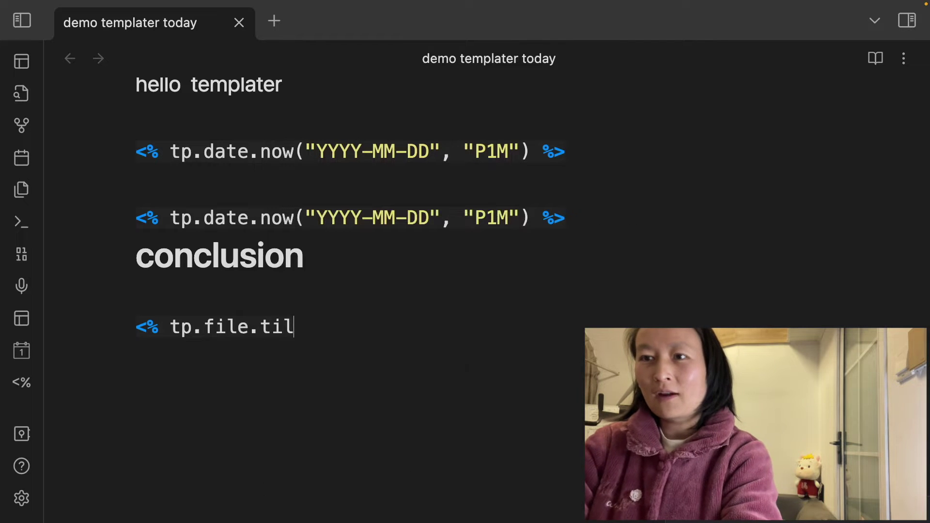
{"action": "type", "text": "e"}
{"action": "key", "text": "BackSpace"}
{"action": "key", "text": "BackSpace"}
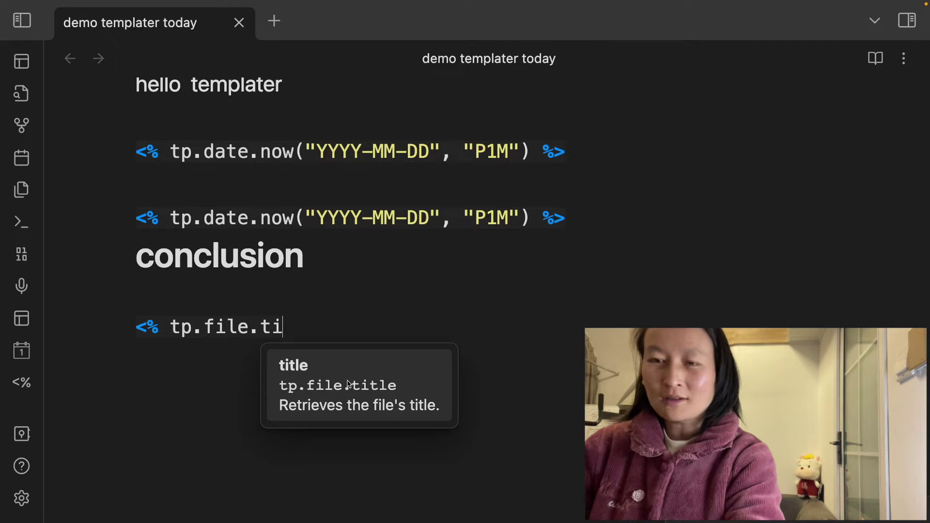
{"action": "type", "text": "tle()"}
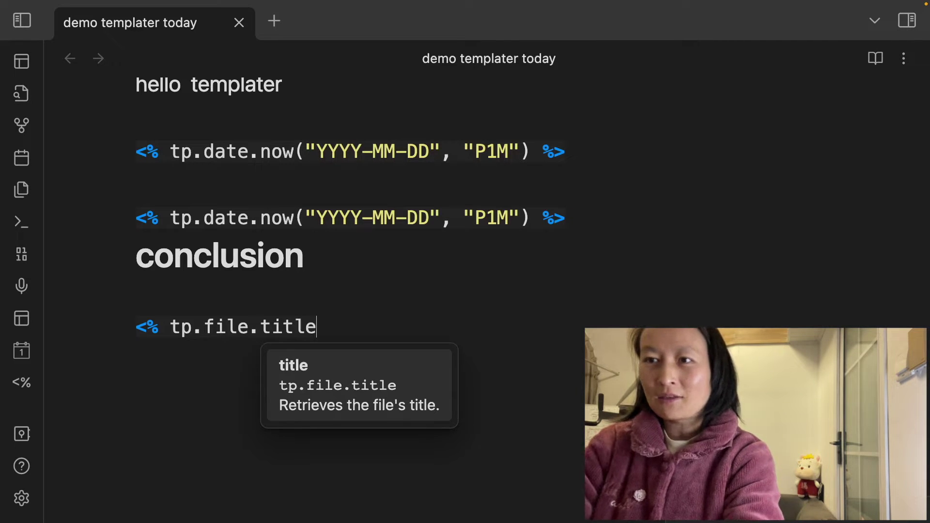
{"action": "key", "text": "BackSpace"}
{"action": "key", "text": "BackSpace"}
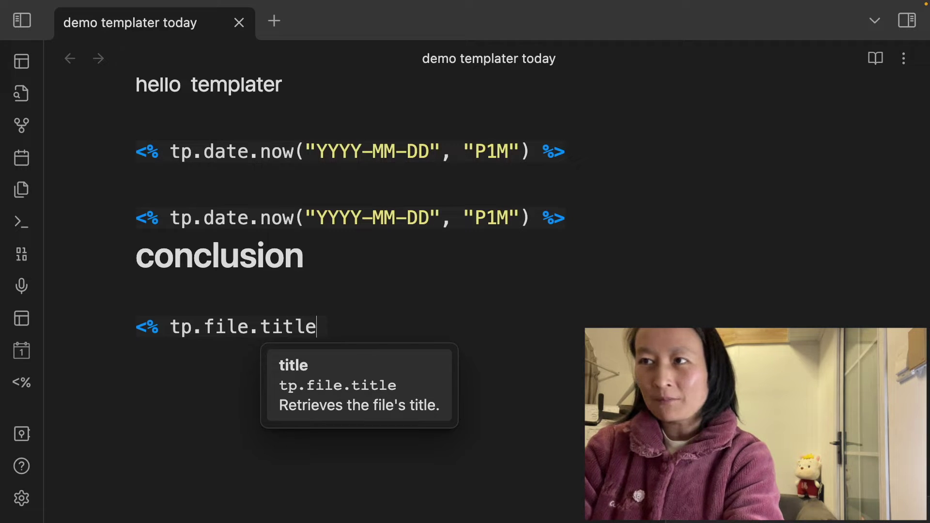
{"action": "type", "text": "%>"}
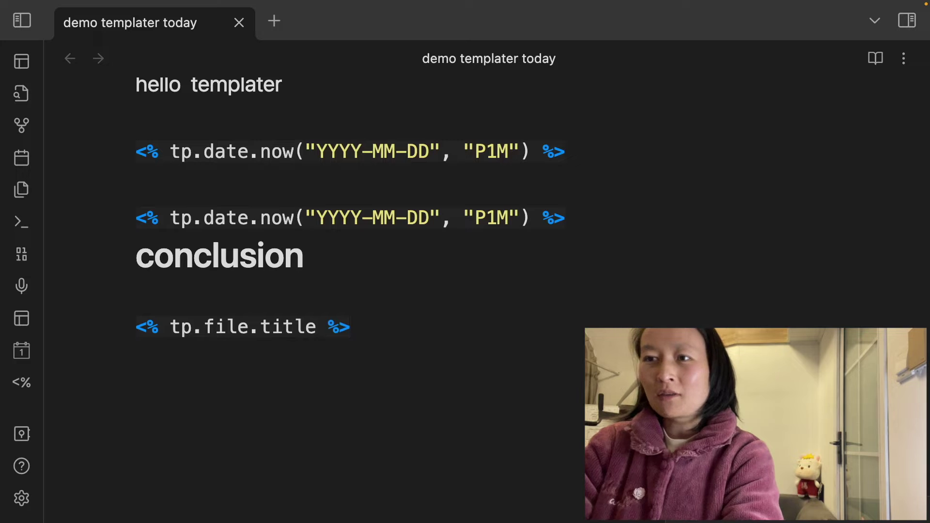
{"action": "key", "text": "Escape"}
{"action": "left_click", "coordinate": [255, 327]}
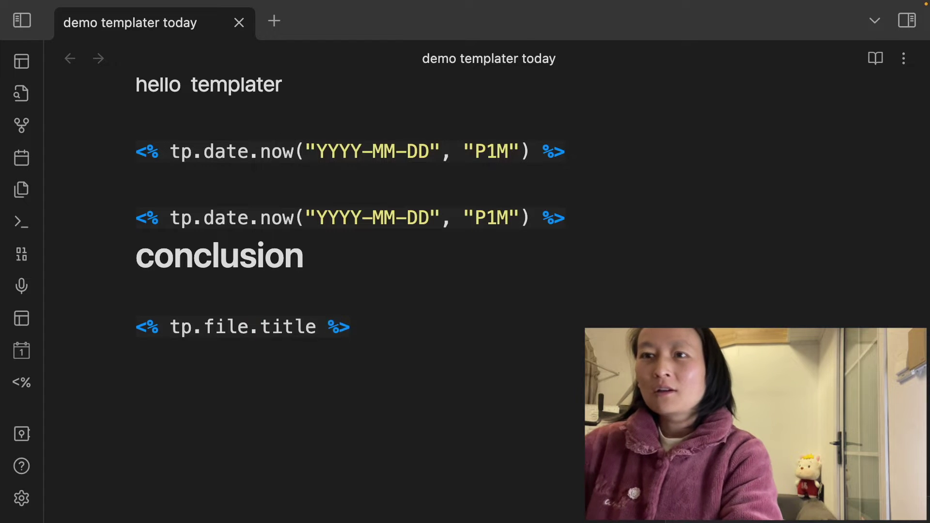
Highlight the note's title and compare it with the file title command at the end of the note
{"action": "scroll", "coordinate": [336, 405], "scroll_direction": "up", "scroll_amount": 3}
{"action": "scroll", "coordinate": [318, 394], "scroll_direction": "down", "scroll_amount": 1}
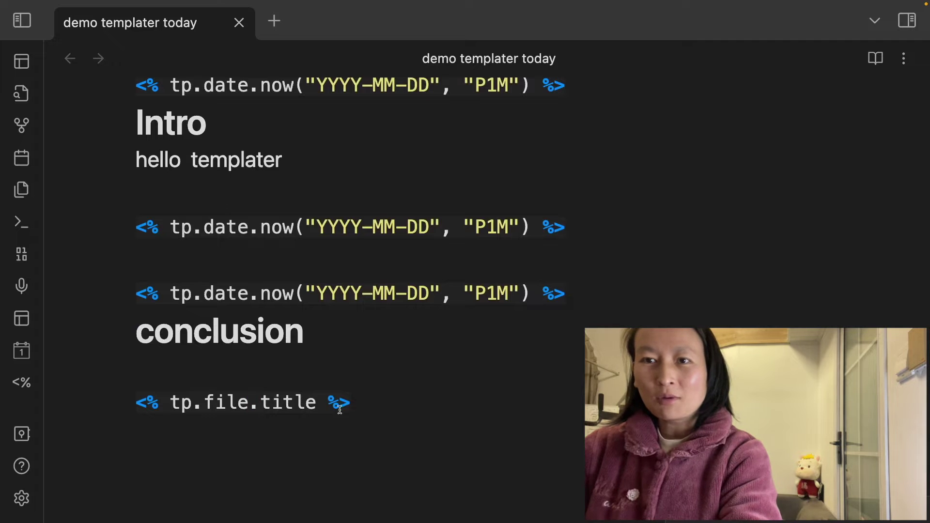
{"action": "scroll", "coordinate": [363, 400], "scroll_direction": "up", "scroll_amount": 5}
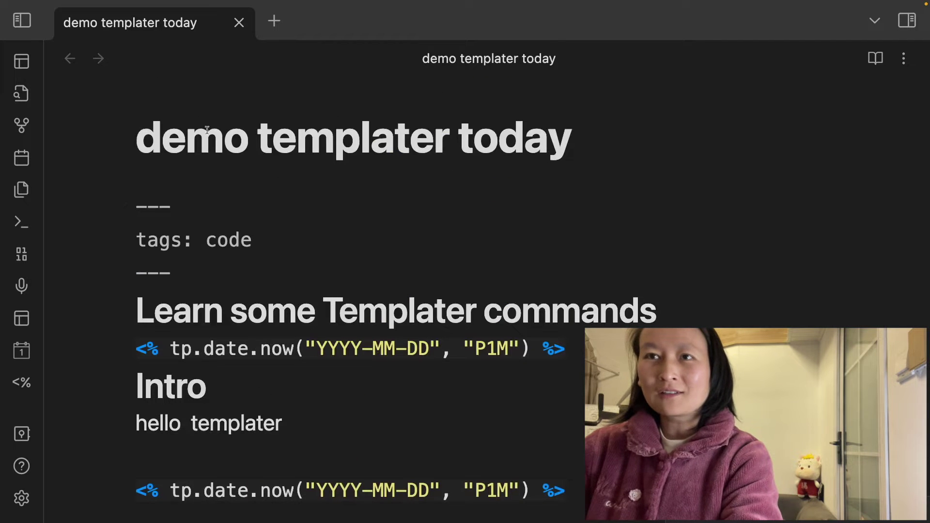
{"action": "left_click_drag", "start_coordinate": [140, 136], "coordinate": [619, 143]}
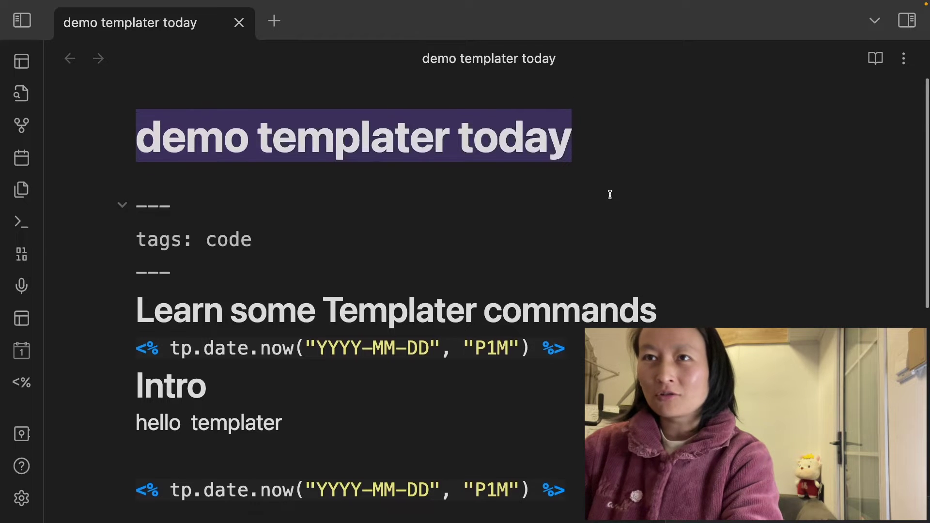
{"action": "scroll", "coordinate": [587, 243], "scroll_direction": "down", "scroll_amount": 6}
{"action": "scroll", "coordinate": [286, 443], "scroll_direction": "up", "scroll_amount": 2}
Paste the "<% tp.file.title %>" line directly under the "Learn some Templater commands" heading and remove the blank line pasted with it
{"action": "left_click", "coordinate": [285, 442]}
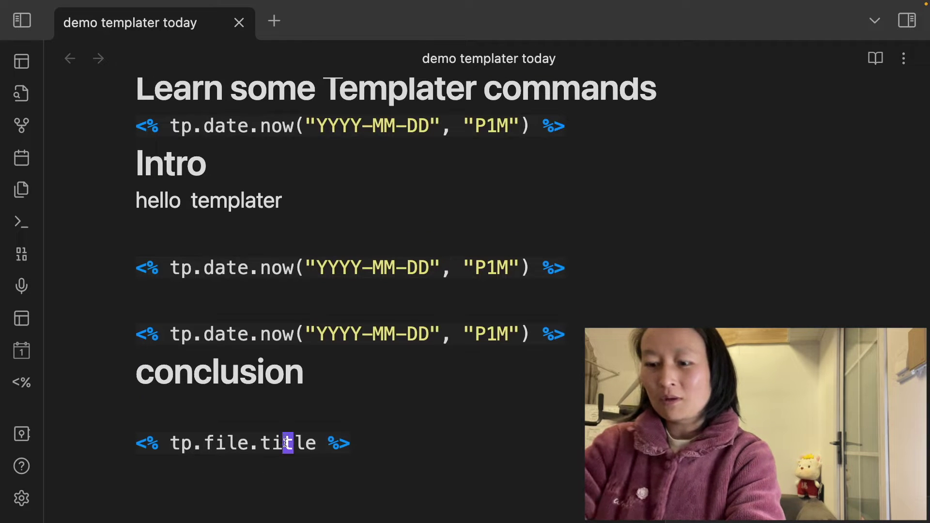
{"action": "key", "text": "k"}
{"action": "key", "text": "k"}
{"action": "key", "text": "k"}
{"action": "key", "text": "k"}
{"action": "key", "text": "k"}
{"action": "key", "text": "k"}
{"action": "key", "text": "k"}
{"action": "key", "text": "k"}
{"action": "key", "text": "k"}
{"action": "key", "text": "k"}
{"action": "key", "text": "k"}
{"action": "key", "text": "k"}
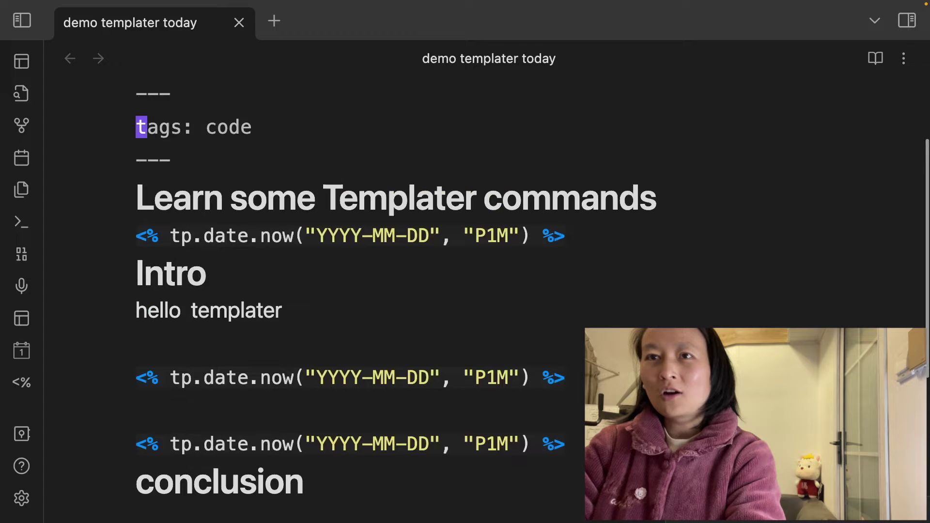
{"action": "key", "text": "k"}
{"action": "key", "text": "j"}
{"action": "key", "text": "j"}
{"action": "key", "text": "j"}
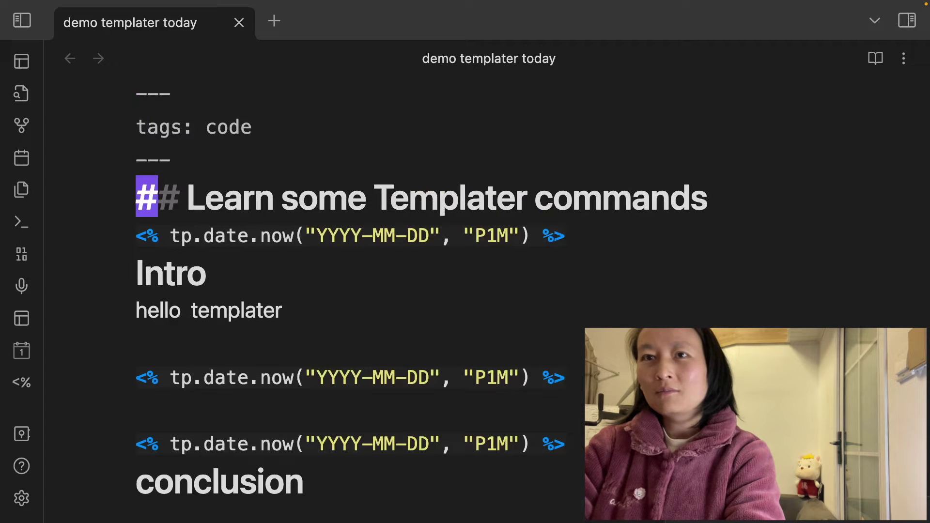
{"action": "key", "text": "p"}
{"action": "key", "text": "k"}
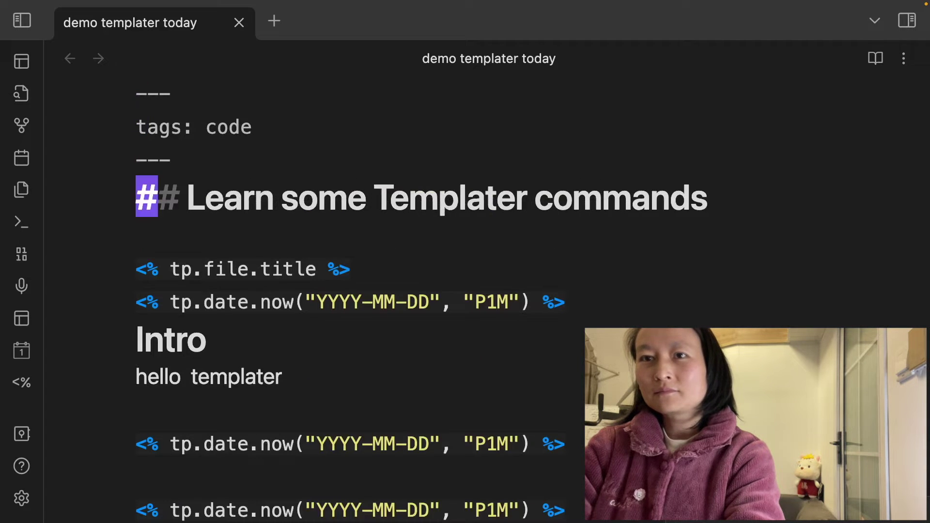
{"action": "key", "text": "j"}
{"action": "key", "text": "d"}
{"action": "key", "text": "d"}
Replace all Templater commands in the note with their evaluated values, compare the output with the note's title, and undo the replacement
{"action": "key", "text": "k"}
{"action": "key", "text": "k"}
{"action": "key", "text": "k"}
{"action": "key", "text": "j"}
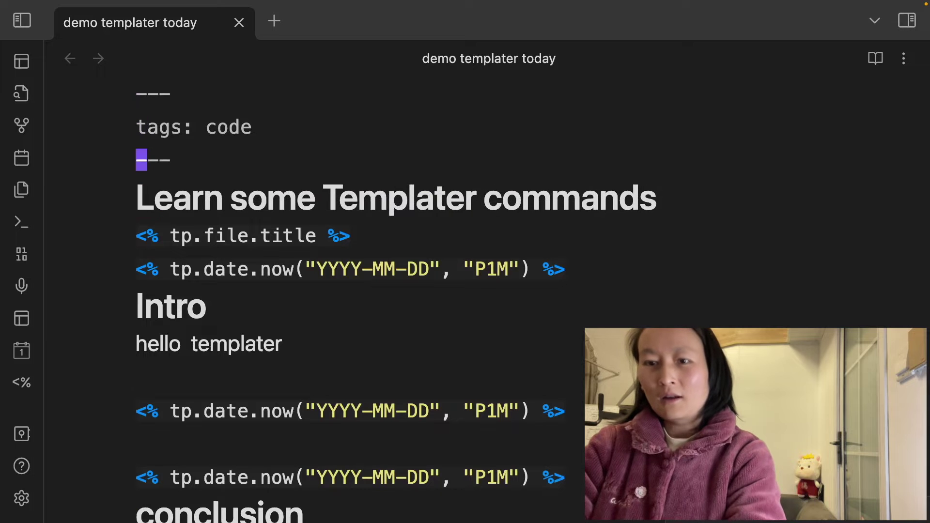
{"action": "key", "text": "j"}
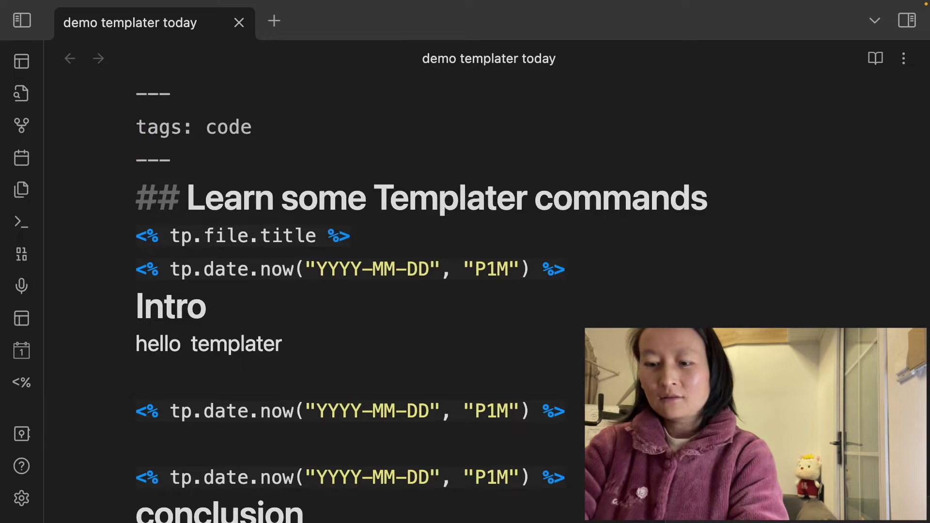
{"action": "key", "text": "alt+r"}
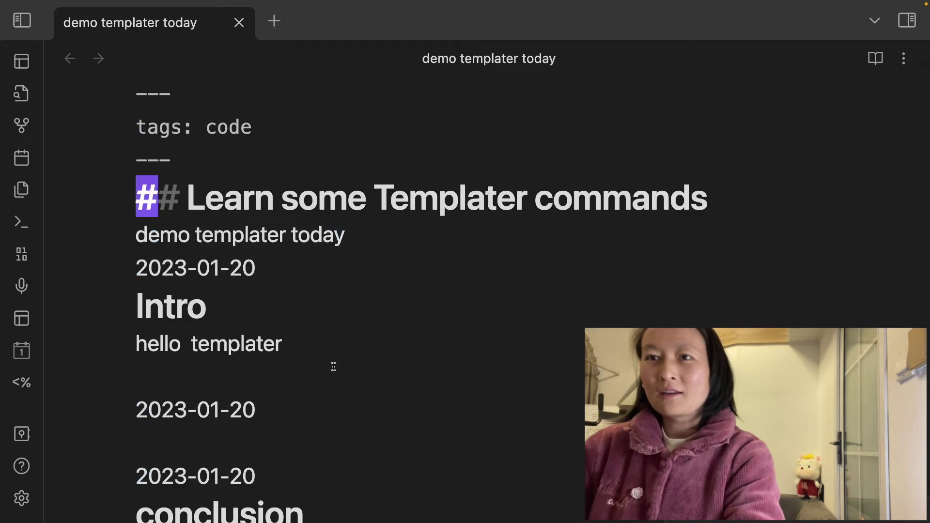
{"action": "scroll", "coordinate": [339, 359], "scroll_direction": "up", "scroll_amount": 3}
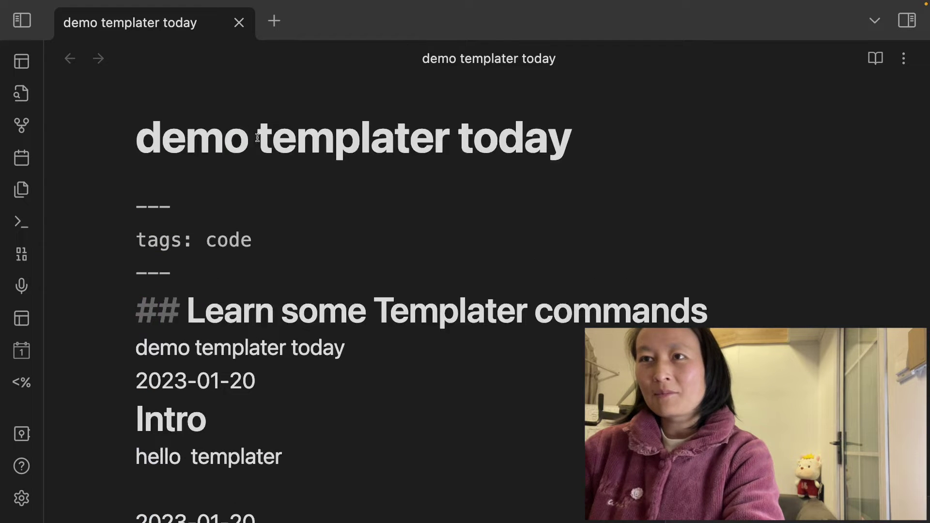
{"action": "left_click", "coordinate": [434, 380]}
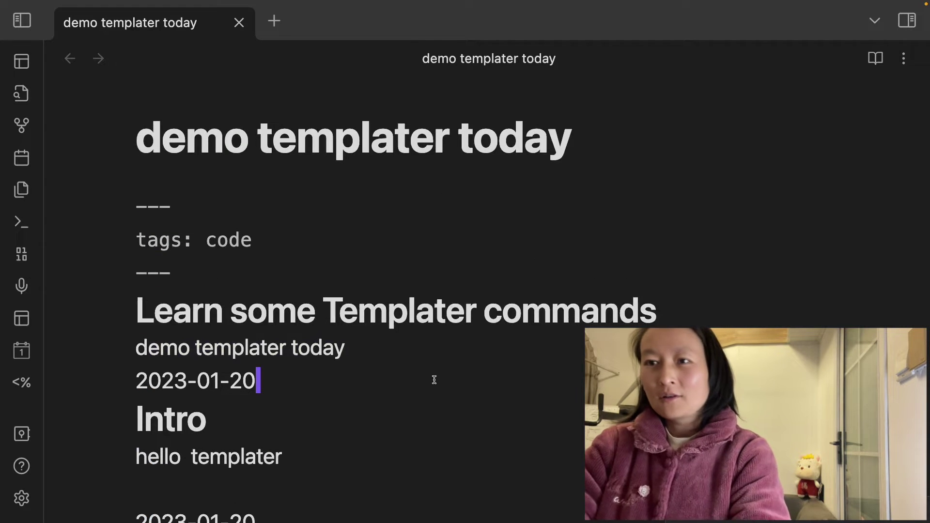
{"action": "key", "text": "u"}
Add the line "<% tp.file.path() %>" directly below the file title command under the "Learn some Templater commands" heading
{"action": "scroll", "coordinate": [435, 377], "scroll_direction": "down", "scroll_amount": 3}
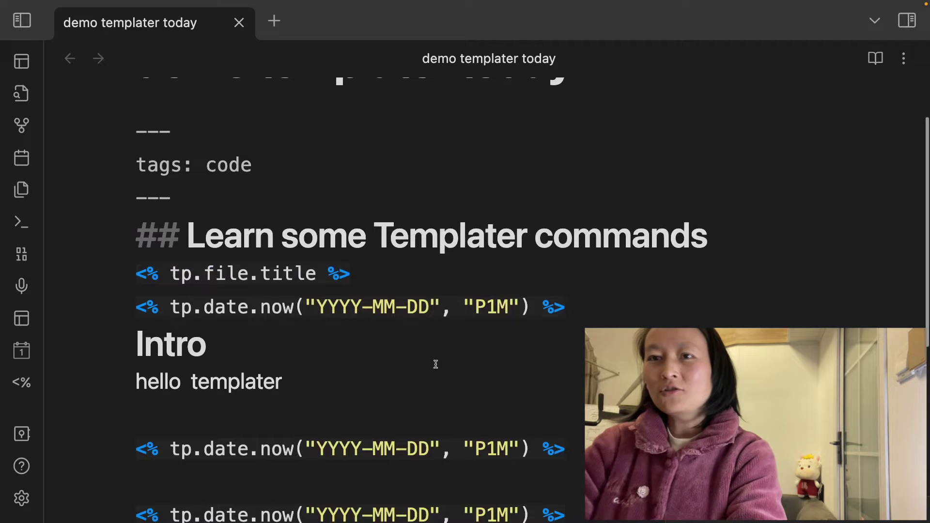
{"action": "type", "text": "jo<%"}
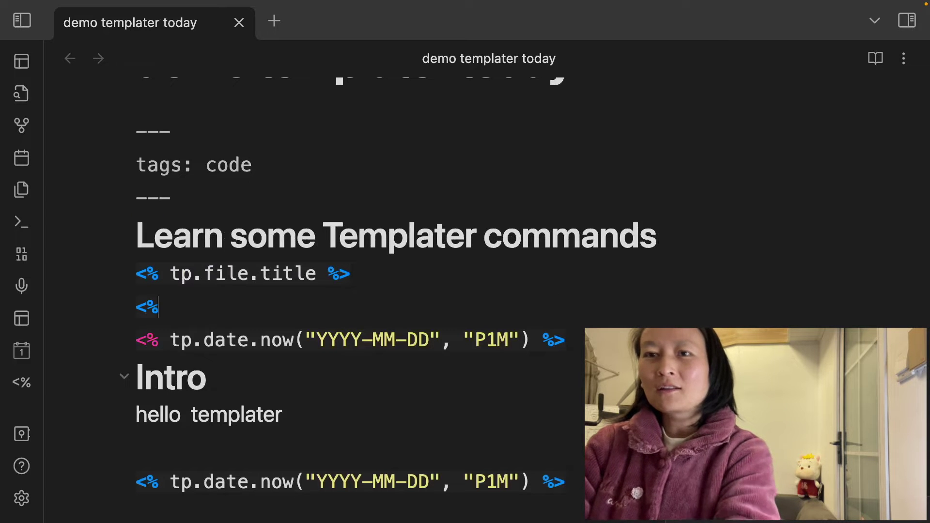
{"action": "type", "text": " tp.file"}
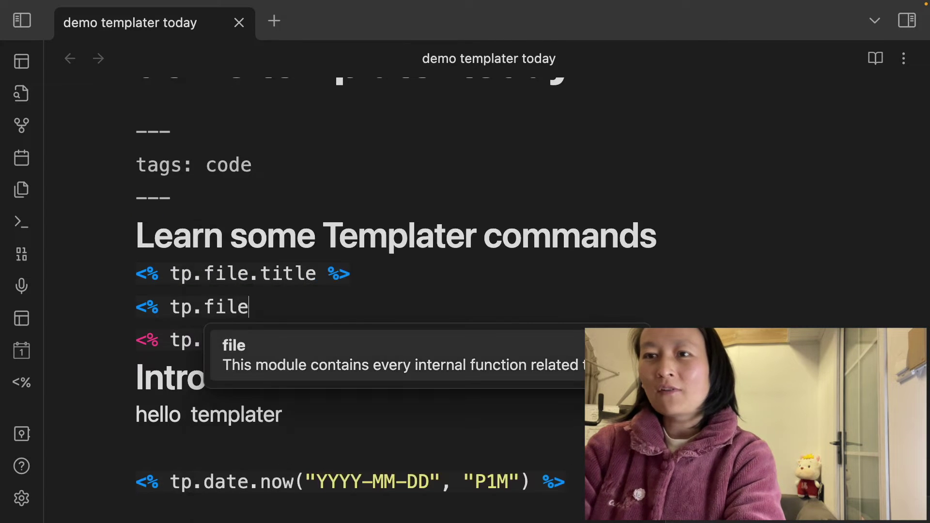
{"action": "type", "text": ".path"}
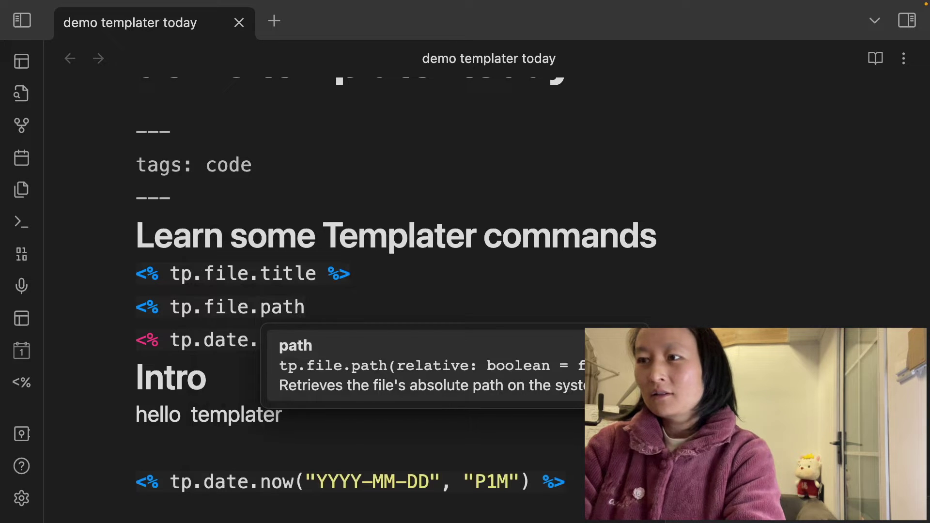
{"action": "type", "text": "() %>"}
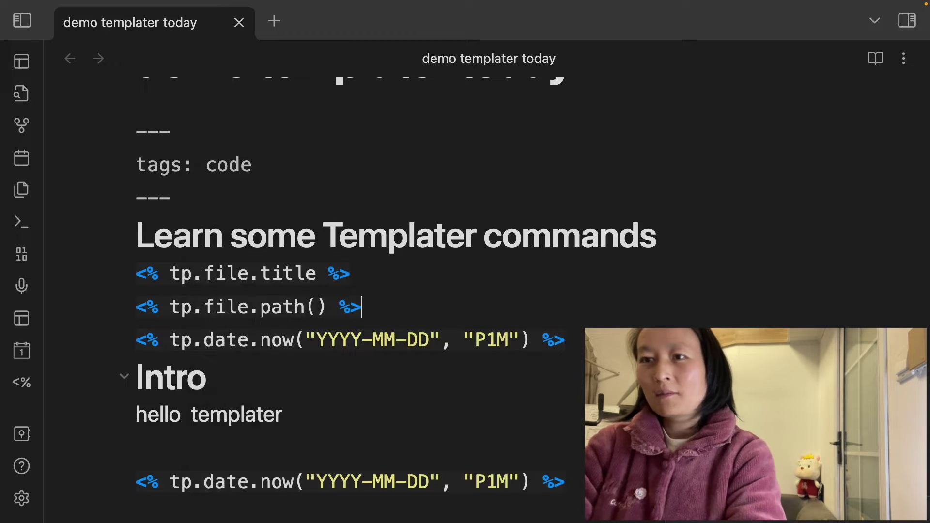
Replace all Templater commands in the note with their evaluated values and highlight the file path output
{"action": "key", "text": "shift+Left"}
{"action": "key", "text": "alt+r"}
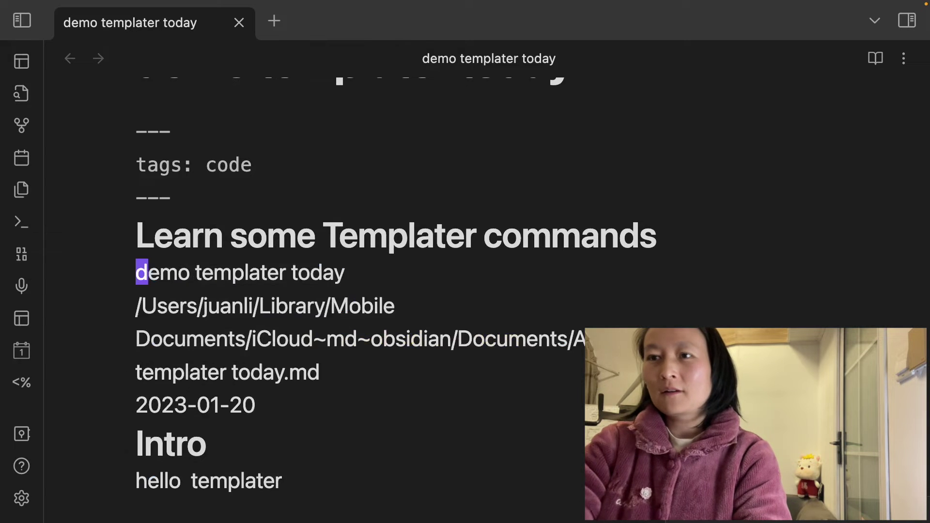
{"action": "scroll", "coordinate": [194, 286], "scroll_direction": "down", "scroll_amount": 3}
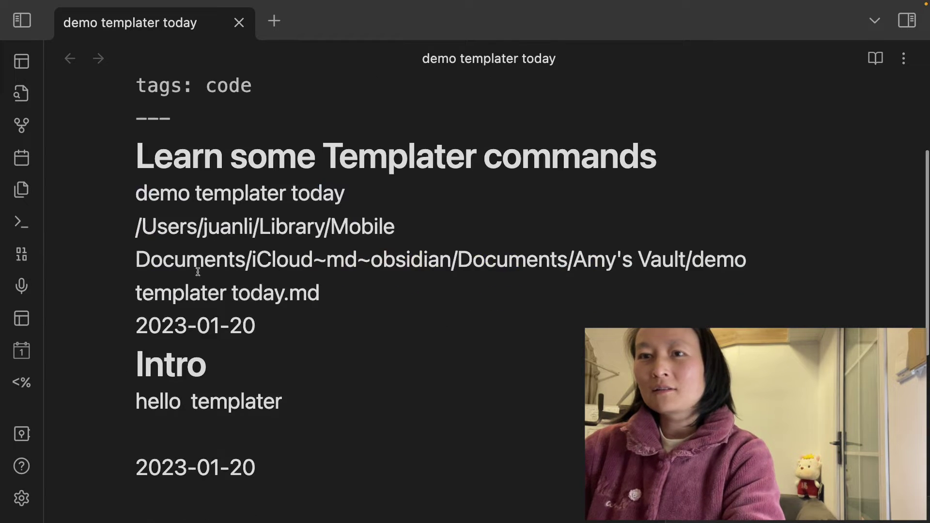
{"action": "left_click", "coordinate": [140, 226]}
{"action": "left_click_drag", "start_coordinate": [140, 227], "coordinate": [751, 259]}
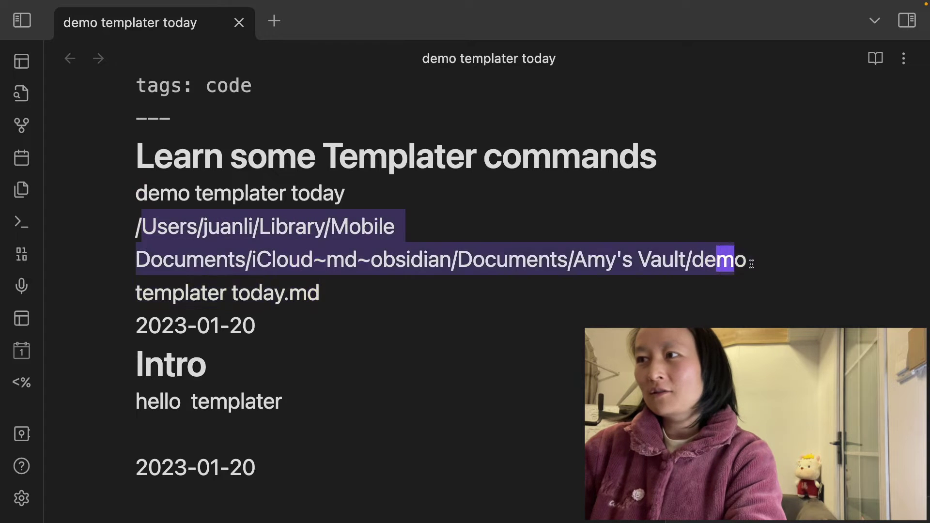
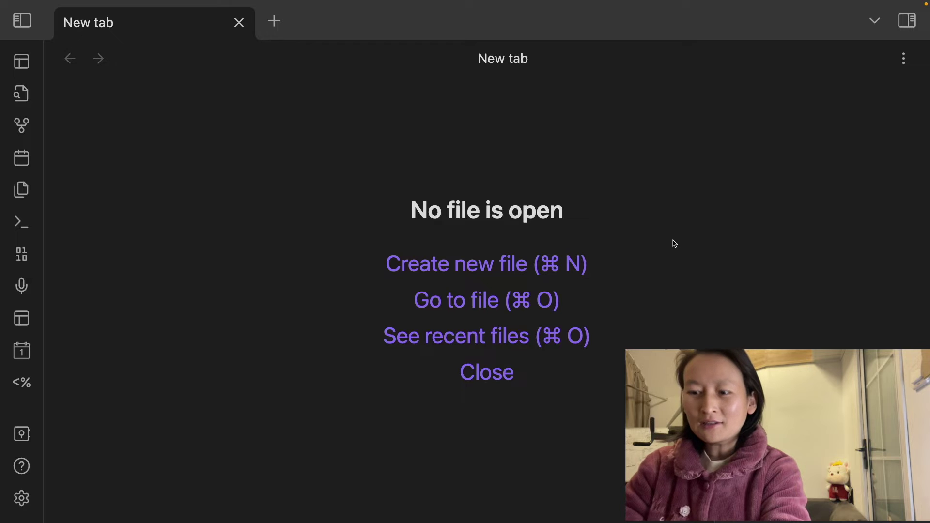
Create a new note and title it "book note template -v1"
{"action": "key", "text": "super+n"}
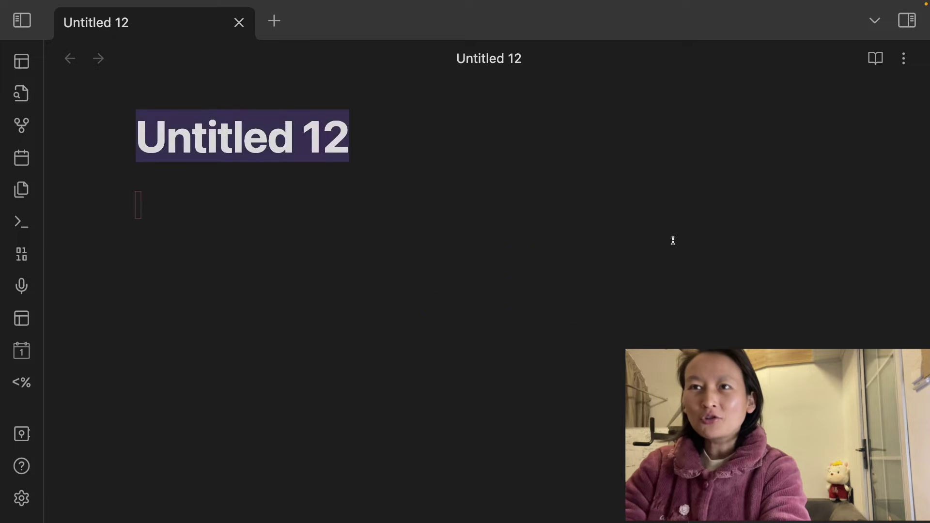
{"action": "key", "text": "BackSpace"}
{"action": "type", "text": "boo"}
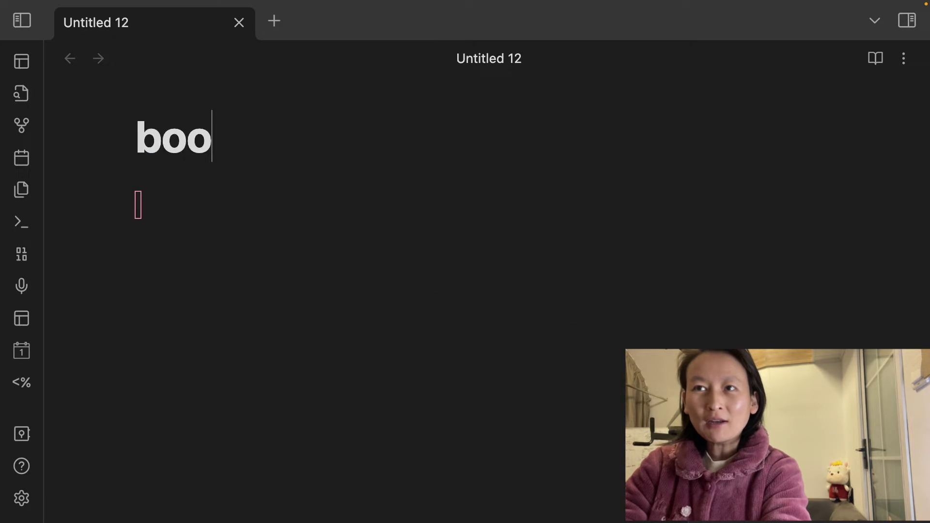
{"action": "type", "text": "k note"}
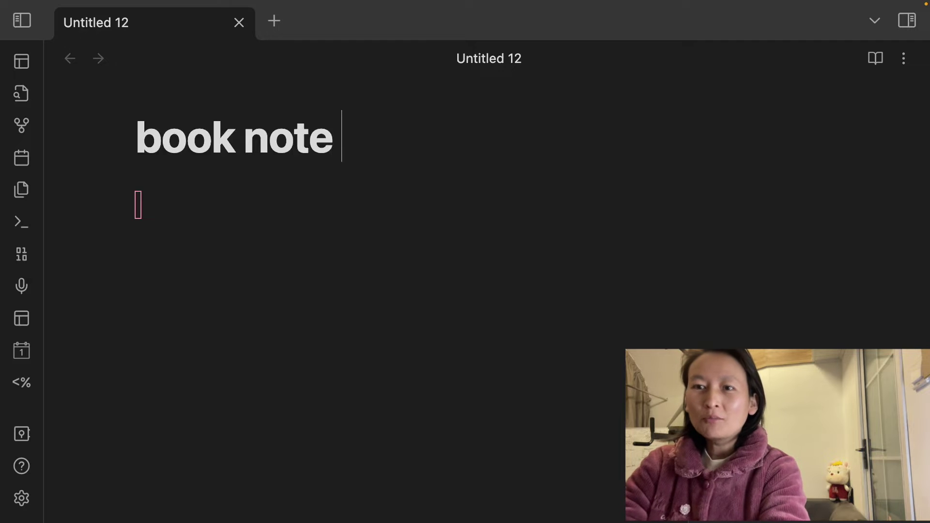
{"action": "type", "text": " template"}
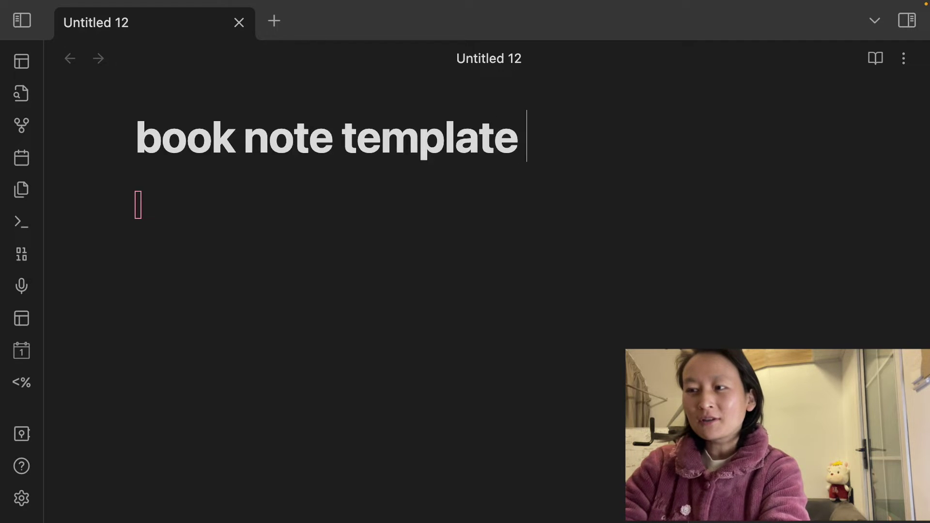
{"action": "type", "text": " -v1"}
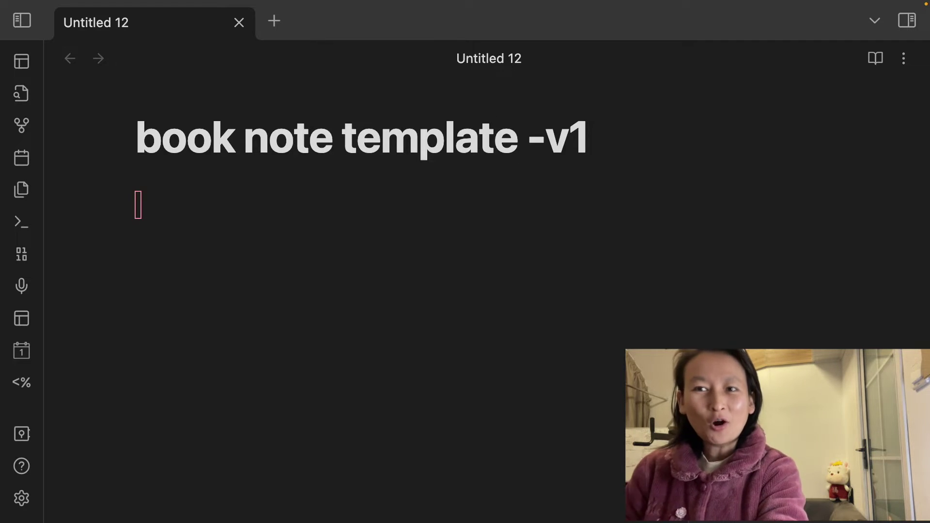
Search the vault's notes for "book" and open "templates/book note_v1"
{"action": "key", "text": "super+o"}
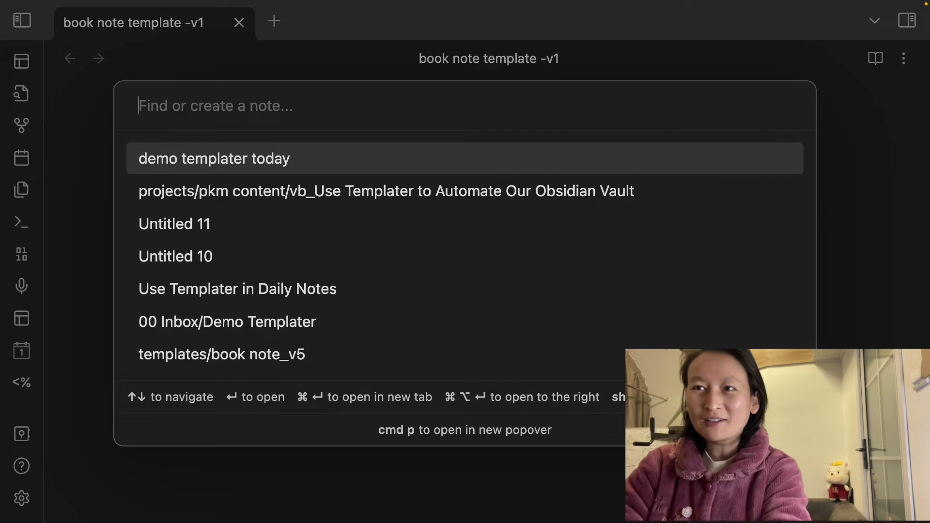
{"action": "type", "text": "book"}
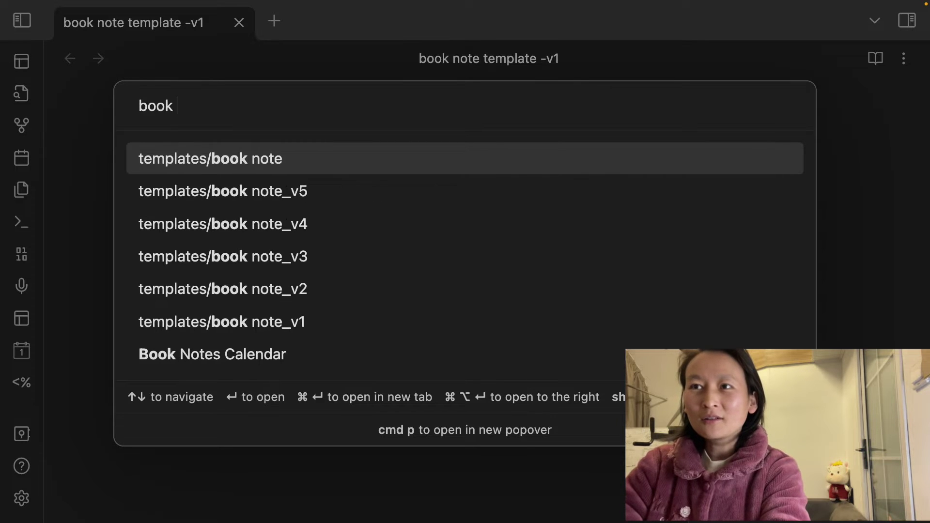
{"action": "key", "text": "Down"}
{"action": "key", "text": "Down"}
{"action": "key", "text": "Down"}
{"action": "key", "text": "Down"}
{"action": "key", "text": "Down"}
{"action": "key", "text": "Return"}
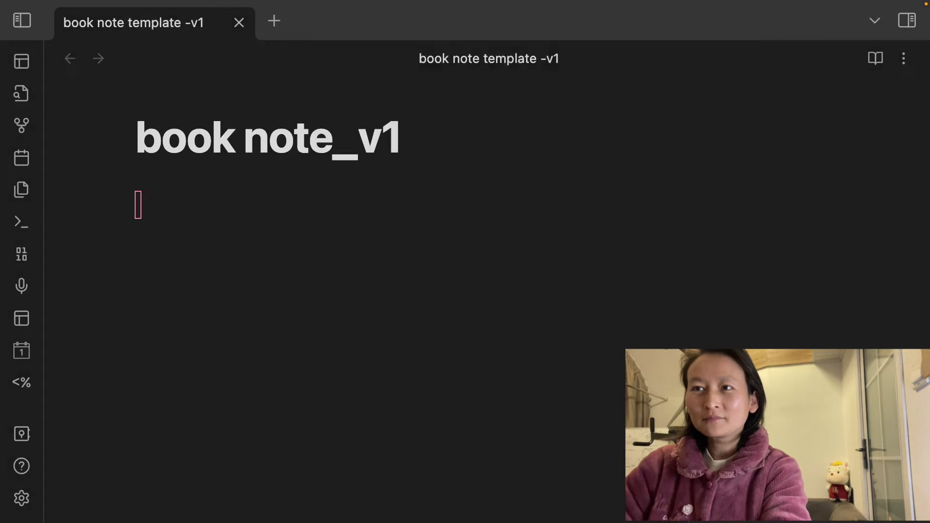
Examine the front matter fields of the book note template, from author and year through date and rating
{"action": "scroll", "coordinate": [445, 349], "scroll_direction": "down", "scroll_amount": 4}
{"action": "scroll", "coordinate": [453, 341], "scroll_direction": "up", "scroll_amount": 4}
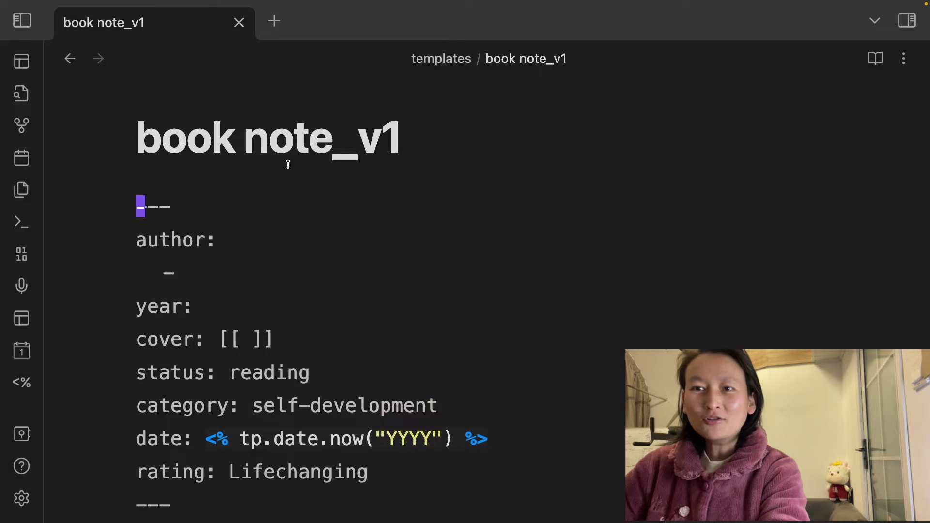
{"action": "scroll", "coordinate": [314, 219], "scroll_direction": "down", "scroll_amount": 2}
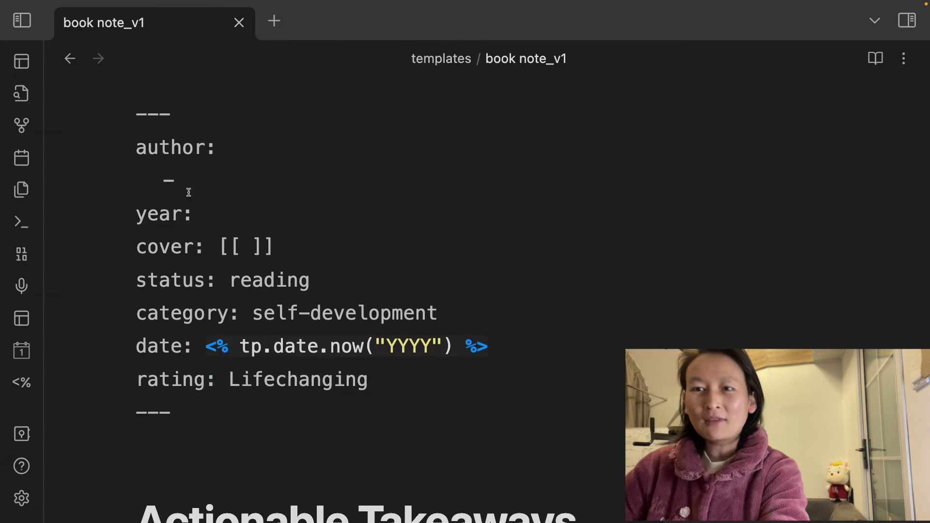
{"action": "scroll", "coordinate": [245, 309], "scroll_direction": "down", "scroll_amount": 3}
{"action": "scroll", "coordinate": [243, 297], "scroll_direction": "up", "scroll_amount": 5}
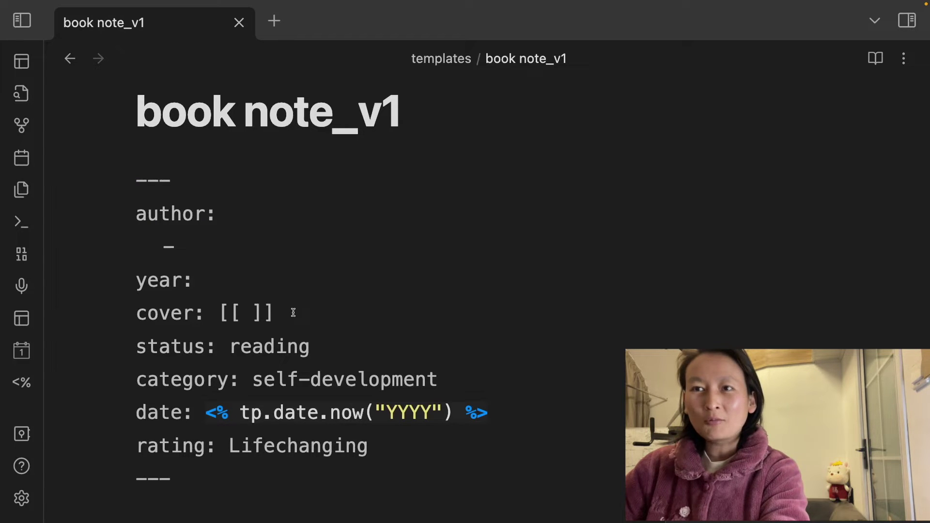
{"action": "scroll", "coordinate": [293, 313], "scroll_direction": "down", "scroll_amount": 2}
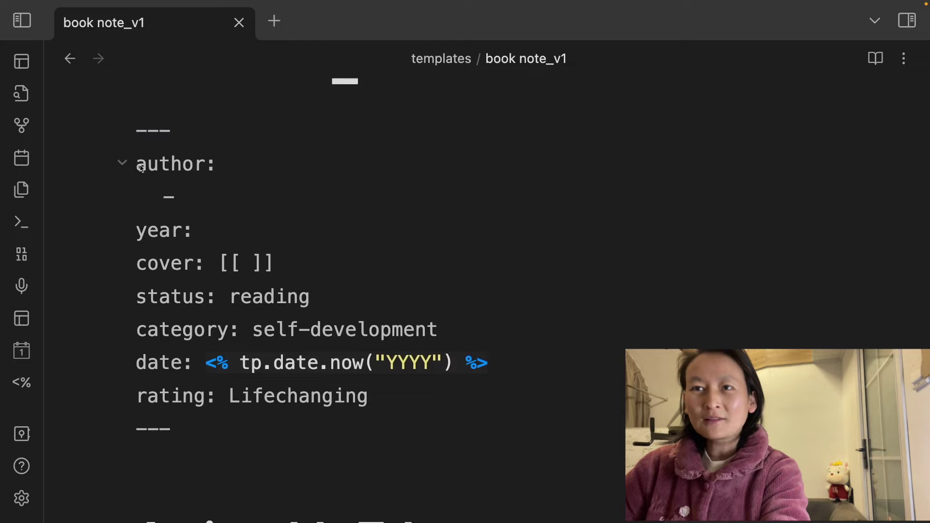
{"action": "scroll", "coordinate": [140, 264], "scroll_direction": "down", "scroll_amount": 2}
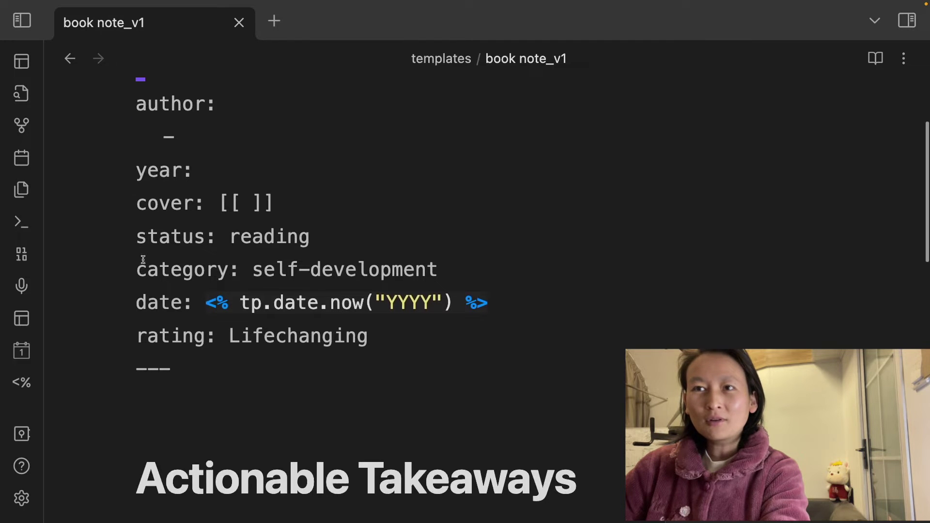
{"action": "scroll", "coordinate": [243, 208], "scroll_direction": "down", "scroll_amount": 1}
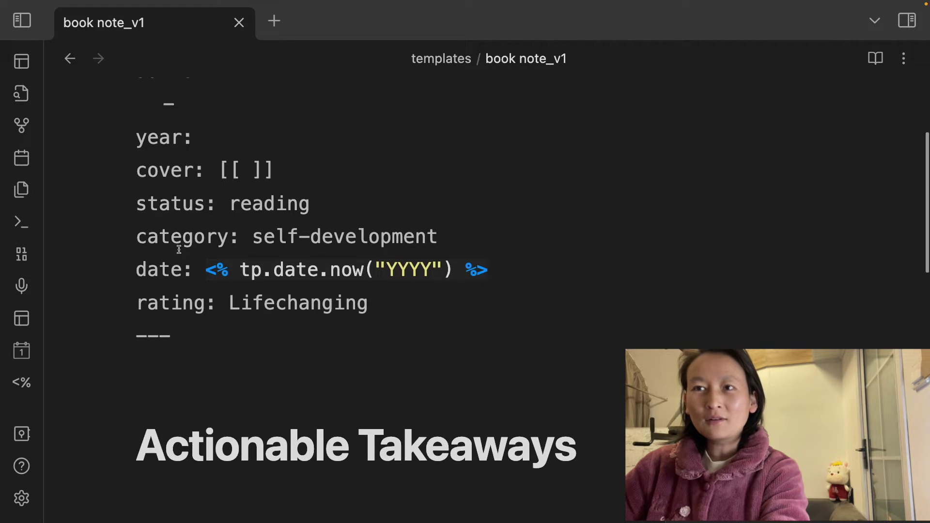
{"action": "scroll", "coordinate": [266, 213], "scroll_direction": "down", "scroll_amount": 1}
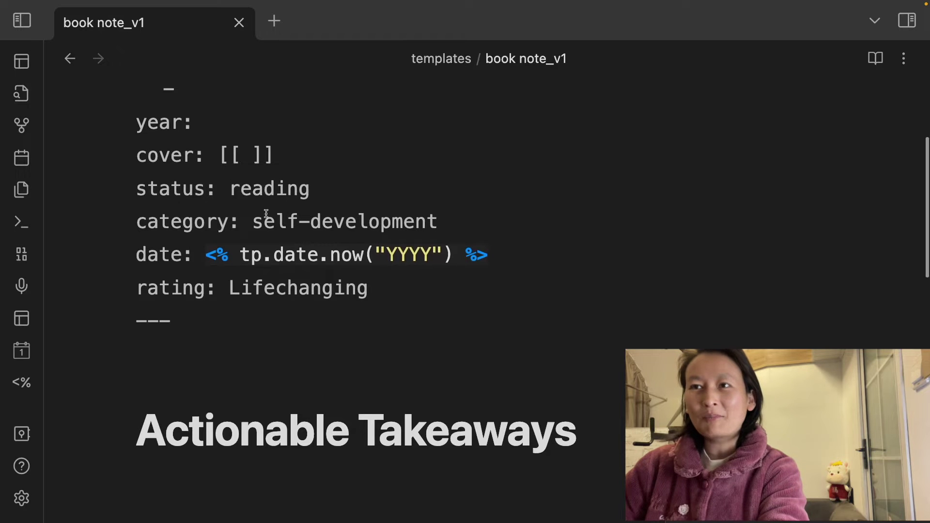
{"action": "scroll", "coordinate": [141, 232], "scroll_direction": "down", "scroll_amount": 2}
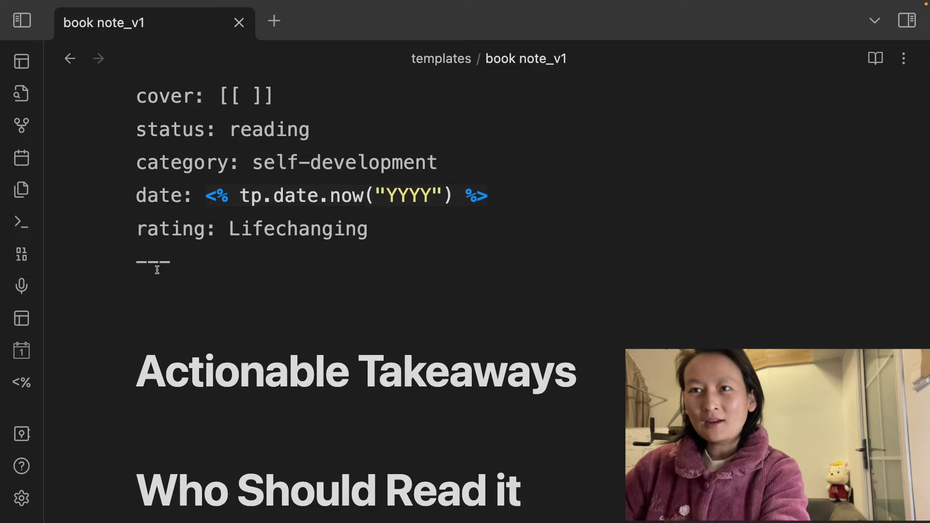
Look through the template's section headings from "Actionable Takeaways" to the end, and recheck the front matter with its tp.date.now command
{"action": "scroll", "coordinate": [268, 261], "scroll_direction": "down", "scroll_amount": 5}
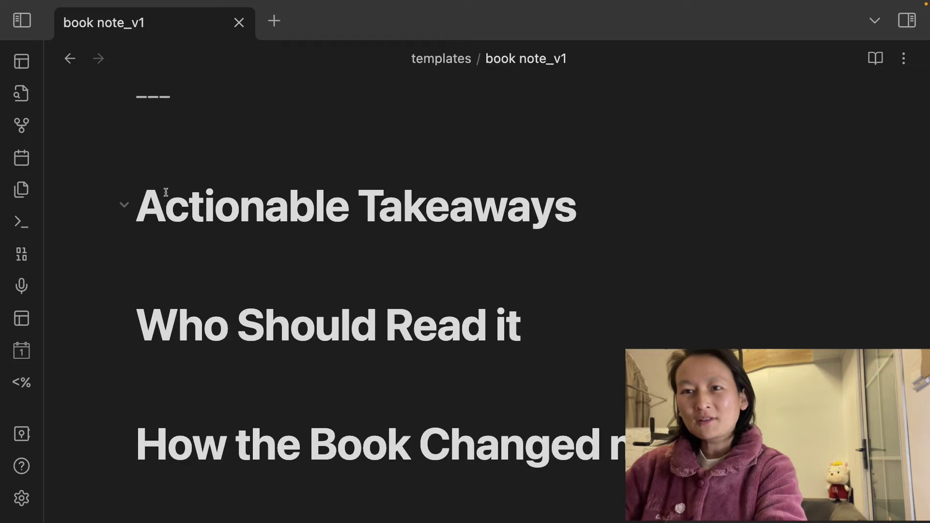
{"action": "scroll", "coordinate": [167, 192], "scroll_direction": "down", "scroll_amount": 2}
{"action": "scroll", "coordinate": [312, 305], "scroll_direction": "down", "scroll_amount": 3}
{"action": "scroll", "coordinate": [313, 371], "scroll_direction": "down", "scroll_amount": 1}
{"action": "scroll", "coordinate": [320, 387], "scroll_direction": "down", "scroll_amount": 8}
{"action": "scroll", "coordinate": [347, 334], "scroll_direction": "up", "scroll_amount": 11}
{"action": "scroll", "coordinate": [344, 337], "scroll_direction": "up", "scroll_amount": 8}
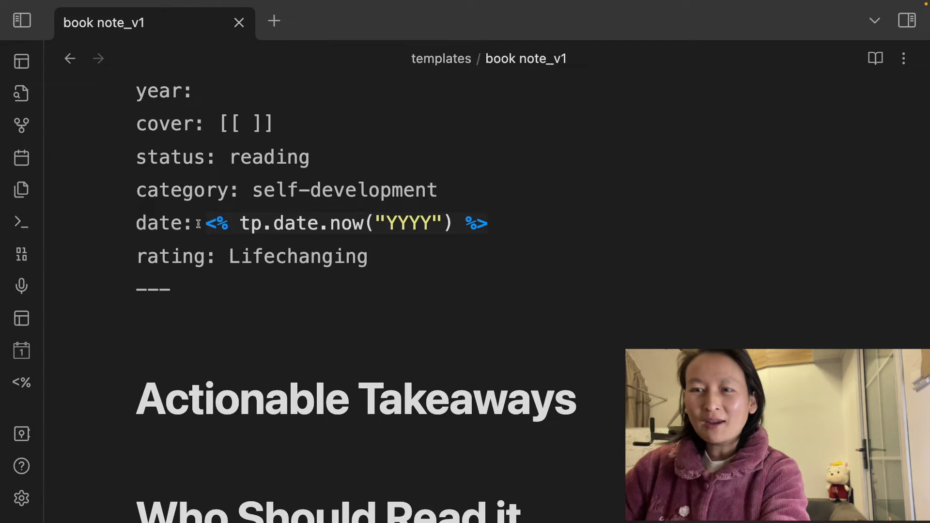
{"action": "scroll", "coordinate": [181, 224], "scroll_direction": "up", "scroll_amount": 3}
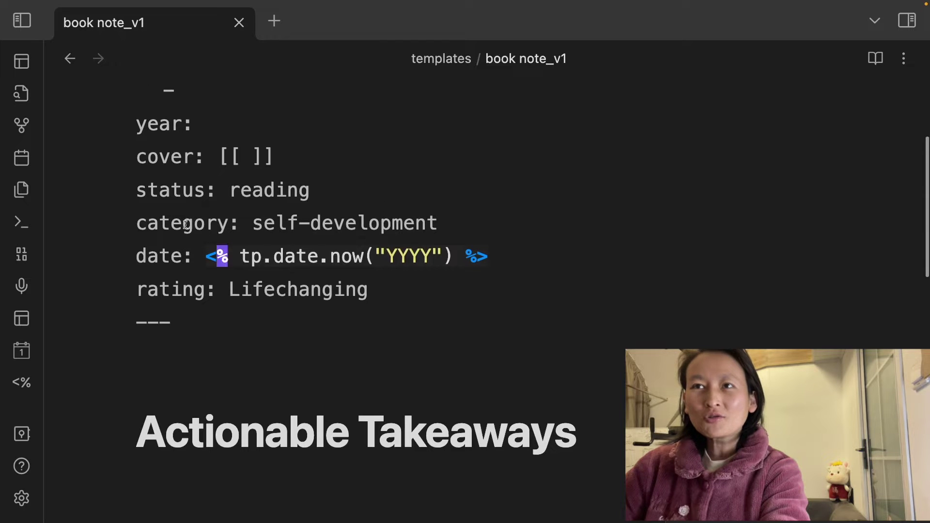
{"action": "scroll", "coordinate": [176, 196], "scroll_direction": "down", "scroll_amount": 4}
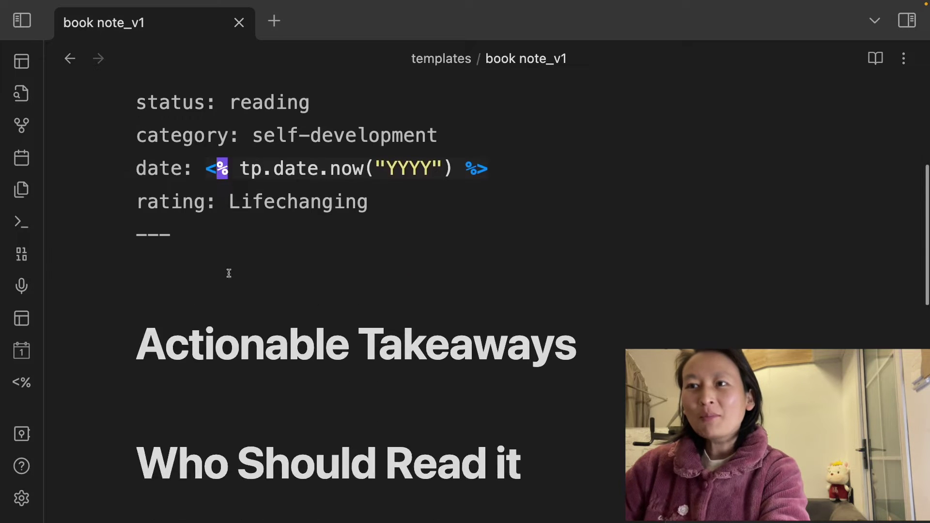
{"action": "scroll", "coordinate": [297, 378], "scroll_direction": "up", "scroll_amount": 1}
{"action": "scroll", "coordinate": [297, 377], "scroll_direction": "up", "scroll_amount": 2}
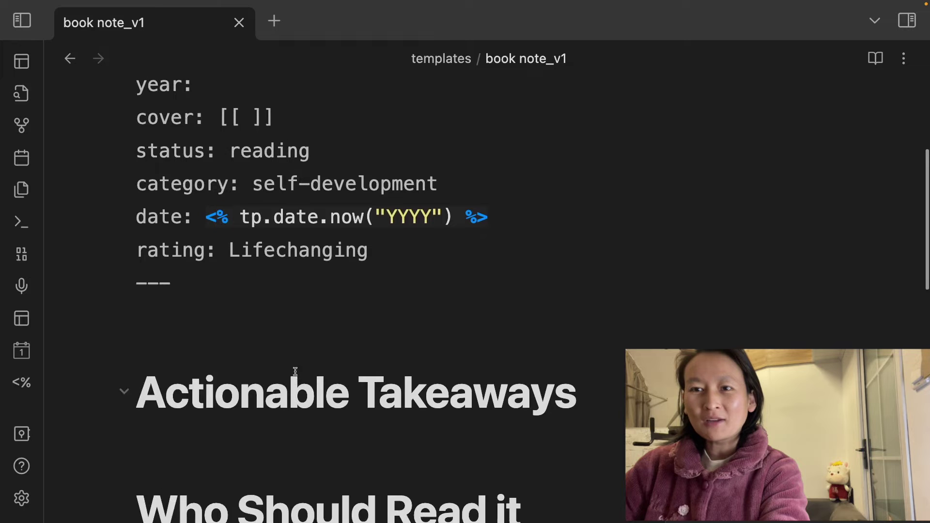
{"action": "scroll", "coordinate": [228, 194], "scroll_direction": "up", "scroll_amount": 2}
{"action": "scroll", "coordinate": [201, 166], "scroll_direction": "up", "scroll_amount": 2}
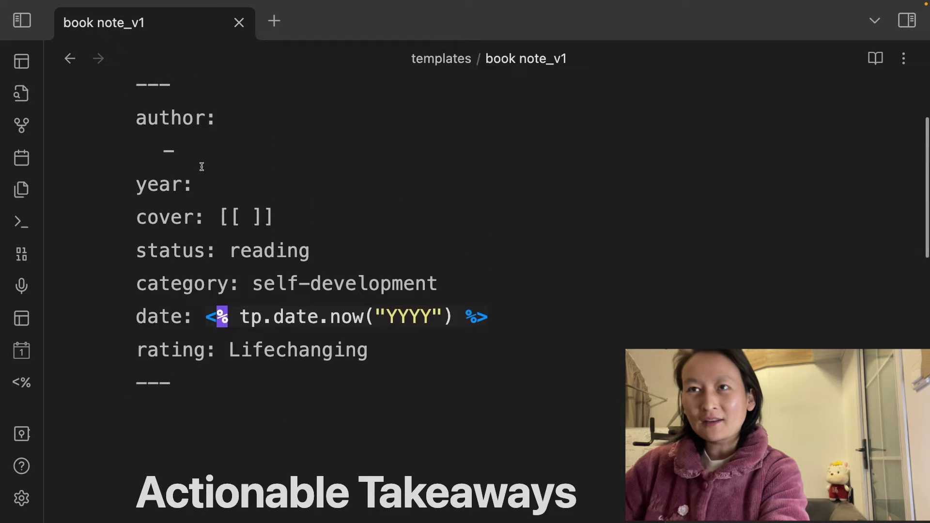
{"action": "scroll", "coordinate": [333, 268], "scroll_direction": "down", "scroll_amount": 3}
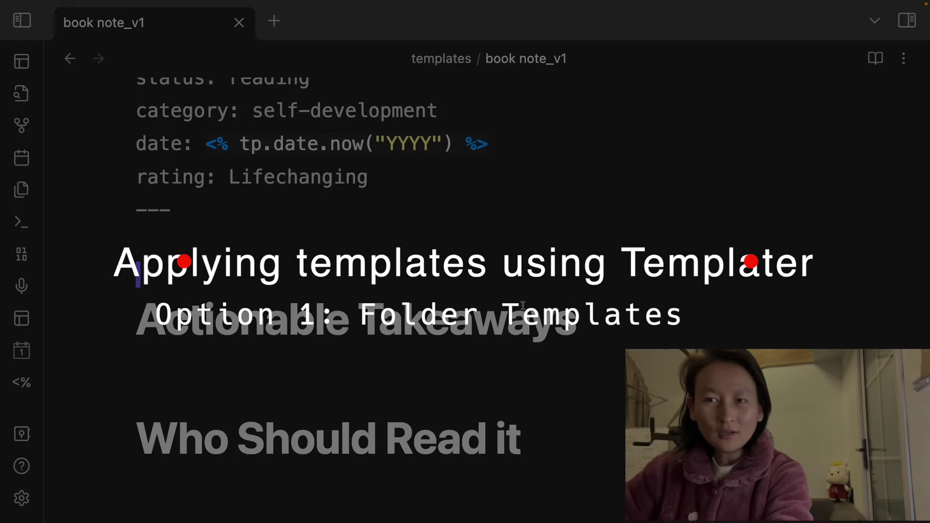
Set Templater's template folder location to "templates" and turn on triggering Templater on new file creation
{"action": "left_click", "coordinate": [22, 498]}
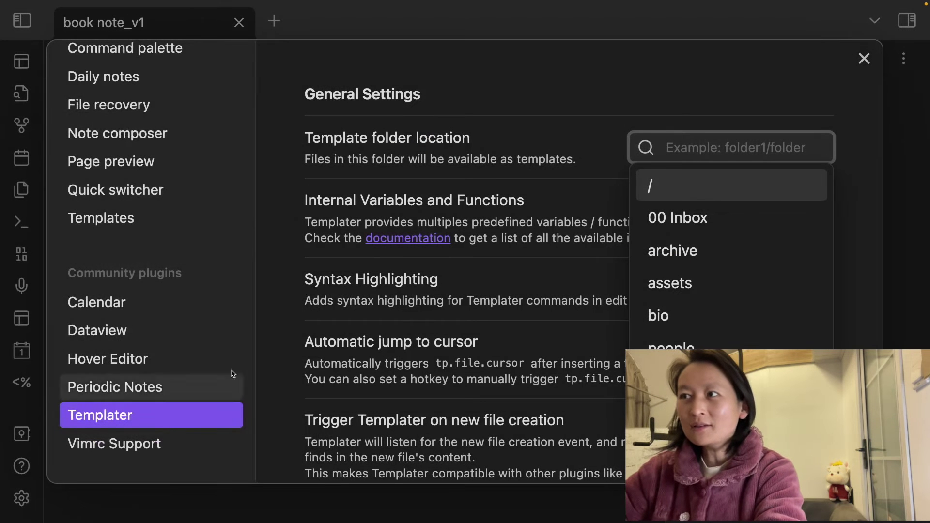
{"action": "left_click", "coordinate": [565, 105]}
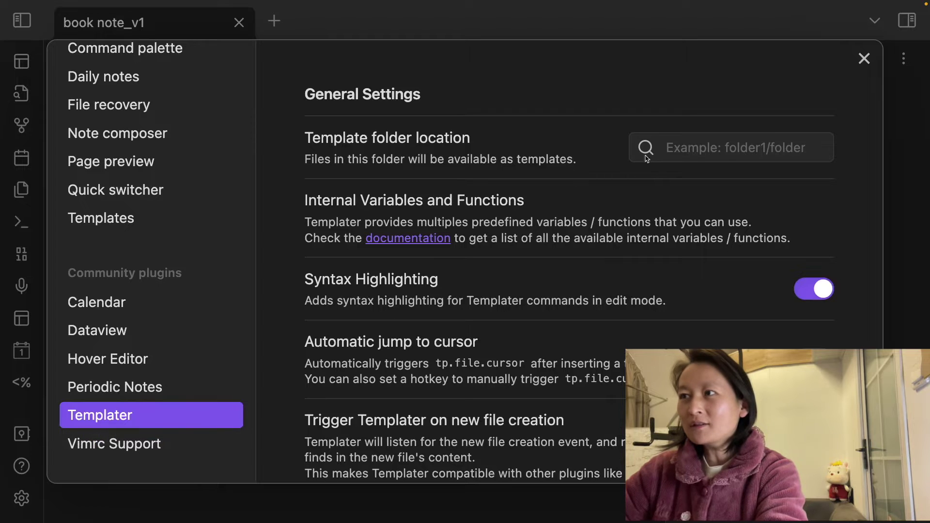
{"action": "left_click", "coordinate": [708, 145]}
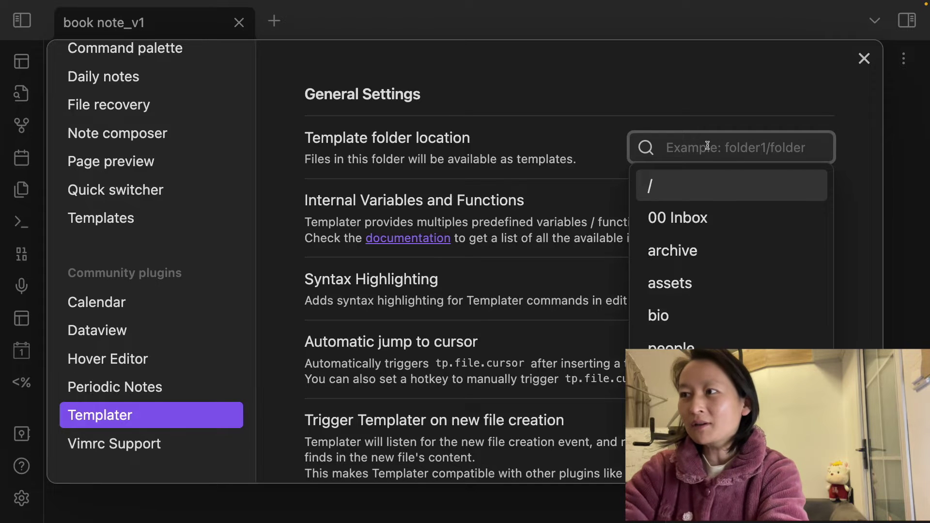
{"action": "type", "text": "temp"}
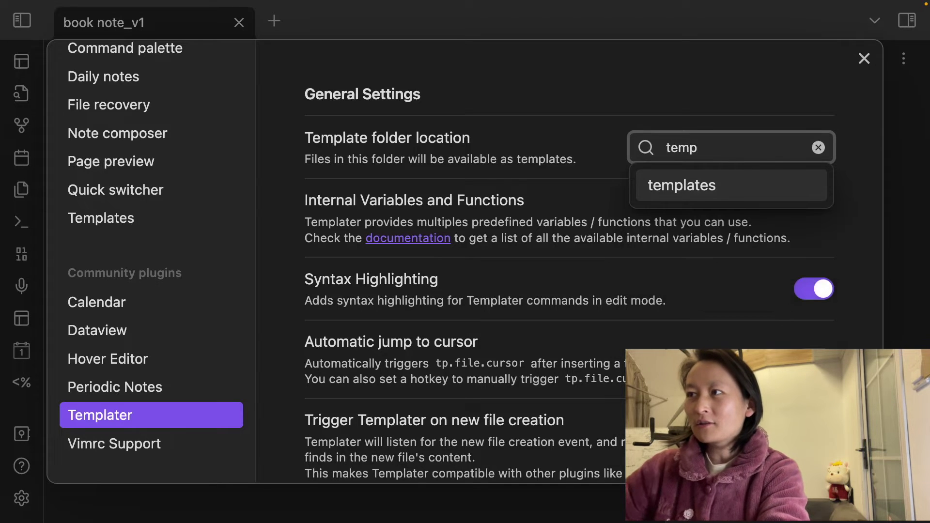
{"action": "scroll", "coordinate": [824, 293], "scroll_direction": "down", "scroll_amount": 4}
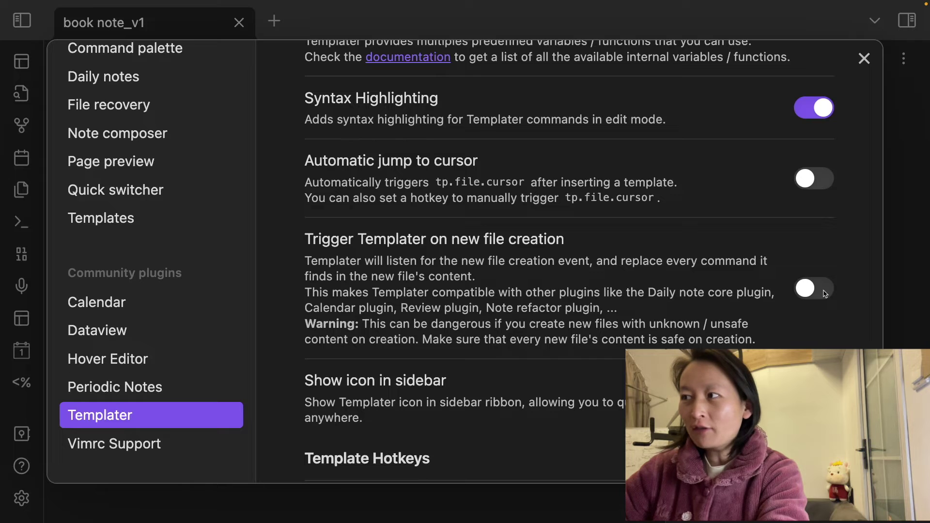
{"action": "left_click", "coordinate": [825, 293]}
Set the folder of the new folder template rule to "projects/booknotes"
{"action": "scroll", "coordinate": [533, 323], "scroll_direction": "down", "scroll_amount": 6}
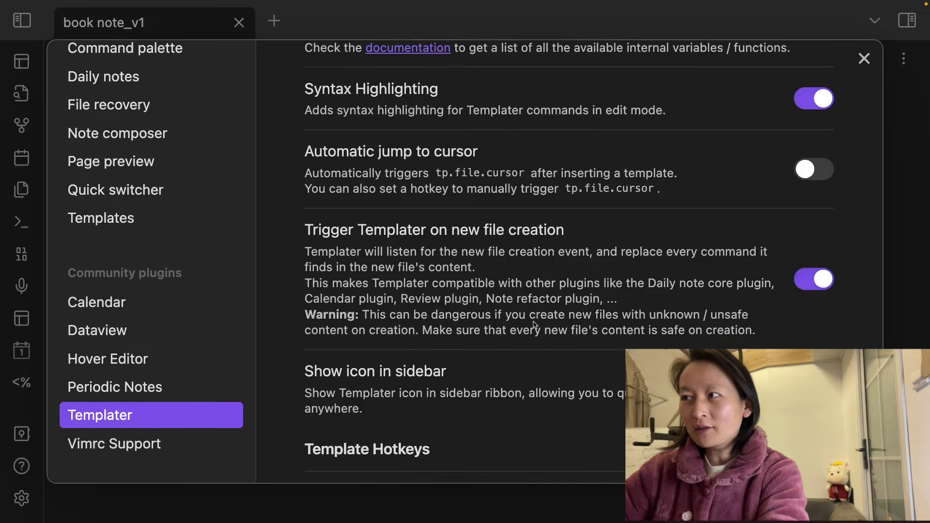
{"action": "scroll", "coordinate": [534, 325], "scroll_direction": "down", "scroll_amount": 4}
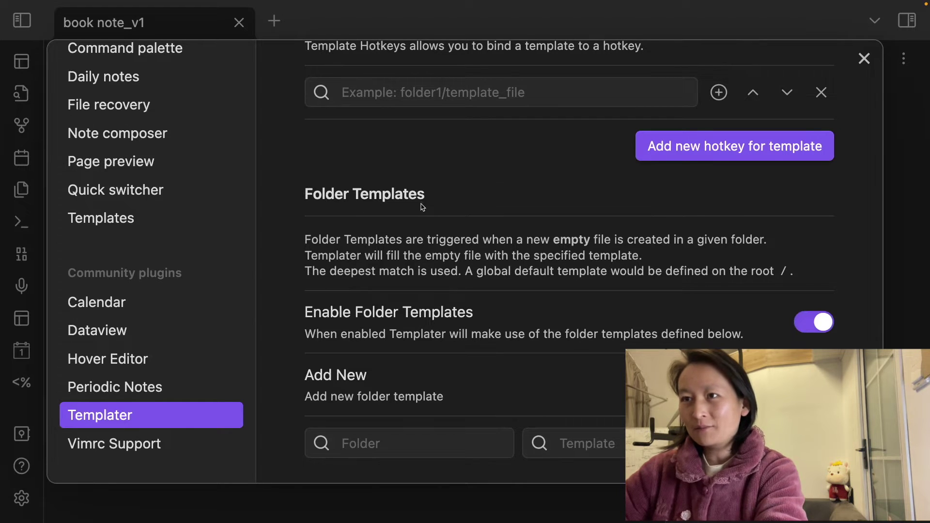
{"action": "scroll", "coordinate": [423, 204], "scroll_direction": "down", "scroll_amount": 1}
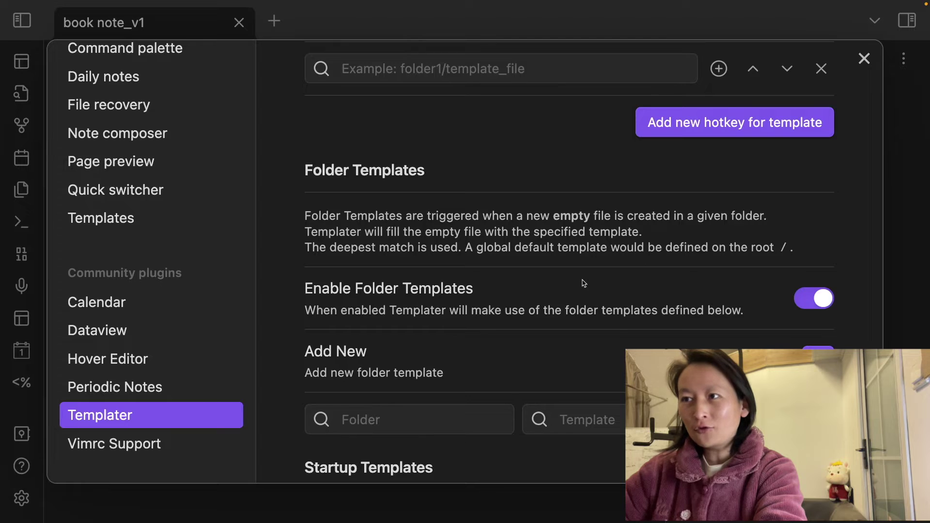
{"action": "scroll", "coordinate": [581, 280], "scroll_direction": "down", "scroll_amount": 3}
{"action": "left_click", "coordinate": [418, 288]}
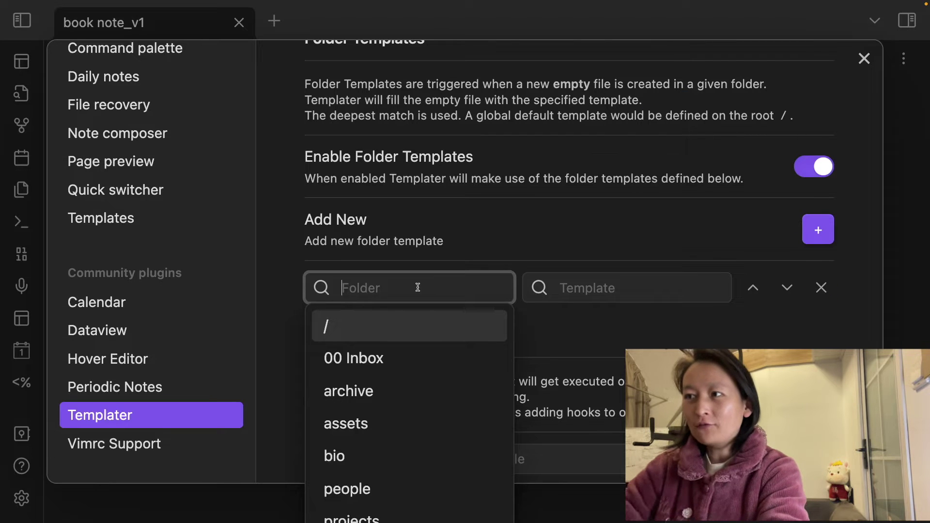
{"action": "type", "text": "book"}
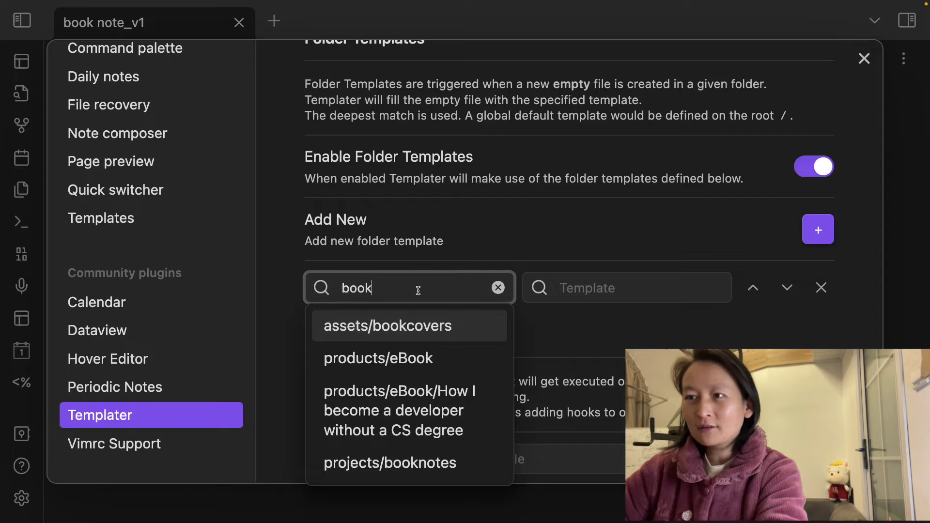
{"action": "type", "text": "notes"}
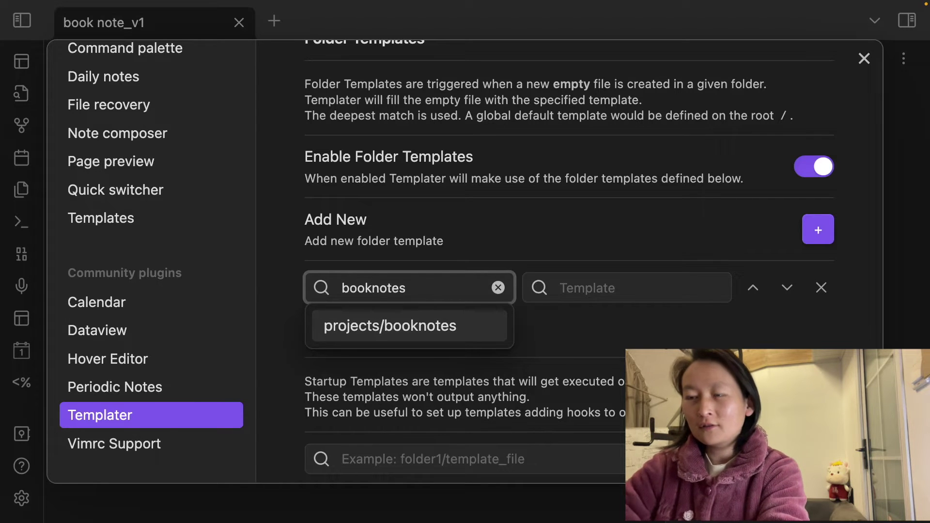
{"action": "left_click", "coordinate": [406, 330]}
Assign "templates/book note_v1.md" as the template for the projects/booknotes folder and close the settings
{"action": "left_click", "coordinate": [587, 285]}
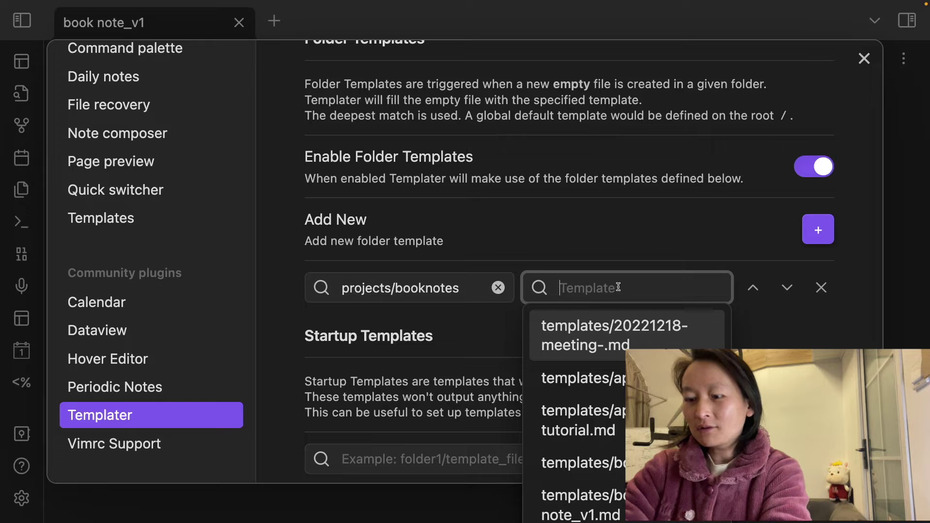
{"action": "type", "text": "book no"}
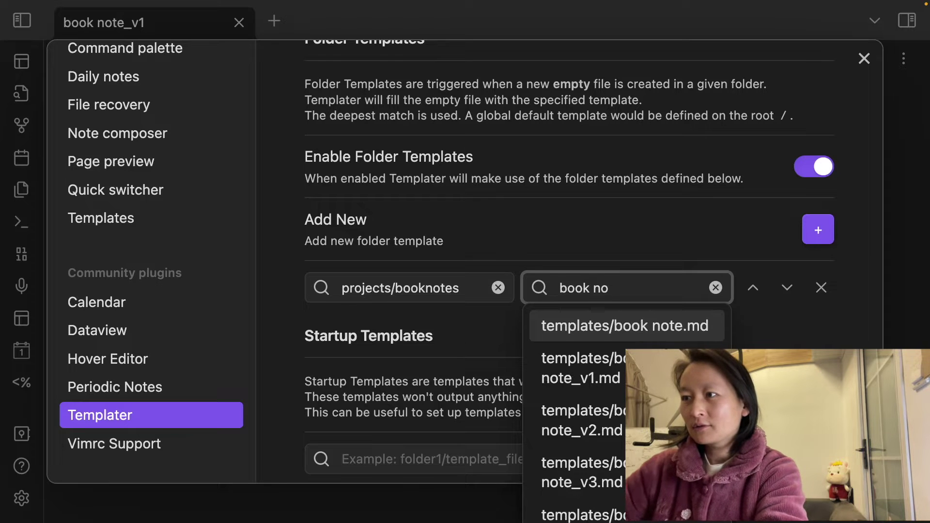
{"action": "left_click", "coordinate": [588, 381]}
{"action": "scroll", "coordinate": [591, 342], "scroll_direction": "down", "scroll_amount": 7}
{"action": "scroll", "coordinate": [592, 343], "scroll_direction": "up", "scroll_amount": 3}
{"action": "scroll", "coordinate": [594, 340], "scroll_direction": "up", "scroll_amount": 5}
{"action": "left_click", "coordinate": [864, 59]}
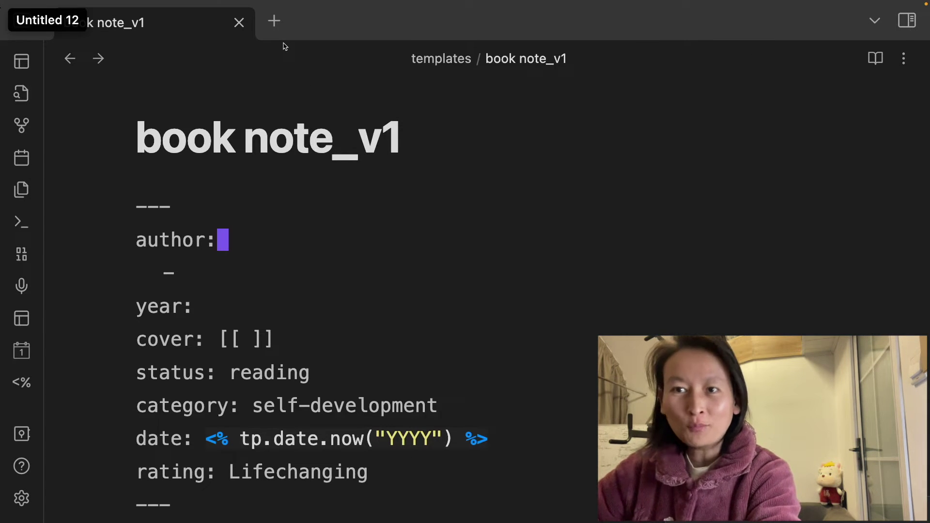
Create a new note "x booknote" in projects/booknotes from a new tab and check its front matter
{"action": "key", "text": "super+t"}
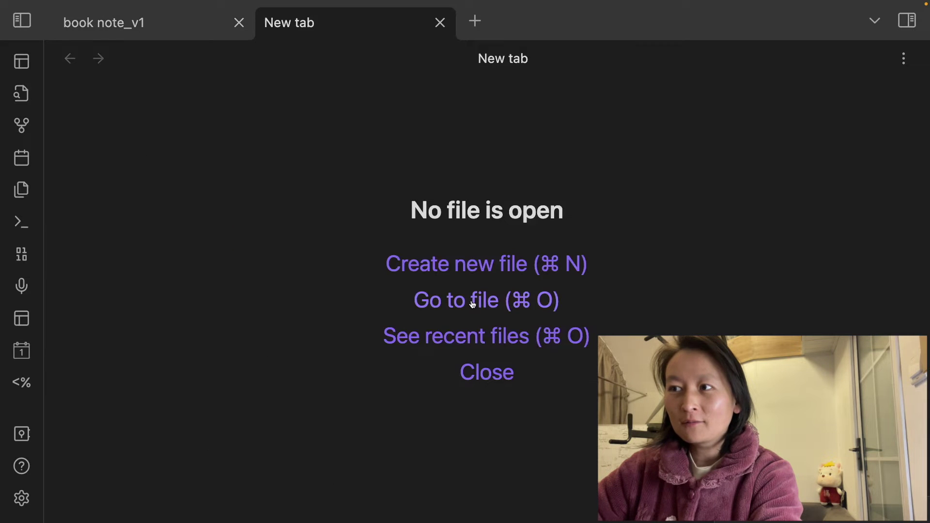
{"action": "left_click", "coordinate": [472, 304]}
{"action": "type", "text": "projects/"}
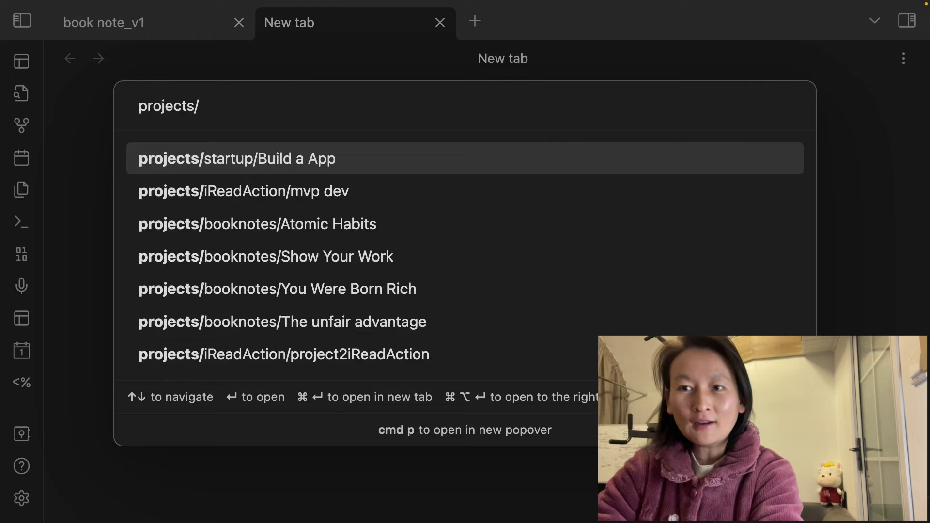
{"action": "type", "text": "b"}
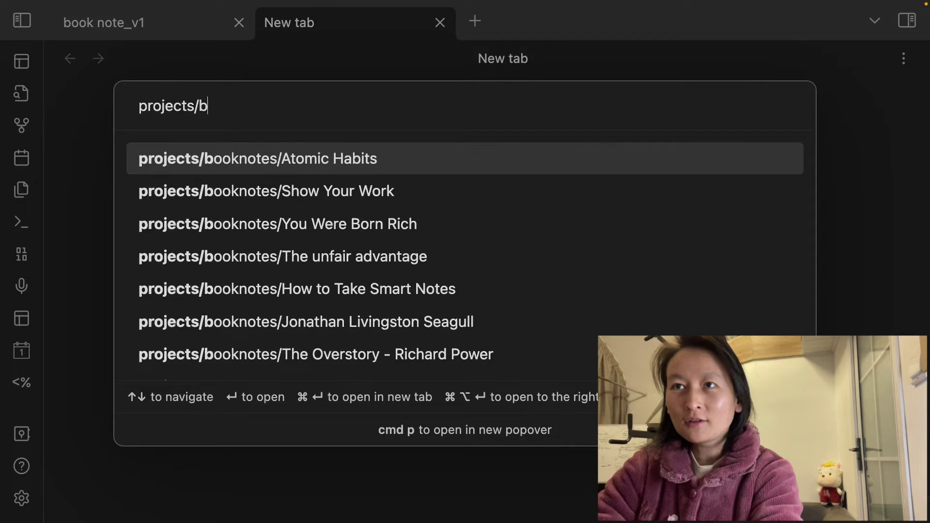
{"action": "type", "text": "ooknotes/"}
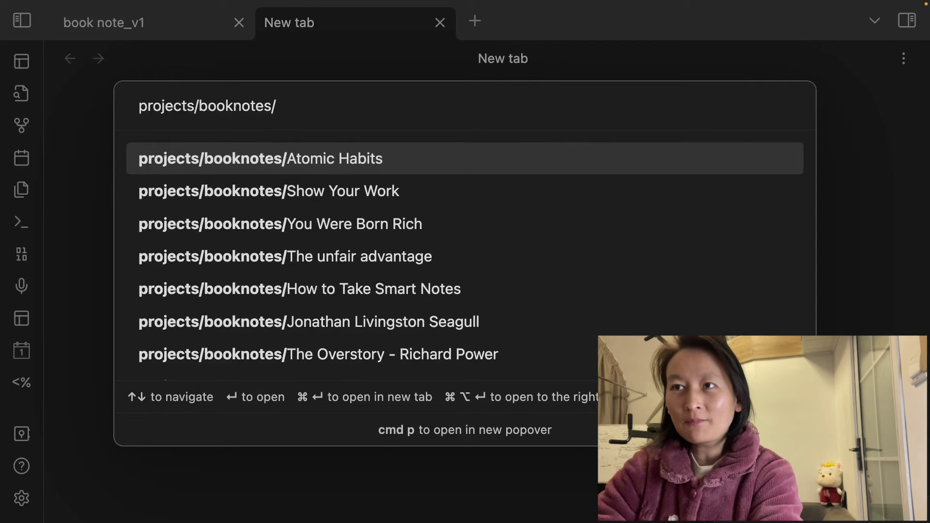
{"action": "type", "text": "x booknote"}
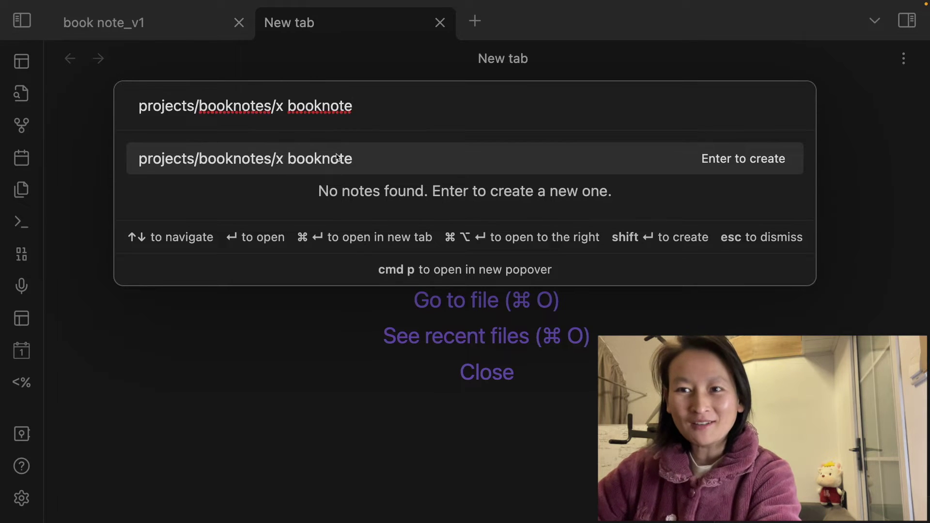
{"action": "key", "text": "Return"}
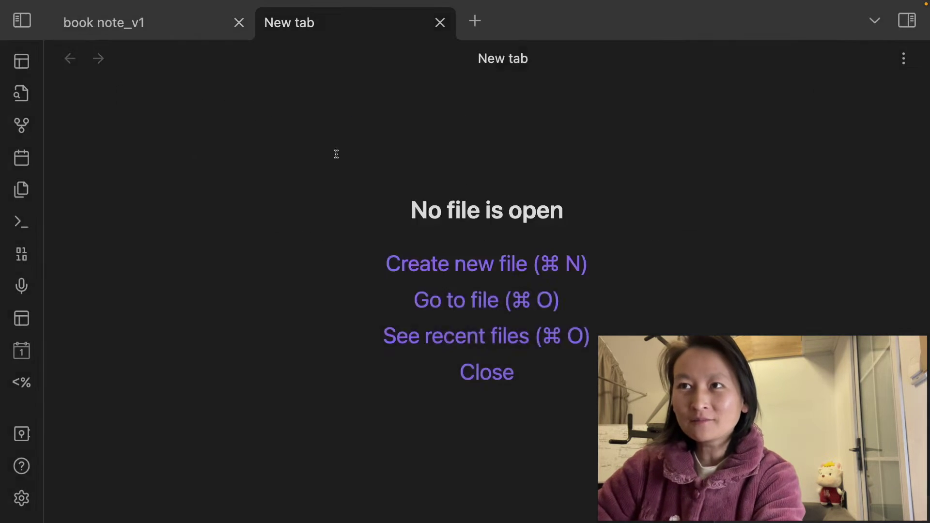
{"action": "scroll", "coordinate": [386, 308], "scroll_direction": "down", "scroll_amount": 2}
{"action": "scroll", "coordinate": [387, 309], "scroll_direction": "down", "scroll_amount": 3}
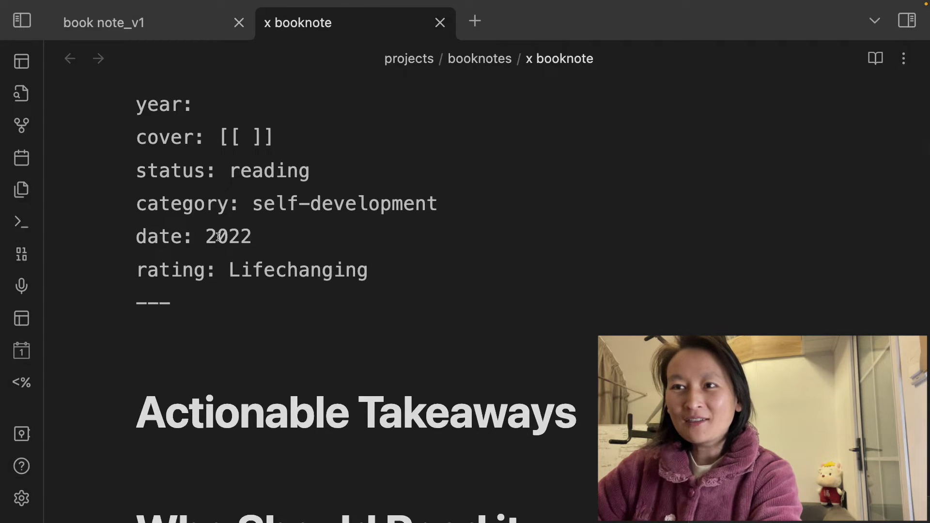
Close the x booknote note and change the date command's format in book note_v1 to "YYYY-MM-DD"
{"action": "key", "text": "super+w"}
{"action": "left_click", "coordinate": [432, 438]}
{"action": "type", "text": "-MM-DD\") %>"}
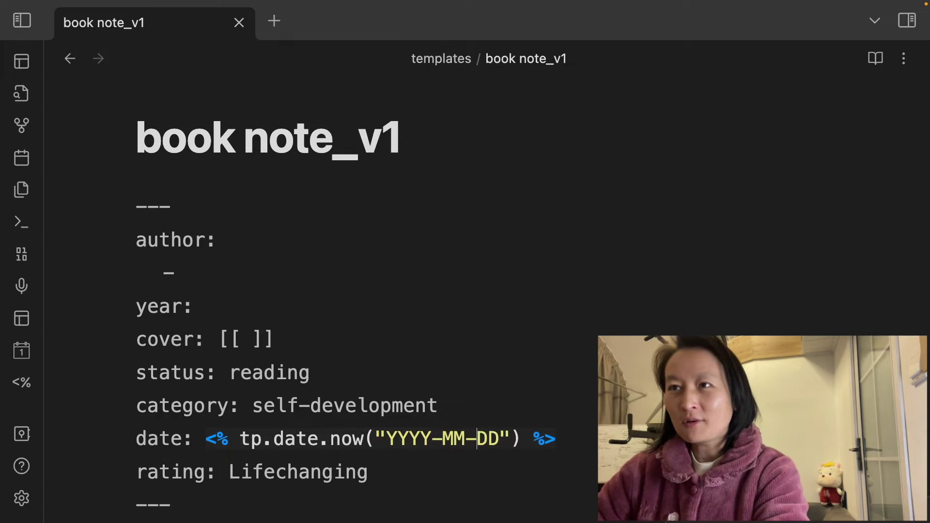
Create a new note "y booknote" in projects/booknotes from a new tab
{"action": "left_click", "coordinate": [274, 20]}
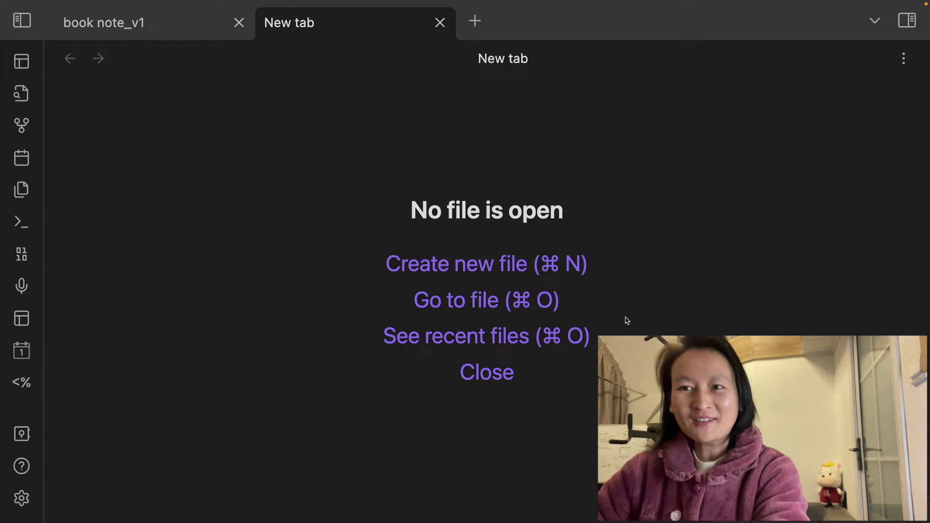
{"action": "left_click", "coordinate": [480, 302]}
{"action": "type", "text": "projects"}
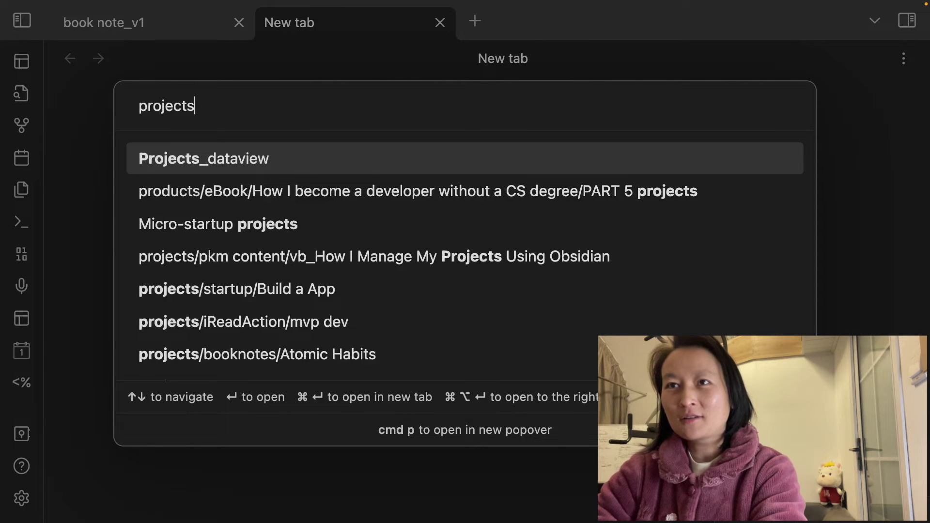
{"action": "type", "text": "/booknotes"}
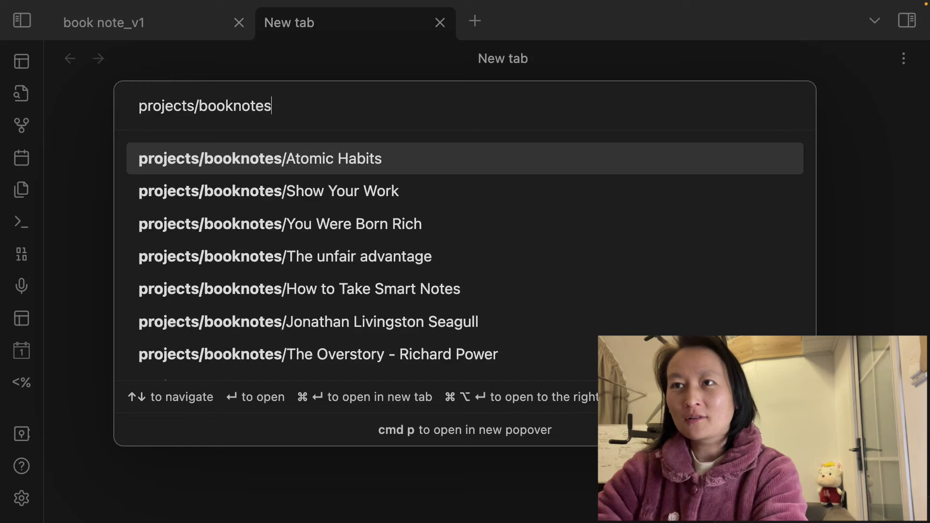
{"action": "type", "text": "/"}
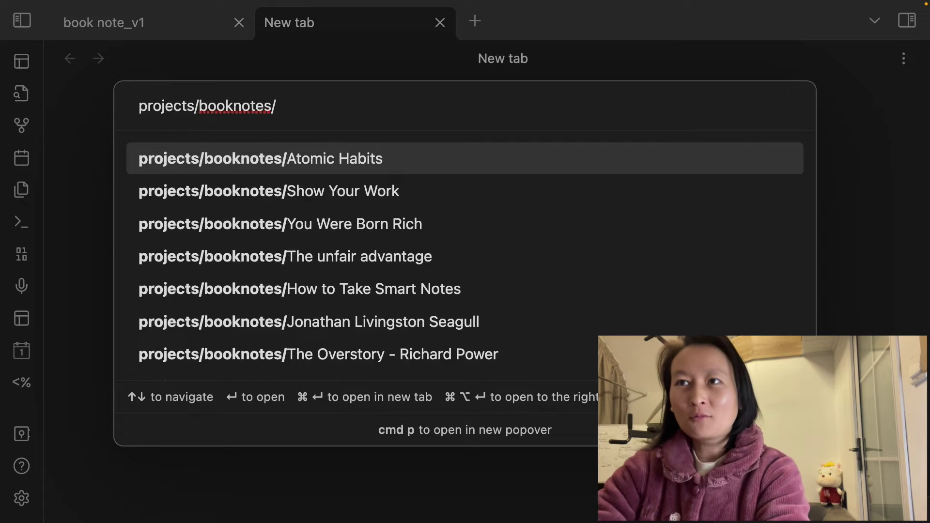
{"action": "type", "text": "y booknote"}
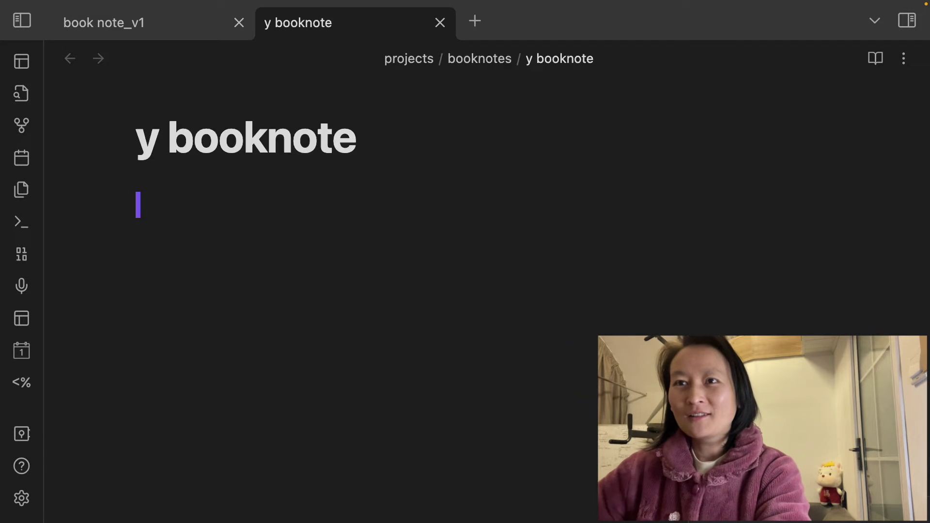
Compare the date command in the book note_v1 template with the date field in y booknote
{"action": "left_click", "coordinate": [121, 25]}
{"action": "scroll", "coordinate": [218, 255], "scroll_direction": "down", "scroll_amount": 3}
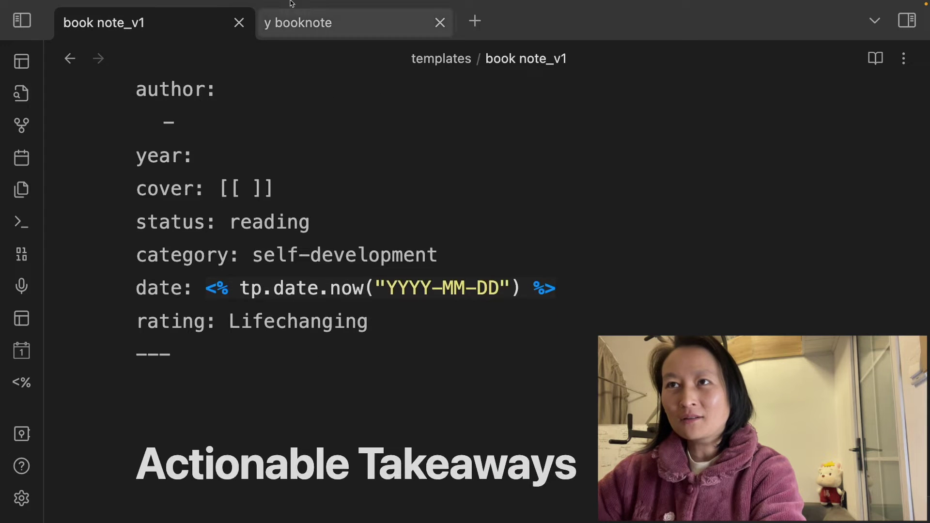
{"action": "left_click", "coordinate": [328, 25]}
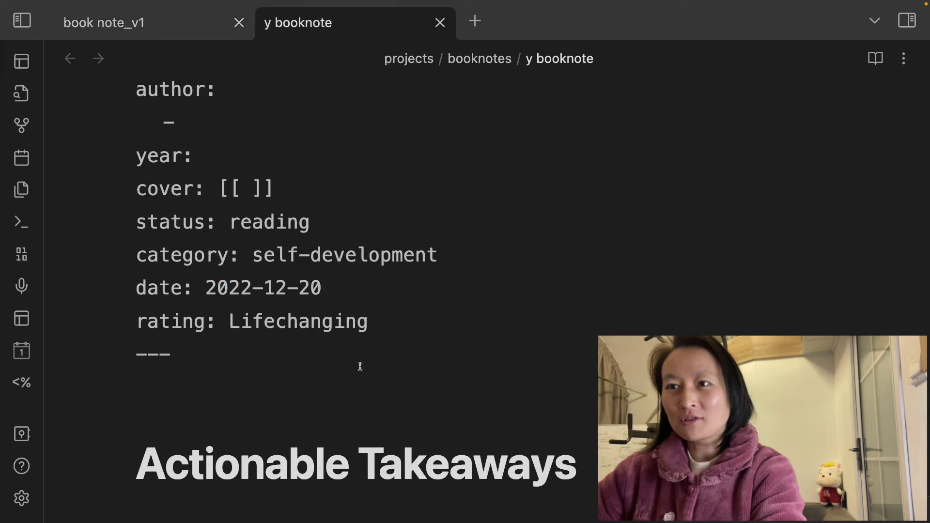
{"action": "left_click", "coordinate": [197, 24]}
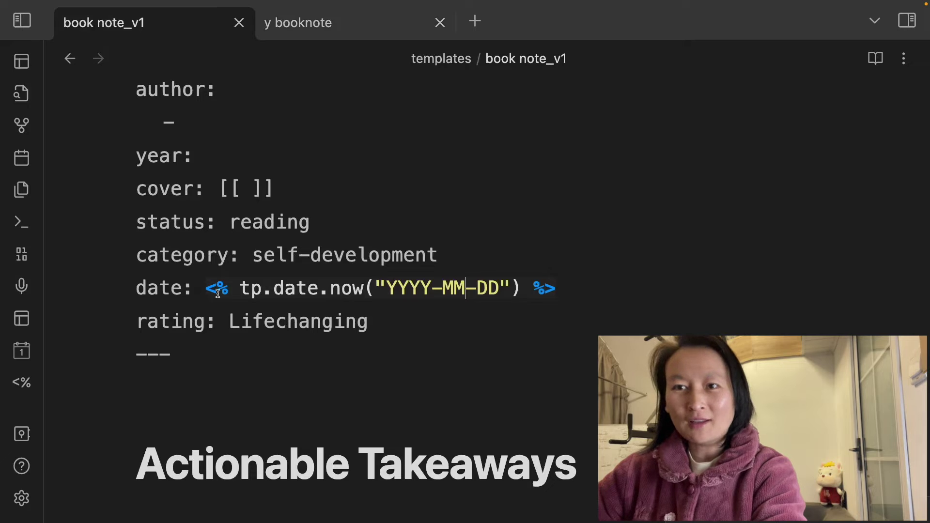
{"action": "left_click_drag", "start_coordinate": [562, 289], "coordinate": [240, 288]}
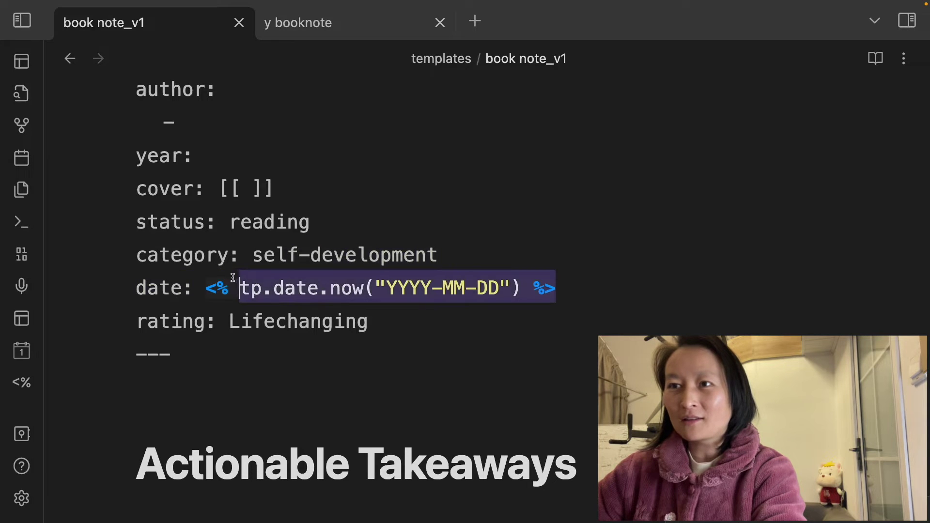
{"action": "left_click", "coordinate": [334, 24]}
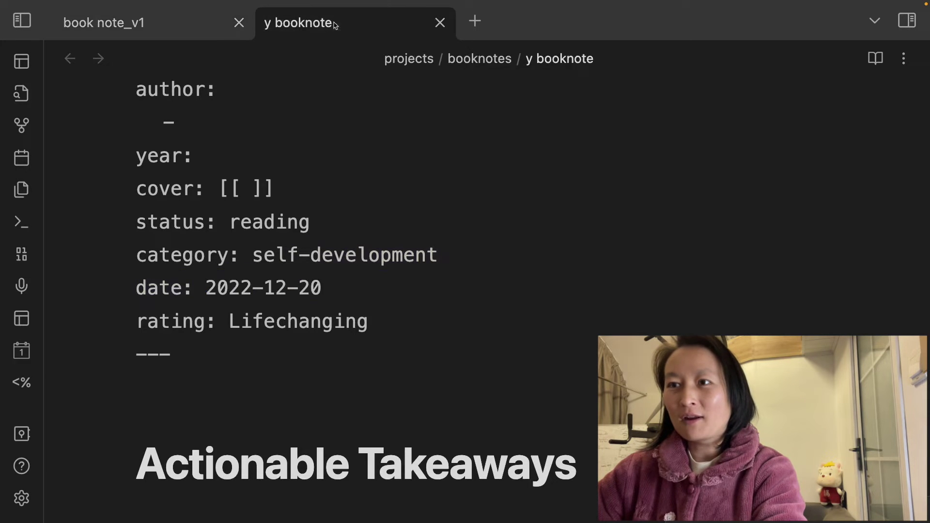
{"action": "double_click", "coordinate": [255, 286]}
{"action": "left_click", "coordinate": [349, 297]}
Compare the section headings of y booknote with those of the book note_v1 template, and close y booknote
{"action": "scroll", "coordinate": [333, 370], "scroll_direction": "down", "scroll_amount": 5}
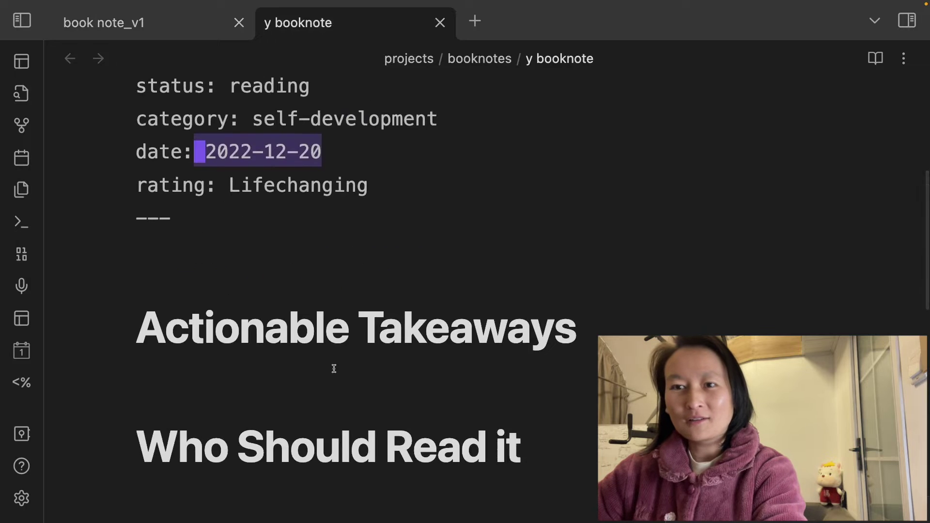
{"action": "scroll", "coordinate": [332, 367], "scroll_direction": "down", "scroll_amount": 2}
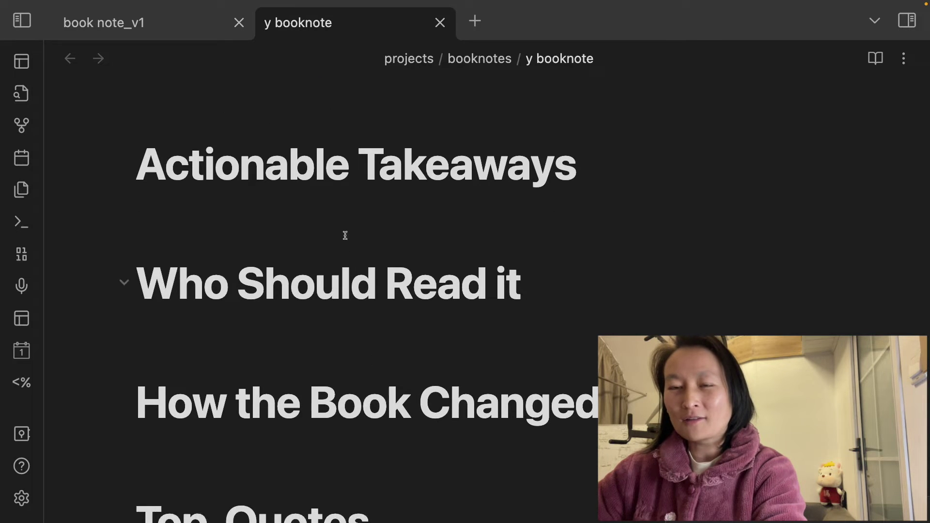
{"action": "scroll", "coordinate": [291, 310], "scroll_direction": "up", "scroll_amount": 2}
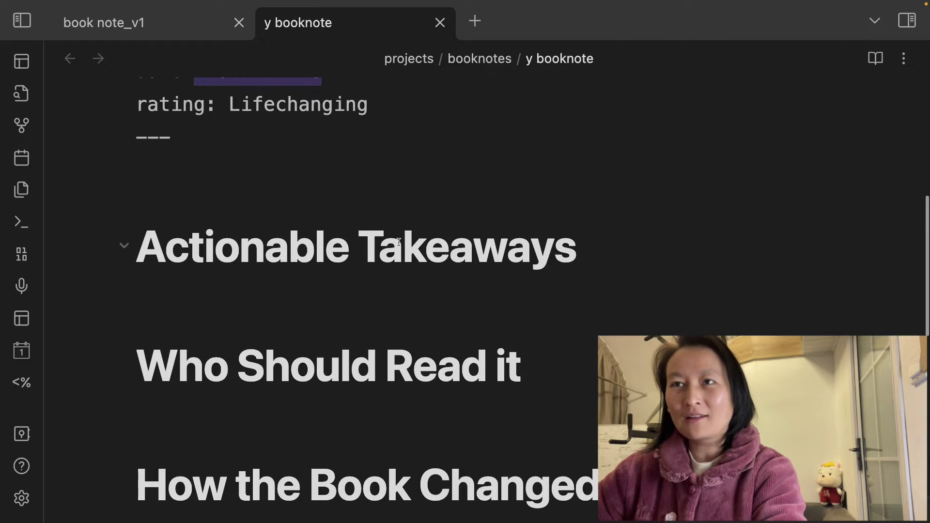
{"action": "scroll", "coordinate": [124, 244], "scroll_direction": "up", "scroll_amount": 5}
{"action": "left_click", "coordinate": [127, 35]}
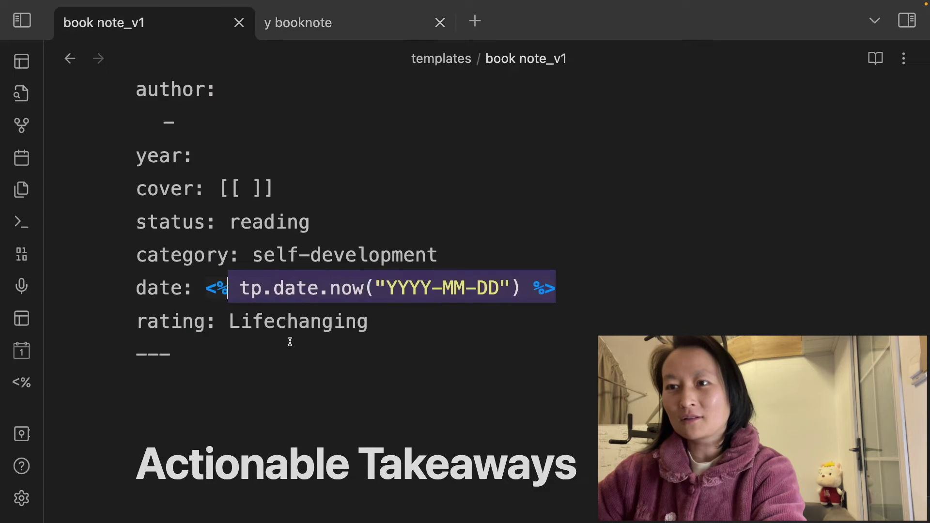
{"action": "scroll", "coordinate": [333, 346], "scroll_direction": "down", "scroll_amount": 4}
{"action": "scroll", "coordinate": [321, 375], "scroll_direction": "down", "scroll_amount": 5}
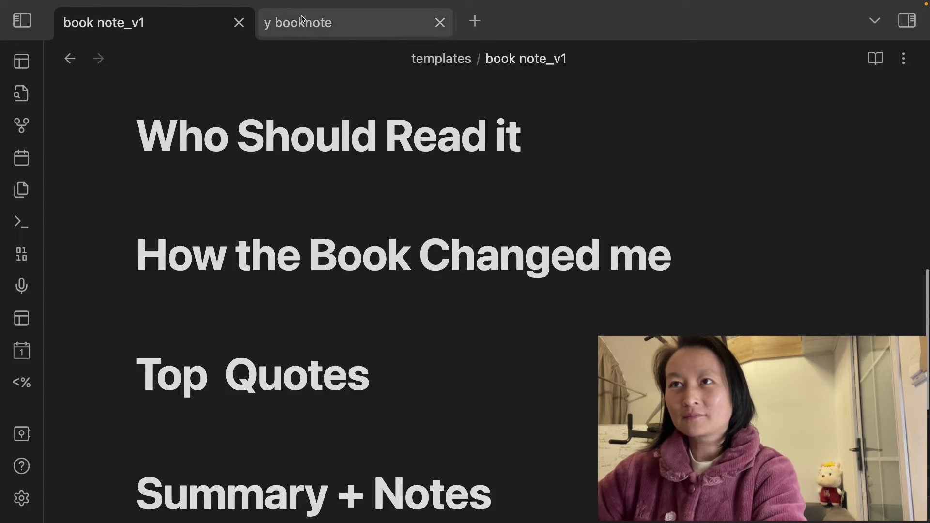
{"action": "left_click", "coordinate": [439, 23]}
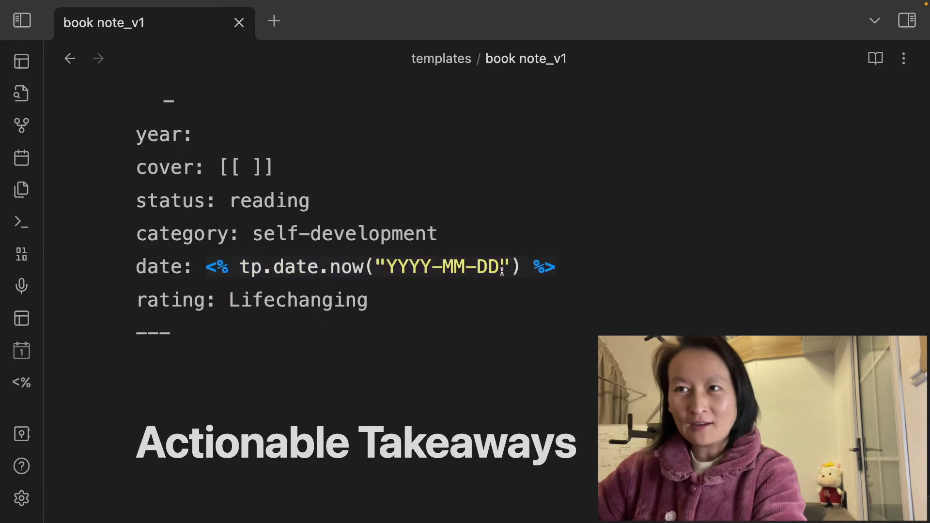
Recheck the front matter of book note_v1 and open the template "templates/book note_v2"
{"action": "scroll", "coordinate": [484, 262], "scroll_direction": "up", "scroll_amount": 1}
{"action": "scroll", "coordinate": [339, 187], "scroll_direction": "up", "scroll_amount": 3}
{"action": "scroll", "coordinate": [342, 233], "scroll_direction": "down", "scroll_amount": 2}
{"action": "left_click", "coordinate": [525, 197]}
{"action": "key", "text": "super+o"}
{"action": "left_click", "coordinate": [348, 322]}
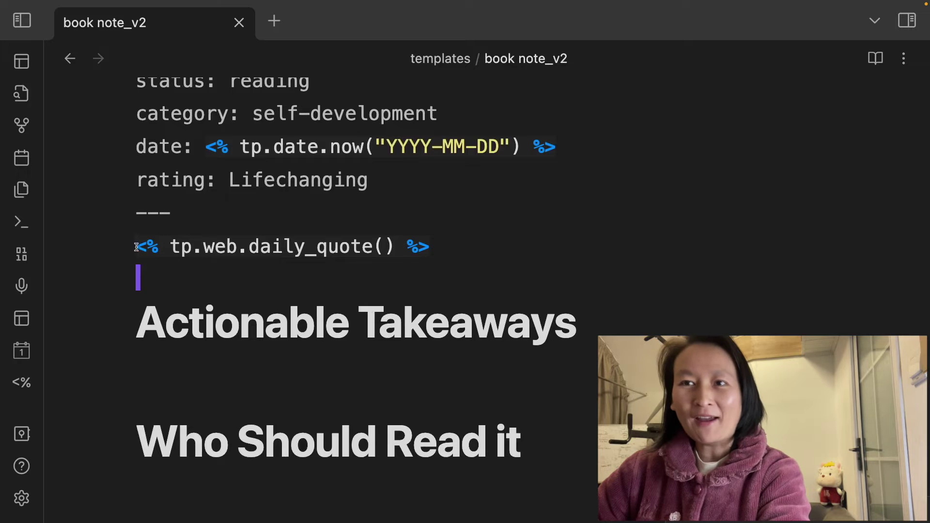
{"action": "left_click", "coordinate": [439, 247]}
{"action": "left_click", "coordinate": [190, 248]}
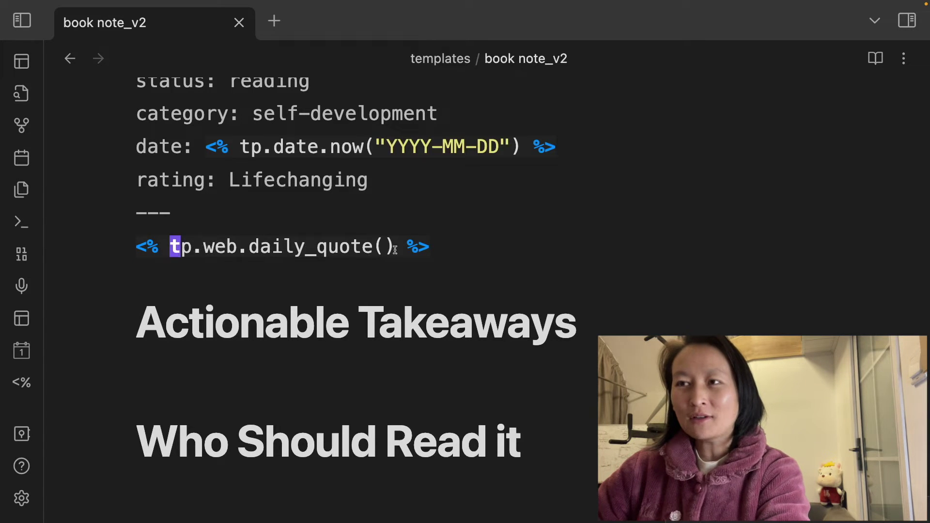
{"action": "left_click", "coordinate": [288, 247]}
{"action": "left_click", "coordinate": [231, 246]}
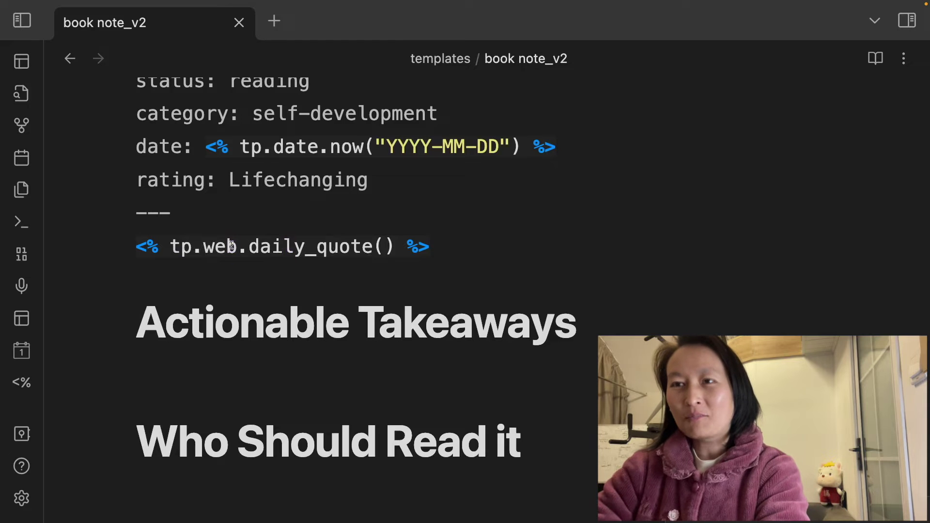
Start a "<% tp.web." command below the daily quote line to examine the suggested web functions, and remove it
{"action": "type", "text": "o<% tp.web."}
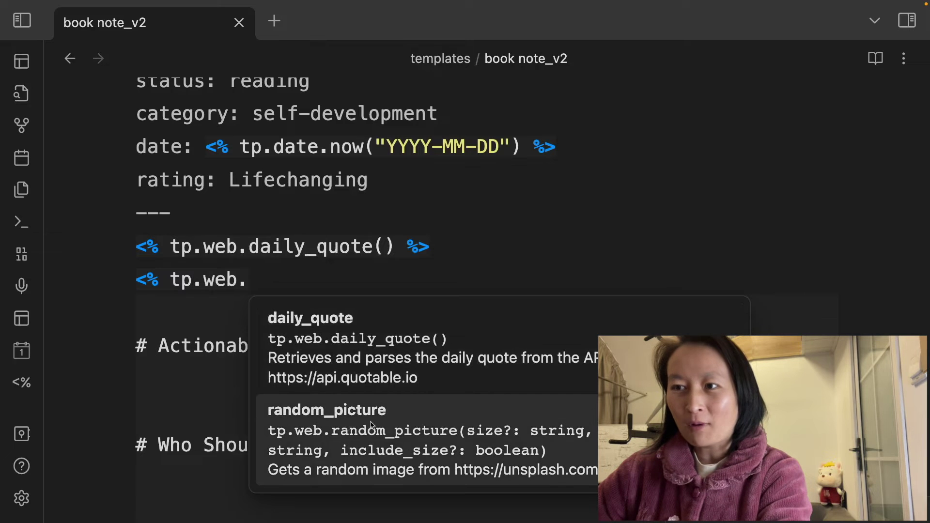
{"action": "key", "text": "BackSpace"}
{"action": "key", "text": "BackSpace"}
{"action": "key", "text": "BackSpace"}
{"action": "key", "text": "BackSpace"}
{"action": "key", "text": "BackSpace"}
{"action": "key", "text": "BackSpace"}
{"action": "key", "text": "BackSpace"}
{"action": "key", "text": "BackSpace"}
{"action": "key", "text": "BackSpace"}
{"action": "key", "text": "BackSpace"}
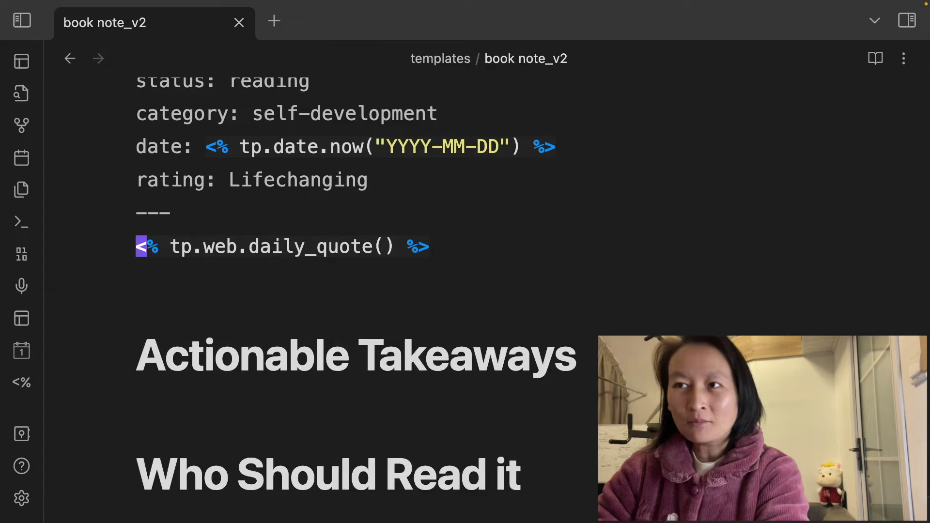
{"action": "left_click", "coordinate": [426, 296]}
{"action": "key", "text": "Down"}
{"action": "key", "text": "Up"}
{"action": "key", "text": "Up"}
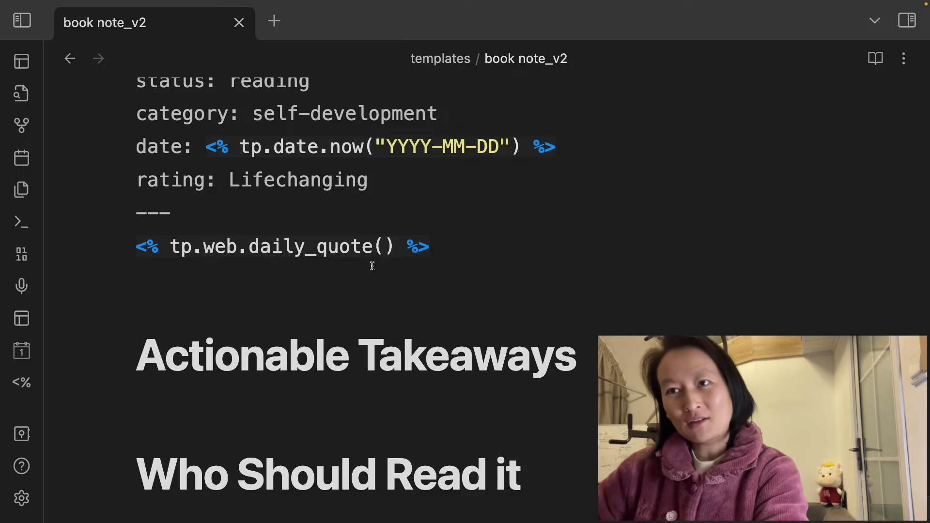
Create a note named "x booknote" in the projects/booknotes folder from a new tab
{"action": "key", "text": "super+t"}
{"action": "type", "text": "projects/"}
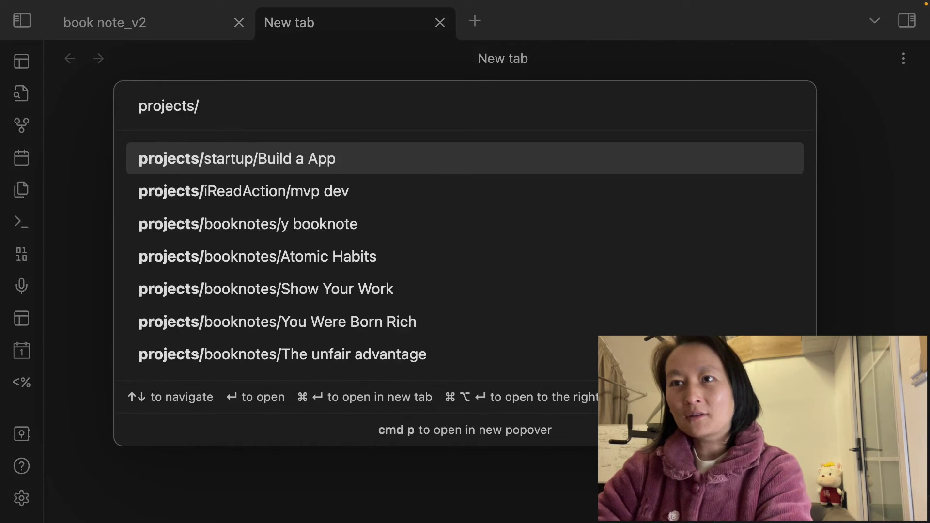
{"action": "type", "text": "booknotes/"}
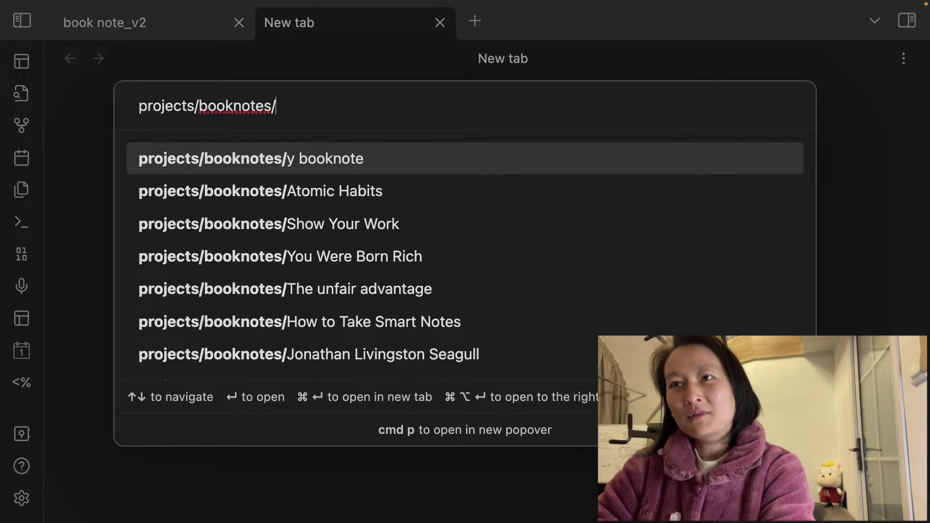
{"action": "type", "text": "x booknote"}
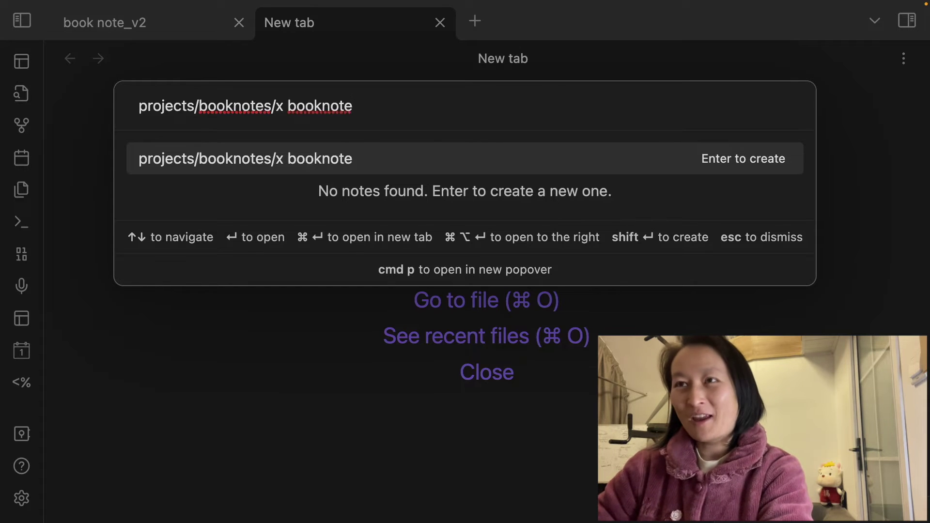
{"action": "key", "text": "Return"}
Compare the content of the x booknote note with the book note_v2 template, checking the date and the daily quote line
{"action": "scroll", "coordinate": [430, 284], "scroll_direction": "down", "scroll_amount": 5}
{"action": "scroll", "coordinate": [313, 326], "scroll_direction": "down", "scroll_amount": 2}
{"action": "scroll", "coordinate": [291, 290], "scroll_direction": "up", "scroll_amount": 5}
{"action": "left_click", "coordinate": [285, 266]}
{"action": "key", "text": "ctrl+Tab"}
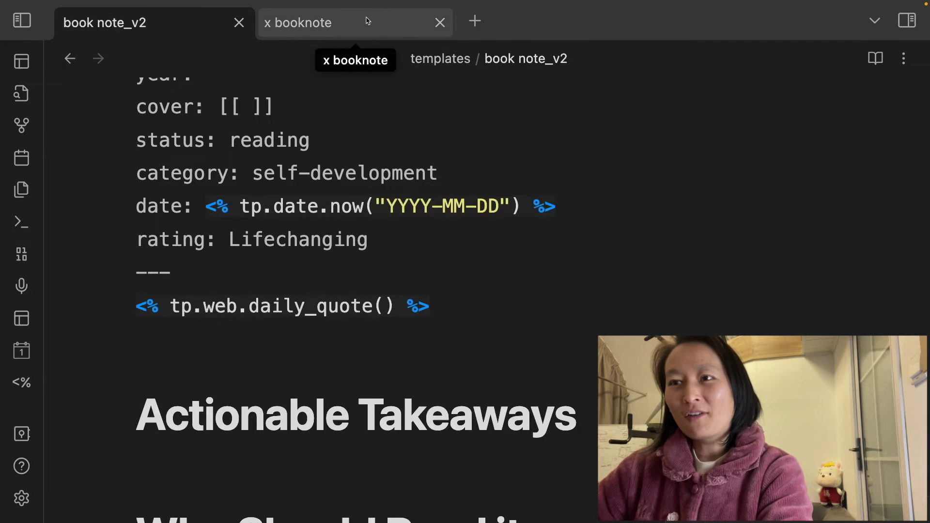
{"action": "left_click", "coordinate": [390, 23]}
{"action": "scroll", "coordinate": [321, 332], "scroll_direction": "up", "scroll_amount": 2}
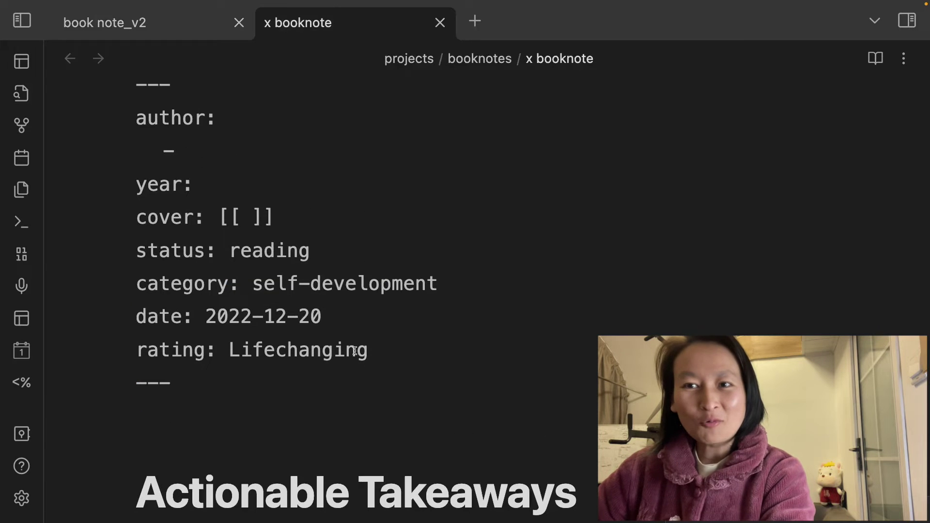
{"action": "scroll", "coordinate": [317, 339], "scroll_direction": "down", "scroll_amount": 2}
{"action": "scroll", "coordinate": [318, 290], "scroll_direction": "up", "scroll_amount": 5}
{"action": "scroll", "coordinate": [318, 89], "scroll_direction": "down", "scroll_amount": 1}
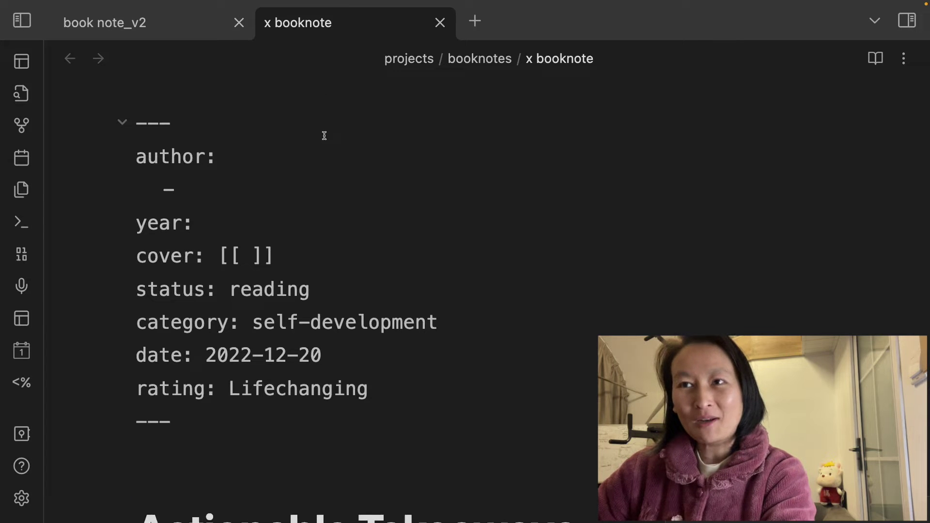
{"action": "scroll", "coordinate": [359, 310], "scroll_direction": "down", "scroll_amount": 1}
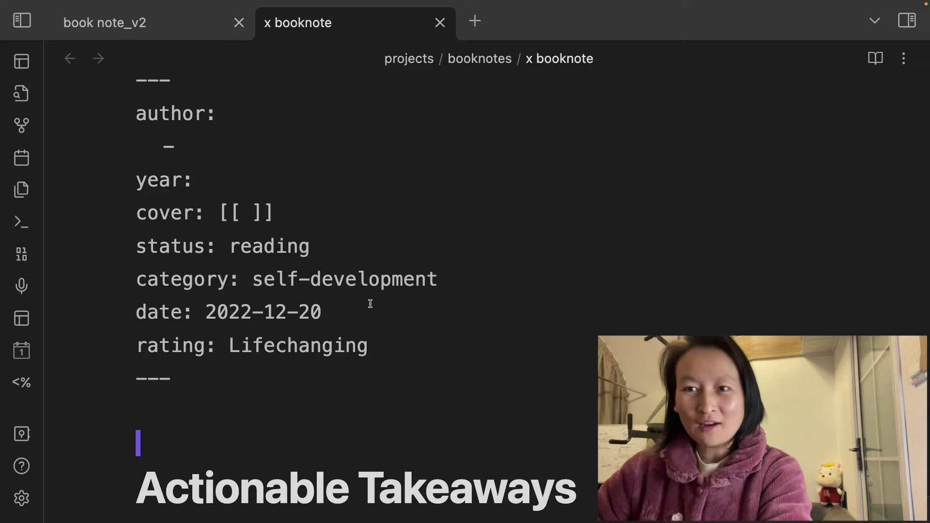
Set the Templater folder template for projects/booknotes to templates/book note_v2.md and leave the settings
{"action": "left_click", "coordinate": [21, 498]}
{"action": "scroll", "coordinate": [508, 327], "scroll_direction": "down", "scroll_amount": 15}
{"action": "left_click", "coordinate": [695, 253]}
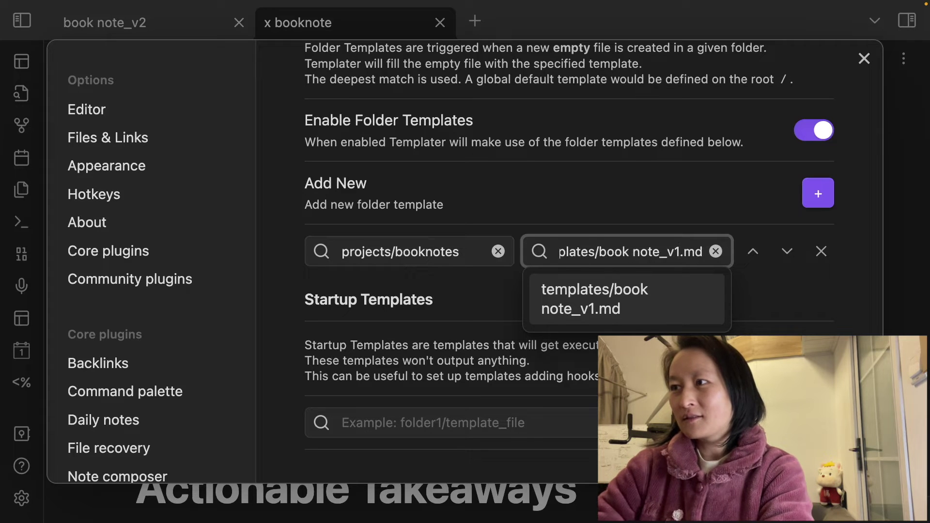
{"action": "key", "text": "BackSpace"}
{"action": "key", "text": "BackSpace"}
{"action": "type", "text": "v2"}
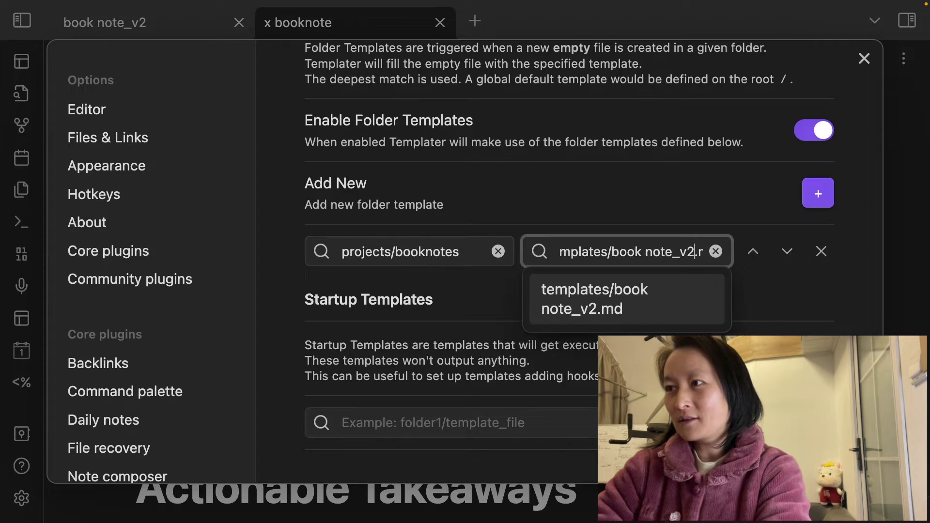
{"action": "left_click", "coordinate": [624, 301]}
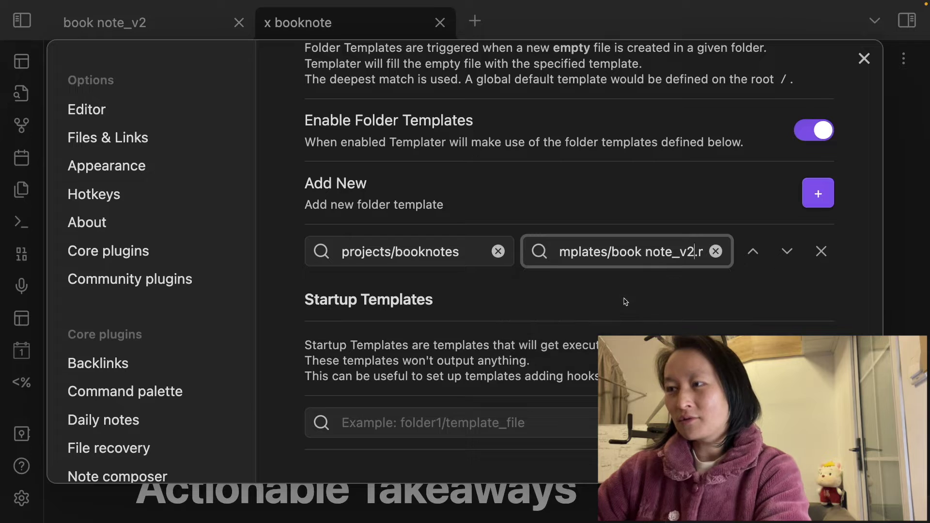
{"action": "left_click", "coordinate": [864, 59]}
Delete the x booknote note and confirm moving it to the system trash
{"action": "left_click", "coordinate": [402, 171]}
{"action": "key", "text": "super+BackSpace"}
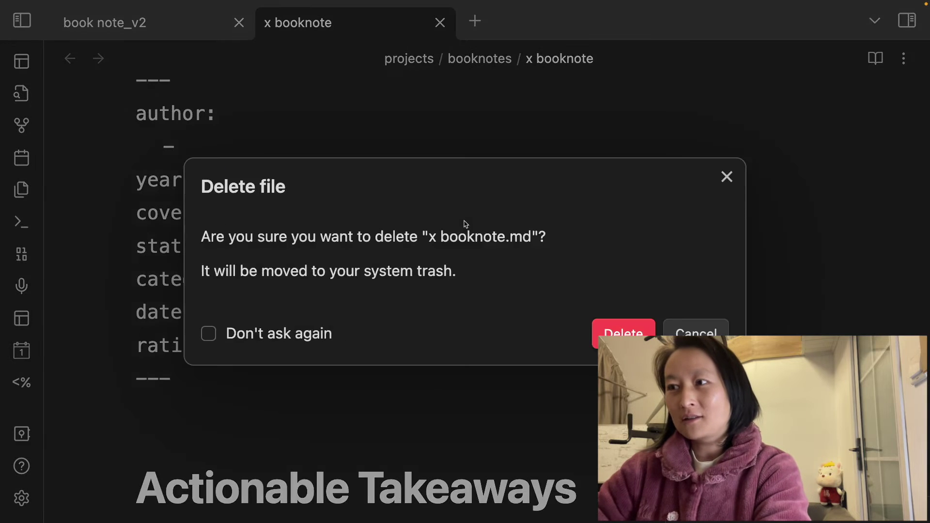
{"action": "key", "text": "Return"}
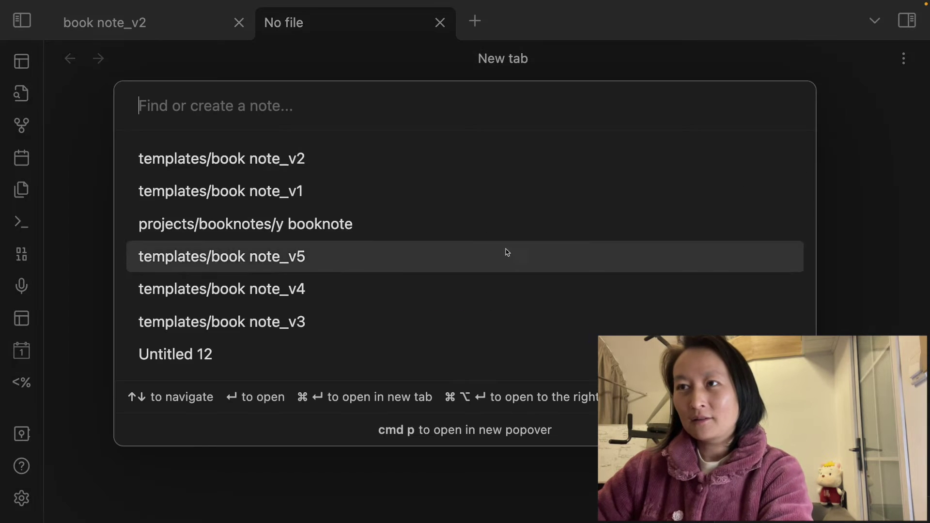
Create a note named "x" in the projects/booknotes folder and check the quote inserted below its metadata
{"action": "left_click", "coordinate": [460, 306]}
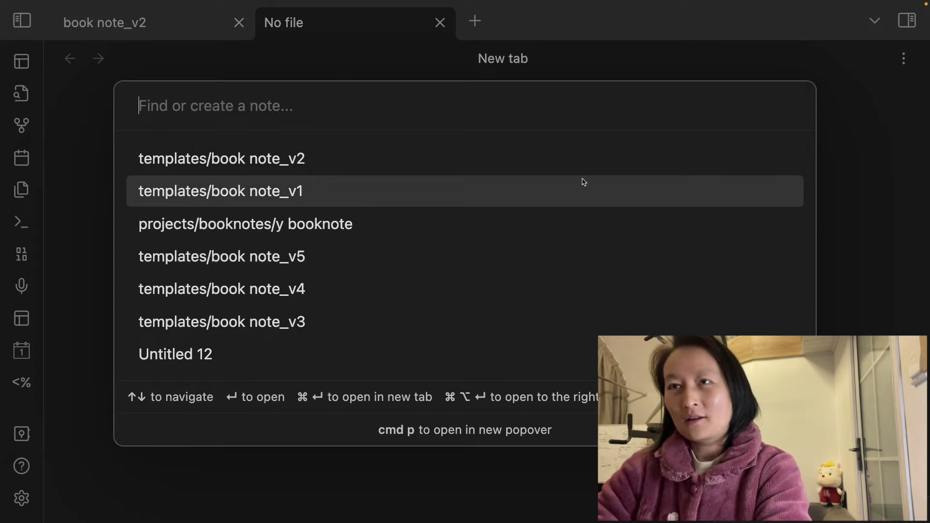
{"action": "type", "text": "projects/booknotes/"}
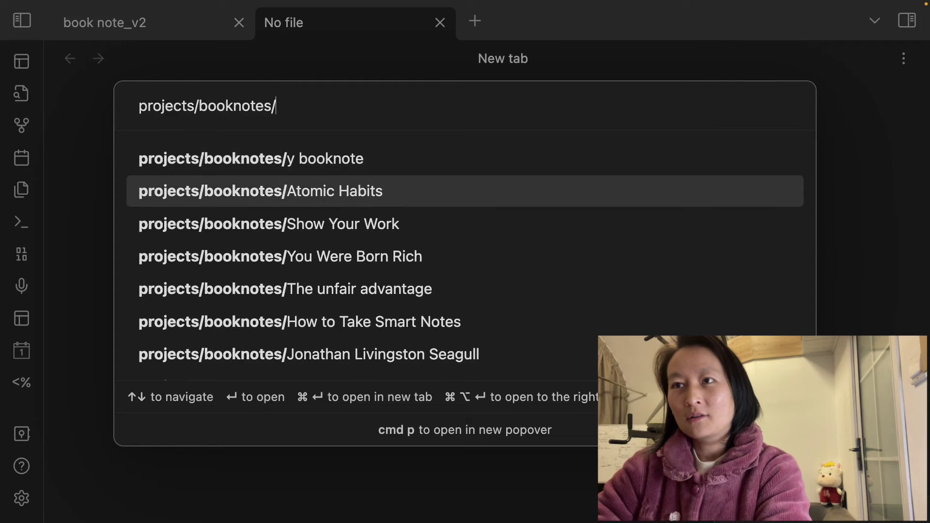
{"action": "type", "text": "x"}
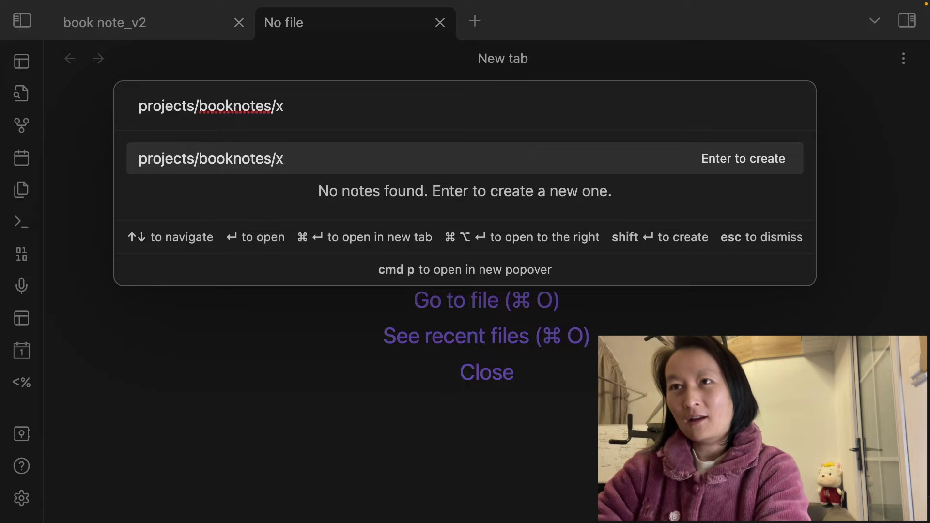
{"action": "key", "text": "Return"}
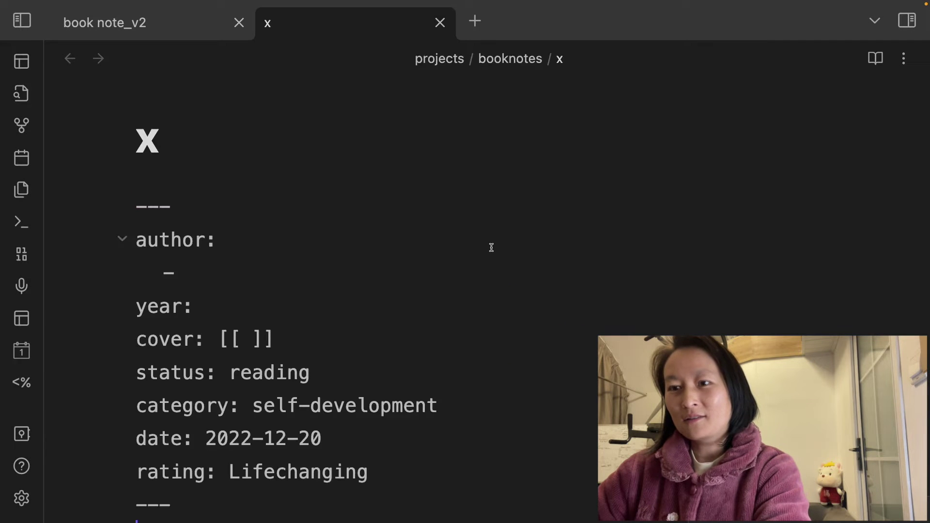
{"action": "scroll", "coordinate": [491, 248], "scroll_direction": "down", "scroll_amount": 10}
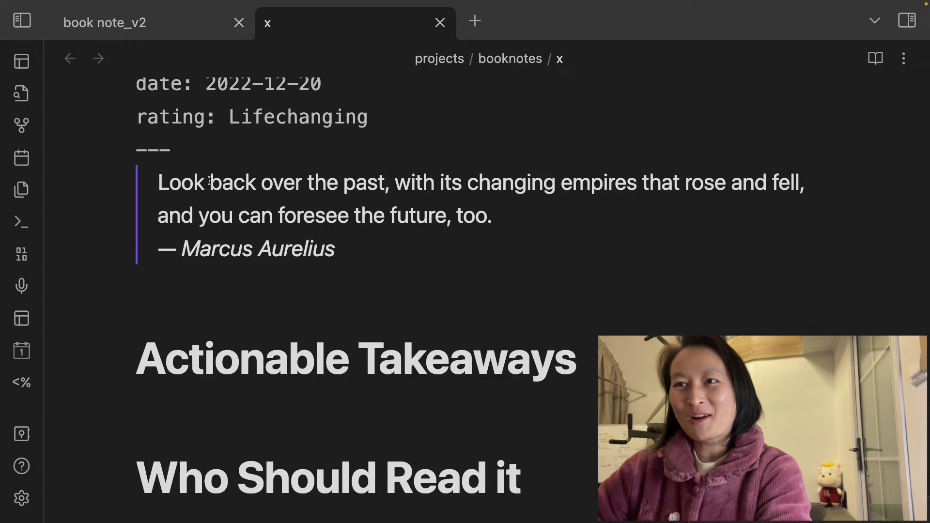
{"action": "scroll", "coordinate": [448, 204], "scroll_direction": "up", "scroll_amount": 2}
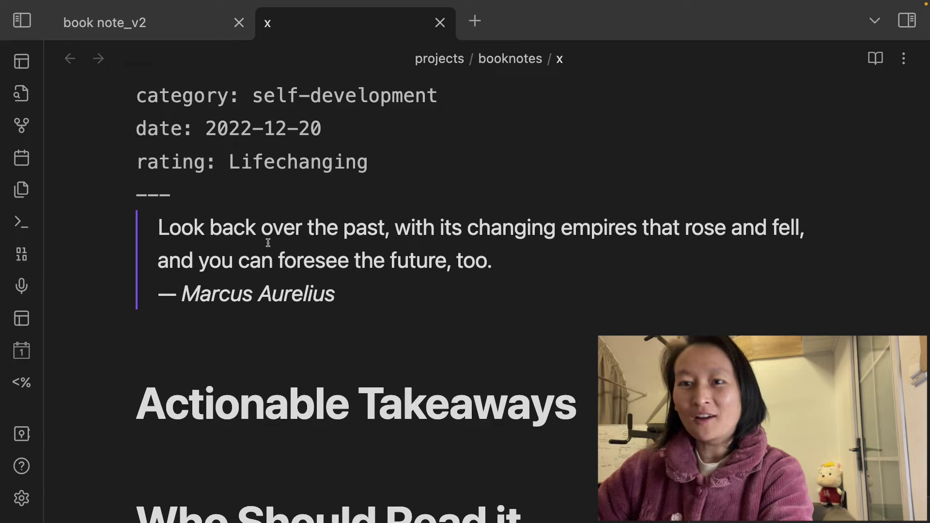
Create a note named "z" in projects/booknotes in a new tab and check its inserted quote
{"action": "left_click", "coordinate": [475, 21]}
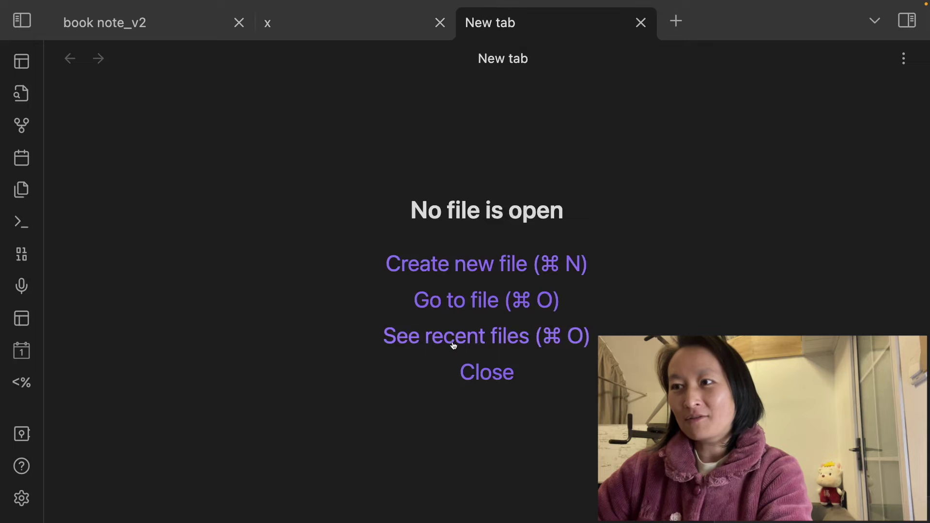
{"action": "left_click", "coordinate": [465, 305]}
{"action": "type", "text": "projects"}
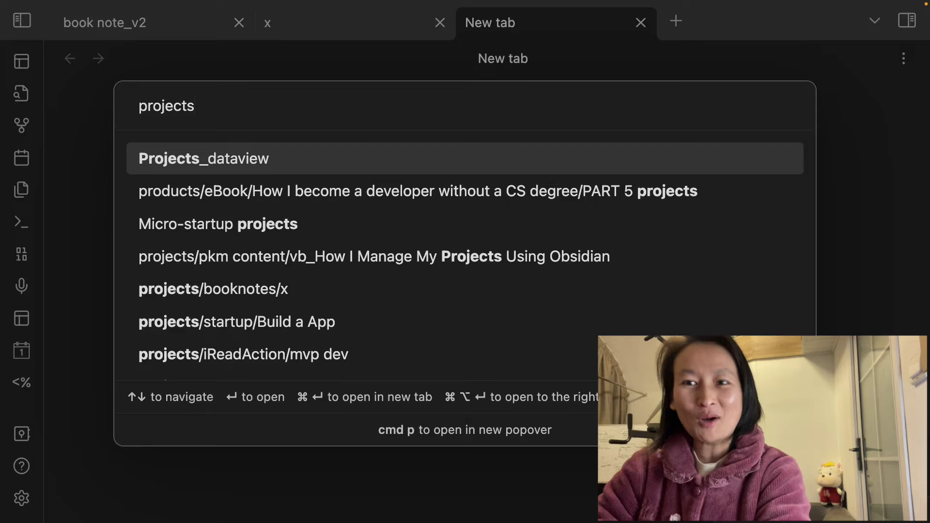
{"action": "type", "text": "/boo"}
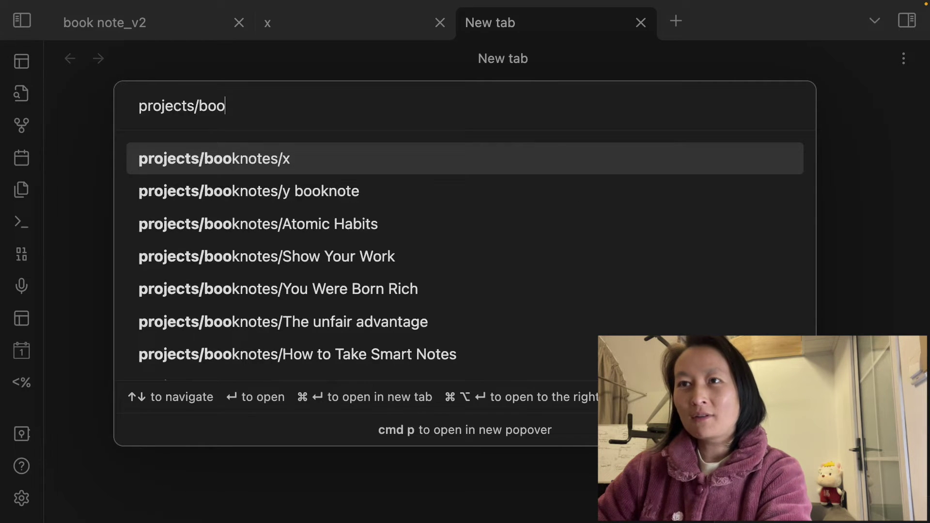
{"action": "type", "text": "knotes/"}
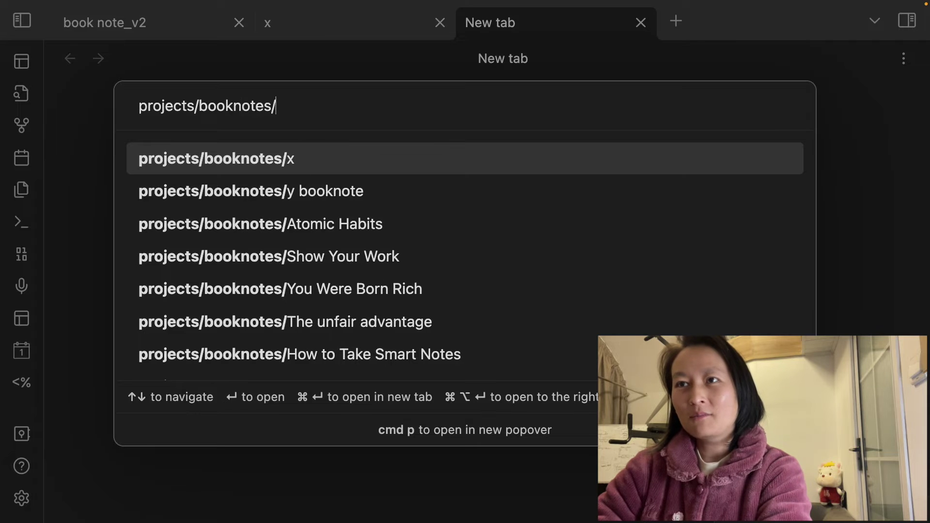
{"action": "type", "text": "z"}
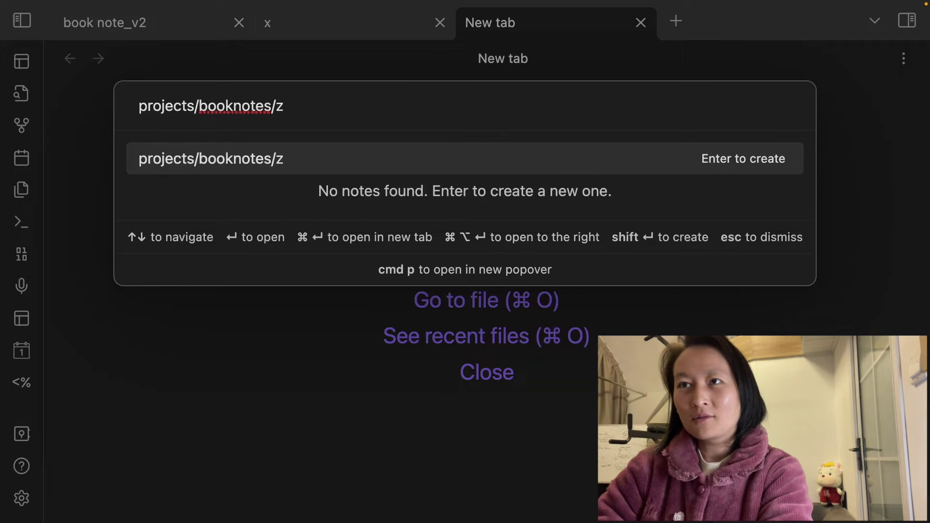
{"action": "key", "text": "Return"}
{"action": "scroll", "coordinate": [413, 257], "scroll_direction": "down", "scroll_amount": 3}
{"action": "scroll", "coordinate": [413, 257], "scroll_direction": "down", "scroll_amount": 3}
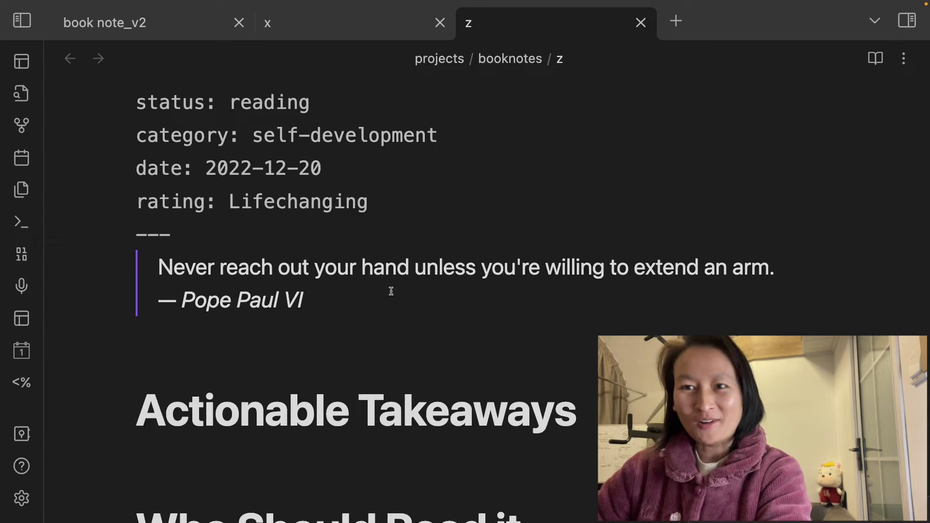
{"action": "scroll", "coordinate": [345, 290], "scroll_direction": "down", "scroll_amount": 3}
{"action": "scroll", "coordinate": [345, 290], "scroll_direction": "up", "scroll_amount": 5}
Open the templates/book note_v3 template in place of book note_v2 and put the cursor at the end of its tp.file.move command line
{"action": "key", "text": "ctrl+Tab"}
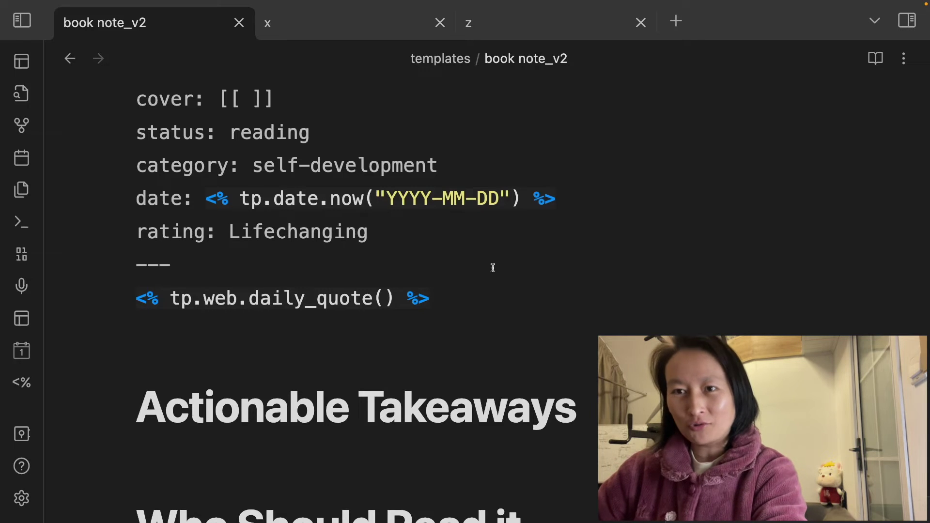
{"action": "scroll", "coordinate": [493, 268], "scroll_direction": "up", "scroll_amount": 3}
{"action": "key", "text": "Left"}
{"action": "scroll", "coordinate": [433, 355], "scroll_direction": "down", "scroll_amount": 1}
{"action": "key", "text": "super+o"}
{"action": "type", "text": "boo"}
{"action": "key", "text": "Down"}
{"action": "key", "text": "Down"}
{"action": "key", "text": "Down"}
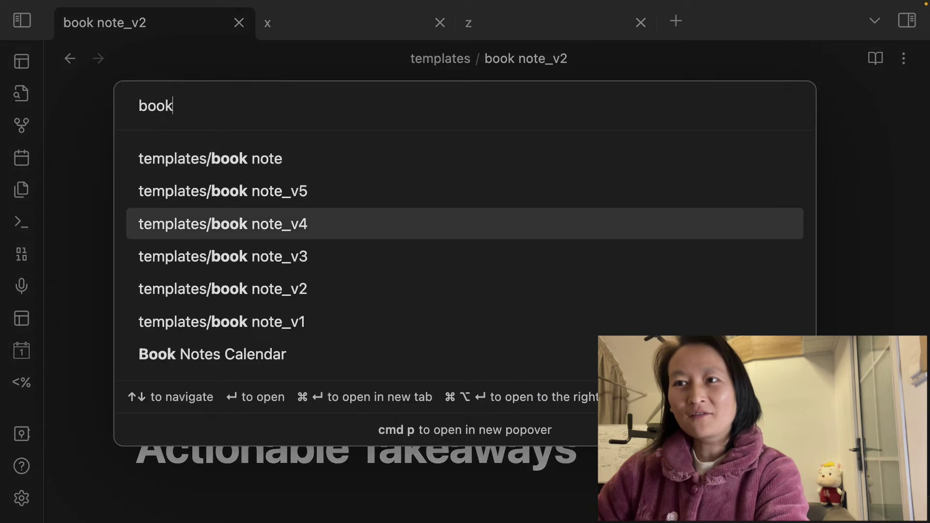
{"action": "key", "text": "Return"}
{"action": "scroll", "coordinate": [306, 164], "scroll_direction": "down", "scroll_amount": 5}
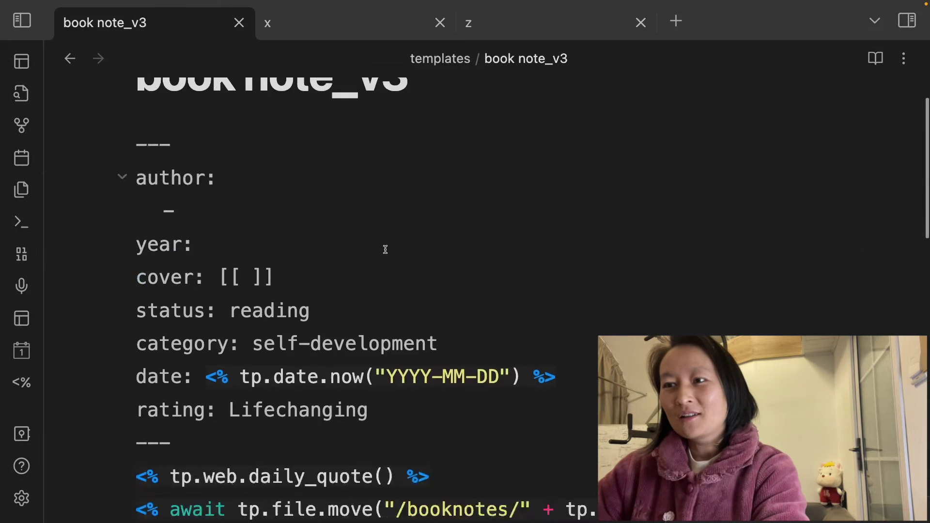
{"action": "scroll", "coordinate": [348, 356], "scroll_direction": "down", "scroll_amount": 1}
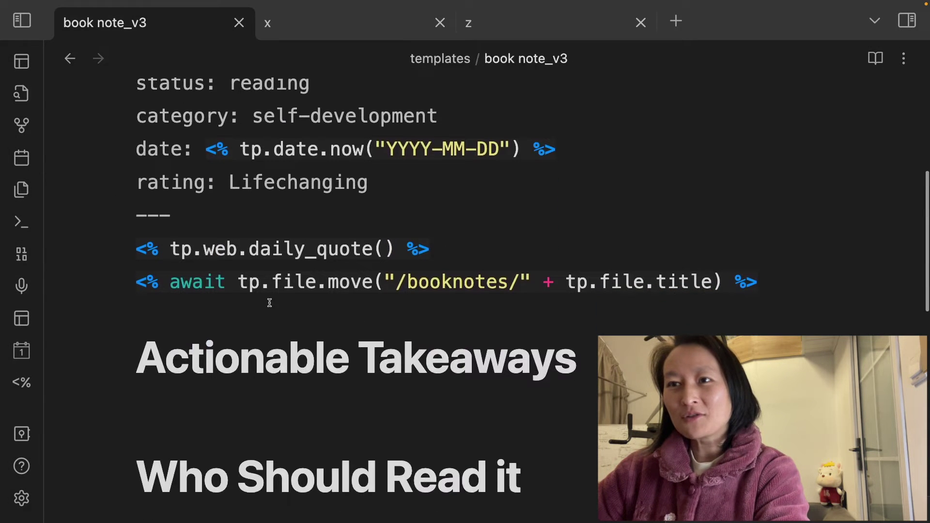
{"action": "left_click_drag", "start_coordinate": [260, 281], "coordinate": [240, 284]}
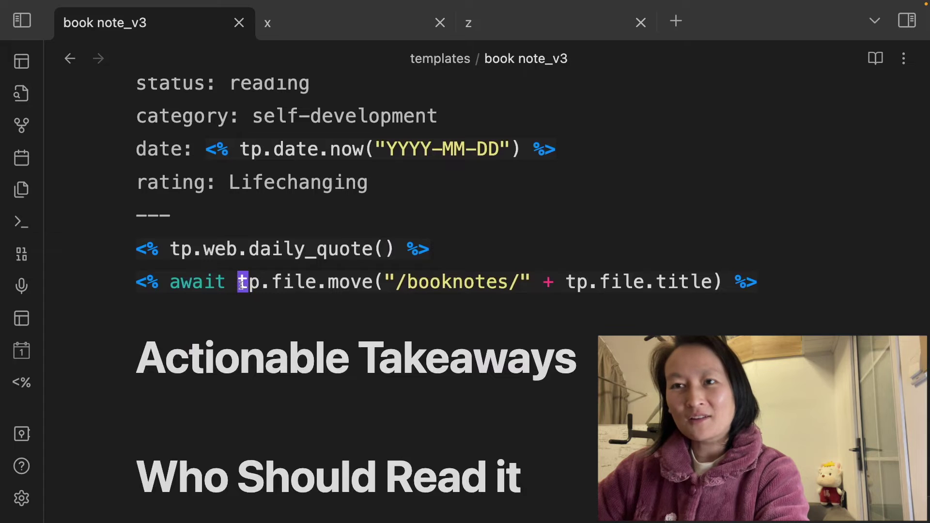
{"action": "left_click", "coordinate": [772, 284]}
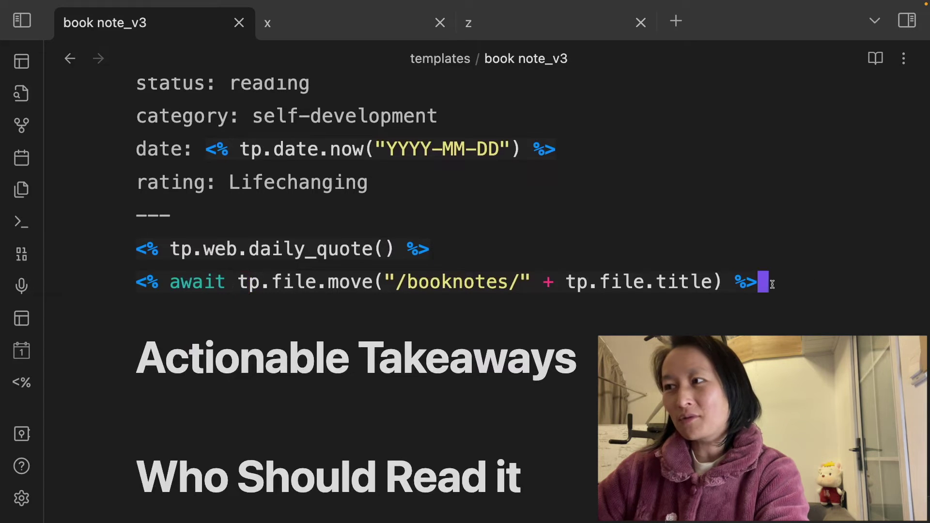
Highlight the tp.file.move("/booknotes/" + tp.file.title) call in the book note_v3 template
{"action": "left_click", "coordinate": [140, 289]}
{"action": "scroll", "coordinate": [252, 305], "scroll_direction": "down", "scroll_amount": 1}
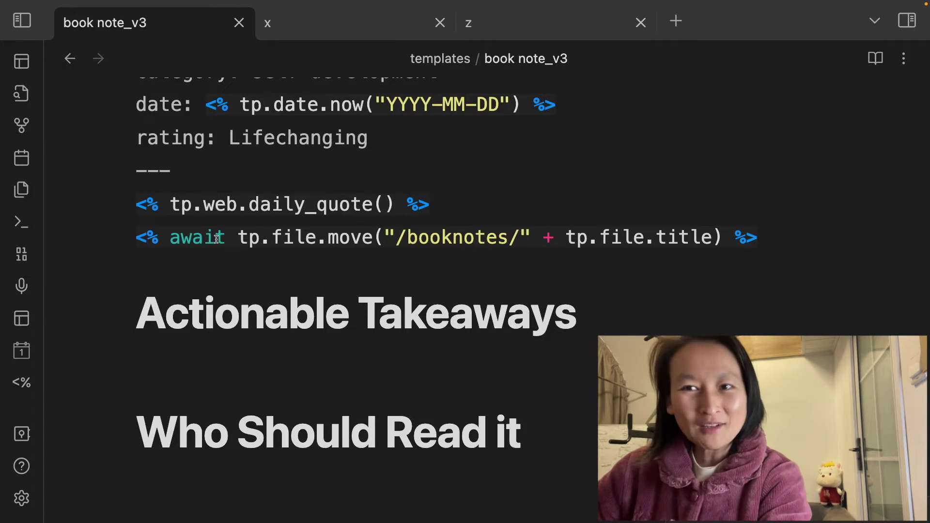
{"action": "left_click_drag", "start_coordinate": [237, 237], "coordinate": [723, 238]}
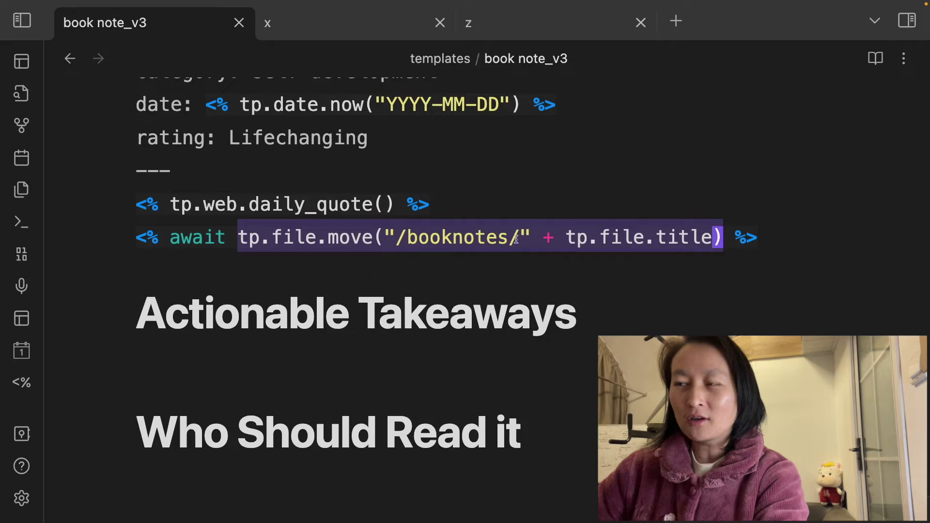
Show the file explorer and create a new folder named booknotes at the root of the vault
{"action": "key", "text": "super+backslash"}
{"action": "scroll", "coordinate": [184, 225], "scroll_direction": "up", "scroll_amount": 3}
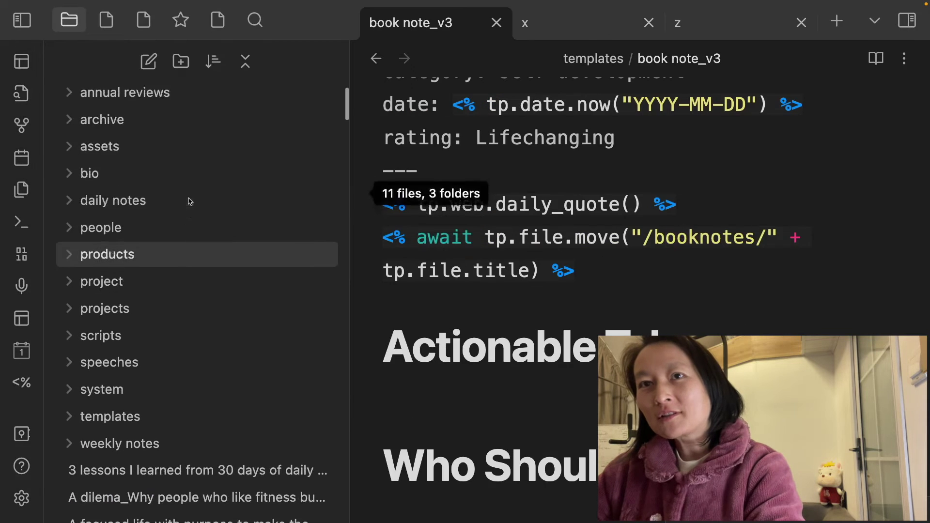
{"action": "scroll", "coordinate": [201, 333], "scroll_direction": "down", "scroll_amount": 3}
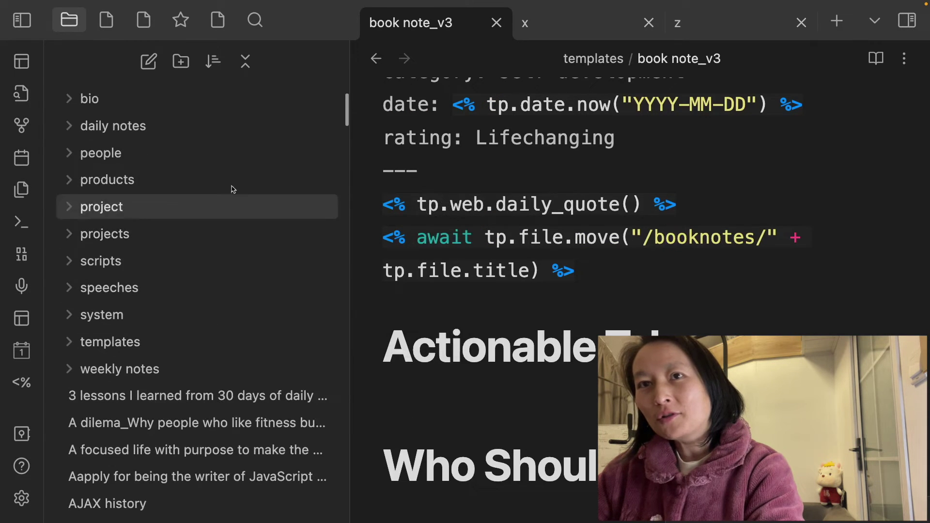
{"action": "scroll", "coordinate": [262, 171], "scroll_direction": "up", "scroll_amount": 3}
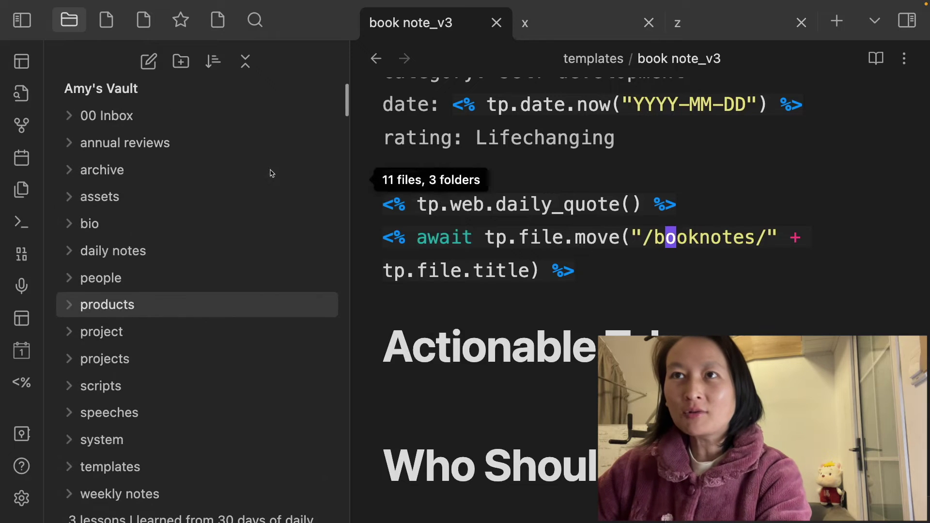
{"action": "left_click", "coordinate": [181, 61]}
{"action": "type", "text": "booknotes"}
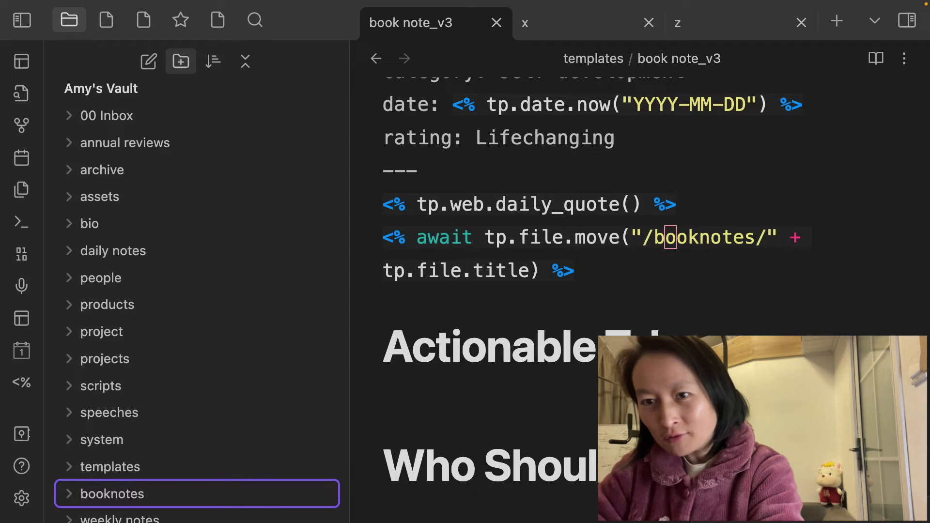
{"action": "key", "text": "Return"}
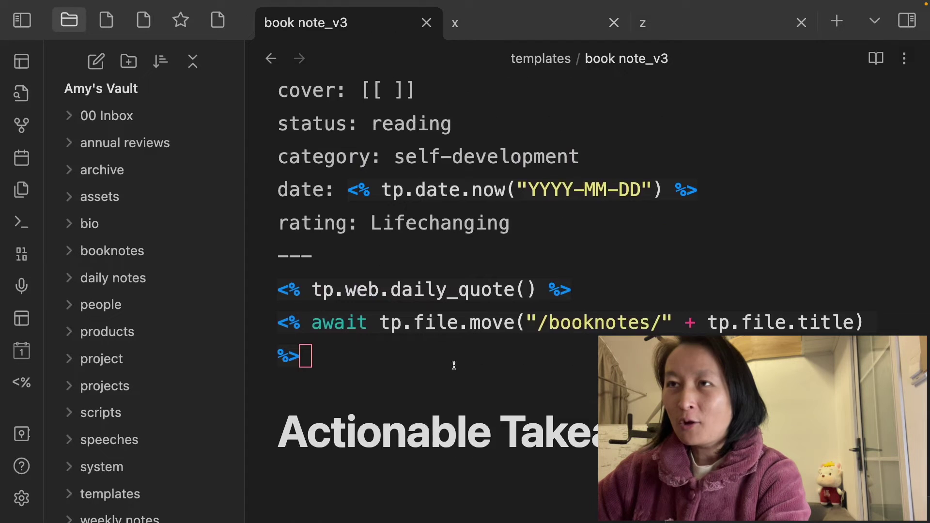
{"action": "scroll", "coordinate": [452, 367], "scroll_direction": "up", "scroll_amount": 3}
{"action": "scroll", "coordinate": [453, 367], "scroll_direction": "down", "scroll_amount": 2}
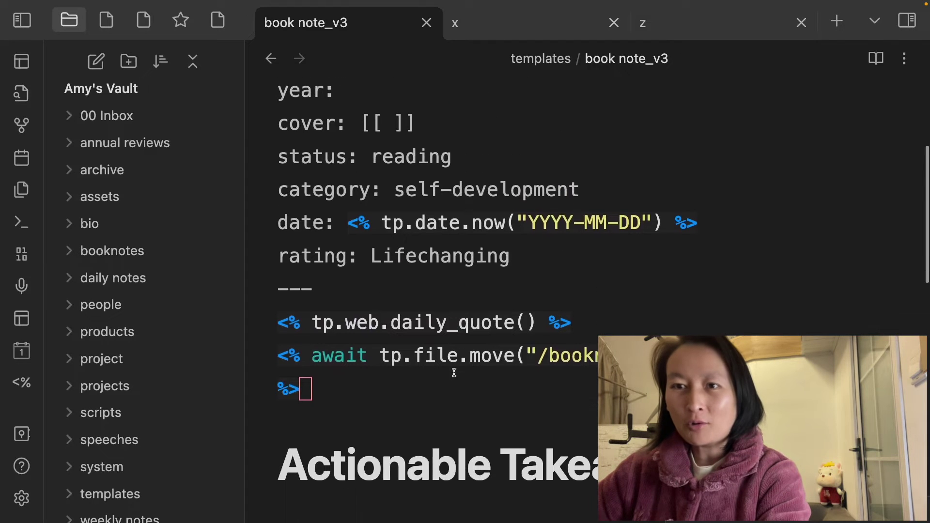
{"action": "scroll", "coordinate": [450, 391], "scroll_direction": "up", "scroll_amount": 3}
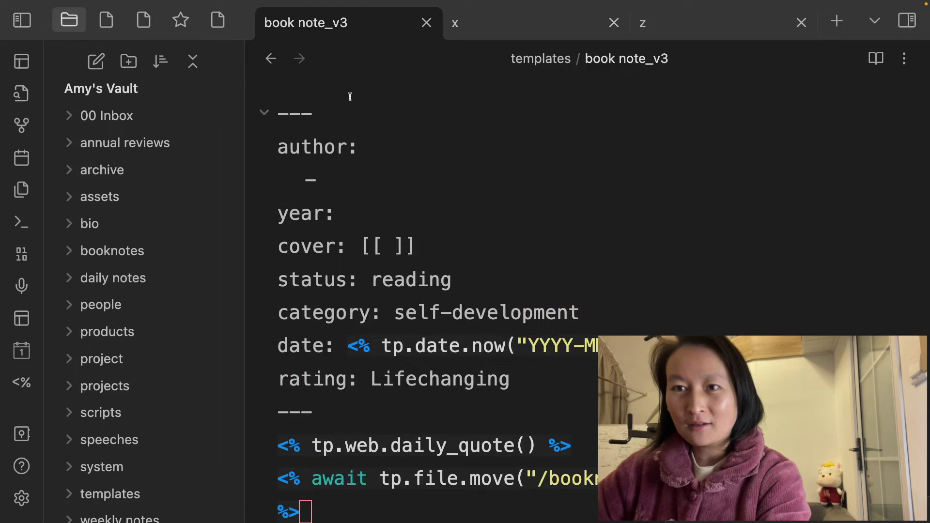
{"action": "scroll", "coordinate": [485, 297], "scroll_direction": "down", "scroll_amount": 3}
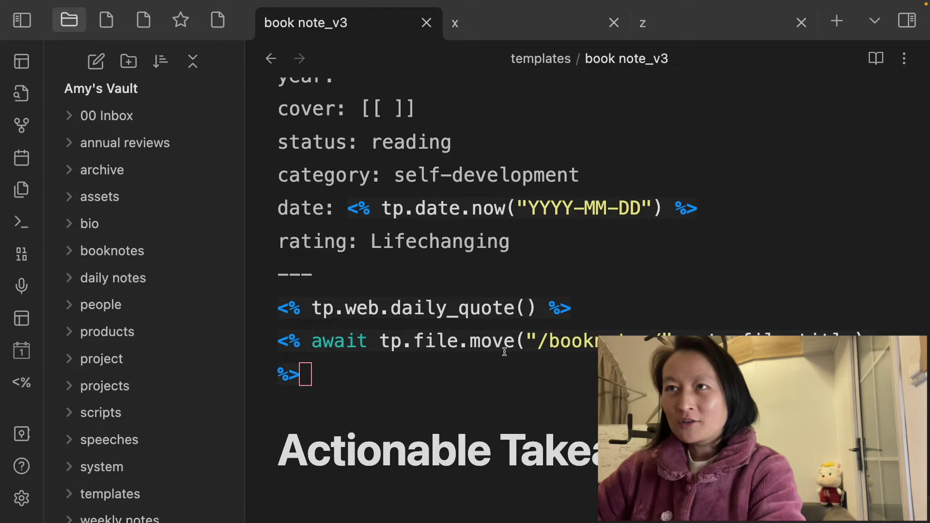
{"action": "scroll", "coordinate": [436, 228], "scroll_direction": "up", "scroll_amount": 2}
{"action": "scroll", "coordinate": [430, 242], "scroll_direction": "down", "scroll_amount": 1}
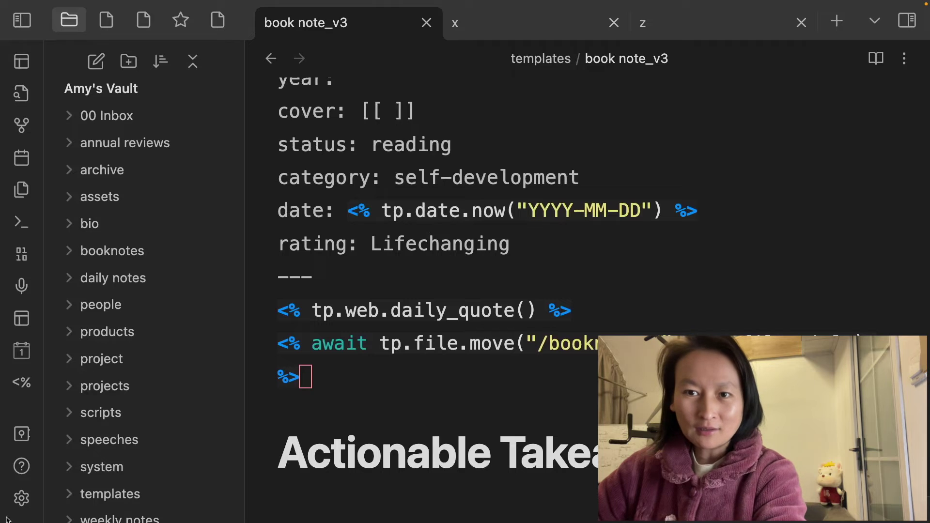
Set the Templater folder template for projects/booknotes to templates/book note_v3.md and close the settings
{"action": "left_click", "coordinate": [20, 498]}
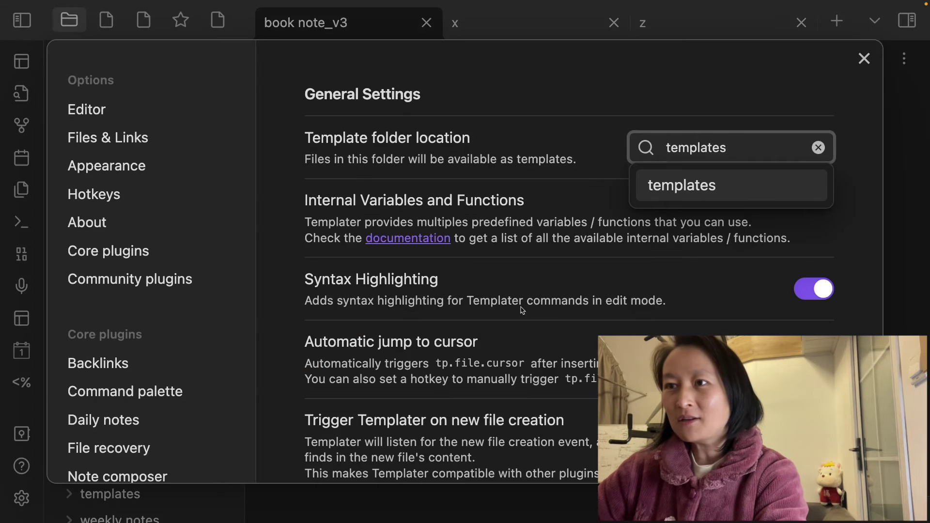
{"action": "scroll", "coordinate": [571, 315], "scroll_direction": "down", "scroll_amount": 10}
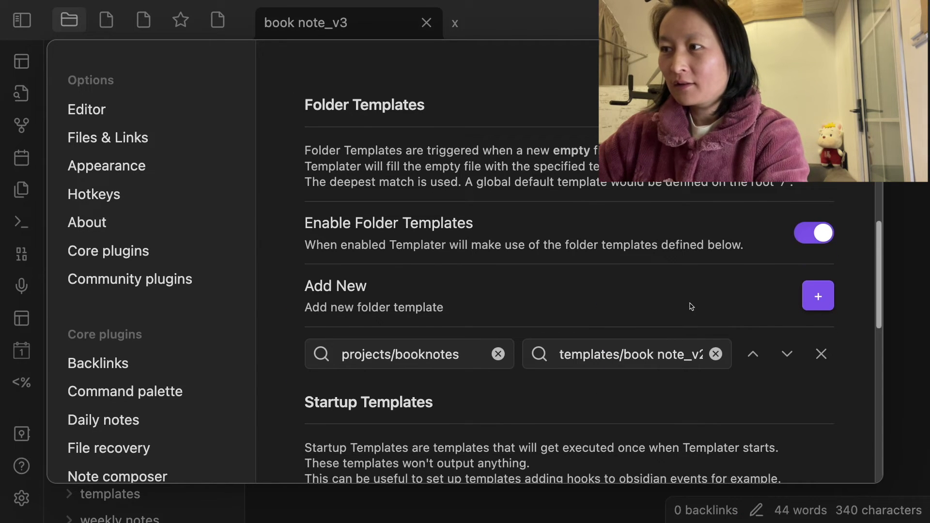
{"action": "left_click", "coordinate": [704, 357]}
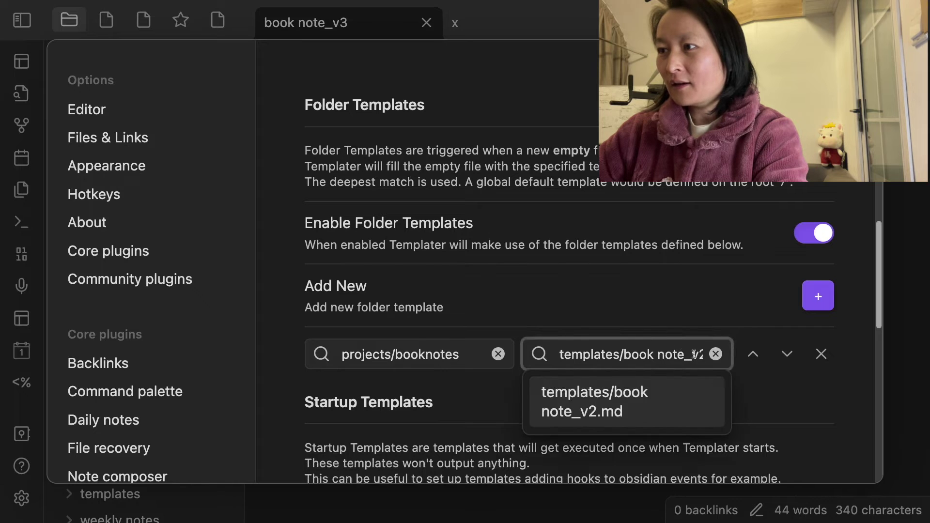
{"action": "key", "text": "Right"}
{"action": "key", "text": "Right"}
{"action": "key", "text": "Right"}
{"action": "key", "text": "Right"}
{"action": "key", "text": "Right"}
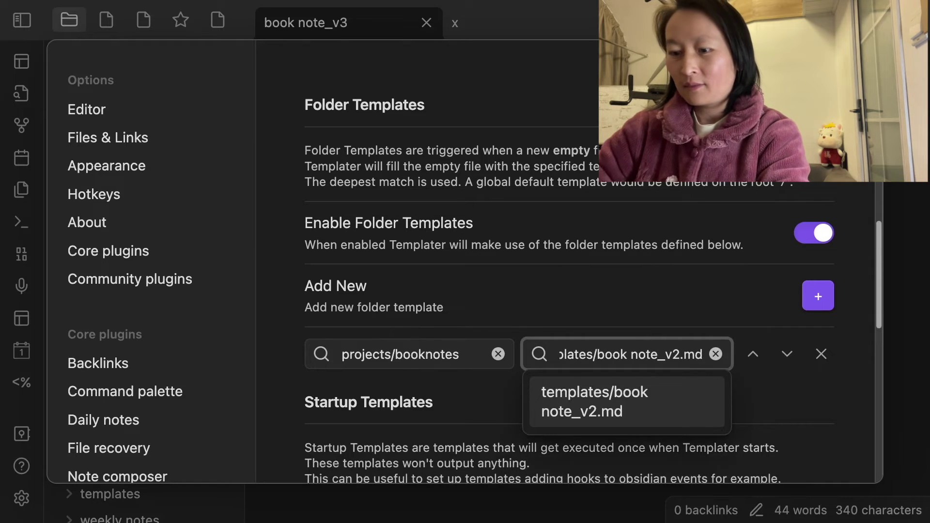
{"action": "key", "text": "BackSpace"}
{"action": "type", "text": "3"}
{"action": "key", "text": "Return"}
{"action": "left_click", "coordinate": [649, 301]}
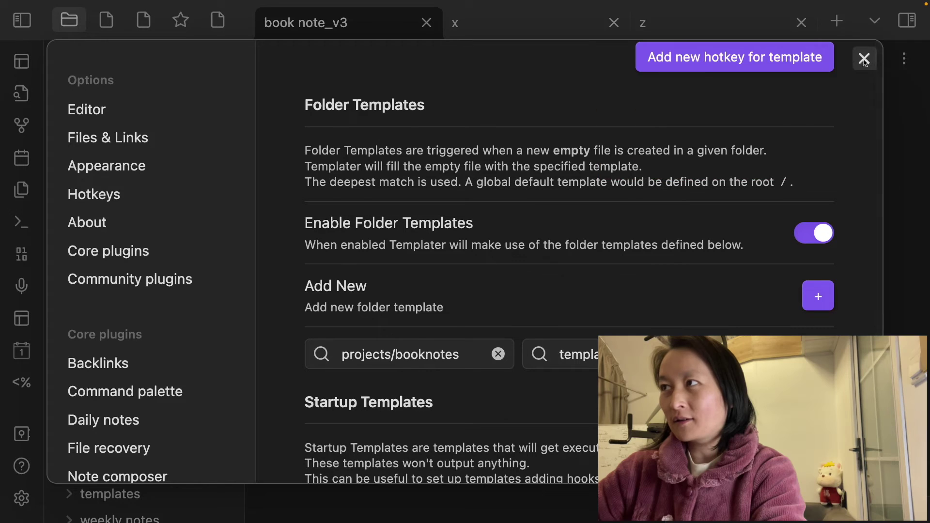
{"action": "left_click", "coordinate": [863, 58]}
Close the open x and z notes, leaving only the book note_v3 template open
{"action": "left_click", "coordinate": [542, 141]}
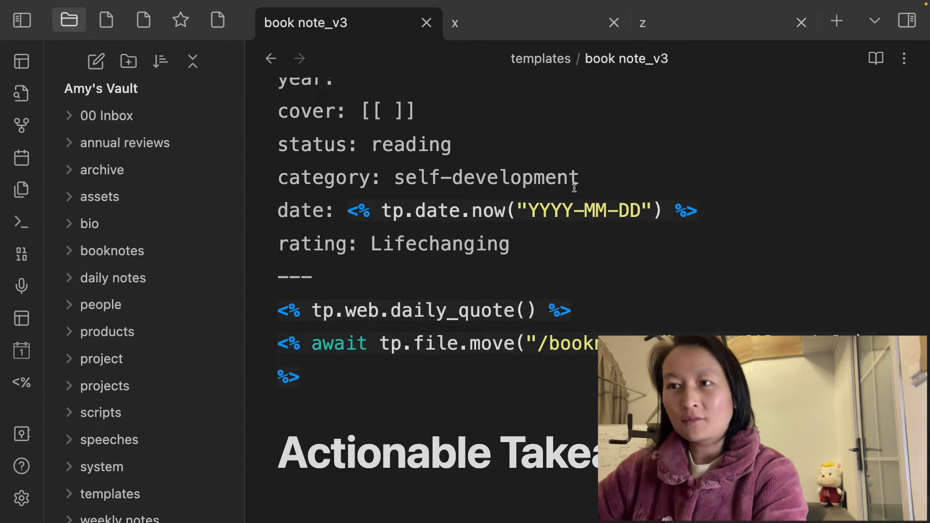
{"action": "scroll", "coordinate": [481, 322], "scroll_direction": "down", "scroll_amount": 1}
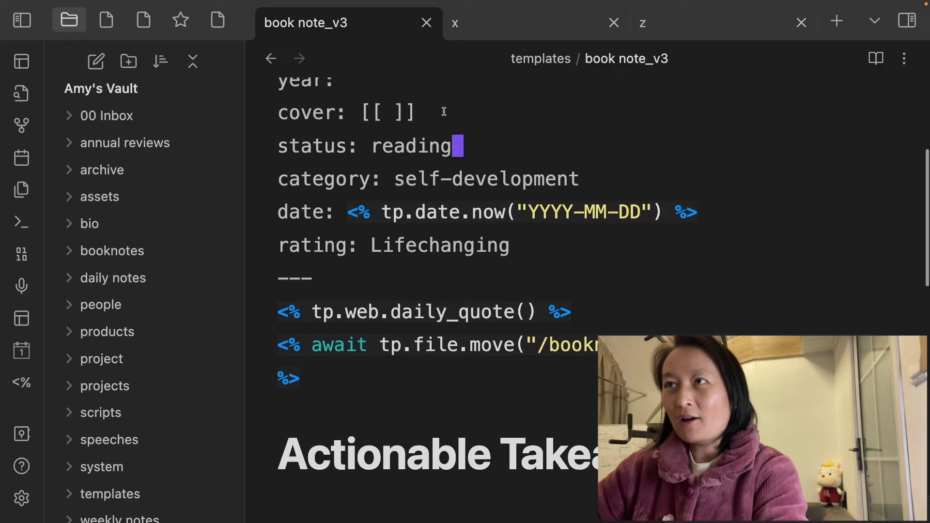
{"action": "left_click", "coordinate": [533, 23]}
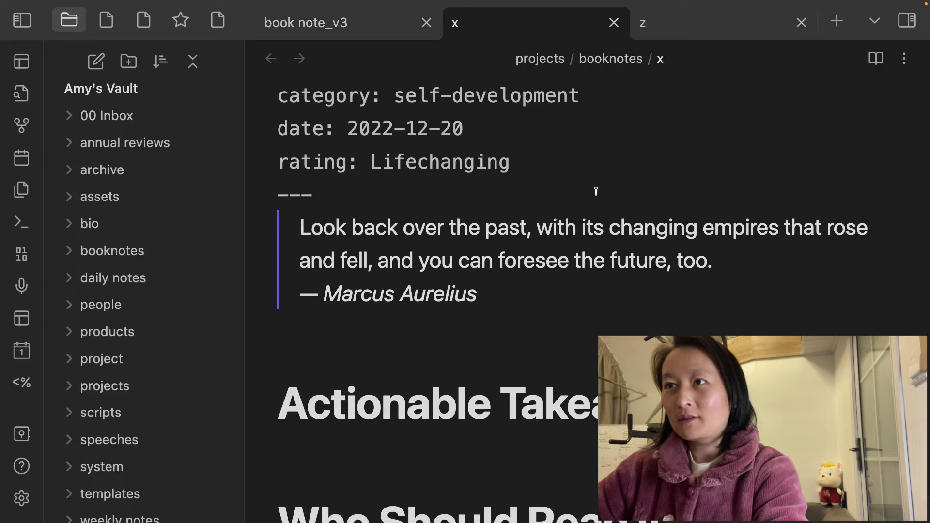
{"action": "left_click", "coordinate": [614, 23]}
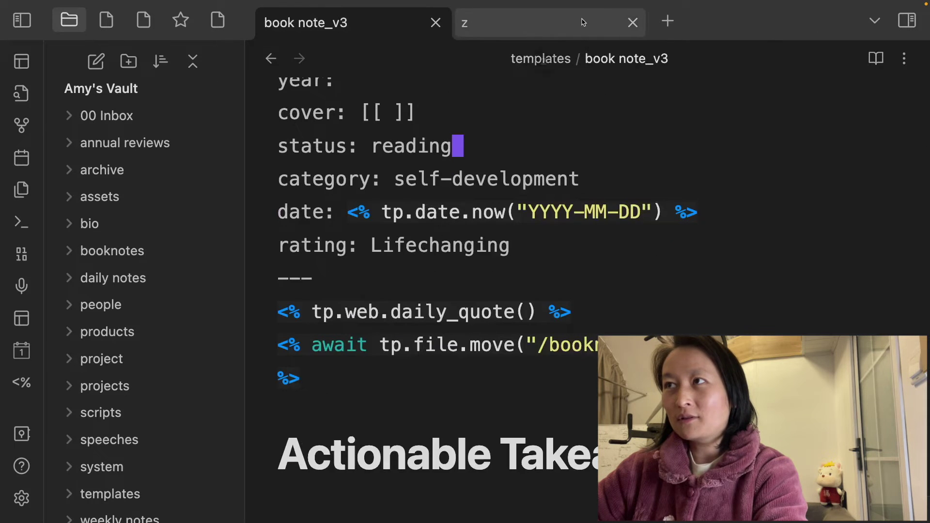
{"action": "left_click", "coordinate": [621, 23]}
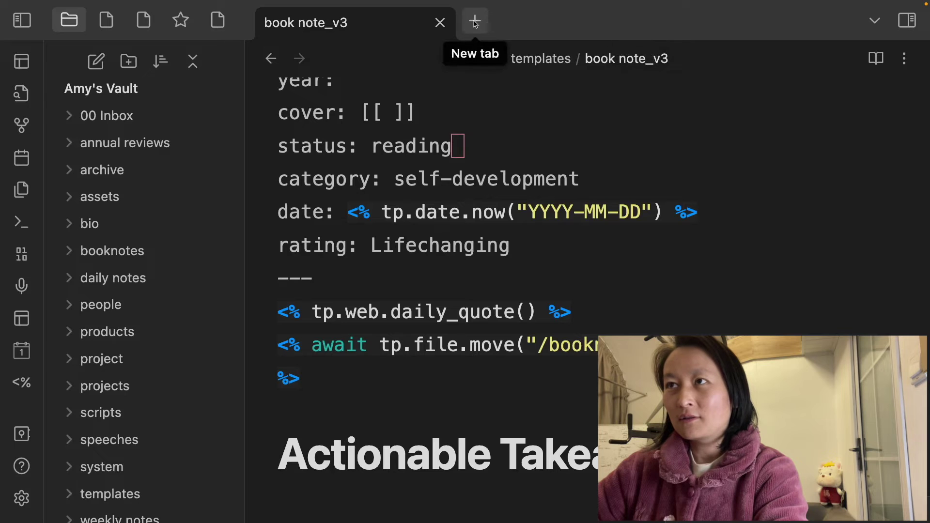
Create a note named "another booknote" in the projects/booknotes folder to test the move command
{"action": "left_click", "coordinate": [475, 22]}
{"action": "key", "text": "super+o"}
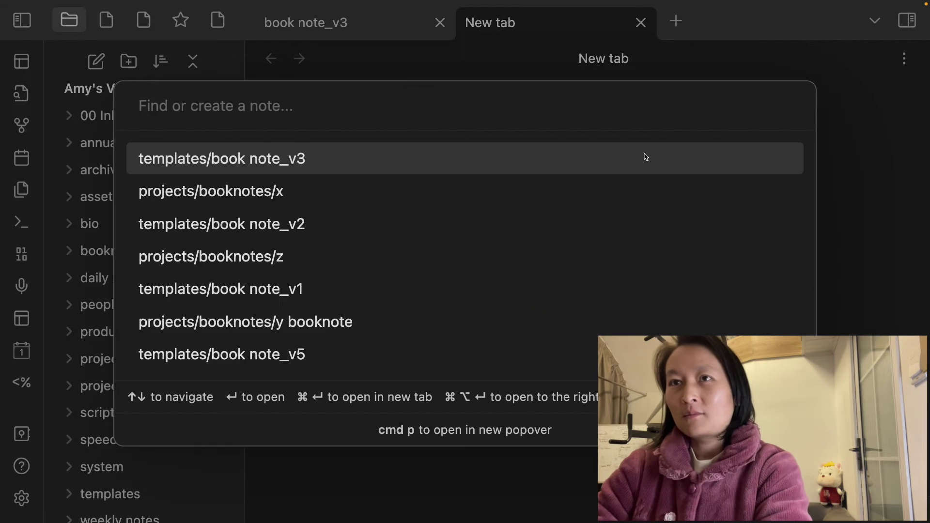
{"action": "type", "text": "projects/boo"}
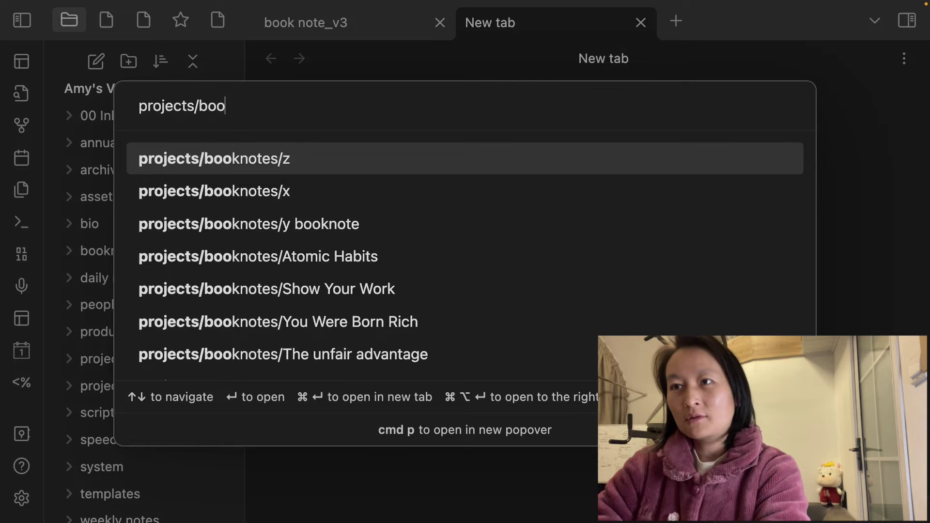
{"action": "type", "text": "knotes/anot"}
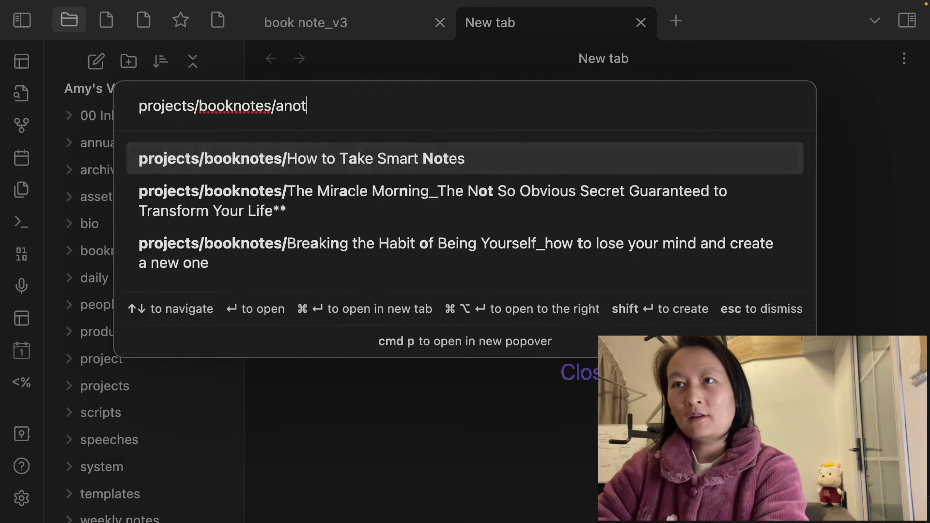
{"action": "type", "text": "her booknote"}
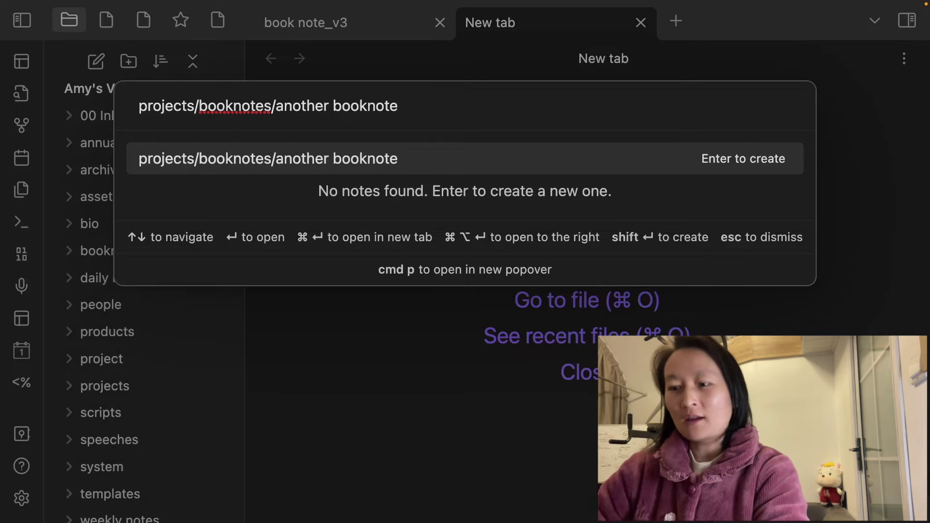
{"action": "key", "text": "Return"}
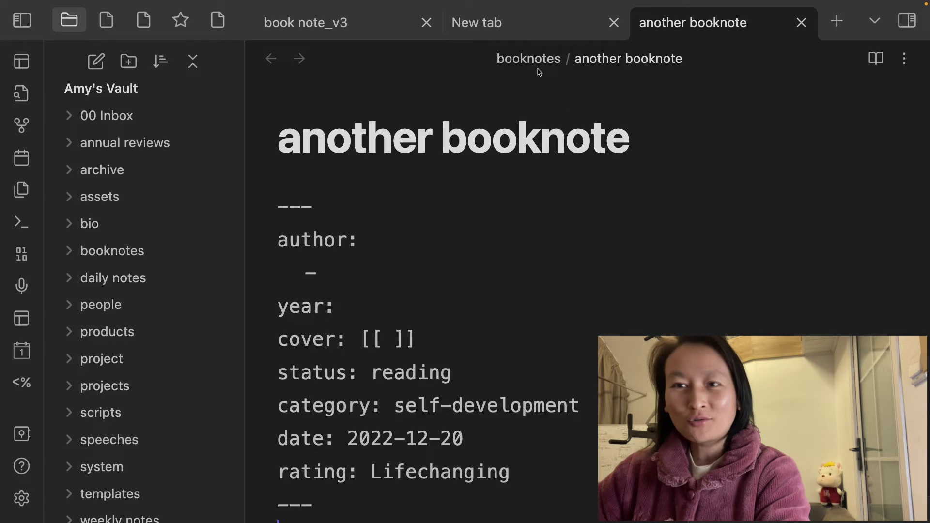
Return to book note_v3 to review its tp.file.move command, and close the another booknote and empty tabs
{"action": "key", "text": "ctrl+Tab"}
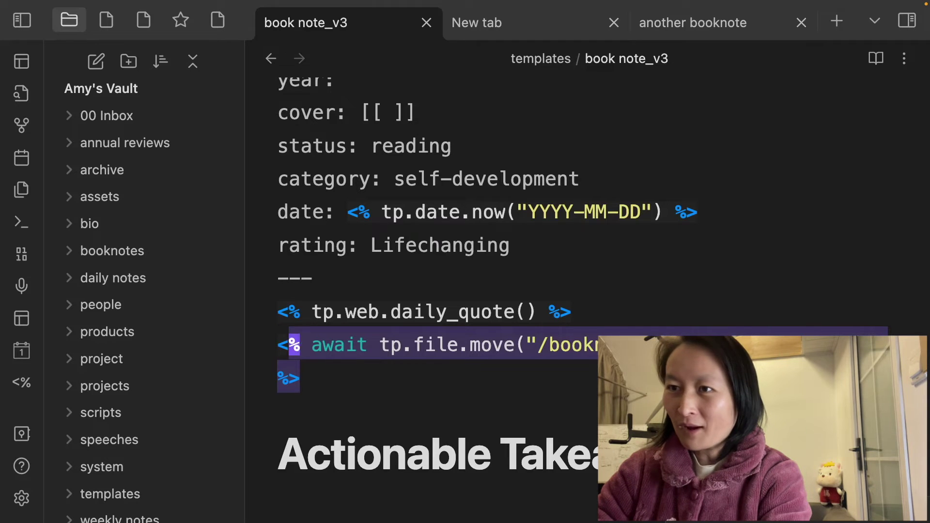
{"action": "key", "text": "l"}
{"action": "key", "text": "l"}
{"action": "key", "text": "l"}
{"action": "key", "text": "l"}
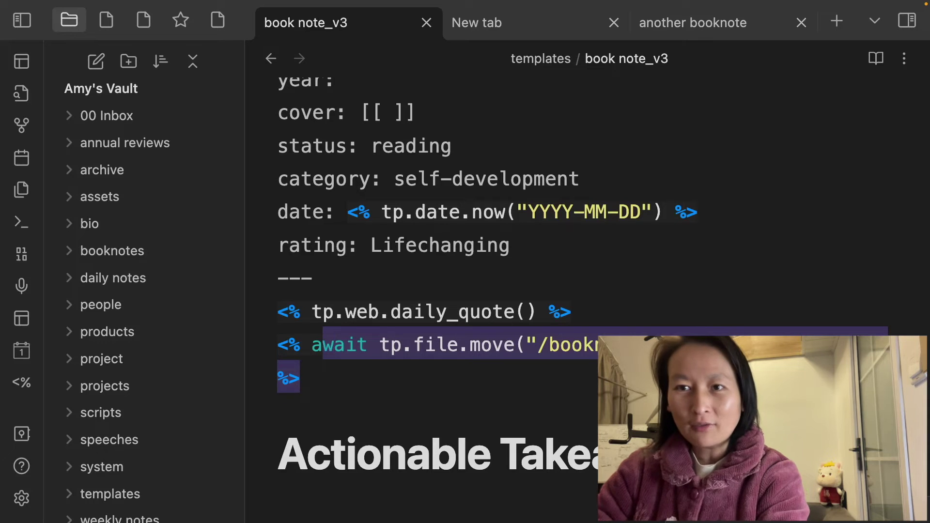
{"action": "key", "text": "l"}
{"action": "key", "text": "l"}
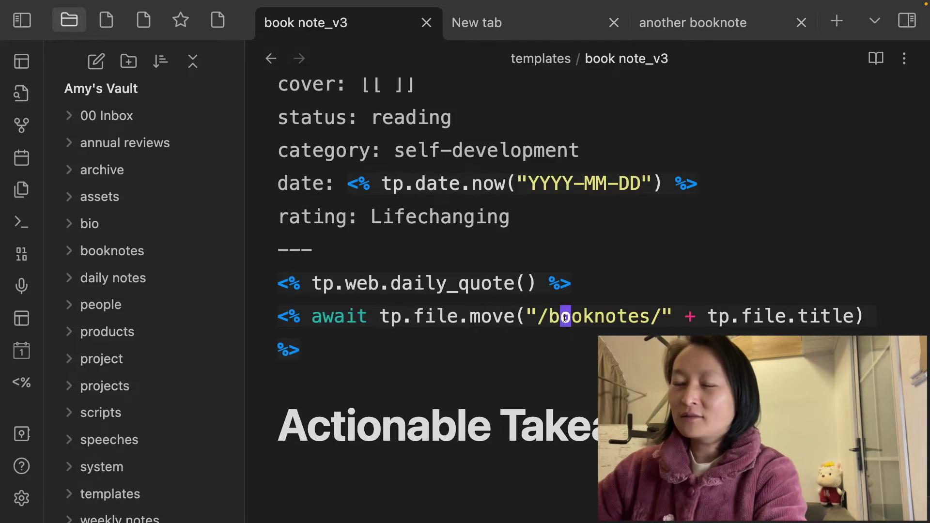
{"action": "left_click", "coordinate": [801, 23]}
{"action": "left_click", "coordinate": [639, 23]}
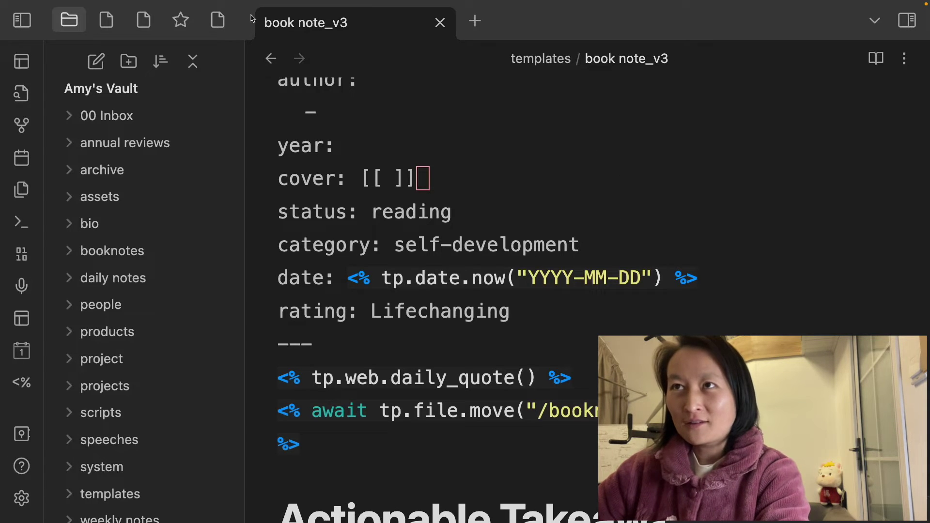
Open the templates/book note_v4 template in place of book note_v3 and examine the tp.system.suggester command in its status field
{"action": "scroll", "coordinate": [624, 276], "scroll_direction": "down", "scroll_amount": 2}
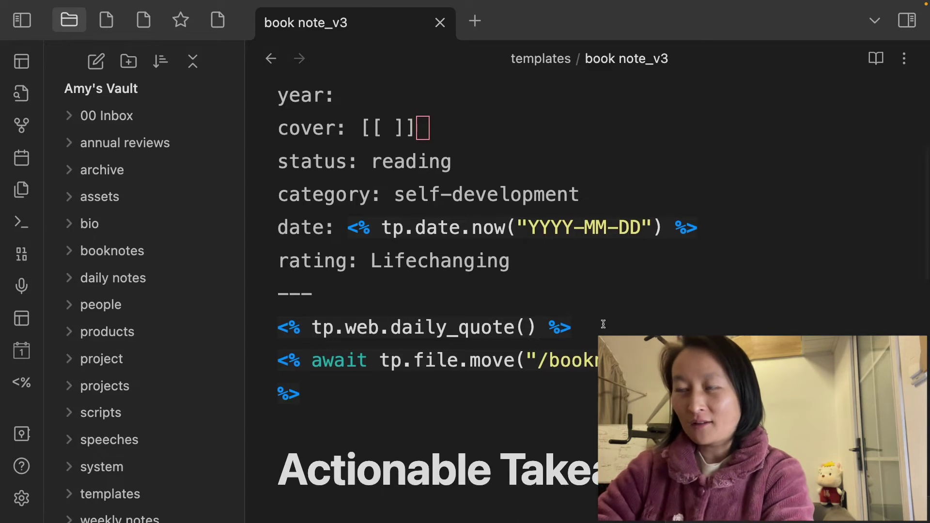
{"action": "key", "text": "super+o"}
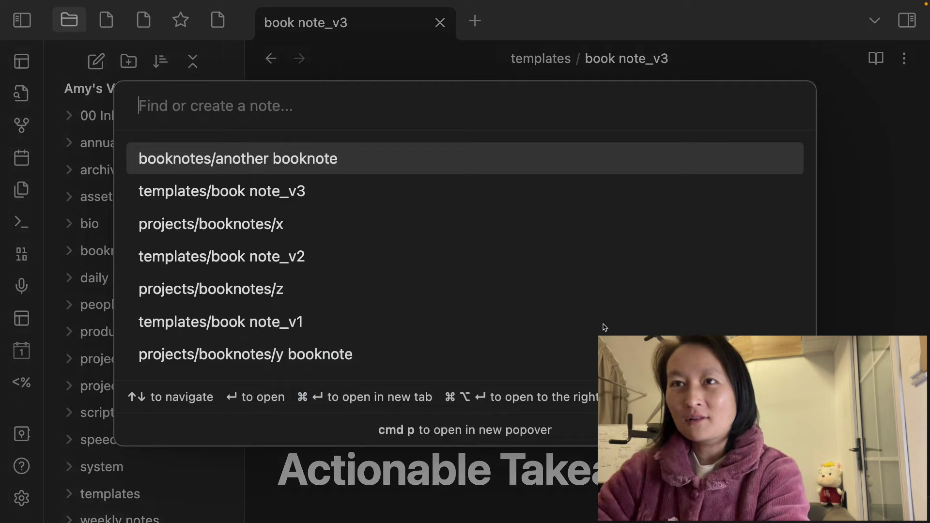
{"action": "type", "text": "book"}
{"action": "key", "text": "Down"}
{"action": "key", "text": "Down"}
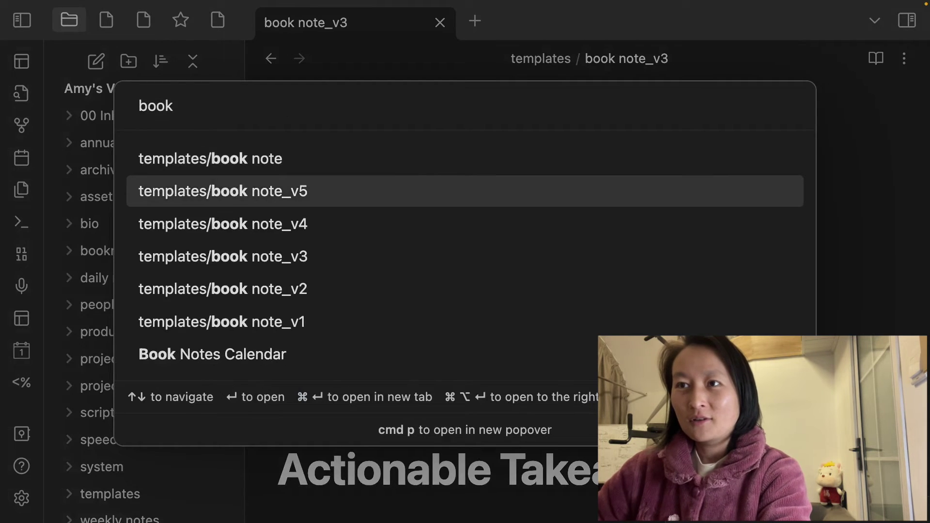
{"action": "key", "text": "Escape"}
{"action": "scroll", "coordinate": [463, 345], "scroll_direction": "down", "scroll_amount": 3}
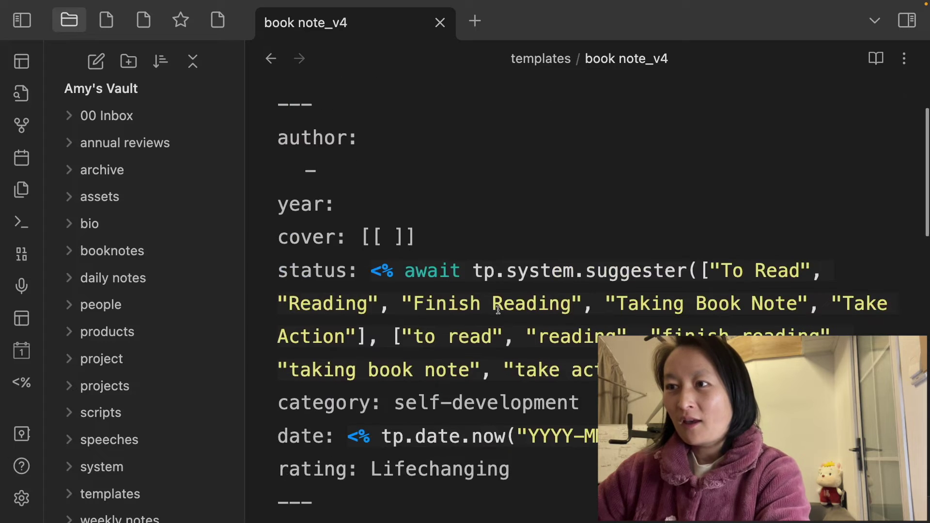
{"action": "scroll", "coordinate": [500, 227], "scroll_direction": "down", "scroll_amount": 1}
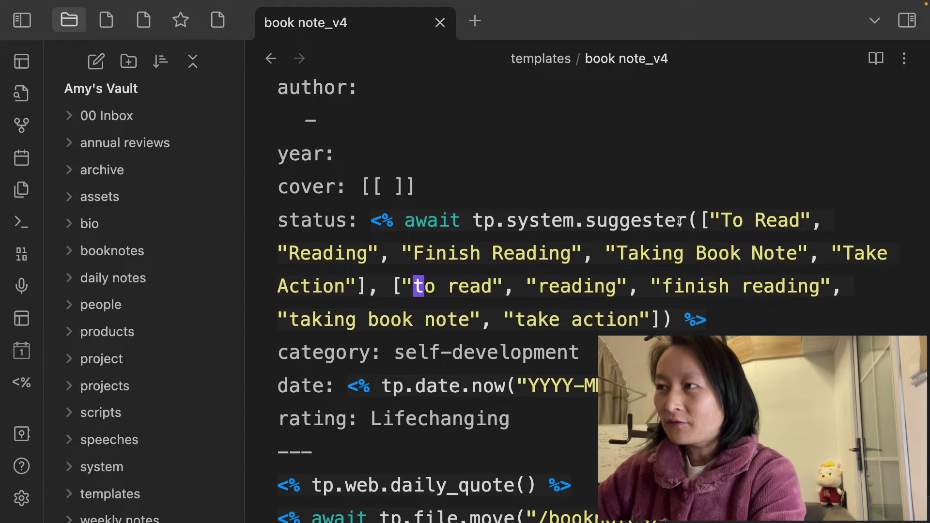
Examine the display options and matching stored values in the status field's tp.system.suggester command
{"action": "left_click_drag", "start_coordinate": [699, 221], "coordinate": [658, 315]}
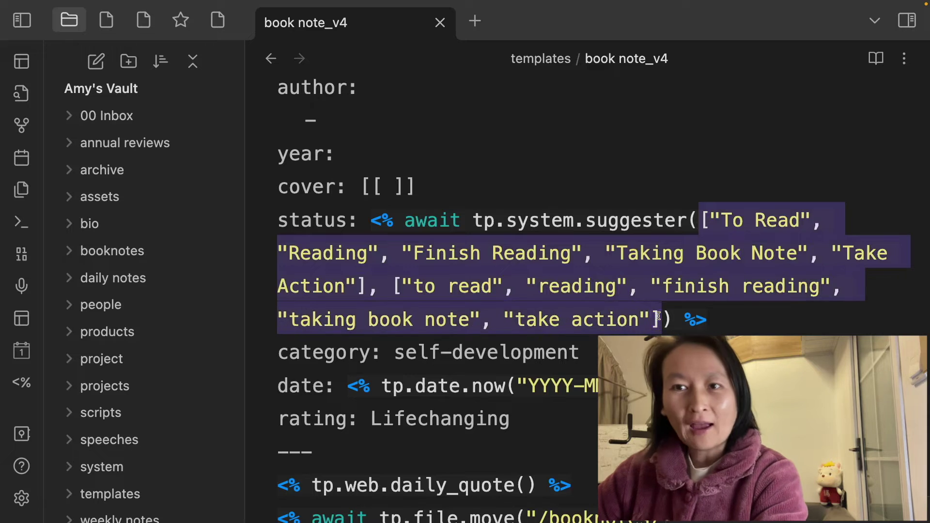
{"action": "left_click", "coordinate": [702, 219]}
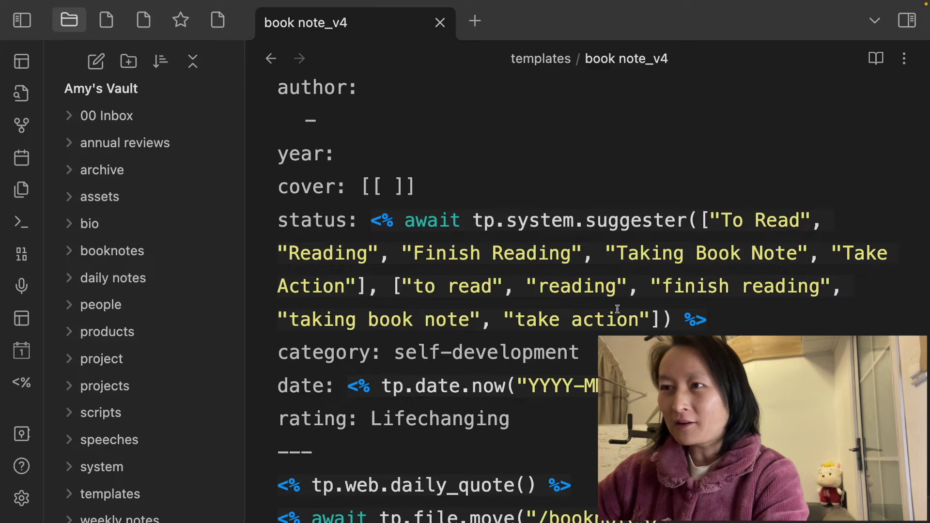
{"action": "left_click", "coordinate": [555, 319]}
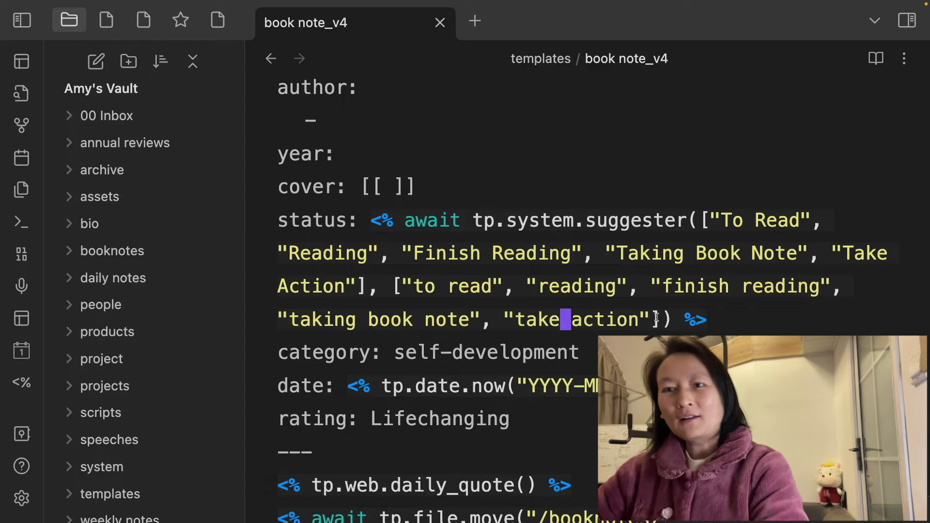
Set the Templater folder template for projects/booknotes to templates/book note_v4.md and close the settings
{"action": "left_click", "coordinate": [21, 502]}
{"action": "scroll", "coordinate": [532, 397], "scroll_direction": "down", "scroll_amount": 10}
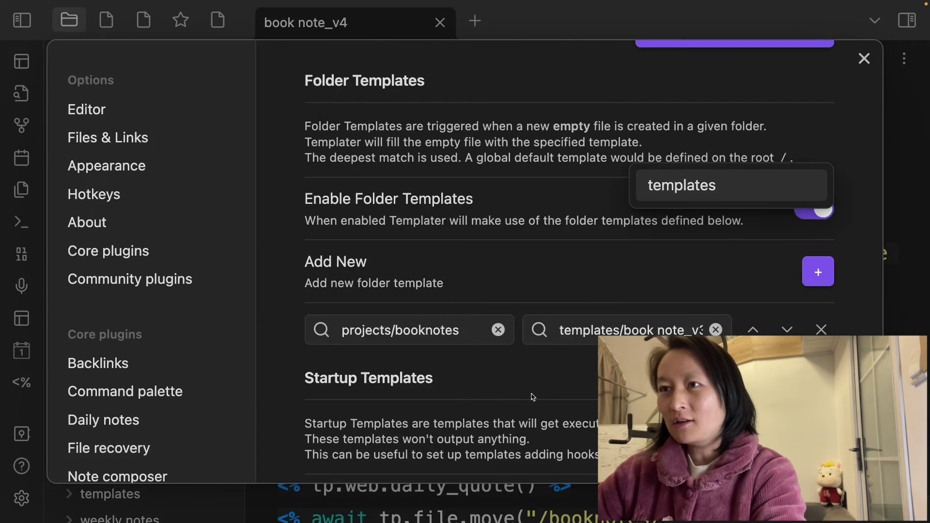
{"action": "scroll", "coordinate": [746, 302], "scroll_direction": "down", "scroll_amount": 1}
{"action": "left_click", "coordinate": [679, 289]}
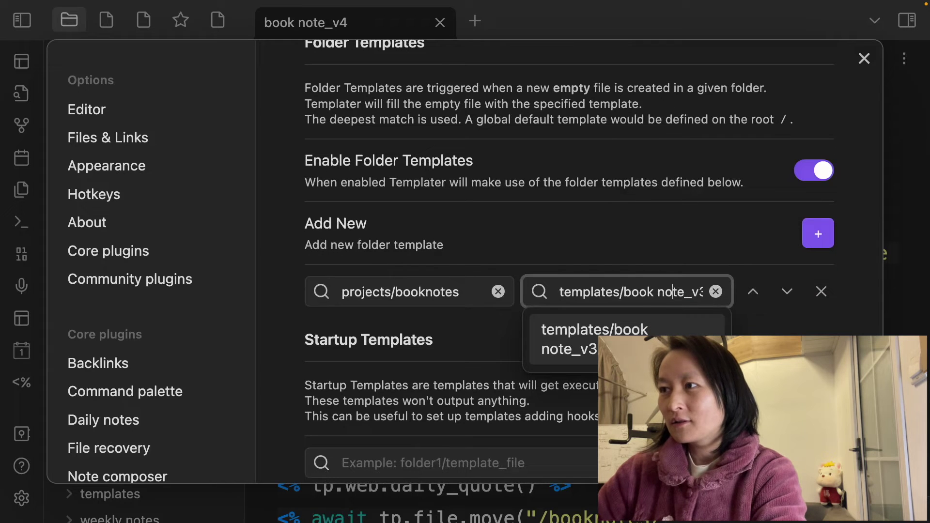
{"action": "key", "text": "BackSpace"}
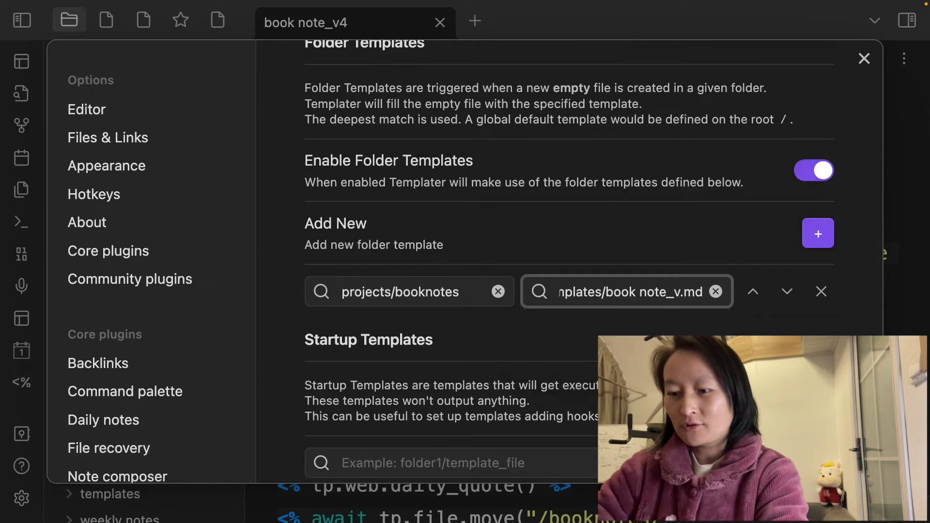
{"action": "type", "text": "4"}
{"action": "left_click", "coordinate": [663, 243]}
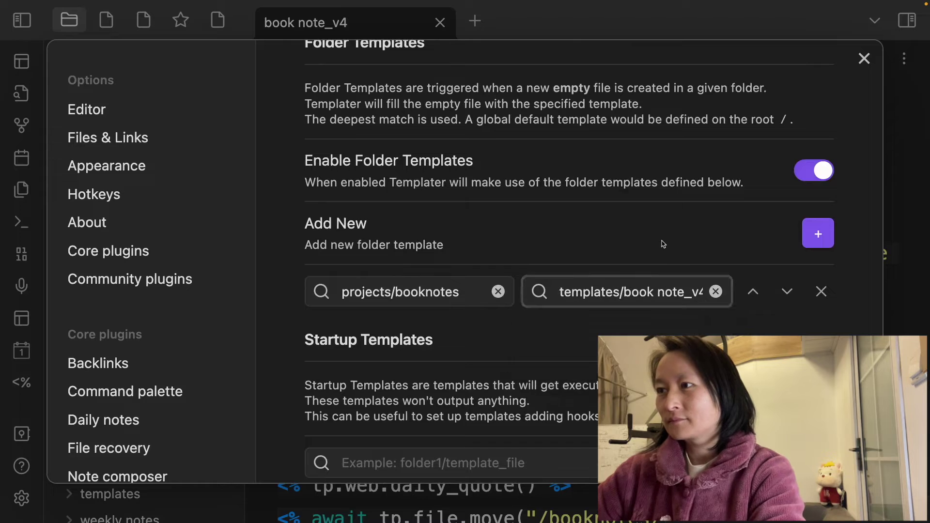
{"action": "left_click", "coordinate": [863, 59]}
Create a note named "new booknote" in projects/booknotes in a new tab and choose To Read as its status
{"action": "left_click", "coordinate": [476, 21]}
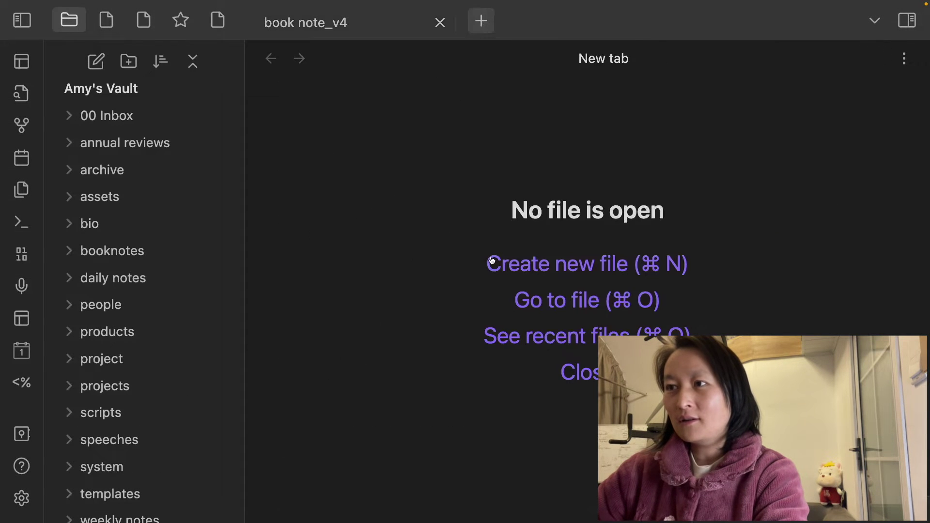
{"action": "key", "text": "super+o"}
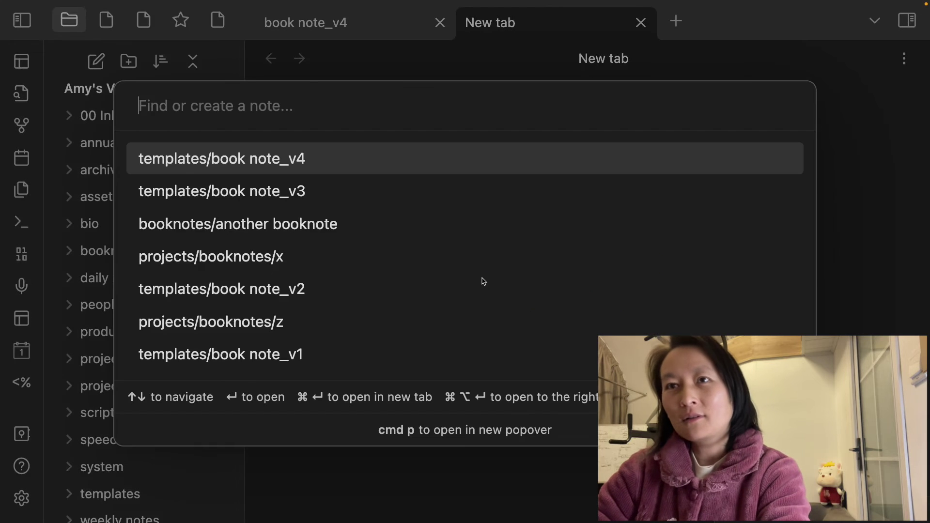
{"action": "type", "text": "projects"}
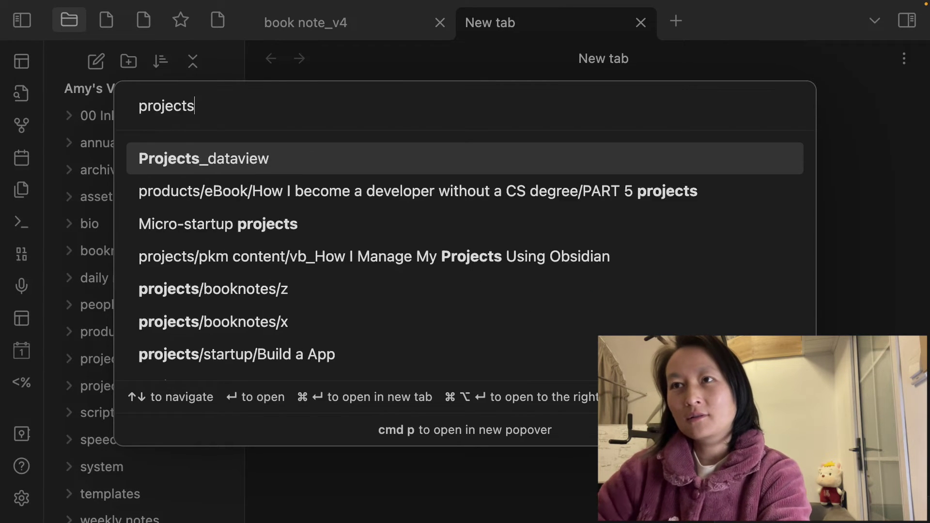
{"action": "type", "text": "/"}
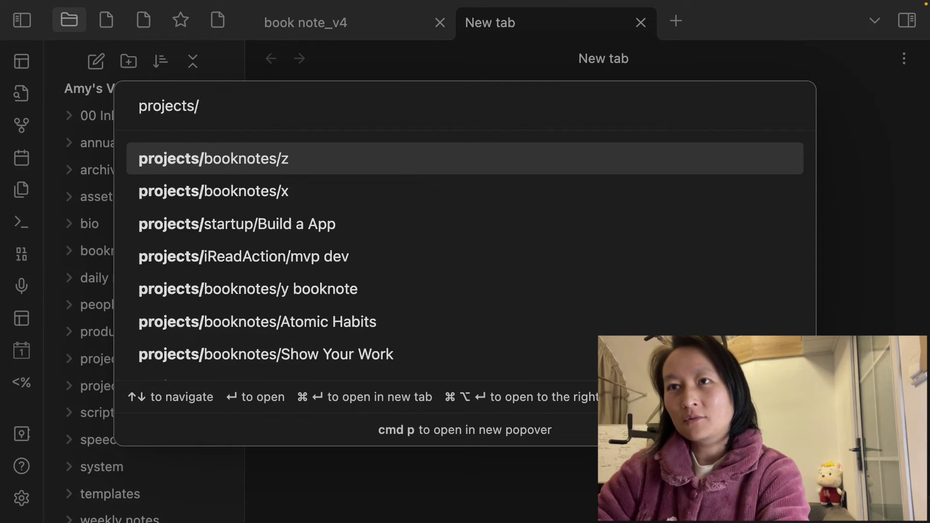
{"action": "type", "text": "booknotes/"}
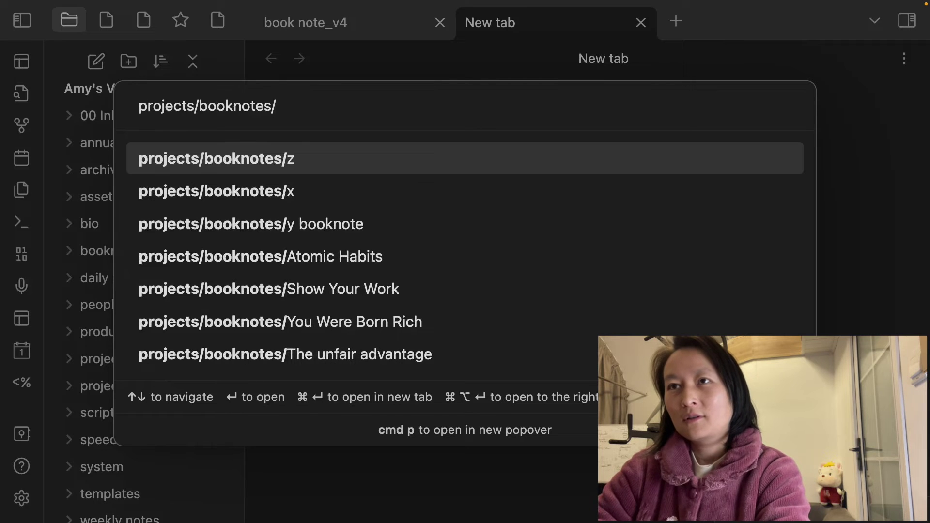
{"action": "type", "text": "new b"}
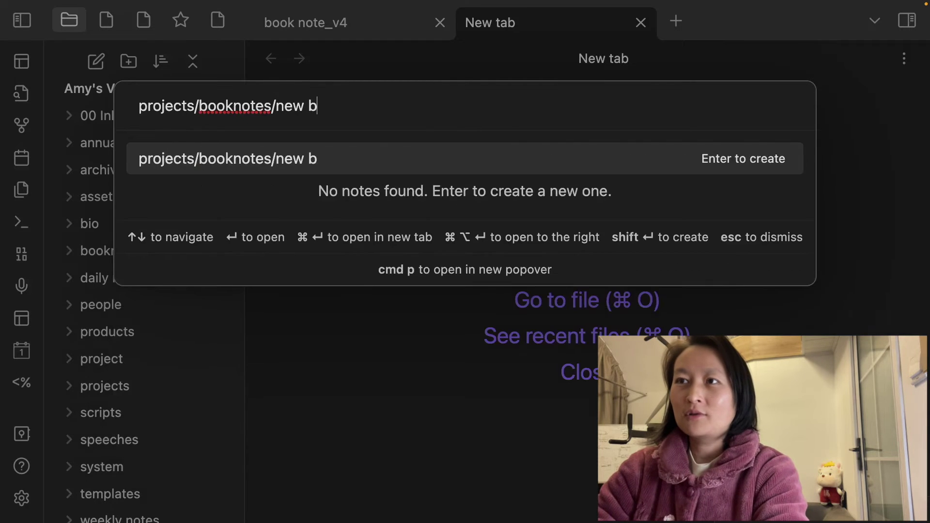
{"action": "type", "text": "ooknote"}
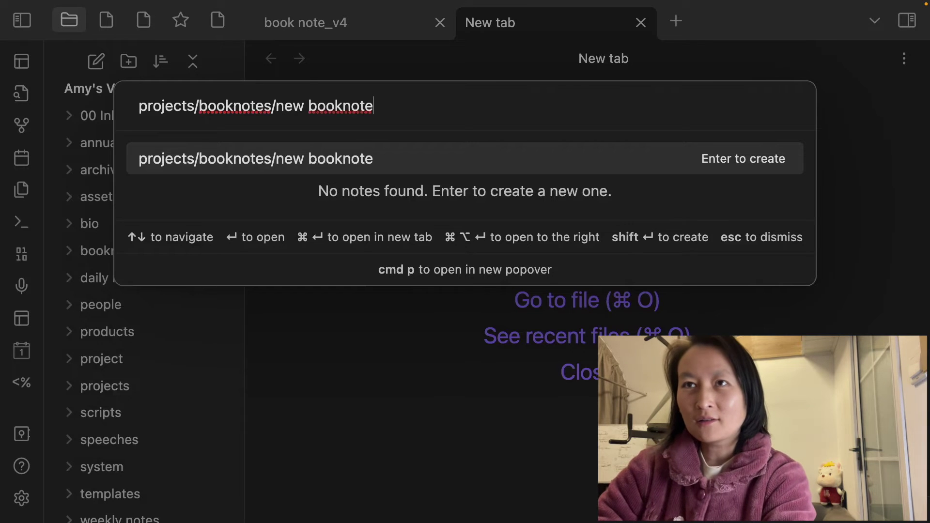
{"action": "key", "text": "Return"}
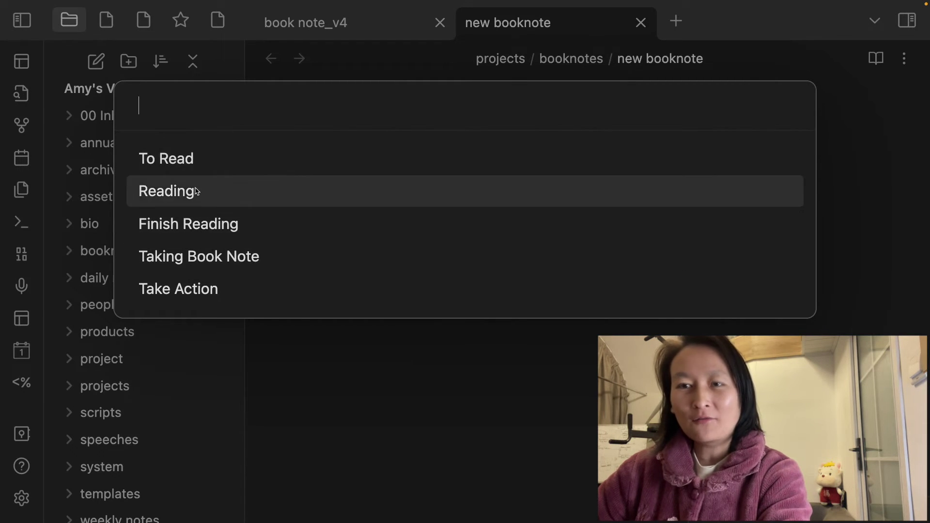
{"action": "left_click", "coordinate": [196, 162]}
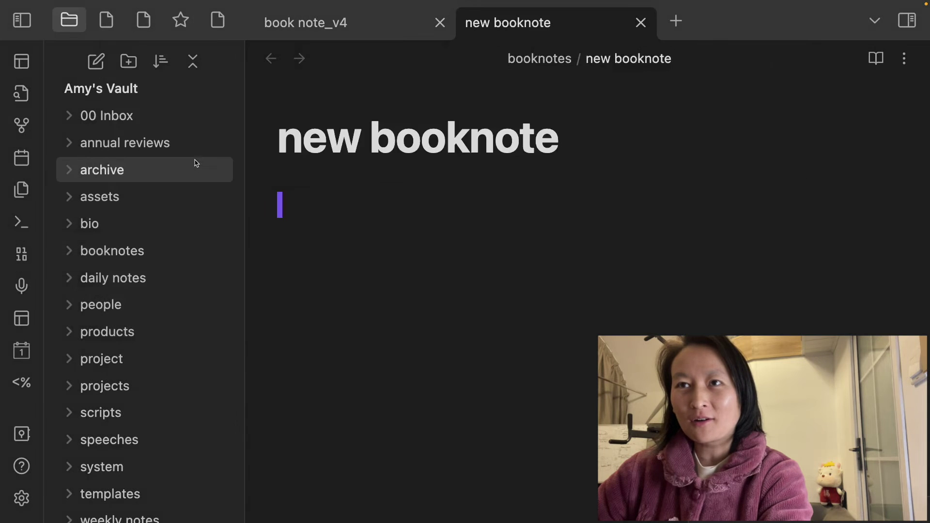
Review the new booknote's generated status, category, date and rating fields and the inserted daily quote
{"action": "scroll", "coordinate": [538, 299], "scroll_direction": "down", "scroll_amount": 2}
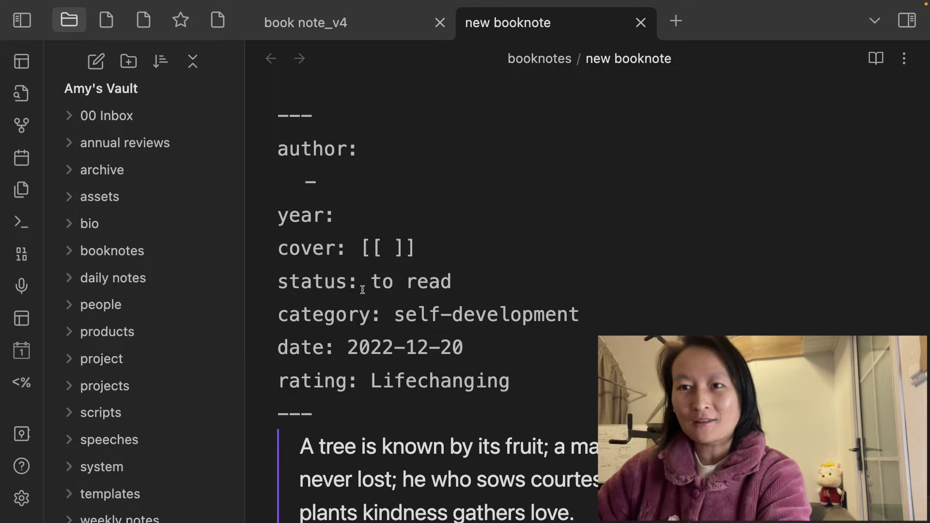
{"action": "scroll", "coordinate": [491, 311], "scroll_direction": "down", "scroll_amount": 1}
{"action": "scroll", "coordinate": [491, 311], "scroll_direction": "down", "scroll_amount": 2}
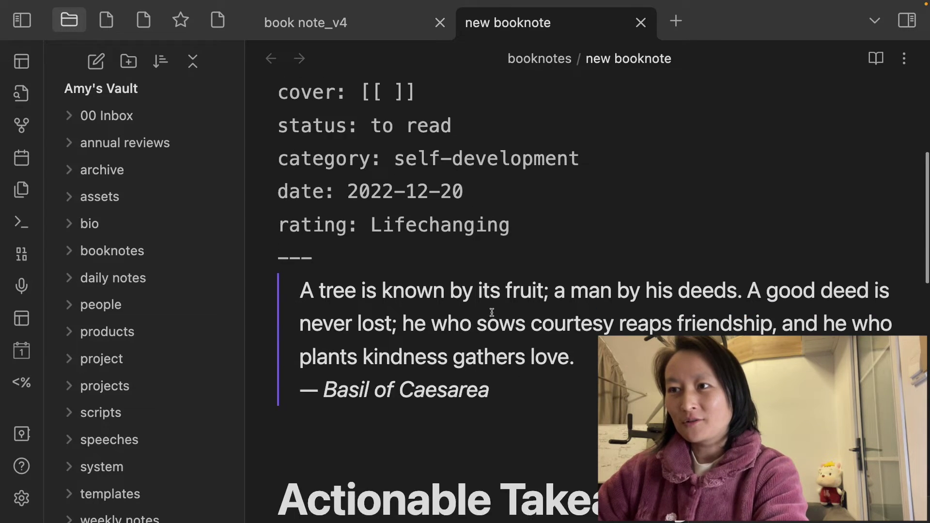
{"action": "scroll", "coordinate": [478, 359], "scroll_direction": "down", "scroll_amount": 3}
{"action": "scroll", "coordinate": [478, 339], "scroll_direction": "up", "scroll_amount": 7}
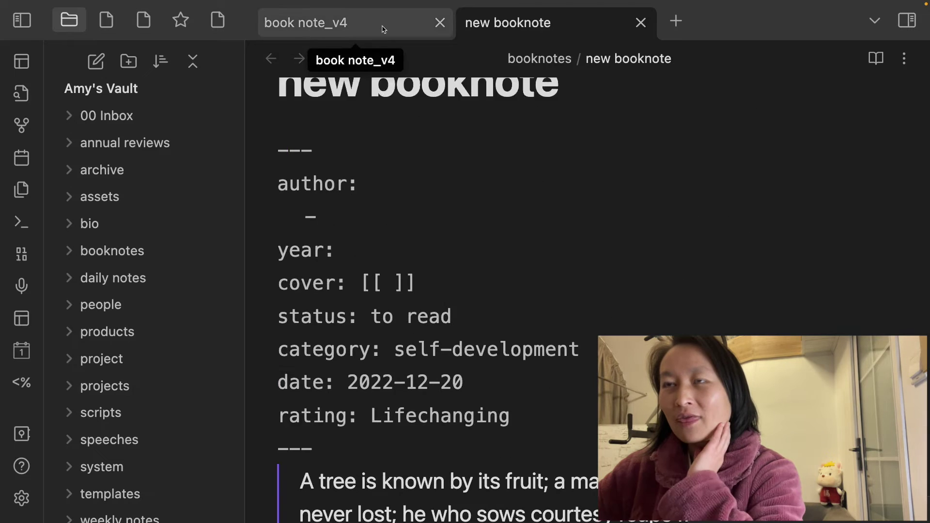
Return to book note_v4 and compare the suggester's "To Read" option with its stored value
{"action": "left_click", "coordinate": [384, 24]}
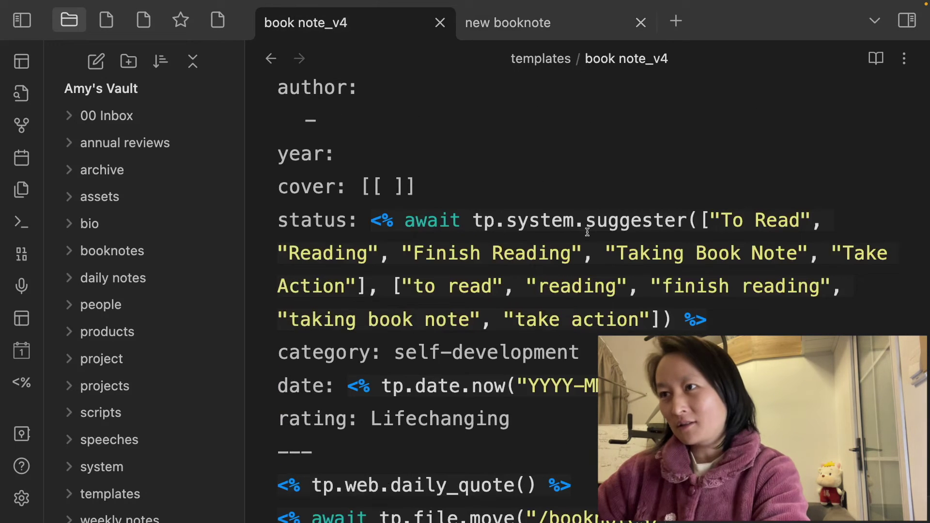
{"action": "scroll", "coordinate": [552, 293], "scroll_direction": "down", "scroll_amount": 1}
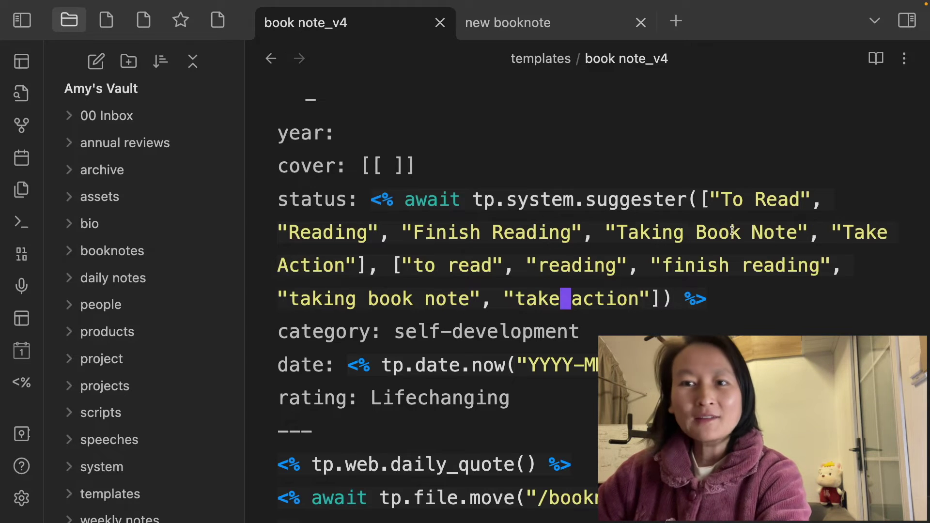
{"action": "left_click", "coordinate": [710, 208]}
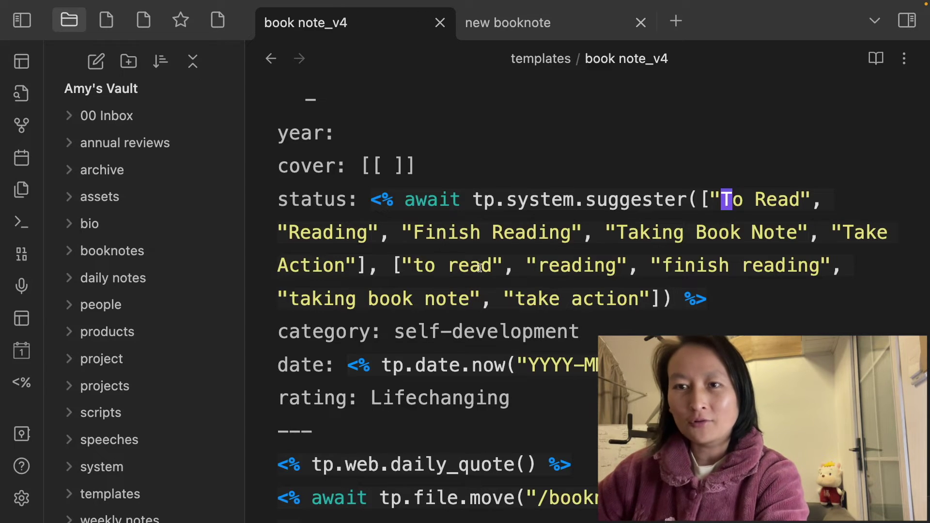
{"action": "scroll", "coordinate": [480, 268], "scroll_direction": "up", "scroll_amount": 4}
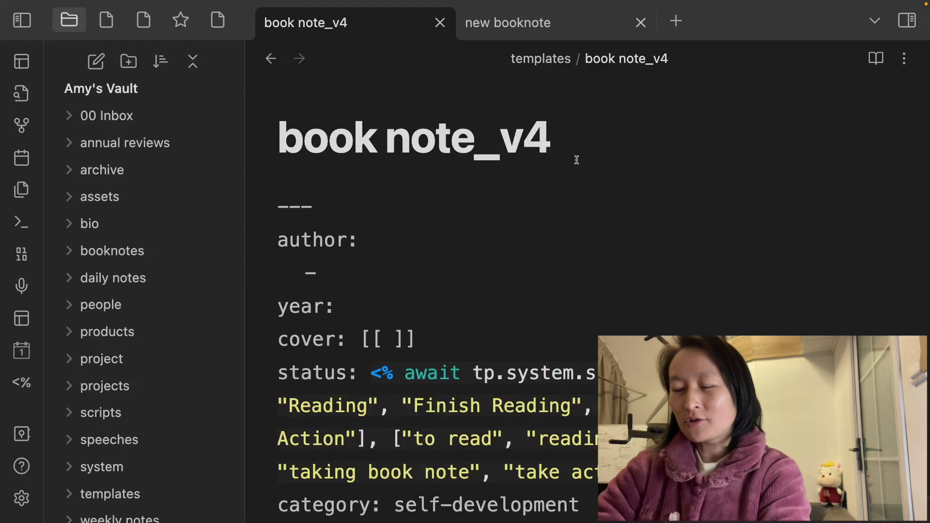
Open the templates/book note_v5 template in place of book note_v4 and go to its category suggester command
{"action": "key", "text": "super+o"}
{"action": "type", "text": "boo"}
{"action": "key", "text": "Down"}
{"action": "key", "text": "Return"}
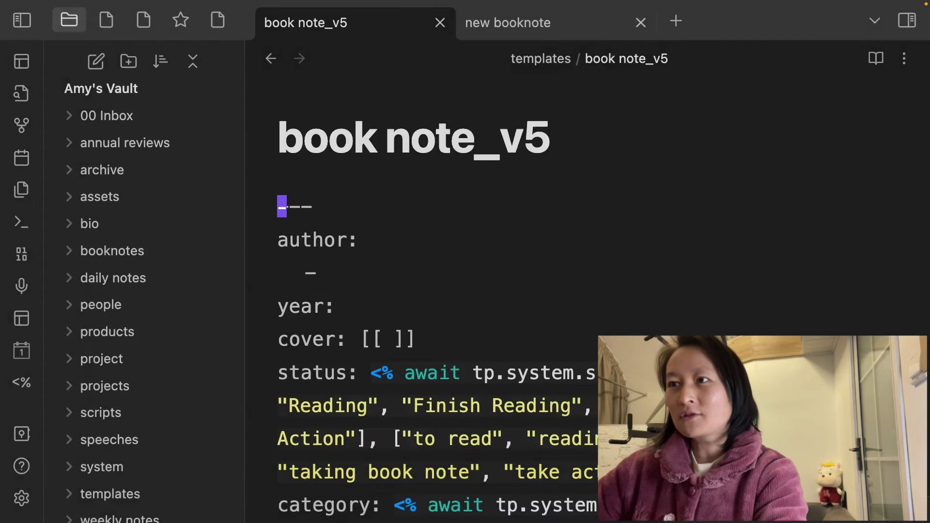
{"action": "scroll", "coordinate": [768, 297], "scroll_direction": "down", "scroll_amount": 5}
{"action": "left_click", "coordinate": [557, 270]}
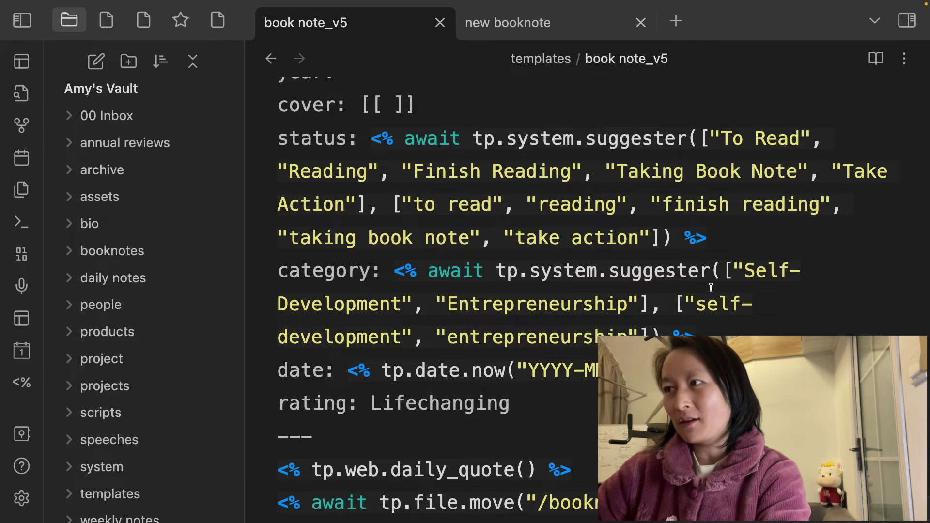
Compare the status and category suggester commands in book note_v5, and close the new booknote tab
{"action": "scroll", "coordinate": [434, 296], "scroll_direction": "up", "scroll_amount": 1}
{"action": "scroll", "coordinate": [434, 296], "scroll_direction": "up", "scroll_amount": 2}
{"action": "scroll", "coordinate": [434, 297], "scroll_direction": "down", "scroll_amount": 5}
{"action": "scroll", "coordinate": [369, 163], "scroll_direction": "up", "scroll_amount": 3}
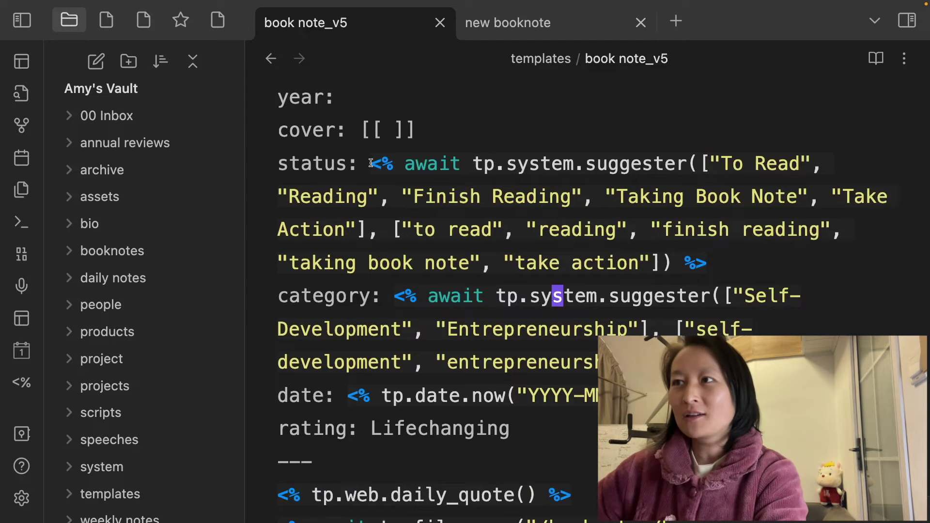
{"action": "left_click", "coordinate": [640, 23]}
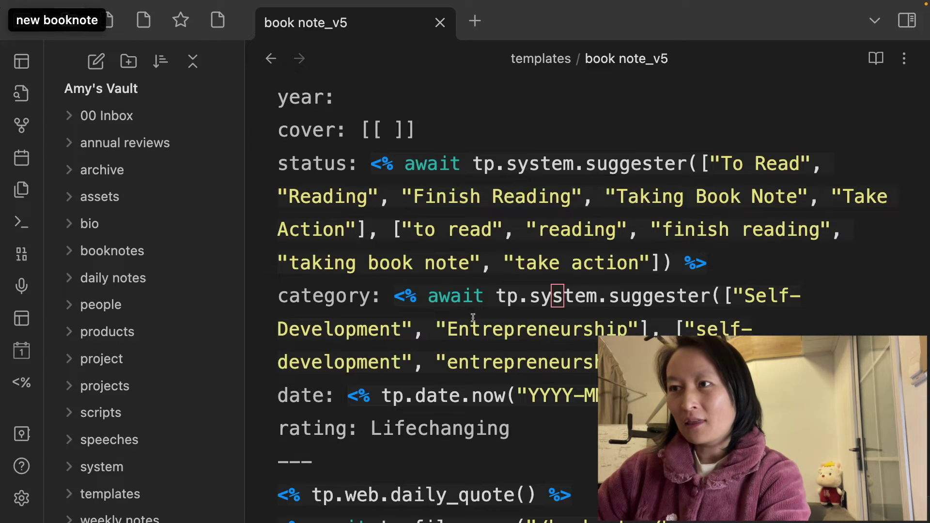
{"action": "scroll", "coordinate": [462, 333], "scroll_direction": "down", "scroll_amount": 1}
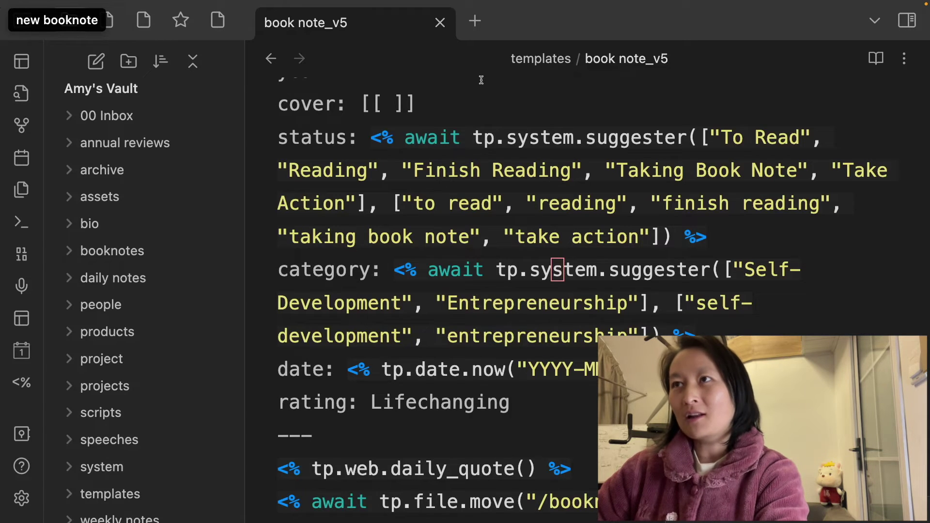
Open an empty tab, then set the Templater folder template for projects/booknotes to templates/book note_v5.md and close the settings
{"action": "left_click", "coordinate": [474, 21]}
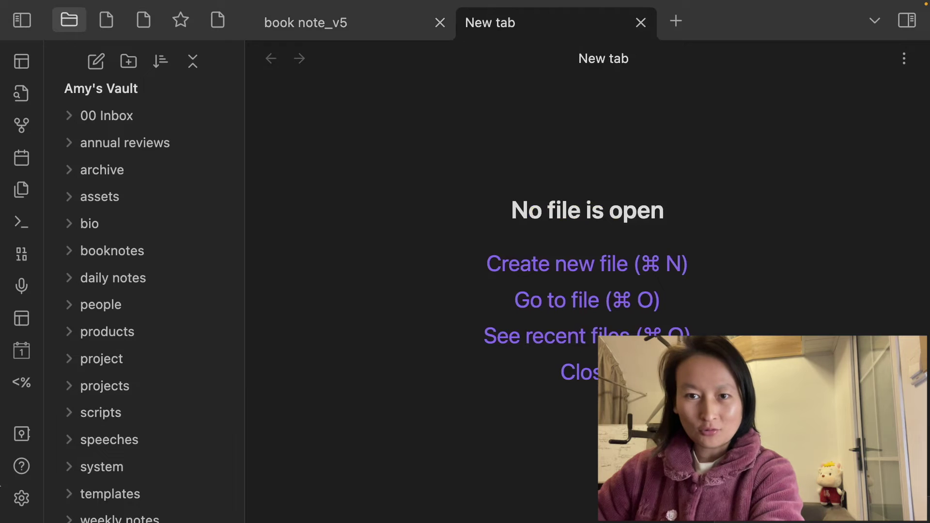
{"action": "left_click", "coordinate": [21, 498]}
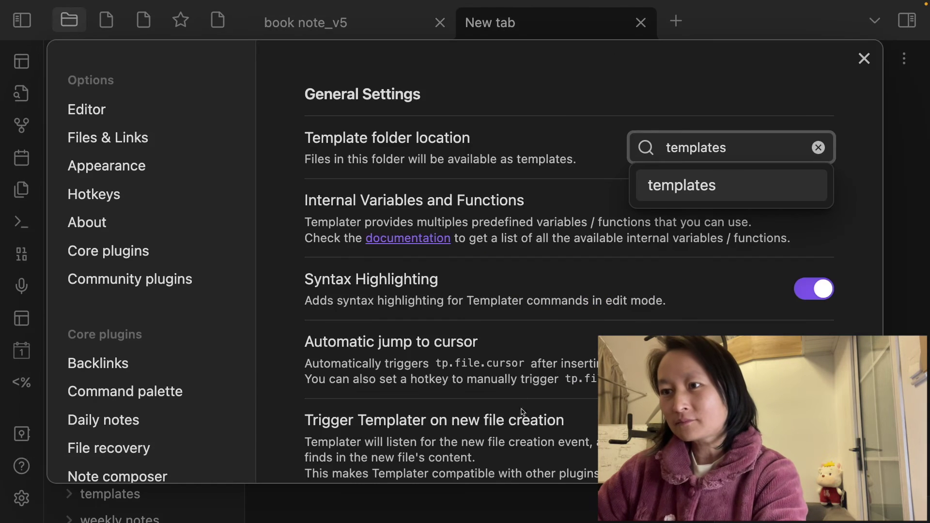
{"action": "scroll", "coordinate": [521, 404], "scroll_direction": "down", "scroll_amount": 15}
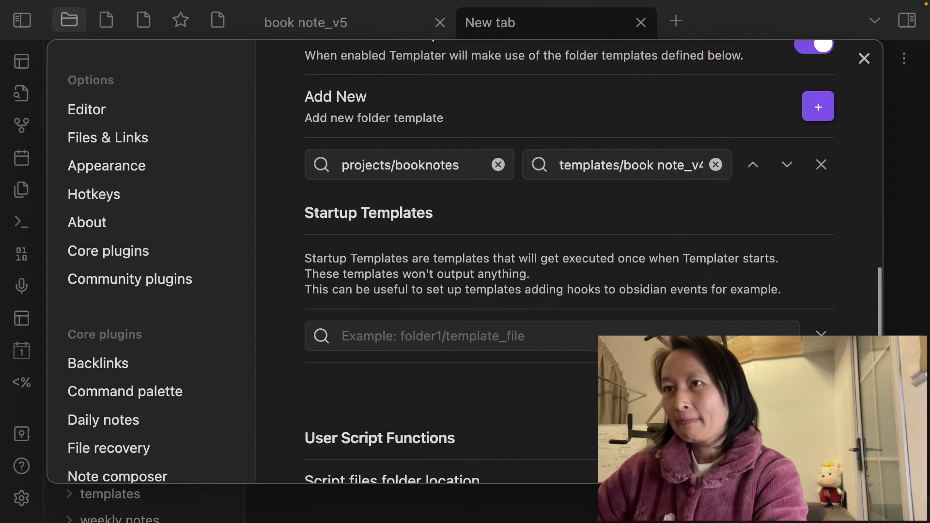
{"action": "scroll", "coordinate": [726, 236], "scroll_direction": "up", "scroll_amount": 2}
{"action": "left_click", "coordinate": [694, 217]}
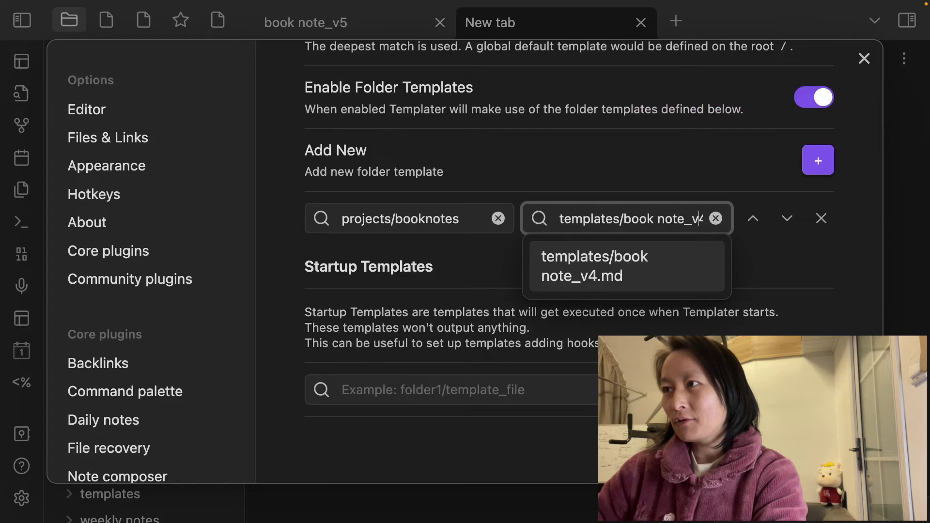
{"action": "key", "text": "Right"}
{"action": "key", "text": "BackSpace"}
{"action": "type", "text": "5"}
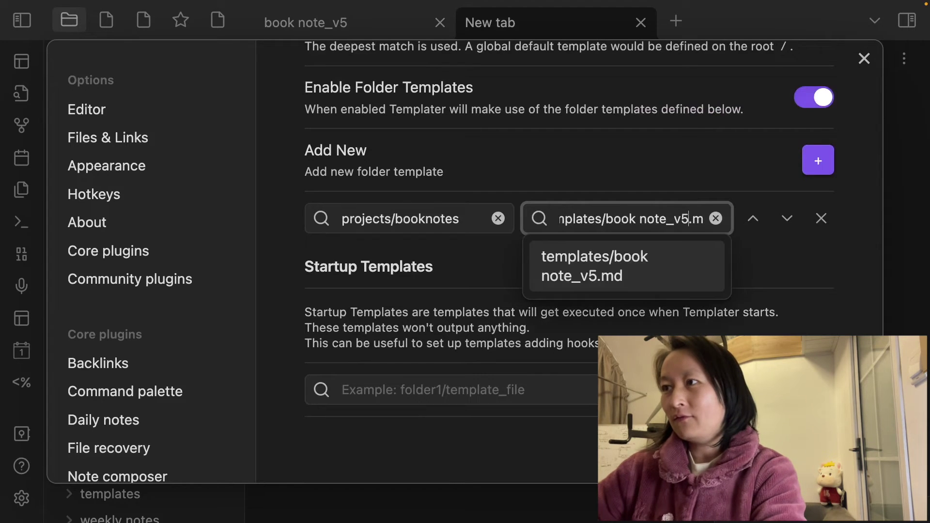
{"action": "left_click", "coordinate": [848, 262]}
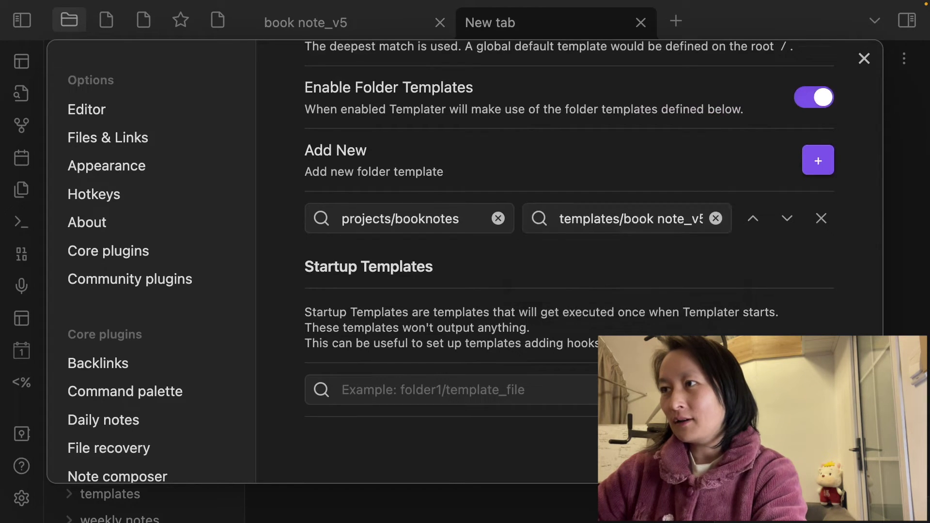
{"action": "left_click", "coordinate": [893, 275]}
Create a new note named "any name" in the projects/booknotes folder
{"action": "key", "text": "super+o"}
{"action": "type", "text": "projects/bookn"}
{"action": "key", "text": "BackSpace"}
{"action": "type", "text": "notes/"}
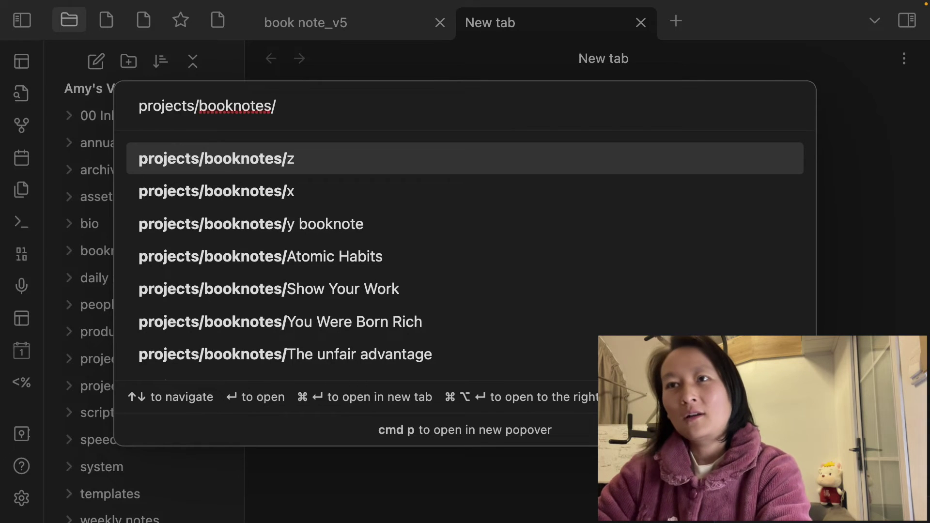
{"action": "type", "text": " any name"}
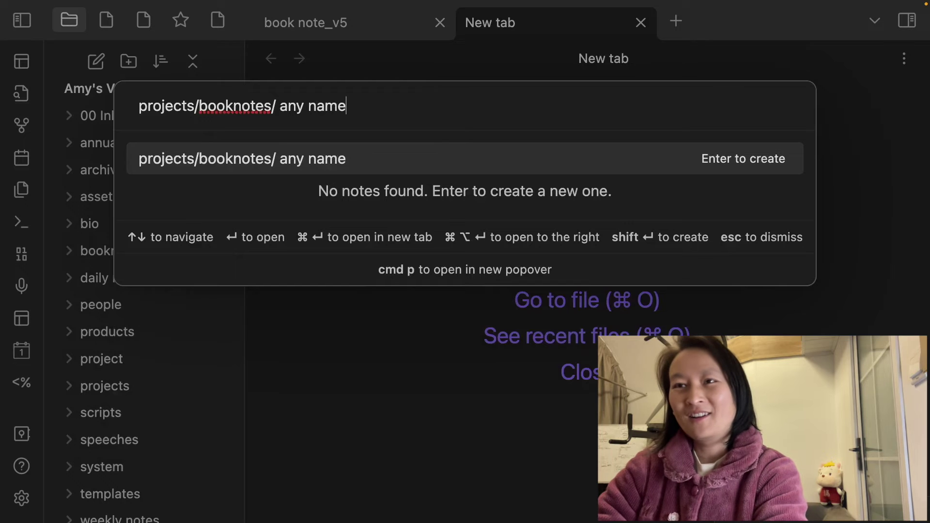
{"action": "key", "text": "Return"}
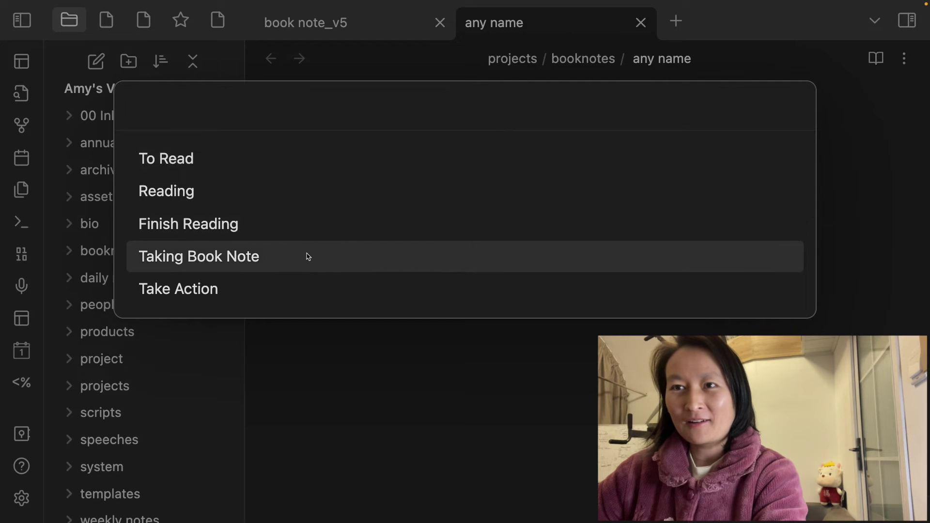
Choose Taking Book Note as the status and Entrepreneurship as the category, and review the generated note
{"action": "left_click", "coordinate": [263, 257]}
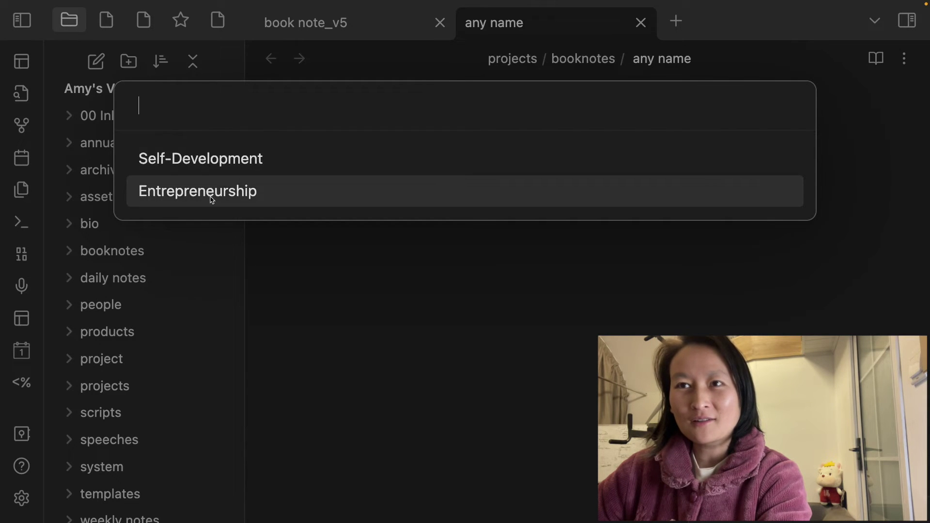
{"action": "left_click", "coordinate": [212, 191]}
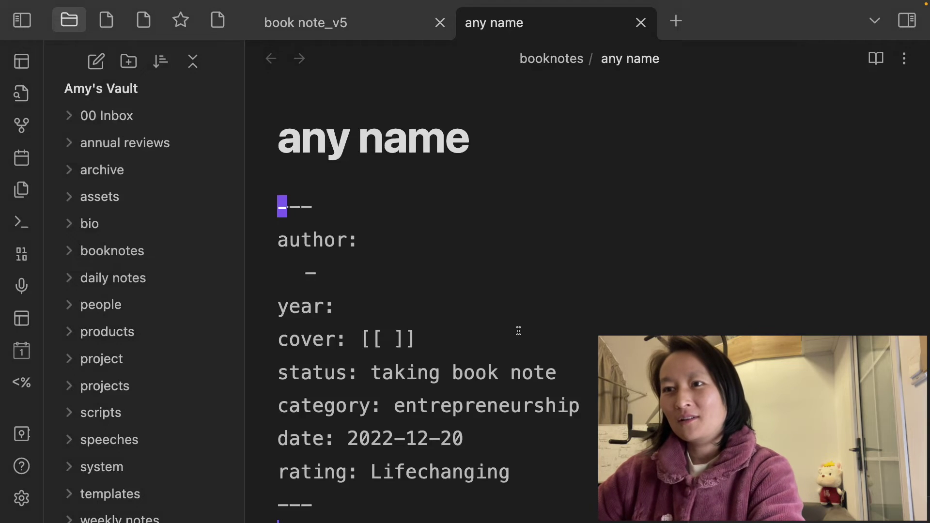
{"action": "scroll", "coordinate": [517, 329], "scroll_direction": "down", "scroll_amount": 2}
{"action": "scroll", "coordinate": [518, 331], "scroll_direction": "down", "scroll_amount": 1}
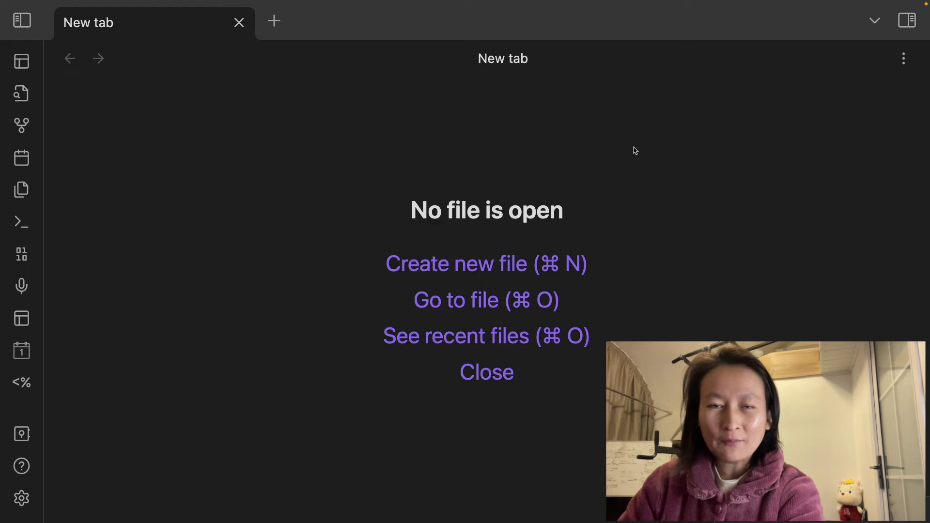
Show the file explorer, create a vault folder named "demo folder", and expand it in the folder list
{"action": "key", "text": "super+backslash"}
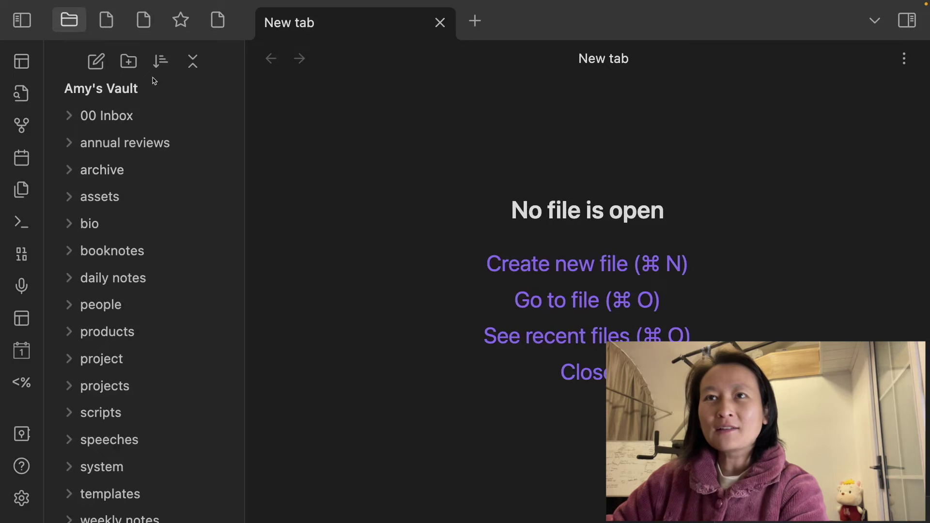
{"action": "left_click", "coordinate": [129, 62]}
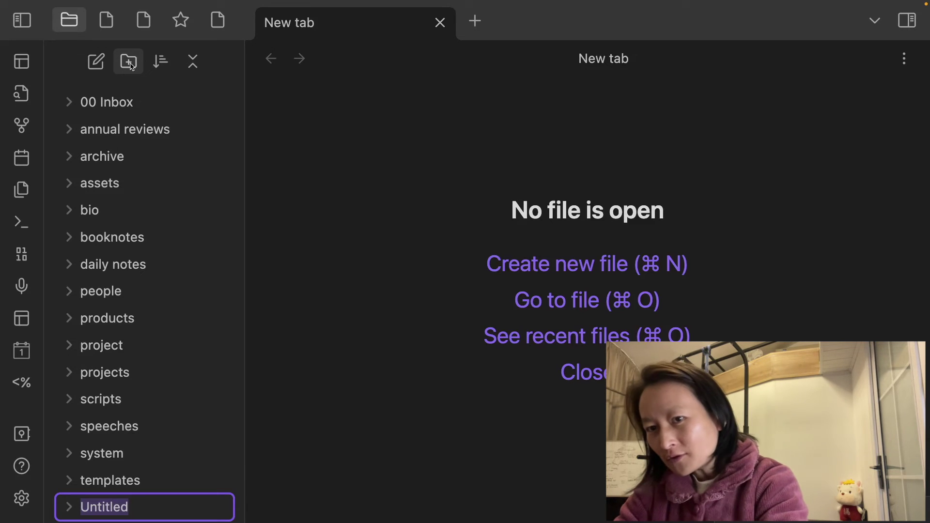
{"action": "type", "text": "f"}
{"action": "key", "text": "BackSpace"}
{"action": "type", "text": "demo folder"}
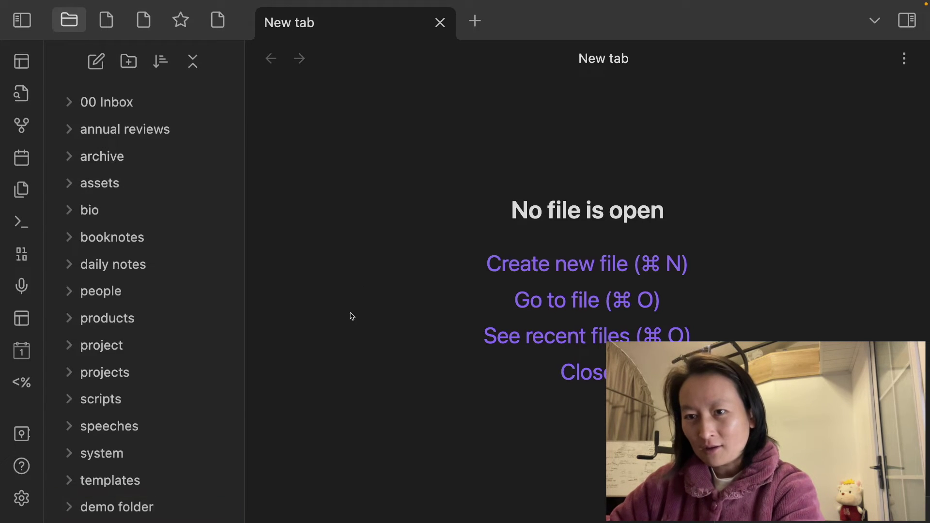
{"action": "key", "text": "Return"}
{"action": "scroll", "coordinate": [187, 317], "scroll_direction": "down", "scroll_amount": 9}
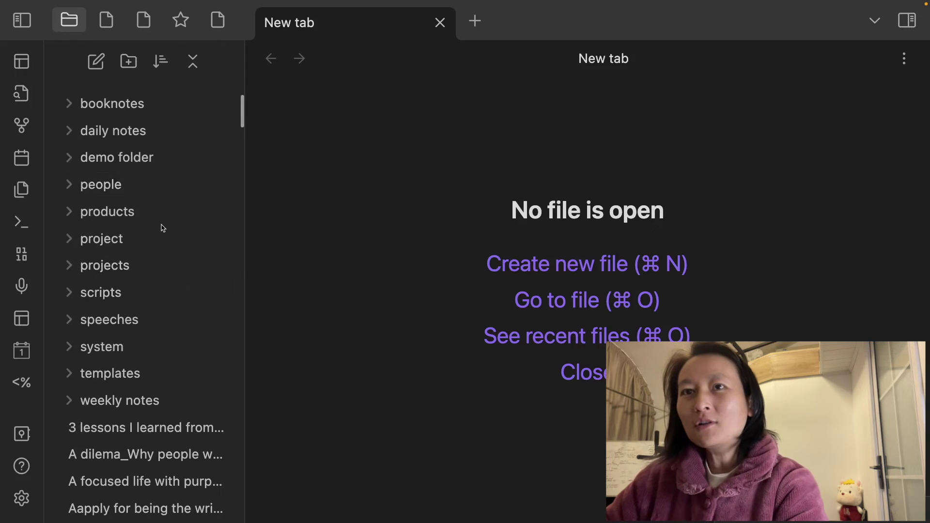
{"action": "scroll", "coordinate": [129, 121], "scroll_direction": "up", "scroll_amount": 1}
{"action": "scroll", "coordinate": [114, 142], "scroll_direction": "up", "scroll_amount": 2}
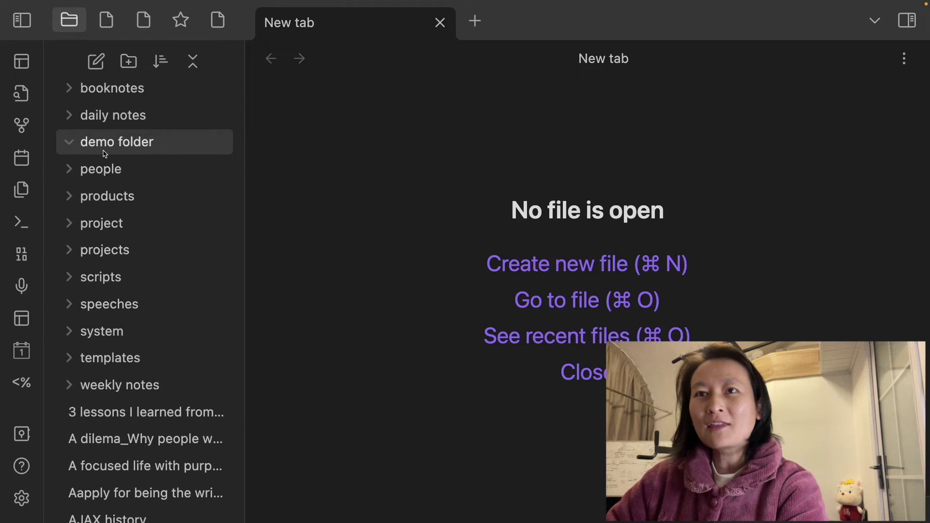
{"action": "left_click", "coordinate": [148, 141]}
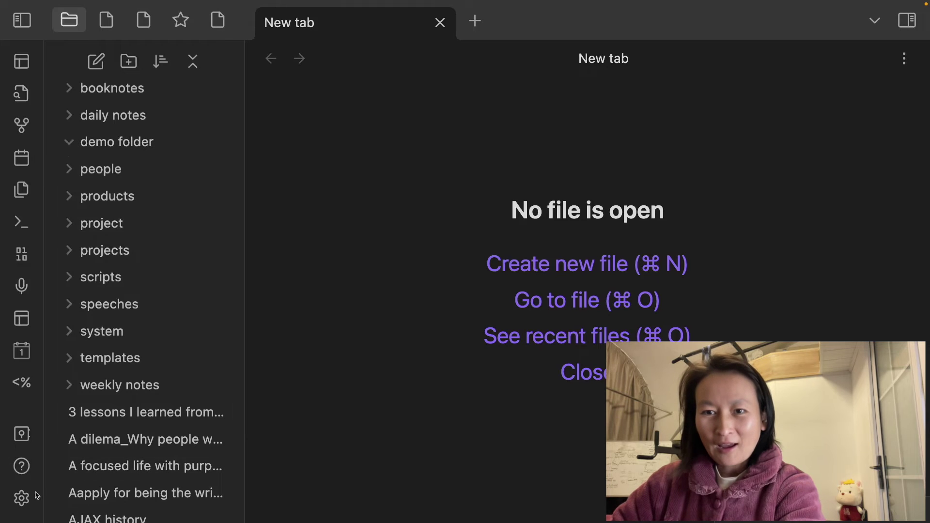
Open the Templater plugin settings and go to the Trigger Templater on new file creation option
{"action": "left_click", "coordinate": [22, 498]}
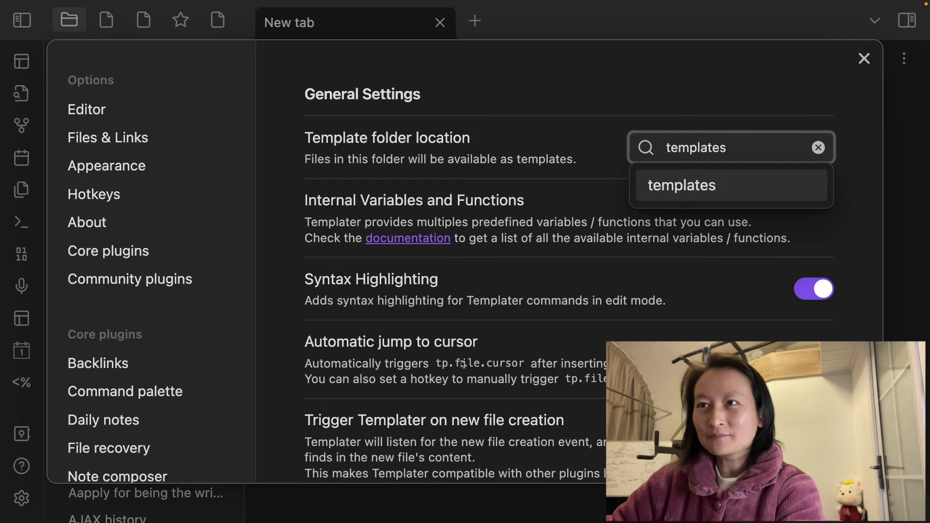
{"action": "scroll", "coordinate": [152, 446], "scroll_direction": "down", "scroll_amount": 7}
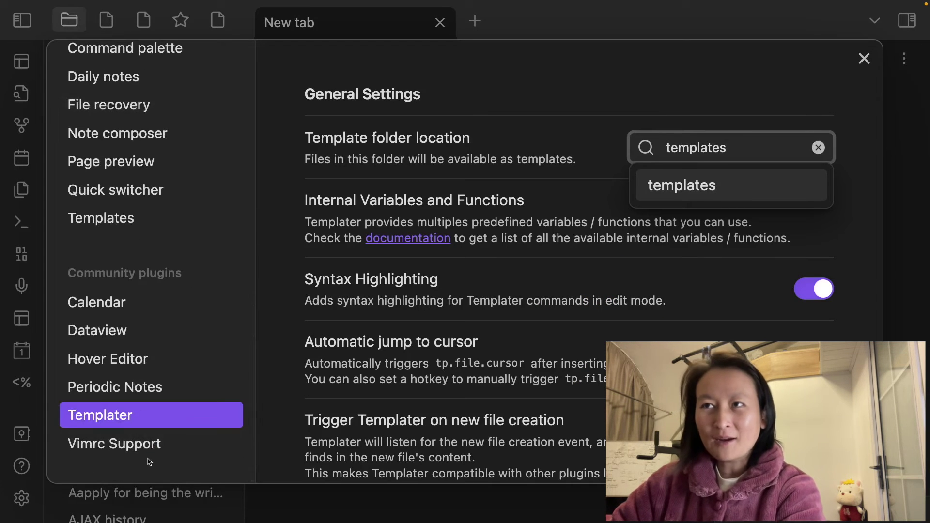
{"action": "scroll", "coordinate": [594, 260], "scroll_direction": "down", "scroll_amount": 1}
{"action": "scroll", "coordinate": [595, 260], "scroll_direction": "down", "scroll_amount": 4}
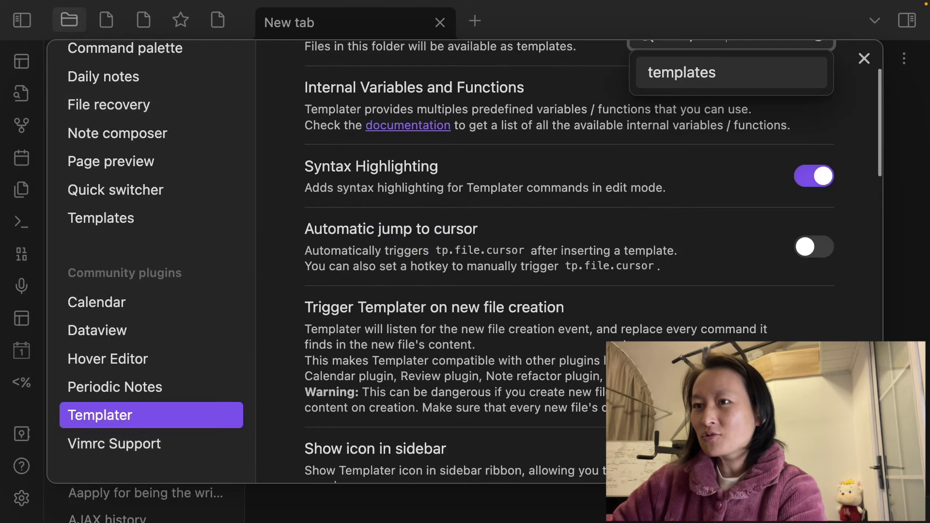
{"action": "scroll", "coordinate": [816, 300], "scroll_direction": "down", "scroll_amount": 1}
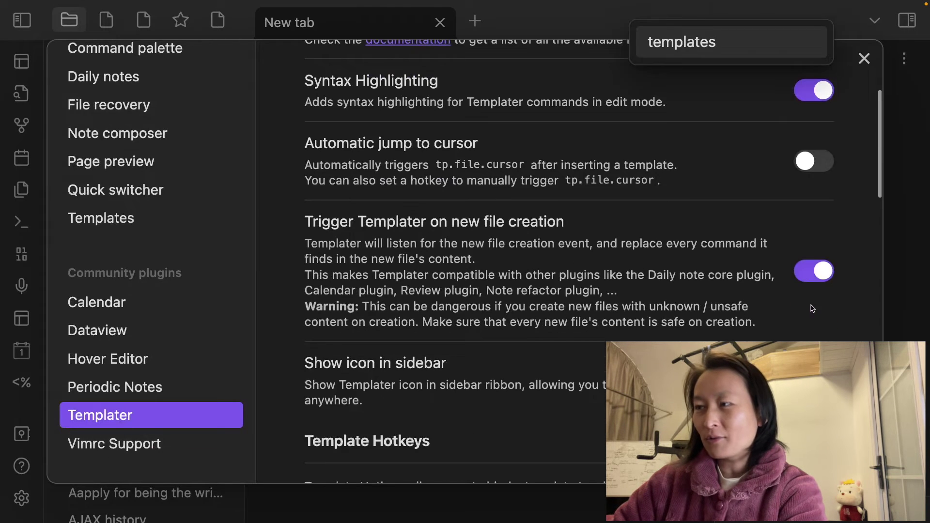
Switch Trigger Templater on new file creation off and back on to check its effect on the folder template settings
{"action": "left_click", "coordinate": [805, 272]}
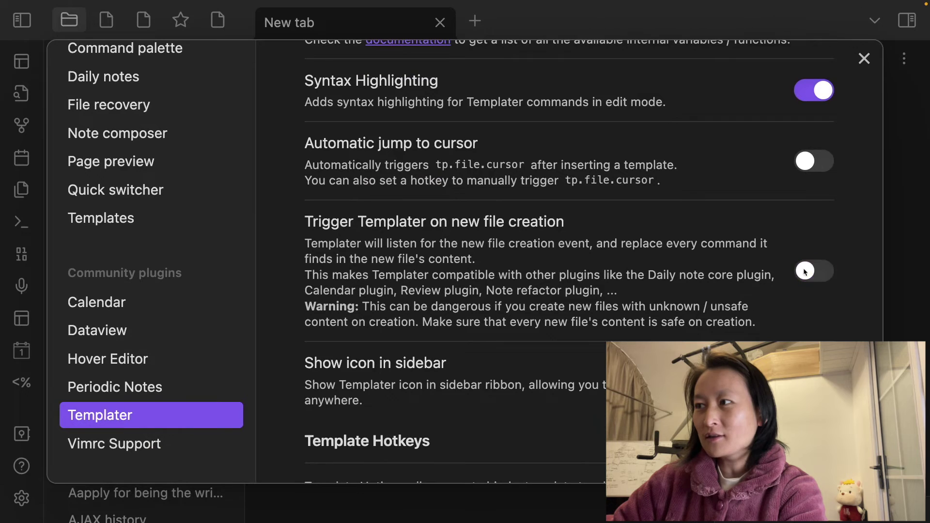
{"action": "scroll", "coordinate": [593, 323], "scroll_direction": "down", "scroll_amount": 12}
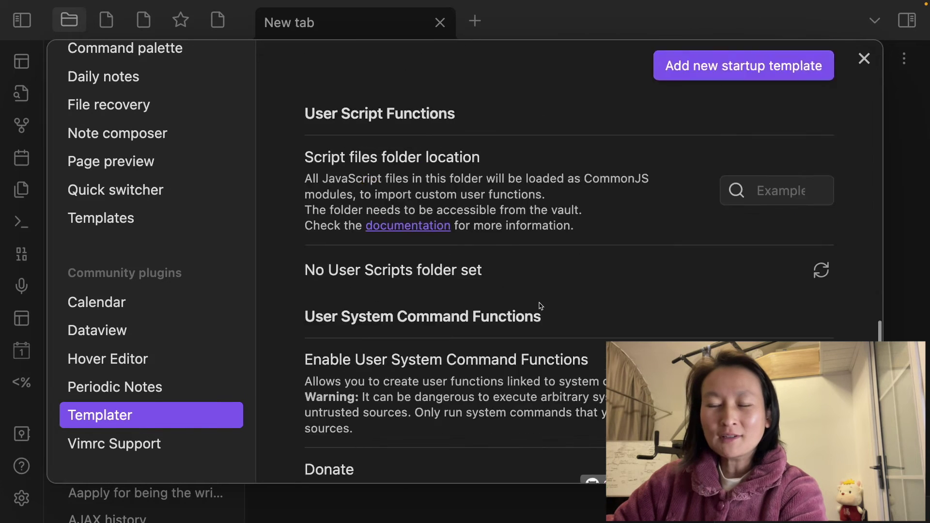
{"action": "scroll", "coordinate": [541, 306], "scroll_direction": "up", "scroll_amount": 1}
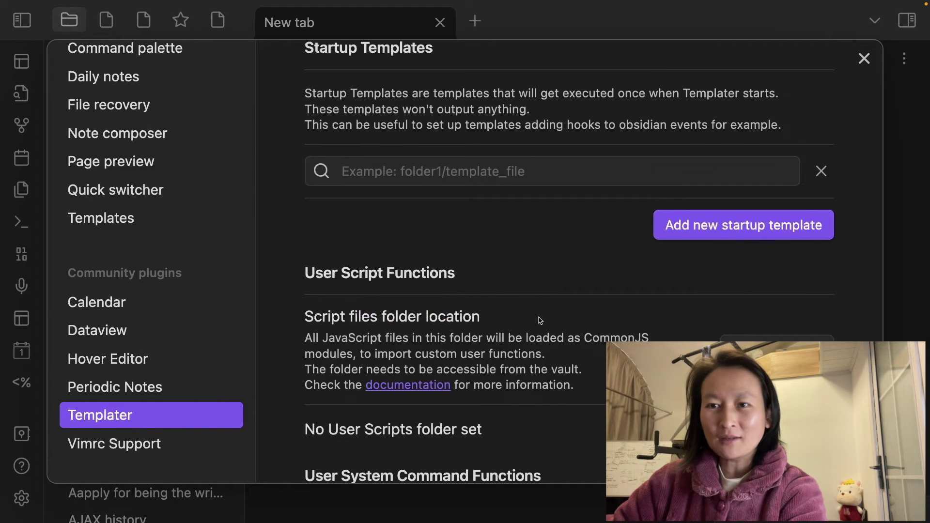
{"action": "scroll", "coordinate": [577, 206], "scroll_direction": "down", "scroll_amount": 6}
{"action": "scroll", "coordinate": [487, 311], "scroll_direction": "up", "scroll_amount": 16}
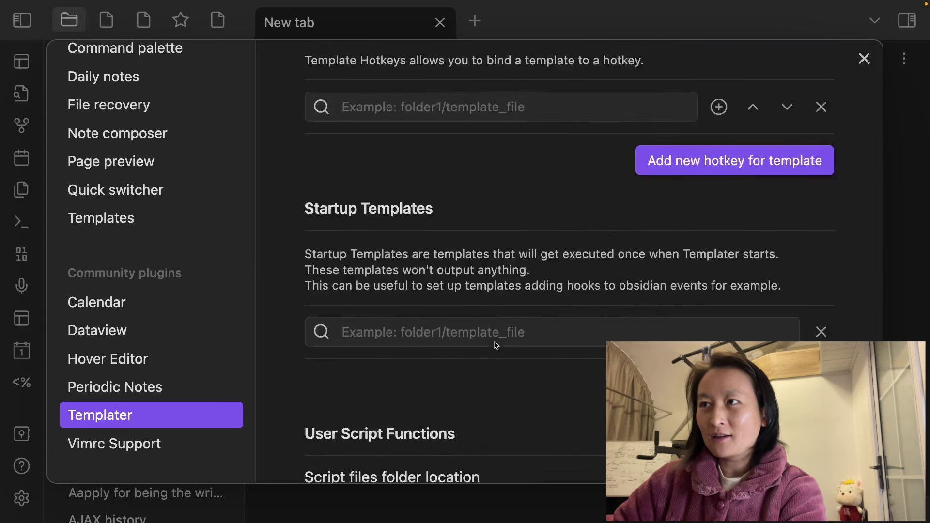
{"action": "scroll", "coordinate": [605, 305], "scroll_direction": "up", "scroll_amount": 5}
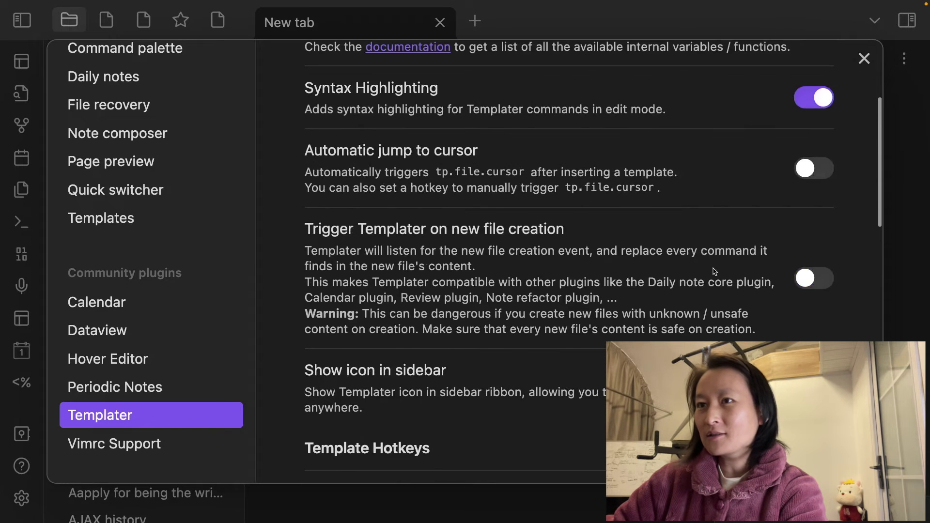
{"action": "left_click", "coordinate": [819, 283]}
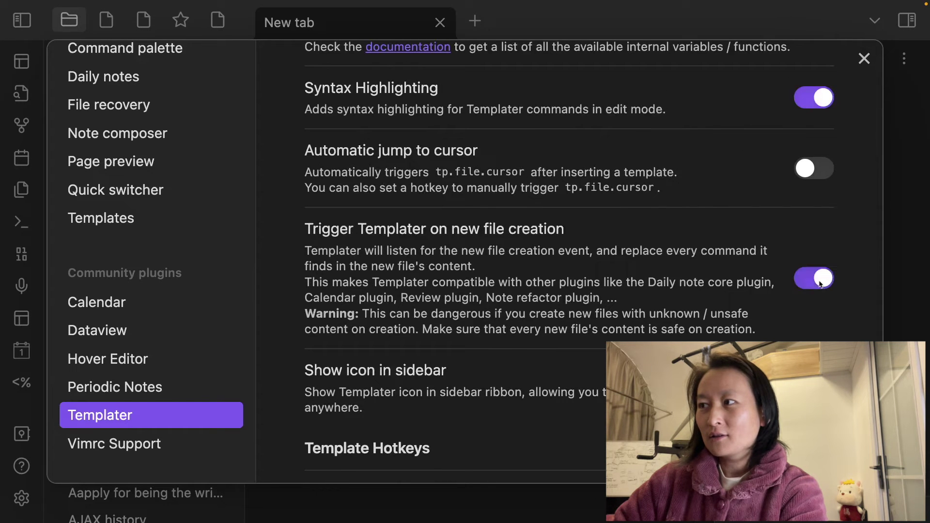
Set the folder of the book note_v5 folder template to demo folder
{"action": "scroll", "coordinate": [594, 338], "scroll_direction": "down", "scroll_amount": 10}
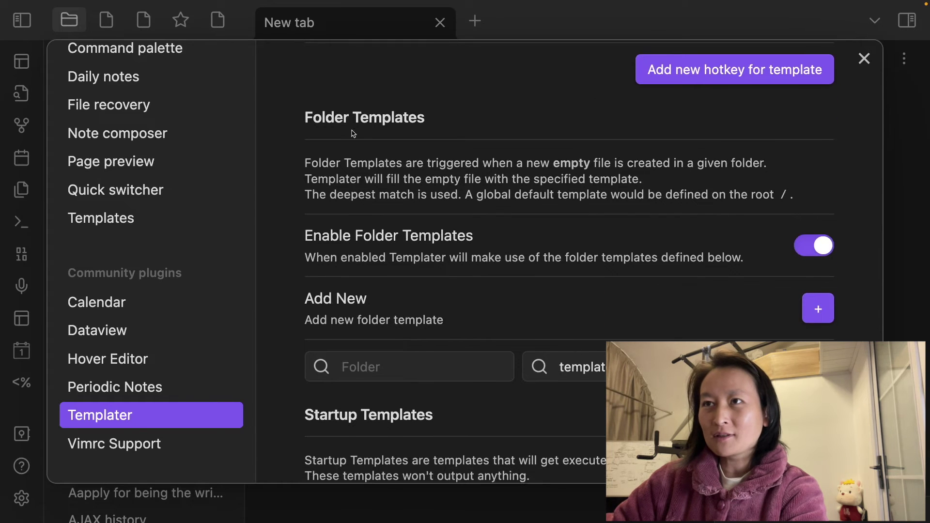
{"action": "scroll", "coordinate": [802, 184], "scroll_direction": "down", "scroll_amount": 1}
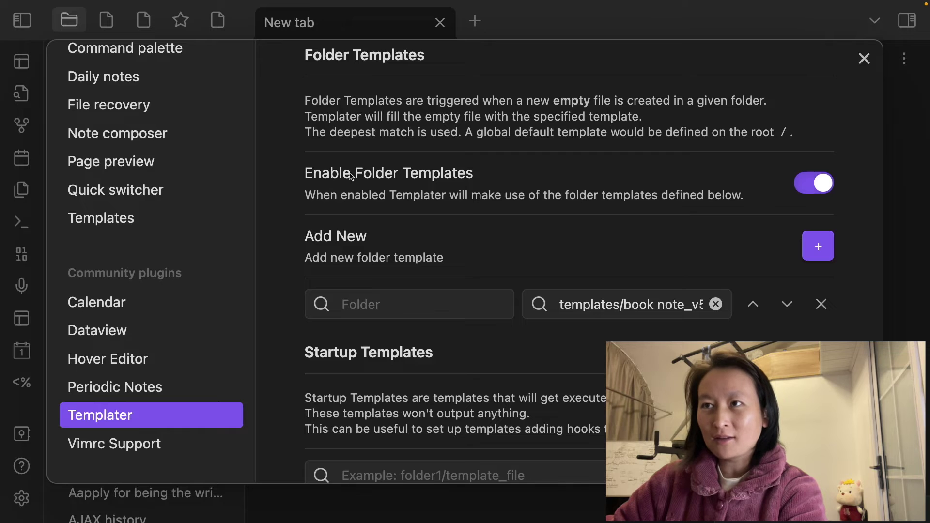
{"action": "left_click", "coordinate": [392, 307]}
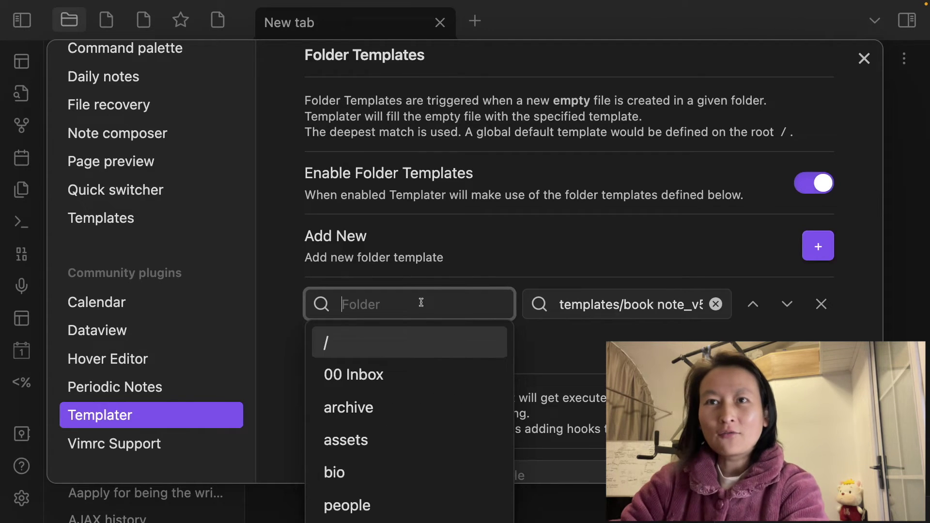
{"action": "type", "text": "demo"}
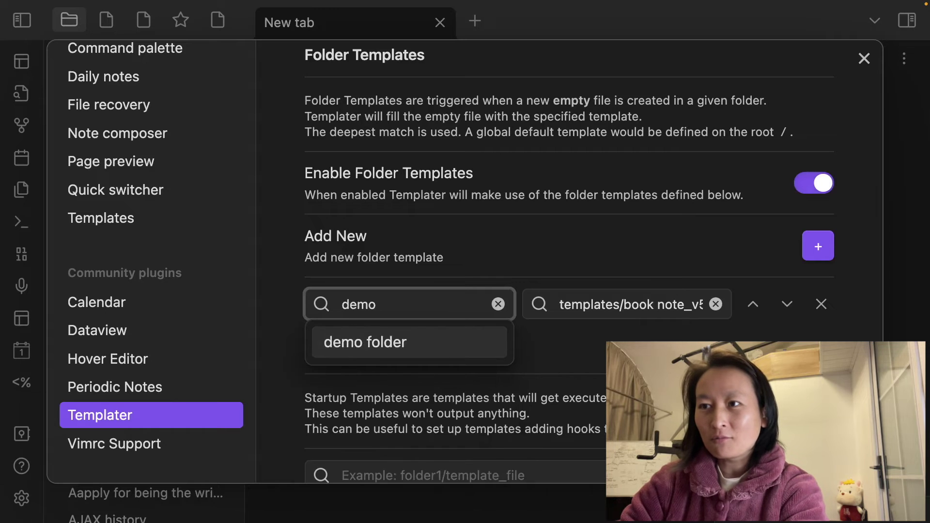
{"action": "left_click", "coordinate": [373, 340]}
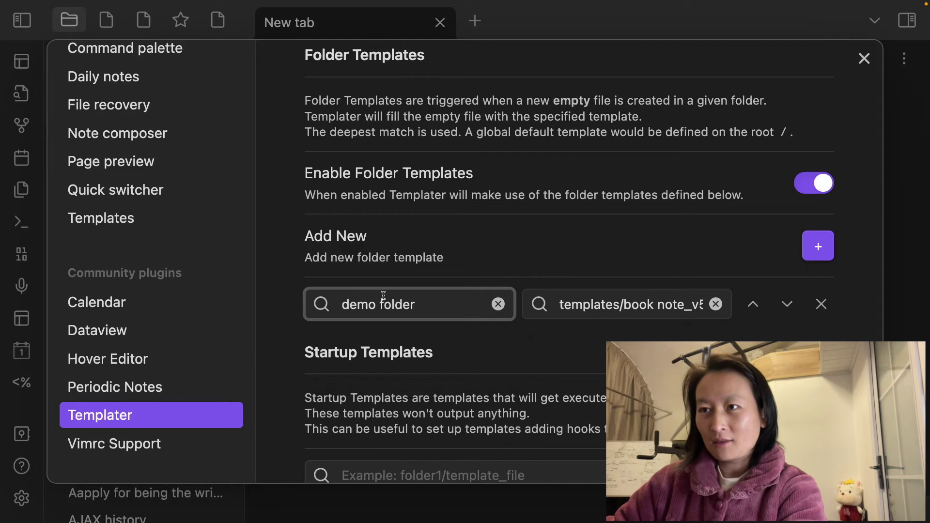
Check the full template path assigned to demo folder, and close the settings
{"action": "left_click", "coordinate": [596, 304]}
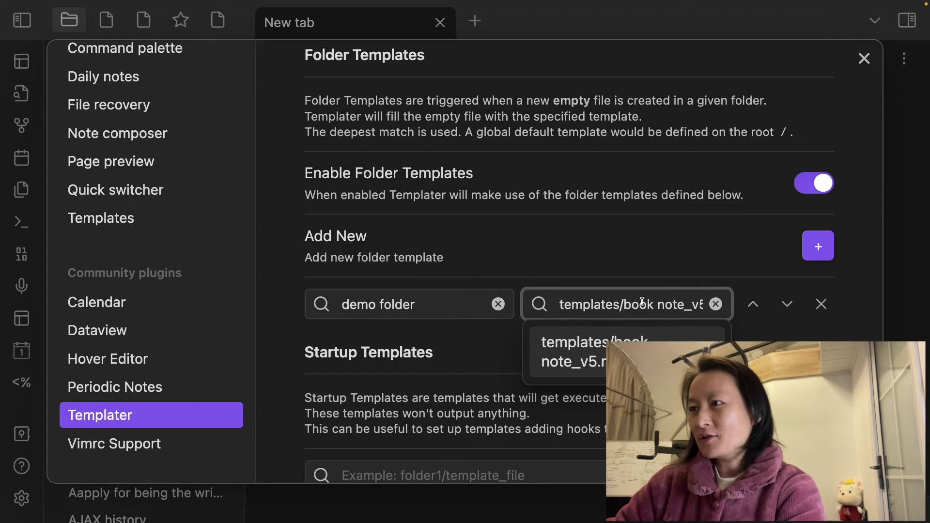
{"action": "left_click", "coordinate": [676, 307]}
{"action": "key", "text": "Right"}
{"action": "key", "text": "Right"}
{"action": "key", "text": "Right"}
{"action": "key", "text": "Right"}
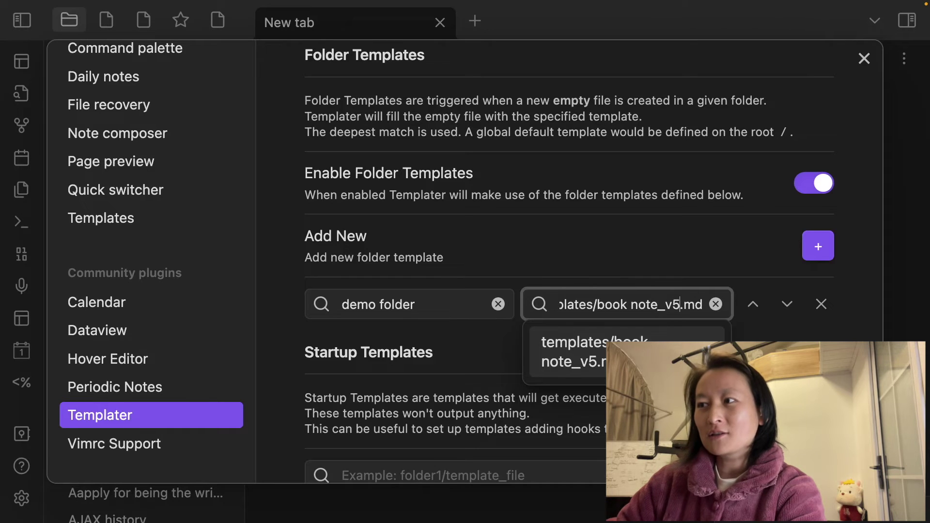
{"action": "left_click", "coordinate": [696, 247]}
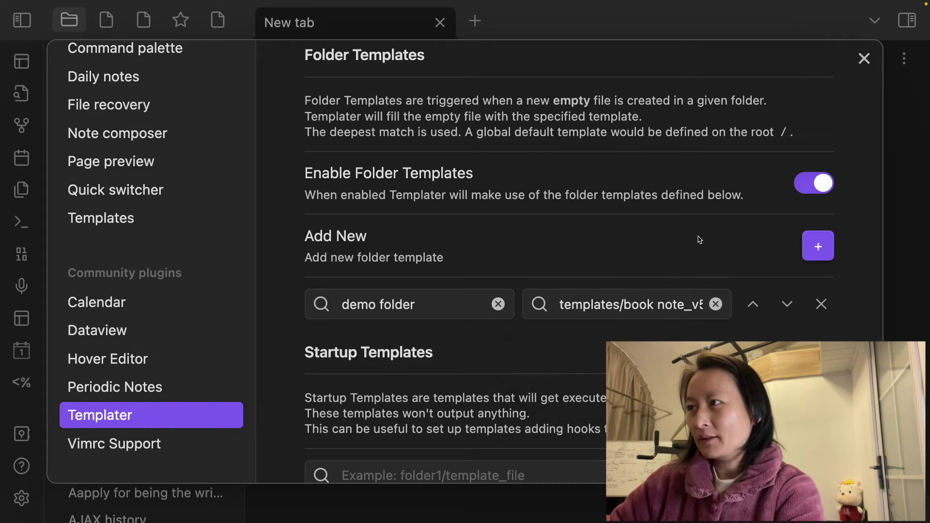
{"action": "left_click", "coordinate": [897, 133]}
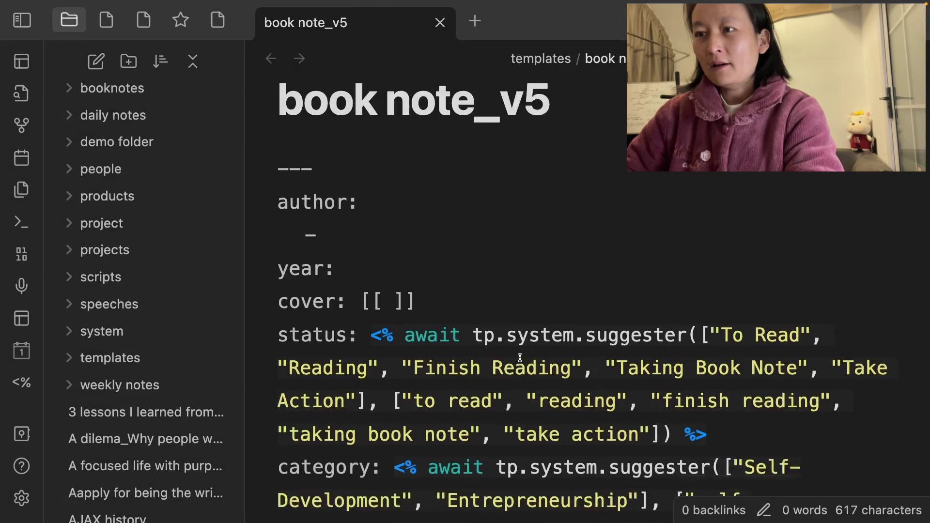
Replace booknotes with demo folder in the tp.file.move path of the book note_v5 template
{"action": "scroll", "coordinate": [513, 378], "scroll_direction": "down", "scroll_amount": 2}
{"action": "scroll", "coordinate": [514, 384], "scroll_direction": "down", "scroll_amount": 5}
{"action": "left_click", "coordinate": [513, 372]}
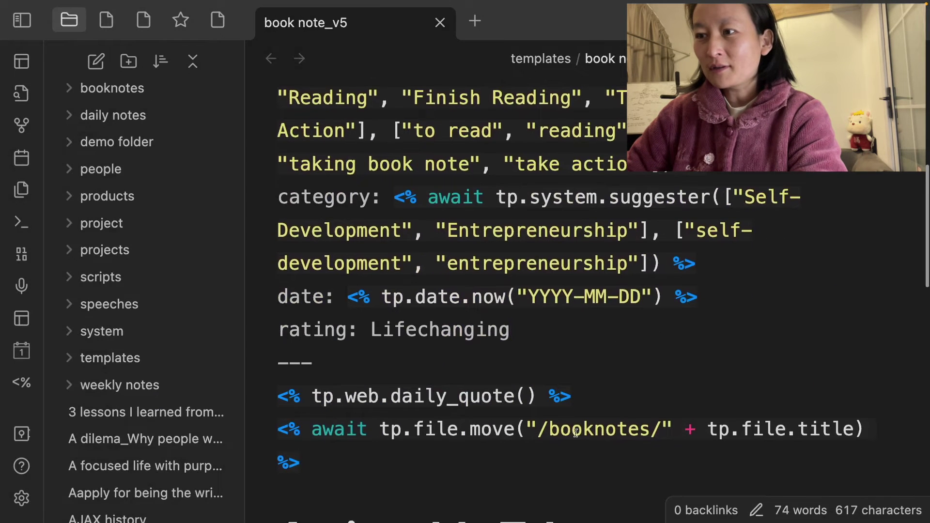
{"action": "left_click", "coordinate": [555, 428]}
{"action": "scroll", "coordinate": [562, 371], "scroll_direction": "down", "scroll_amount": 1}
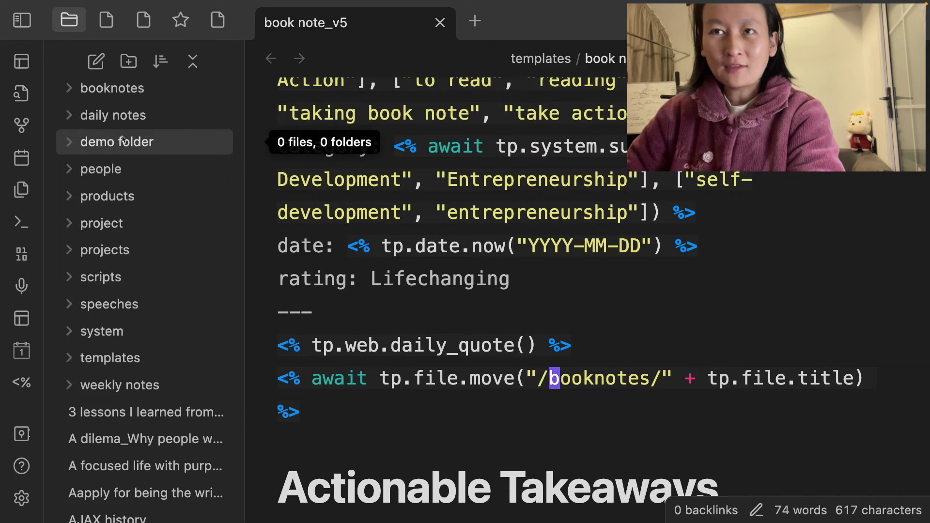
{"action": "left_click", "coordinate": [567, 382]}
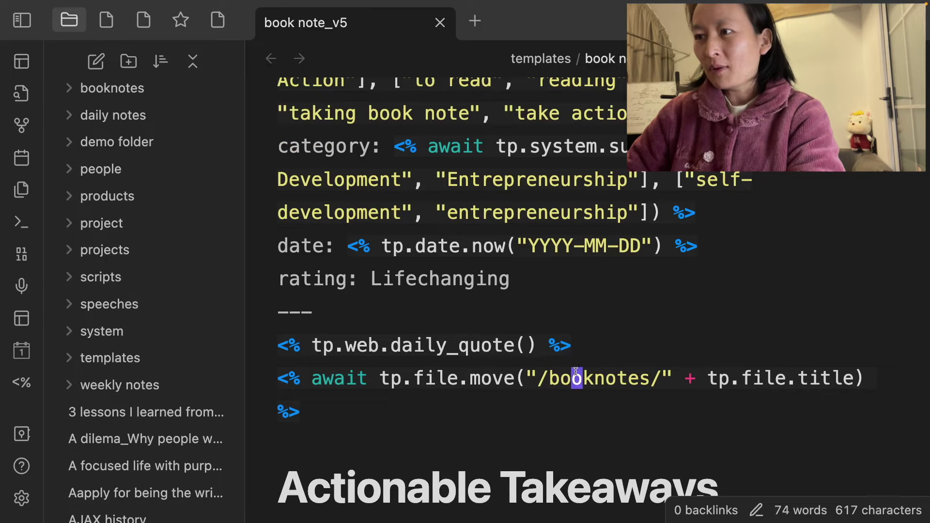
{"action": "type", "text": "ciw"}
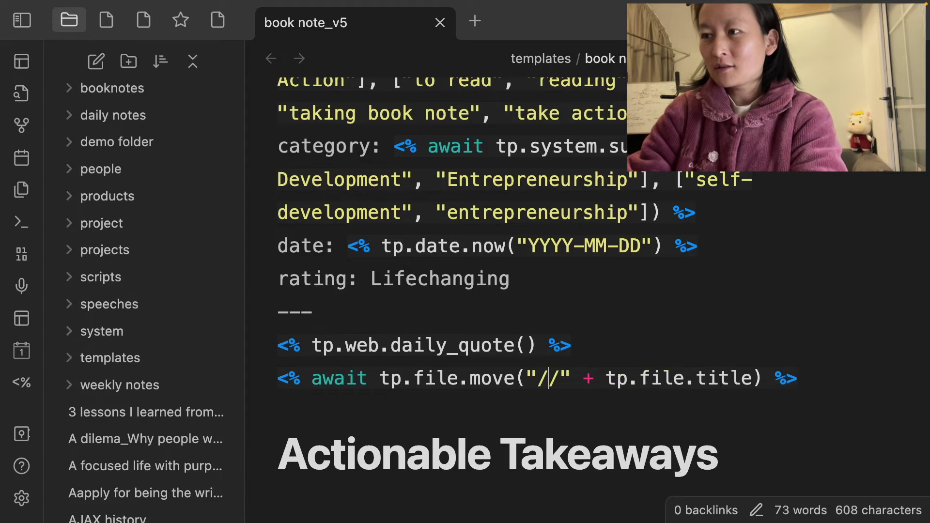
{"action": "type", "text": "demo fo"}
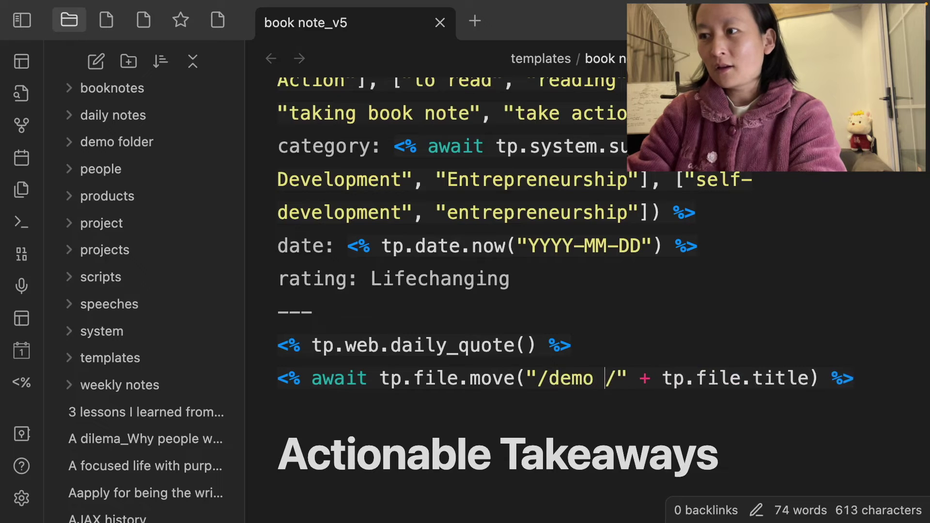
{"action": "type", "text": "lder"}
{"action": "key", "text": "Escape"}
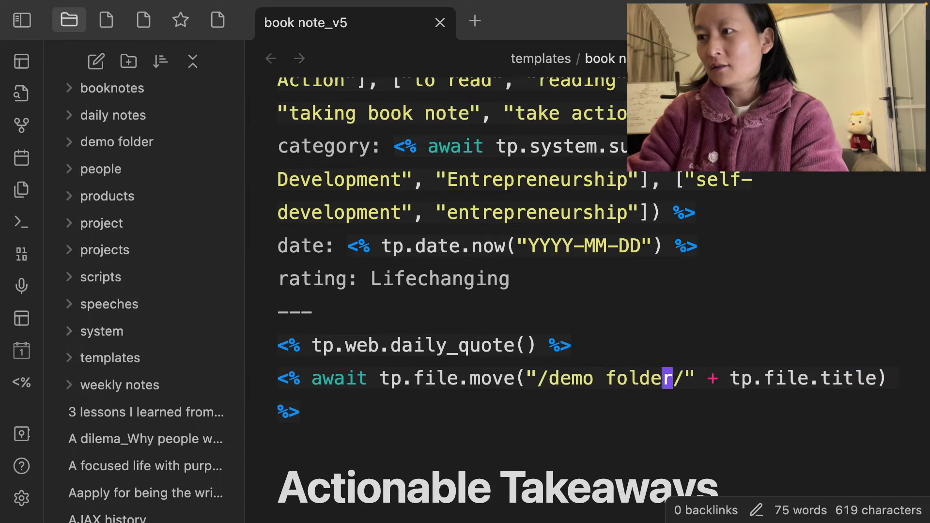
{"action": "key", "text": "h"}
{"action": "key", "text": "h"}
{"action": "key", "text": "h"}
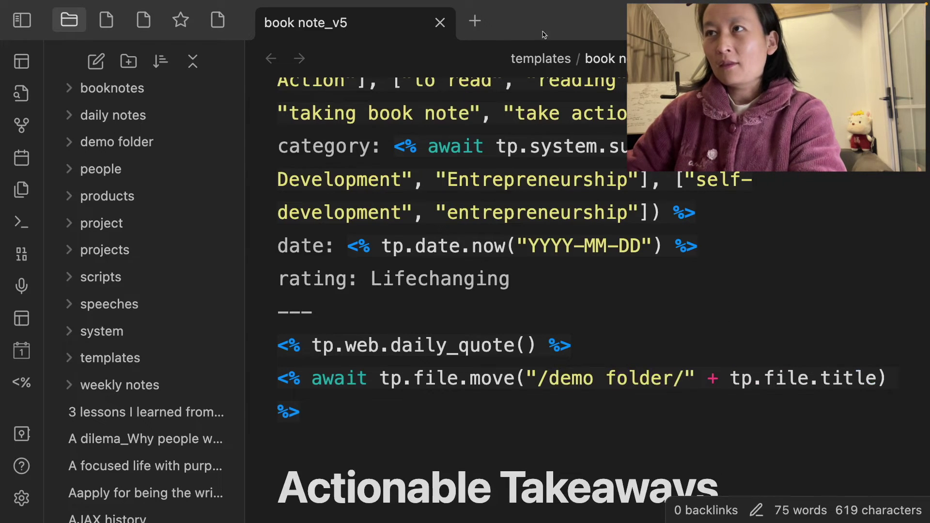
Create a note named x booknote inside demo folder from a new tab
{"action": "left_click", "coordinate": [475, 21]}
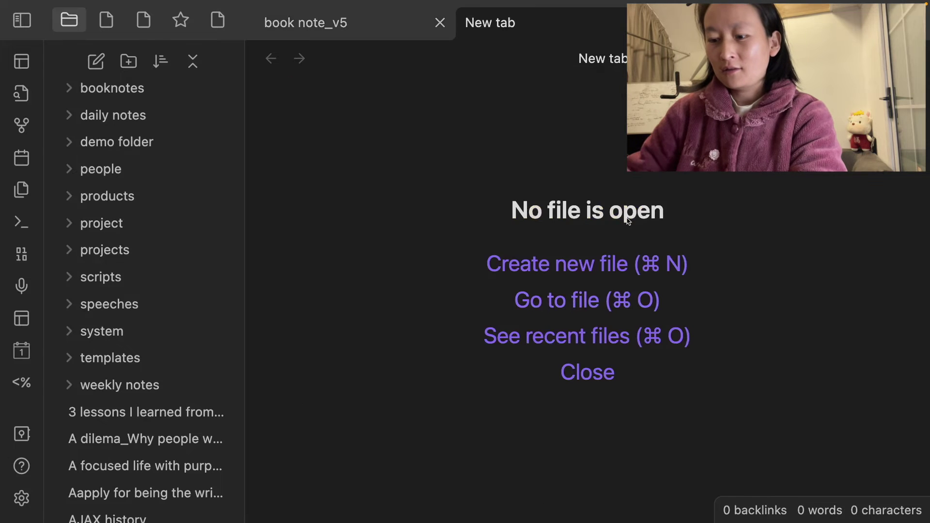
{"action": "key", "text": "super+o"}
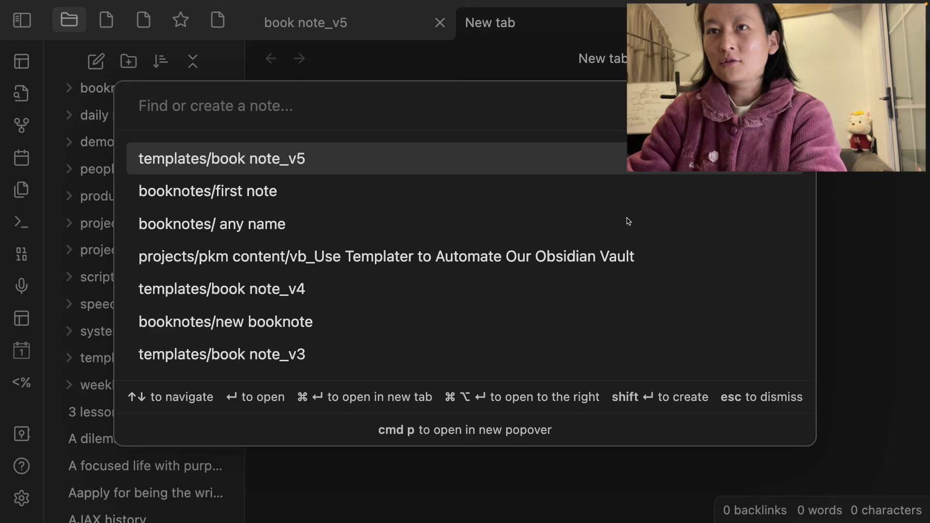
{"action": "type", "text": "d"}
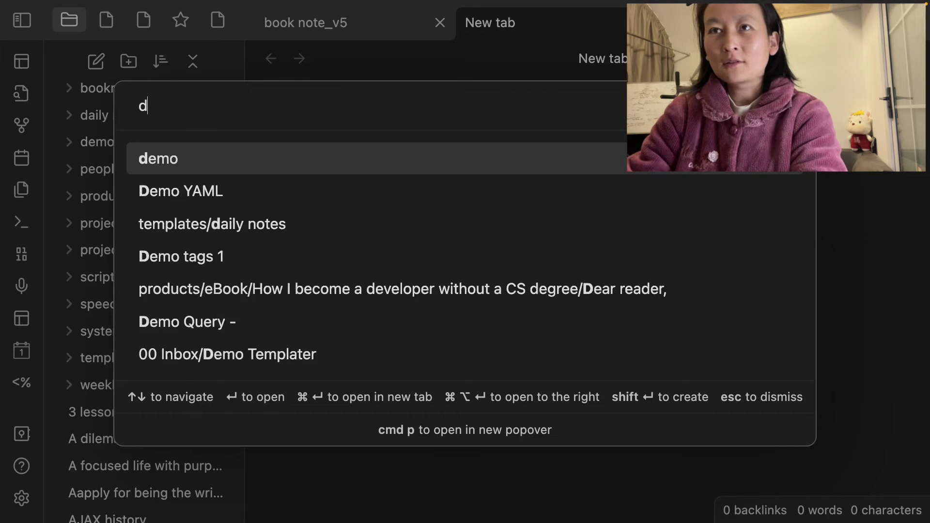
{"action": "type", "text": "emo fo"}
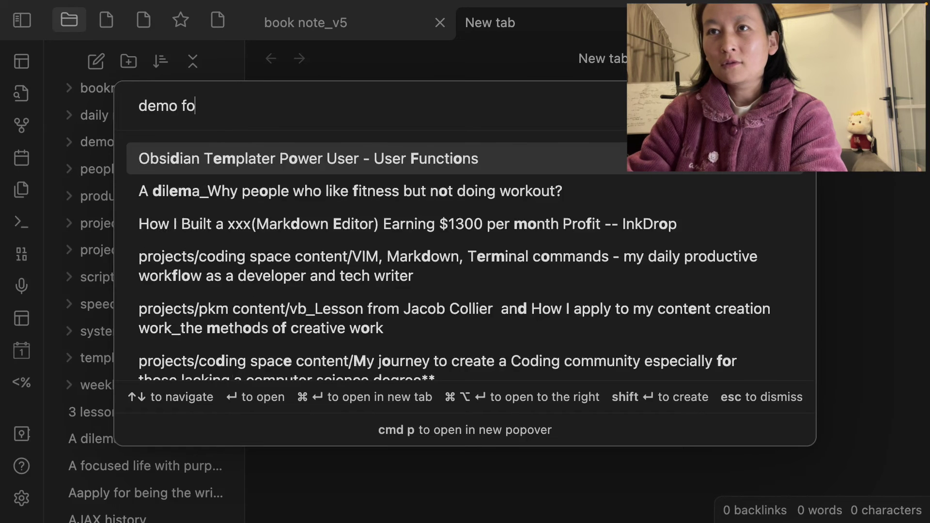
{"action": "type", "text": "lder/x"}
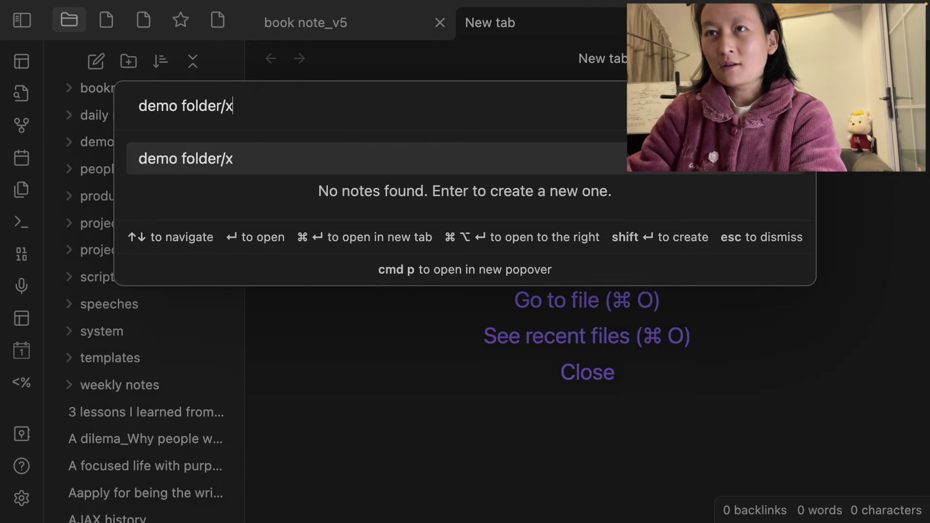
{"action": "type", "text": " booknote"}
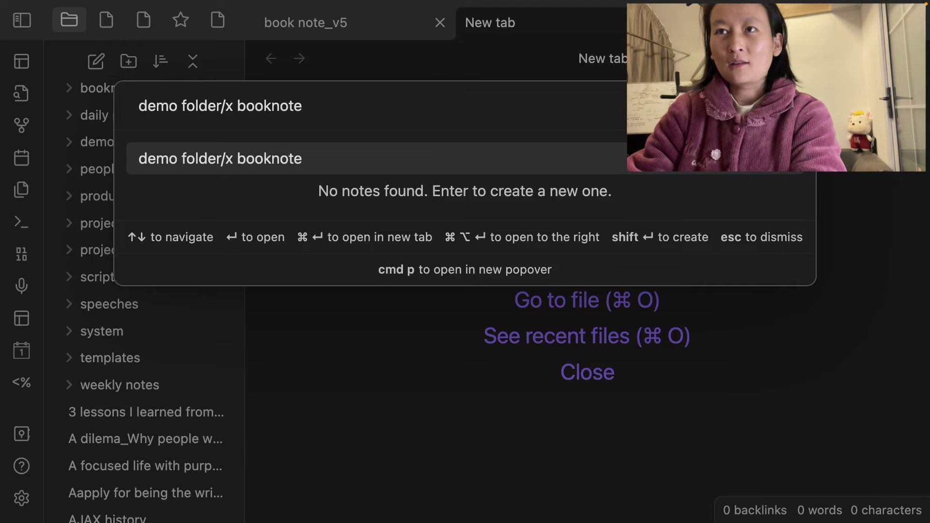
{"action": "key", "text": "Return"}
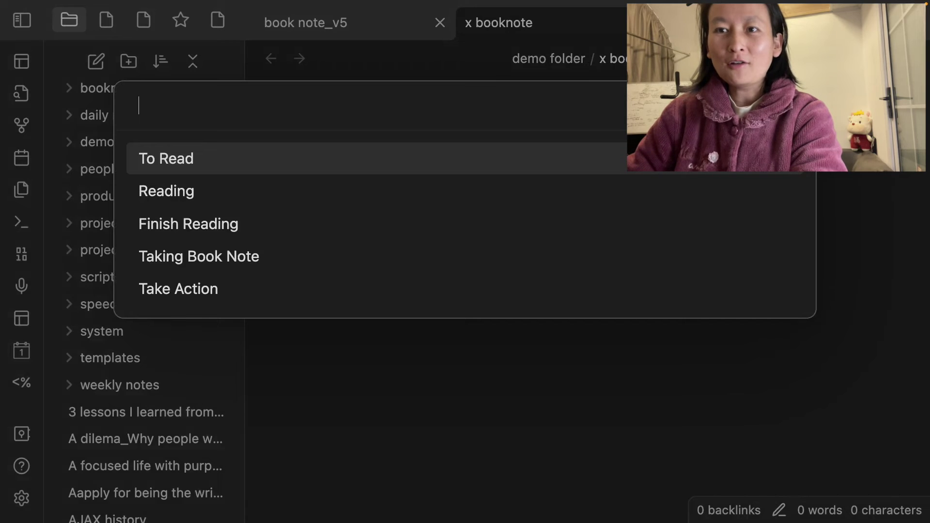
Choose Reading as the status and Self-Development as the category for the new book note
{"action": "key", "text": "Down"}
{"action": "key", "text": "Down"}
{"action": "key", "text": "Up"}
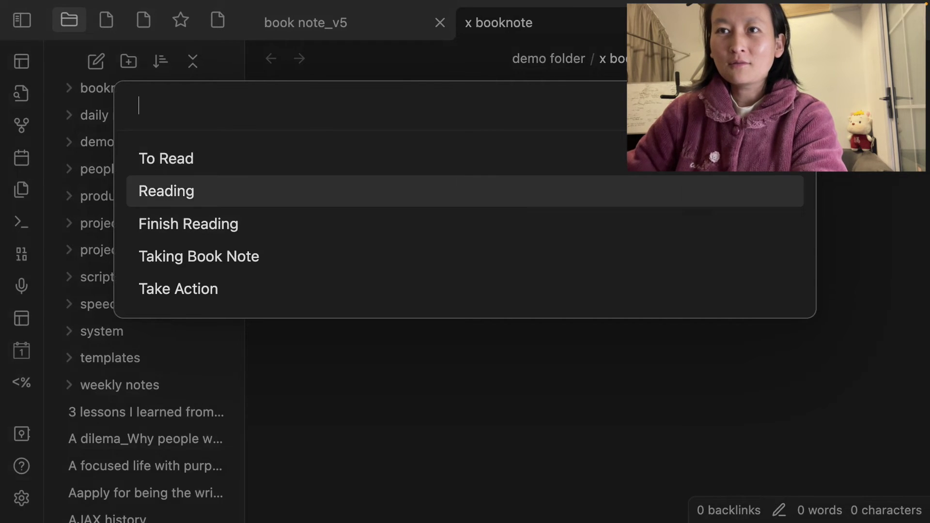
{"action": "key", "text": "Return"}
{"action": "key", "text": "Return"}
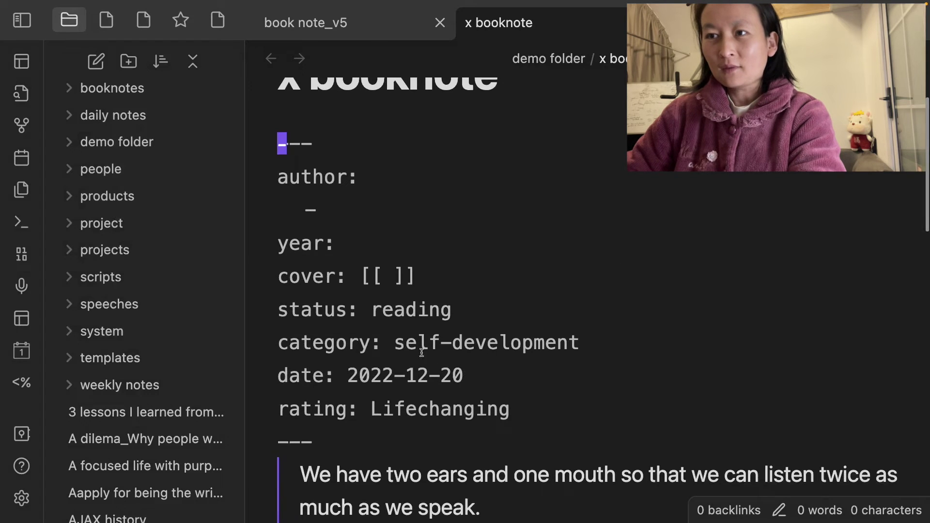
Examine the generated status, category, quote and folder path of the x booknote note
{"action": "left_click", "coordinate": [376, 310]}
{"action": "double_click", "coordinate": [453, 306]}
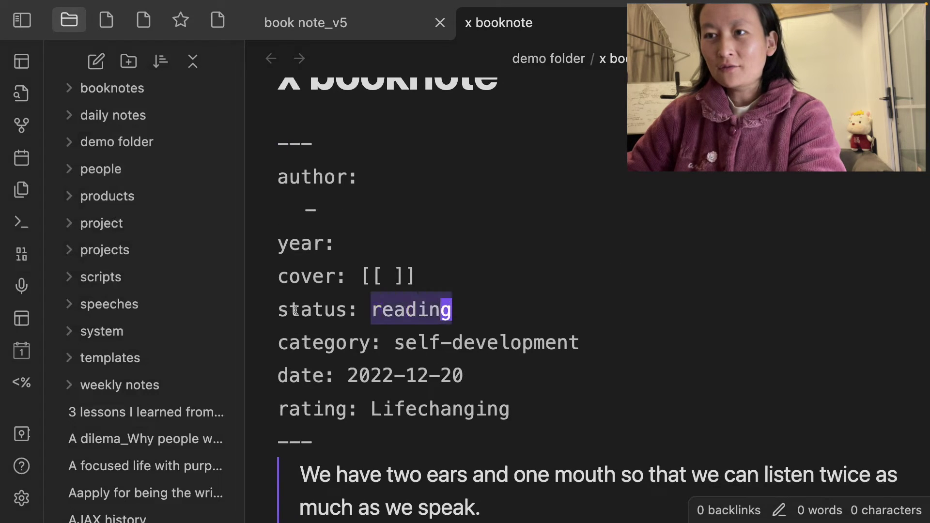
{"action": "scroll", "coordinate": [452, 290], "scroll_direction": "down", "scroll_amount": 1}
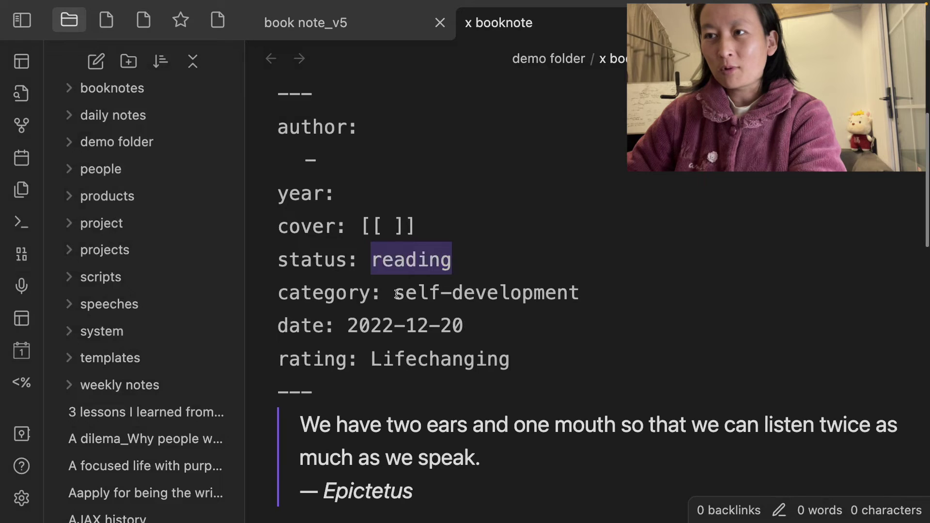
{"action": "left_click_drag", "start_coordinate": [398, 293], "coordinate": [584, 294]}
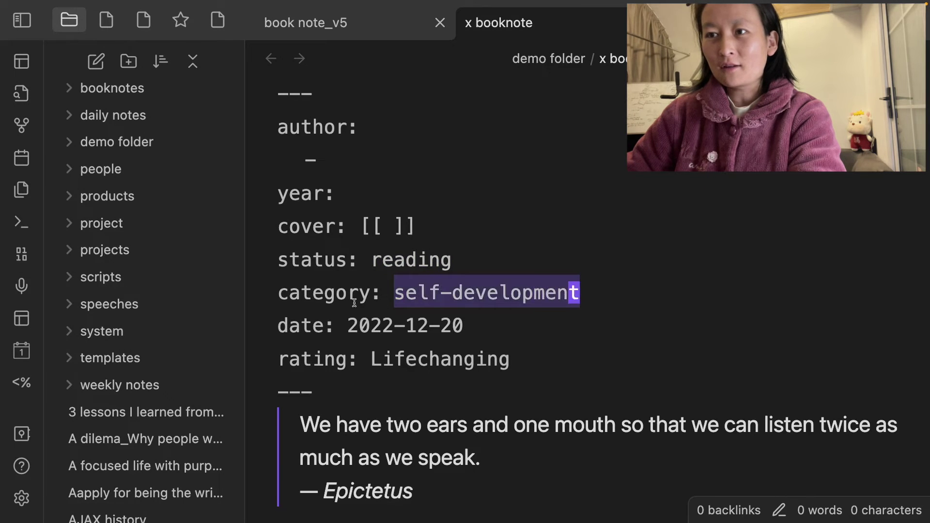
{"action": "scroll", "coordinate": [363, 310], "scroll_direction": "down", "scroll_amount": 3}
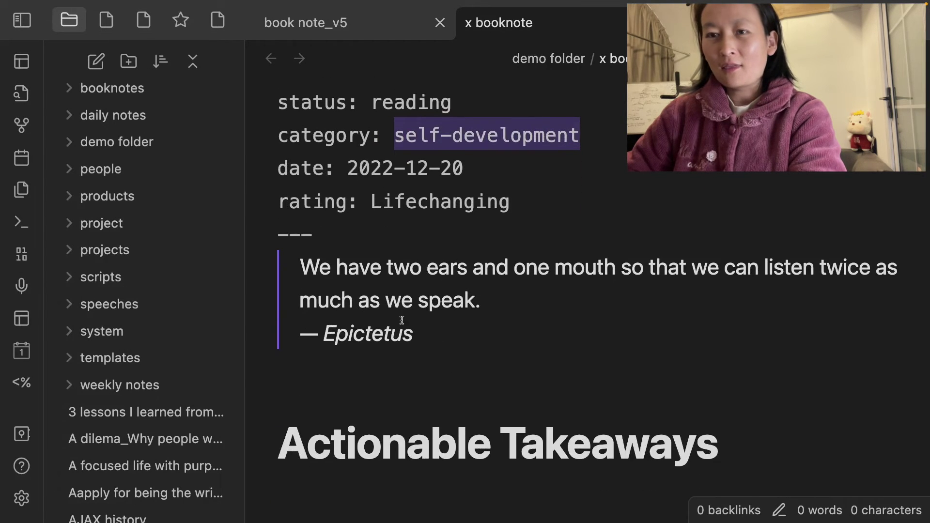
{"action": "scroll", "coordinate": [498, 315], "scroll_direction": "up", "scroll_amount": 2}
{"action": "scroll", "coordinate": [494, 317], "scroll_direction": "down", "scroll_amount": 3}
{"action": "scroll", "coordinate": [423, 322], "scroll_direction": "up", "scroll_amount": 7}
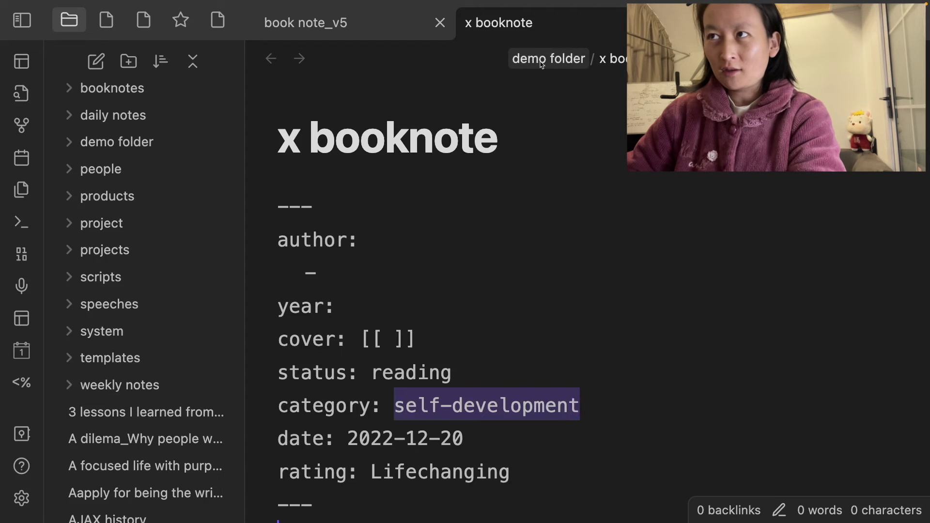
Compare the folder in the template's tp.file.move path with the location of the x booknote note
{"action": "key", "text": "ctrl+Tab"}
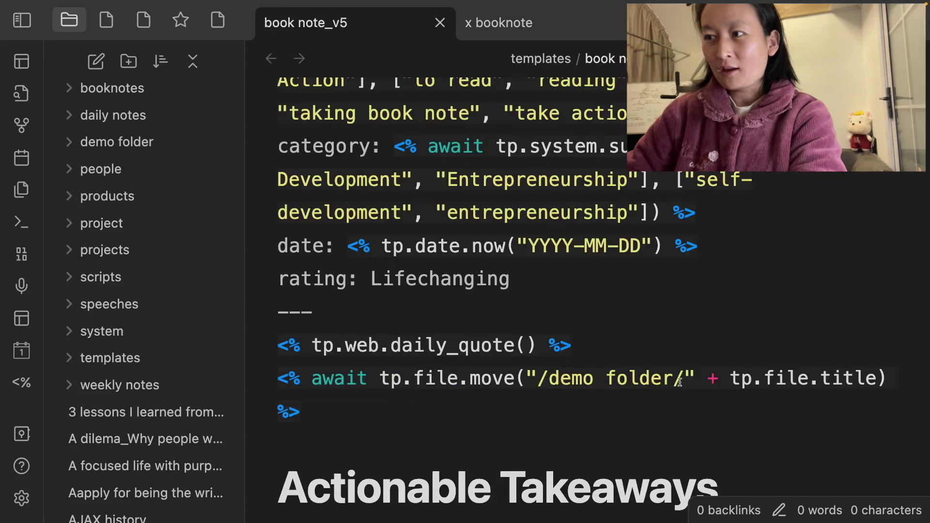
{"action": "left_click_drag", "start_coordinate": [566, 379], "coordinate": [681, 382]}
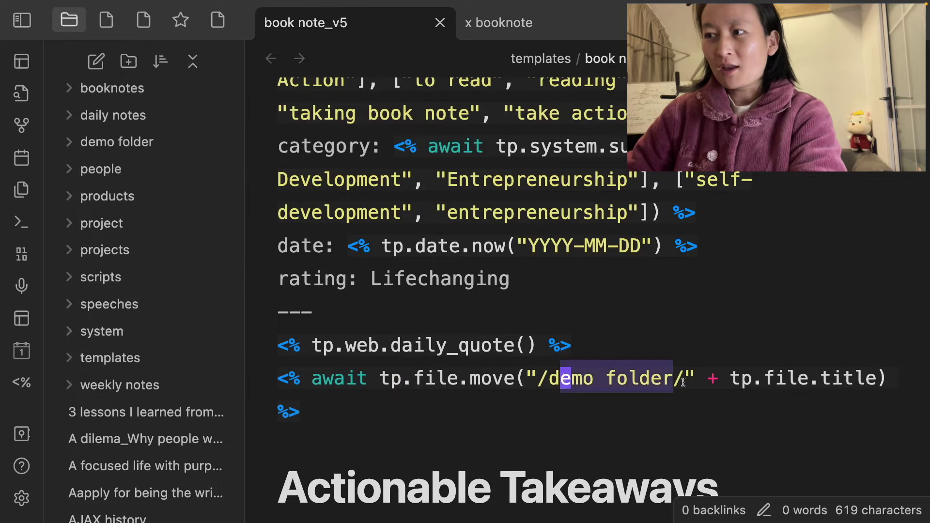
{"action": "left_click", "coordinate": [645, 378]}
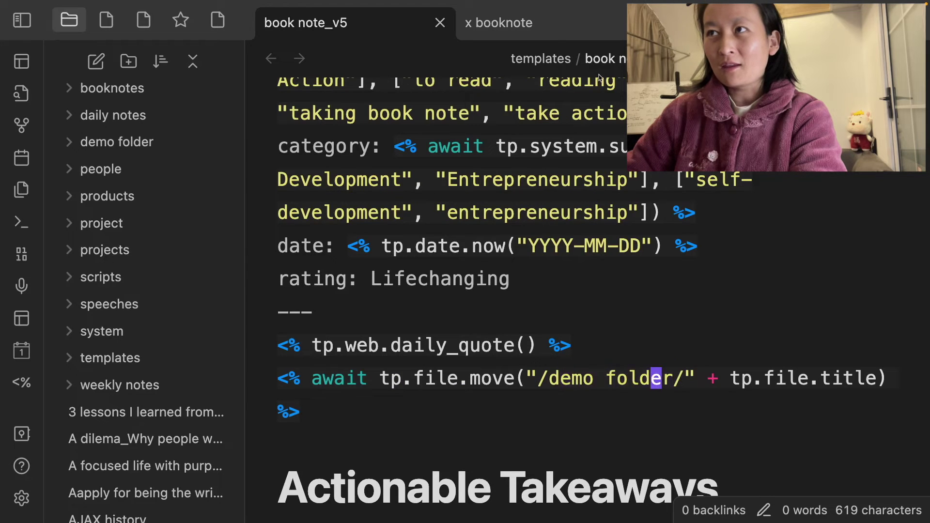
{"action": "left_click", "coordinate": [546, 22]}
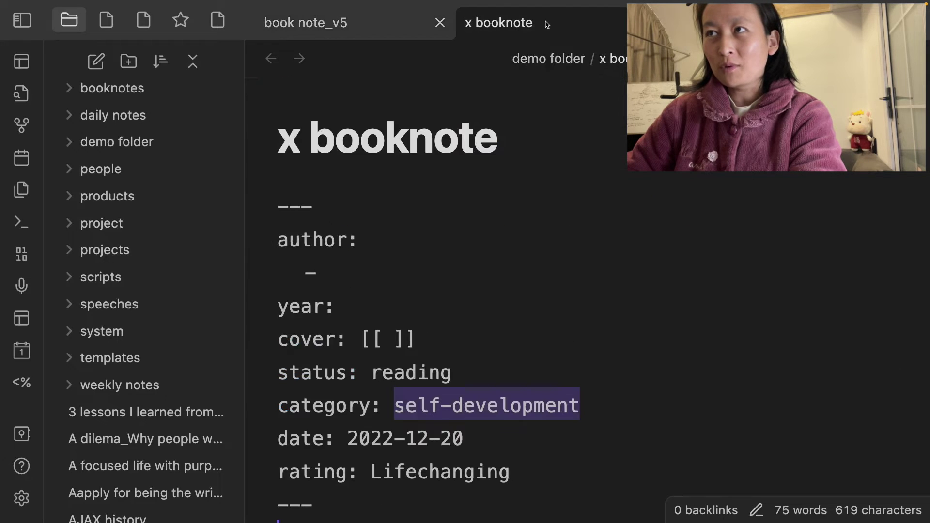
Replace demo folder with daily notes in the tp.file.move path of the book note_v5 template
{"action": "left_click", "coordinate": [381, 25]}
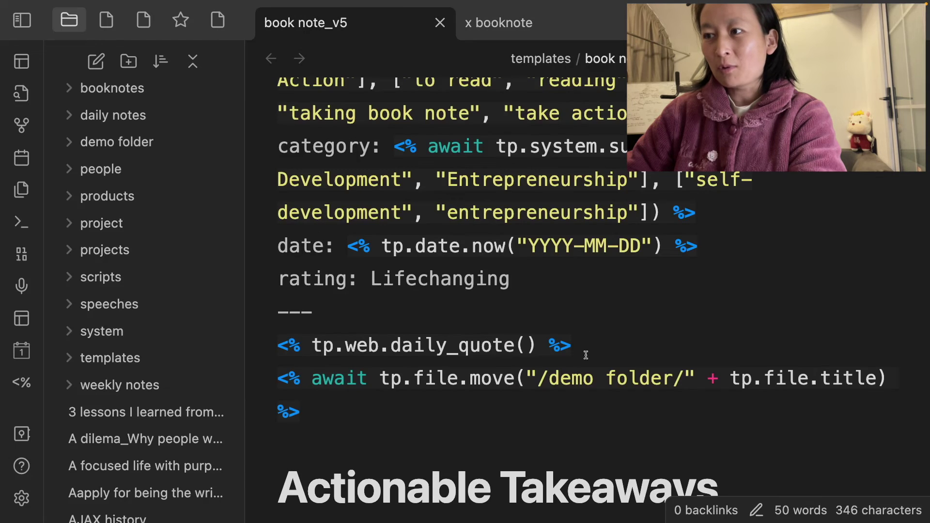
{"action": "key", "text": "Left"}
{"action": "key", "text": "Left"}
{"action": "key", "text": "Left"}
{"action": "key", "text": "Left"}
{"action": "key", "text": "Left"}
{"action": "key", "text": "Left"}
{"action": "key", "text": "Left"}
{"action": "key", "text": "Left"}
{"action": "key", "text": "Left"}
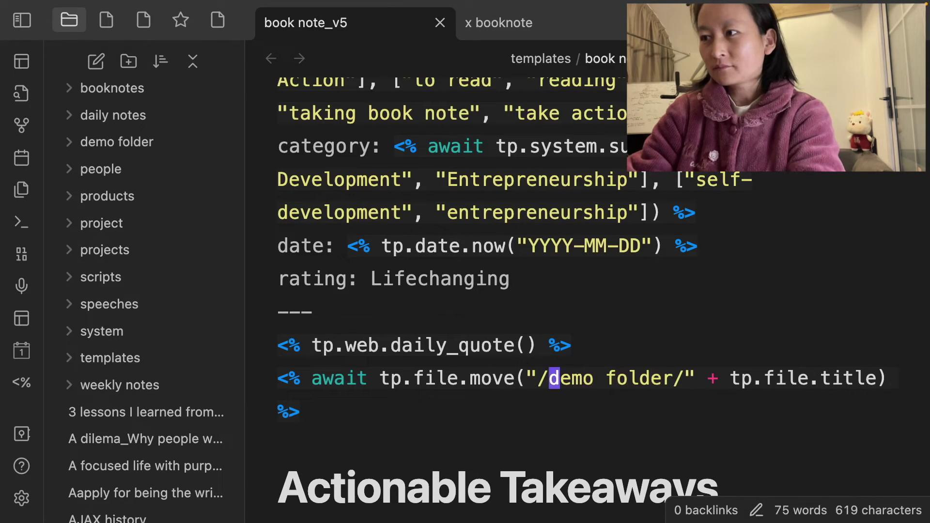
{"action": "key", "text": "d"}
{"action": "key", "text": "t"}
{"action": "key", "text": "slash"}
{"action": "key", "text": "i"}
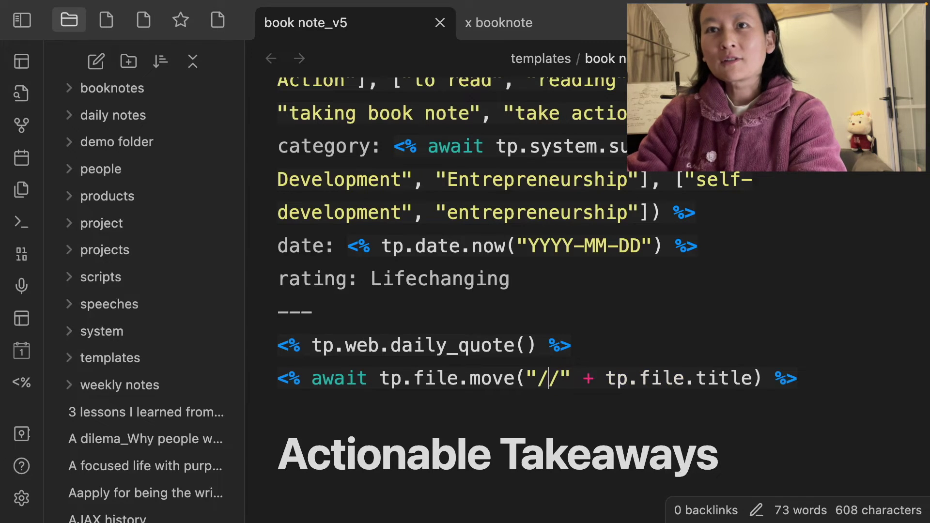
{"action": "left_click", "coordinate": [115, 120]}
{"action": "left_click", "coordinate": [116, 118]}
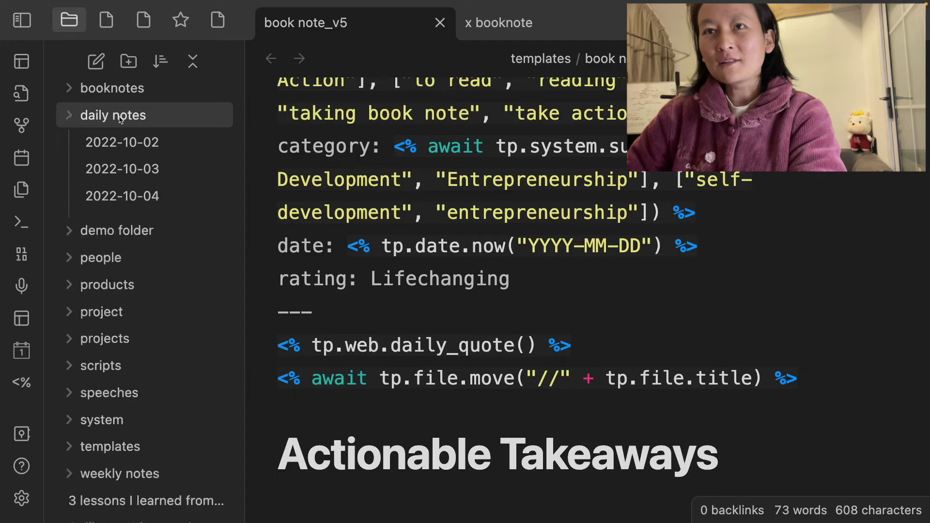
{"action": "left_click", "coordinate": [550, 374]}
{"action": "type", "text": "daily notes"}
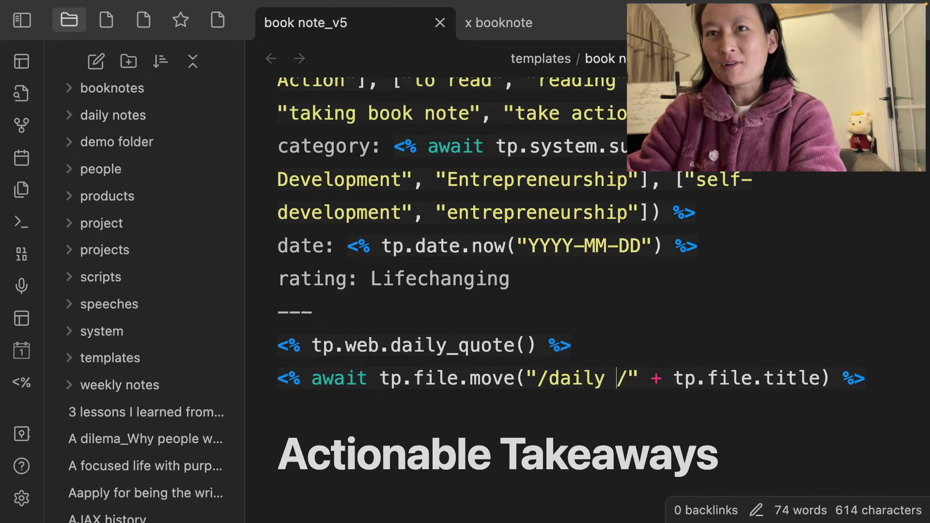
{"action": "key", "text": "Escape"}
{"action": "key", "text": "b"}
{"action": "key", "text": "b"}
{"action": "key", "text": "b"}
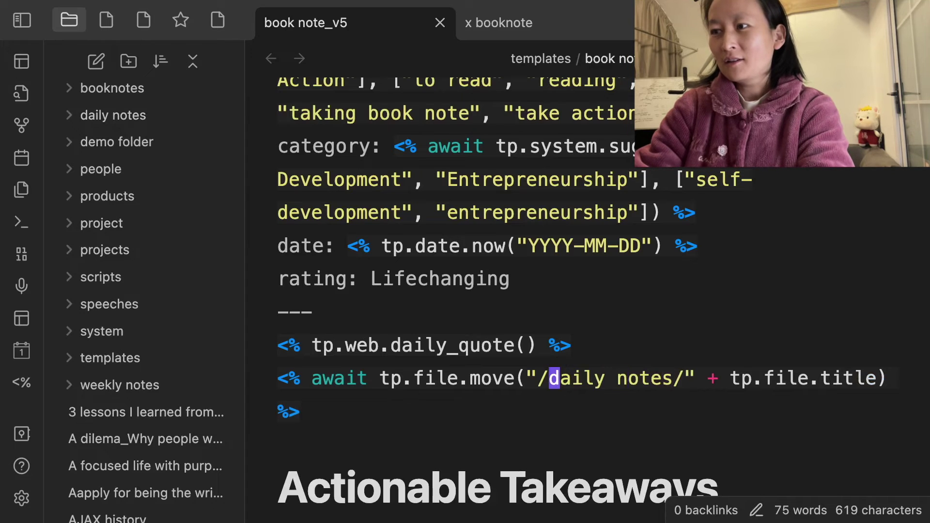
{"action": "key", "text": "b"}
{"action": "key", "text": "l"}
{"action": "key", "text": "l"}
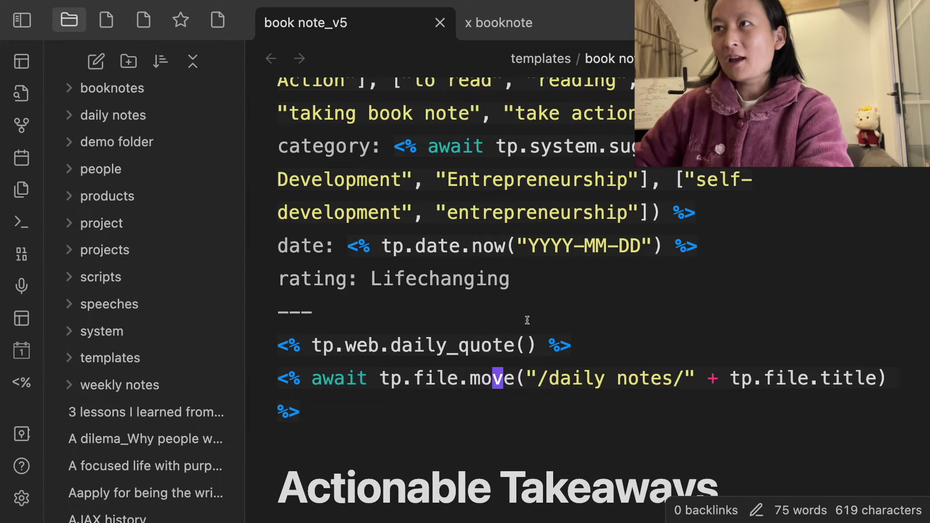
Create the note demo folder/y booknote in a new tab, choosing Reading as the status and Entrepreneurship as the category
{"action": "left_click", "coordinate": [676, 22]}
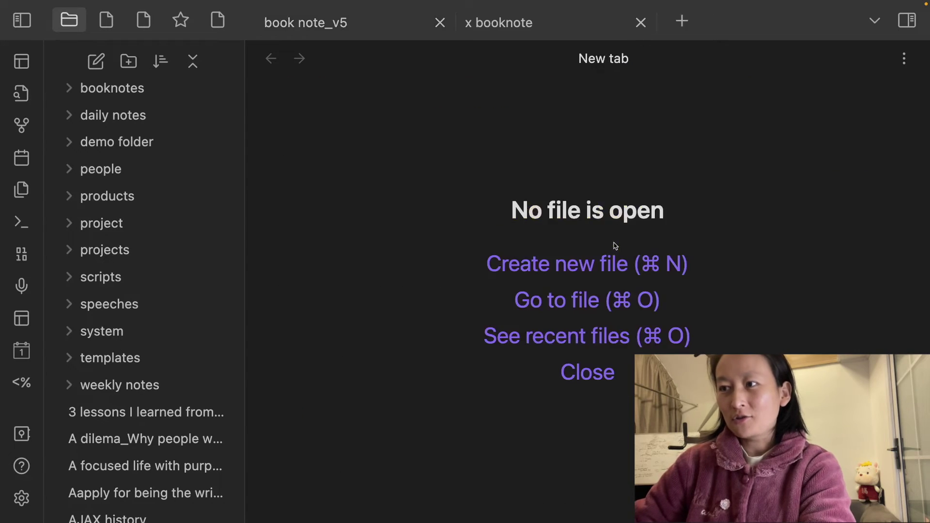
{"action": "key", "text": "super+o"}
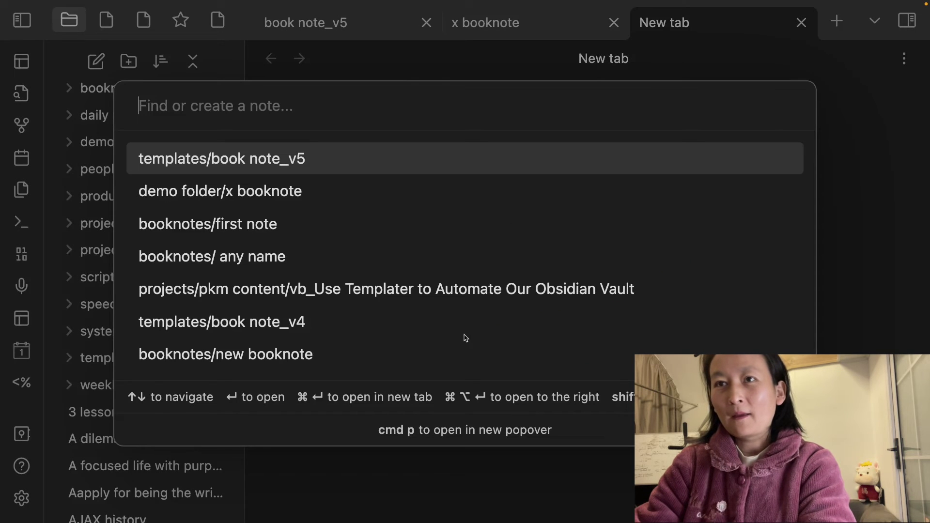
{"action": "type", "text": "fo"}
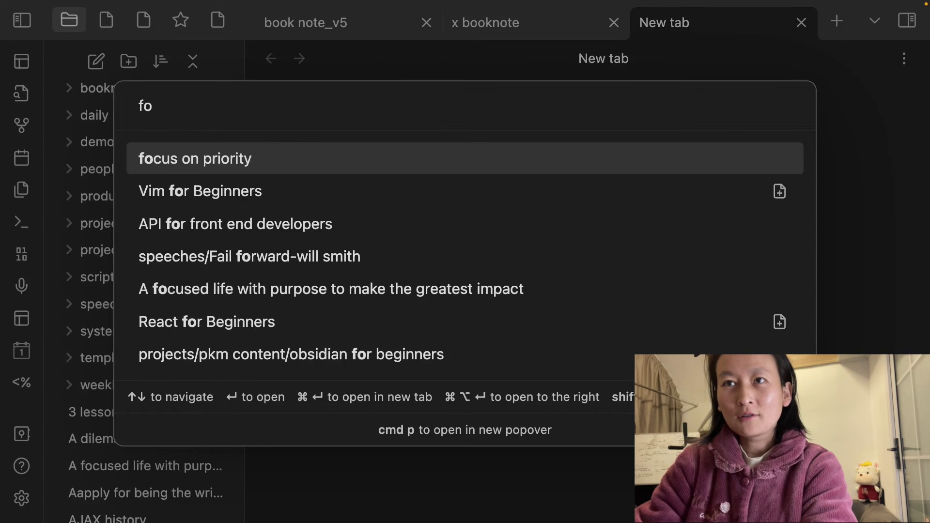
{"action": "key", "text": "BackSpace"}
{"action": "key", "text": "BackSpace"}
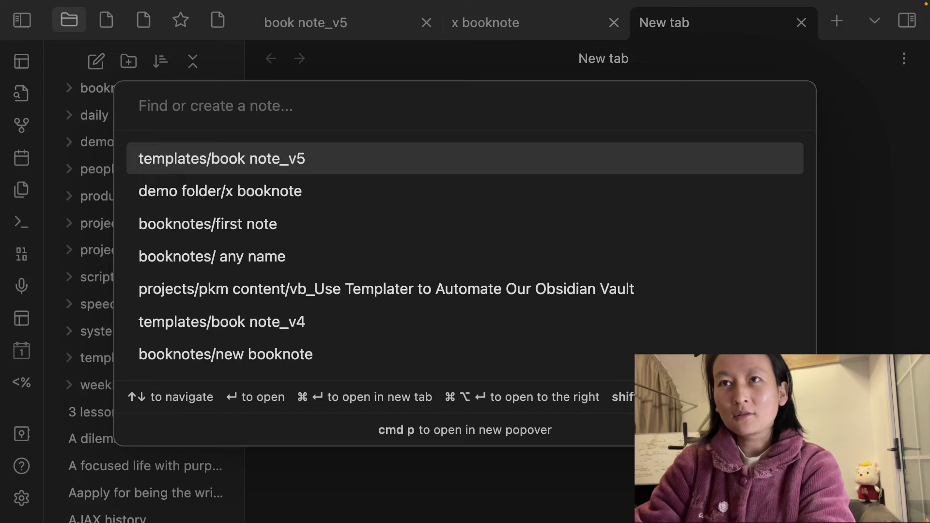
{"action": "type", "text": "demo do"}
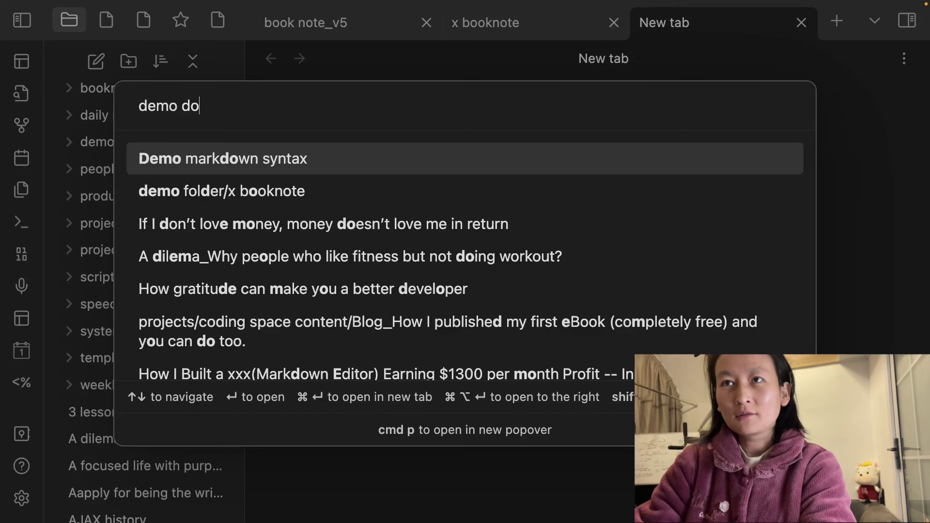
{"action": "key", "text": "BackSpace"}
{"action": "key", "text": "BackSpace"}
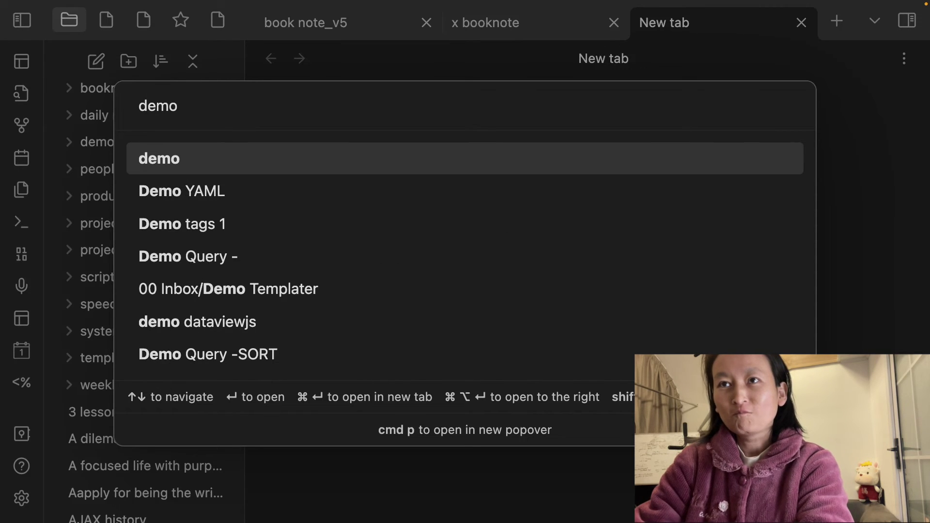
{"action": "type", "text": "folder/y booknote"}
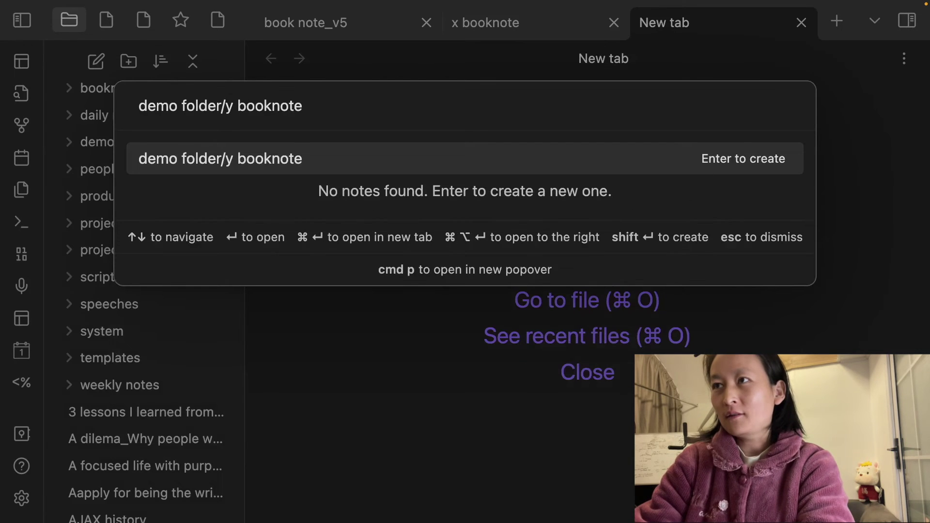
{"action": "key", "text": "Return"}
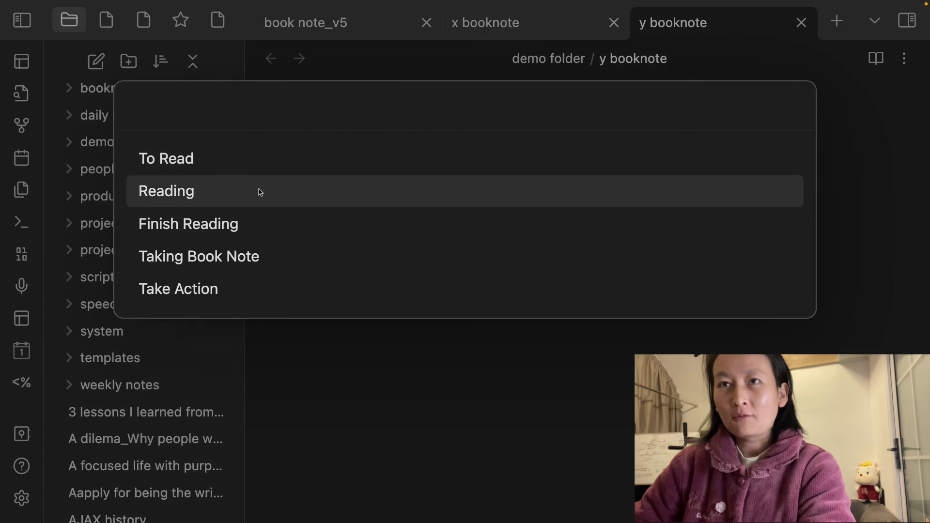
{"action": "left_click", "coordinate": [259, 192]}
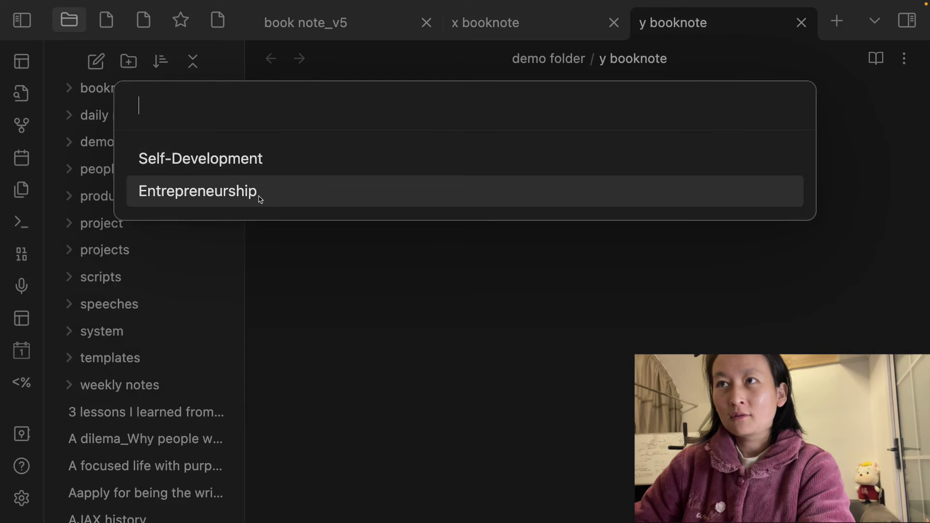
{"action": "left_click", "coordinate": [260, 198]}
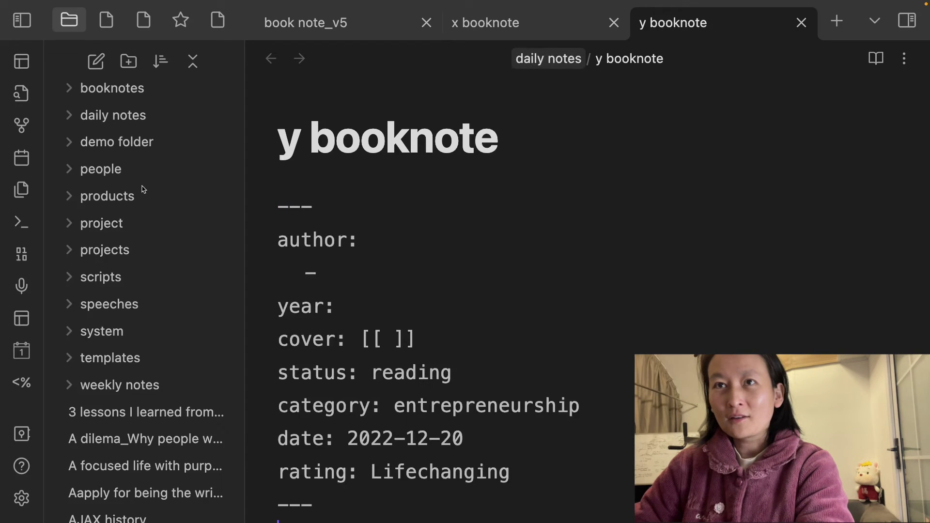
Locate the y booknote note among the files of the daily notes folder
{"action": "left_click", "coordinate": [71, 120]}
{"action": "left_click", "coordinate": [70, 120]}
{"action": "left_click", "coordinate": [71, 120]}
{"action": "scroll", "coordinate": [139, 244], "scroll_direction": "down", "scroll_amount": 3}
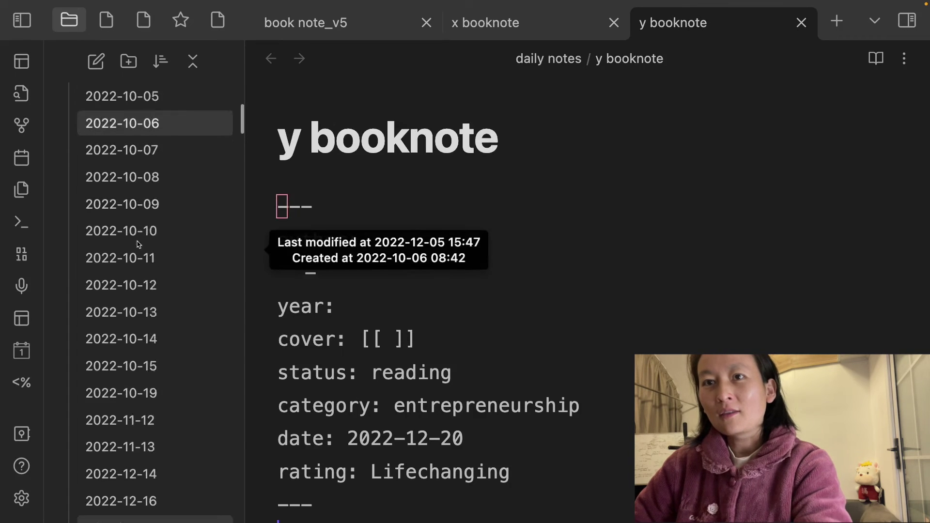
{"action": "scroll", "coordinate": [139, 245], "scroll_direction": "down", "scroll_amount": 5}
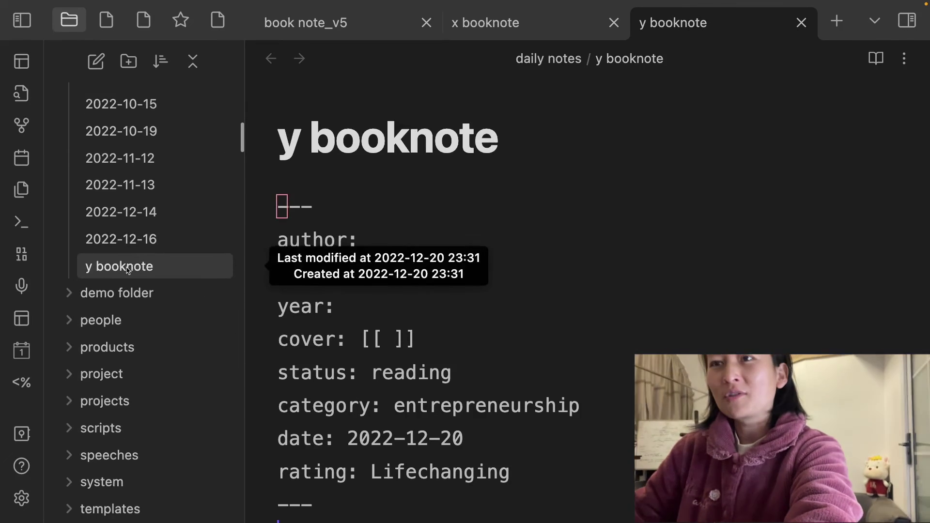
{"action": "left_click", "coordinate": [127, 268]}
{"action": "scroll", "coordinate": [127, 262], "scroll_direction": "up", "scroll_amount": 4}
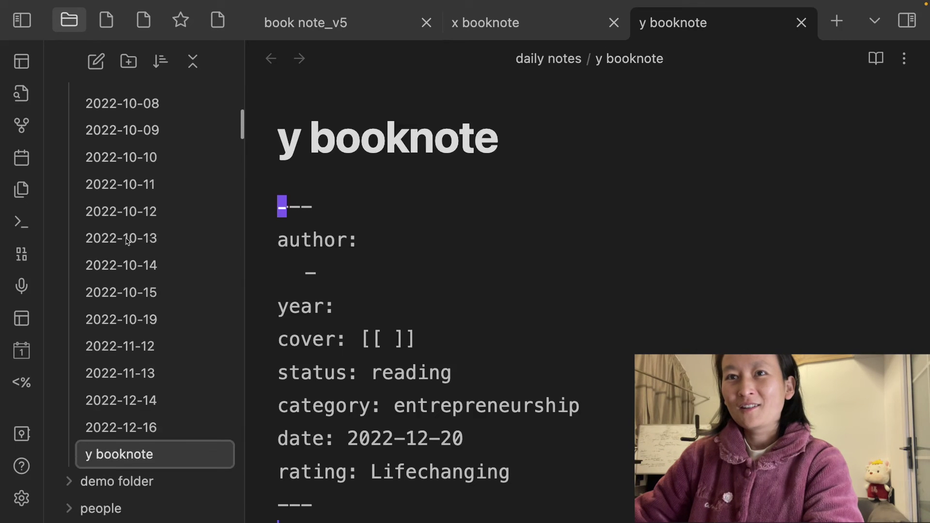
{"action": "scroll", "coordinate": [128, 256], "scroll_direction": "up", "scroll_amount": 4}
{"action": "scroll", "coordinate": [165, 245], "scroll_direction": "down", "scroll_amount": 5}
{"action": "scroll", "coordinate": [171, 245], "scroll_direction": "down", "scroll_amount": 5}
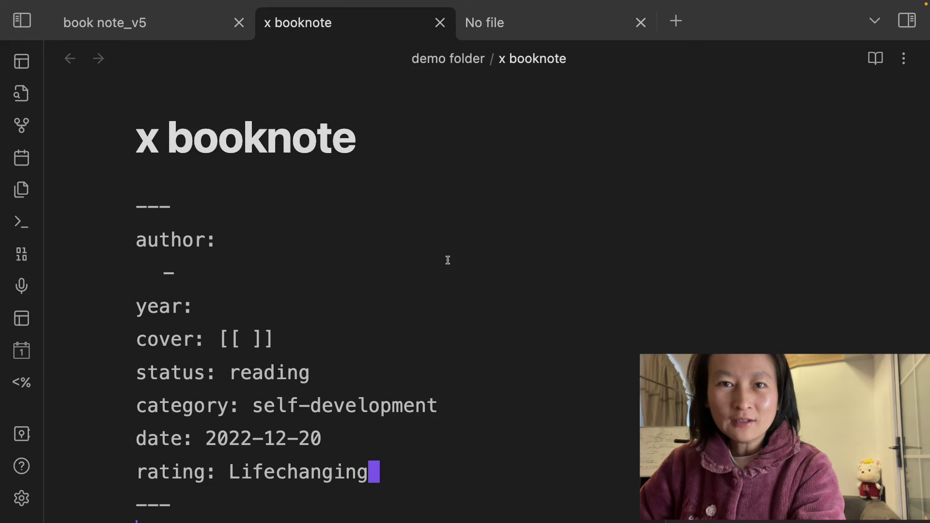
Search the available commands for templater and review the commands with their hotkeys
{"action": "key", "text": "alt+Tab"}
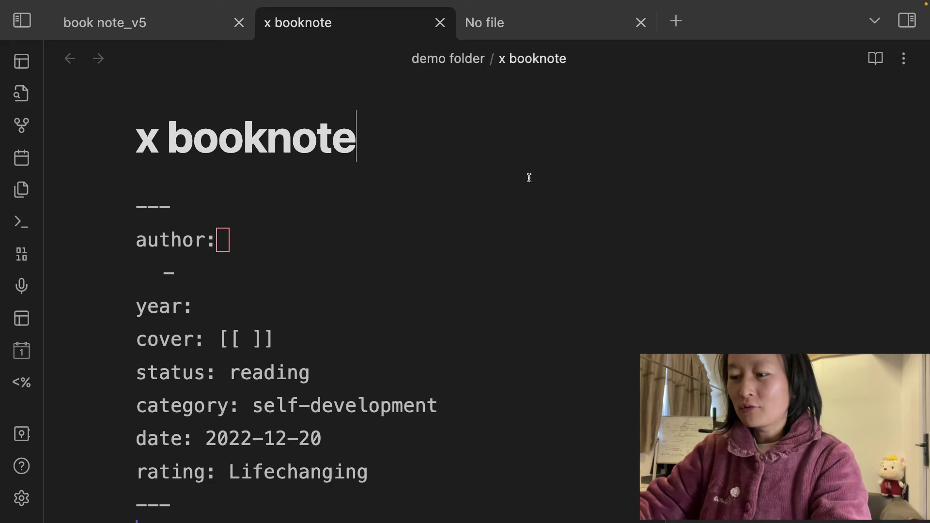
{"action": "key", "text": "super+p"}
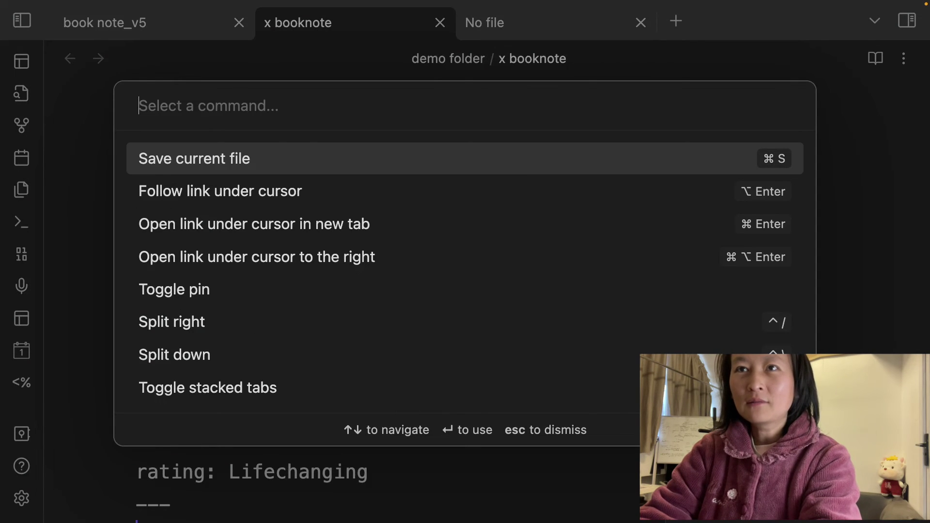
{"action": "type", "text": "templater"}
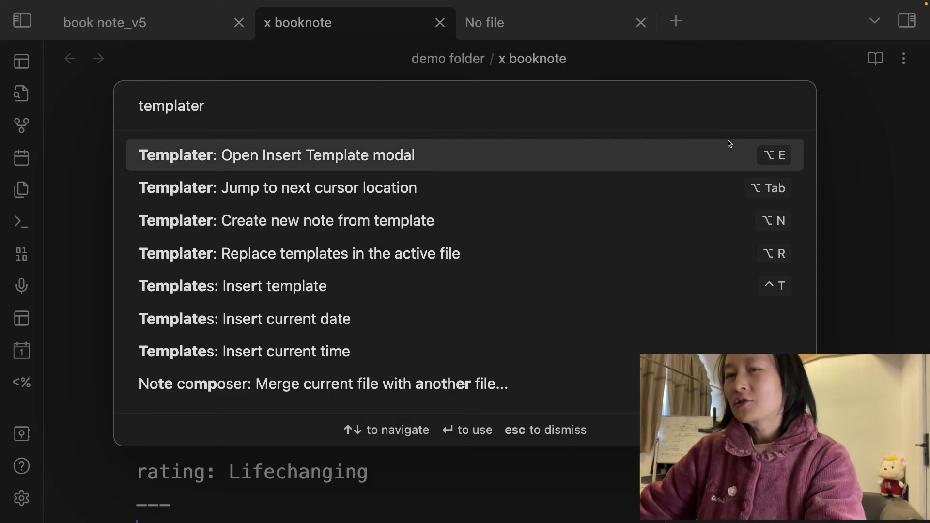
{"action": "key", "text": "Escape"}
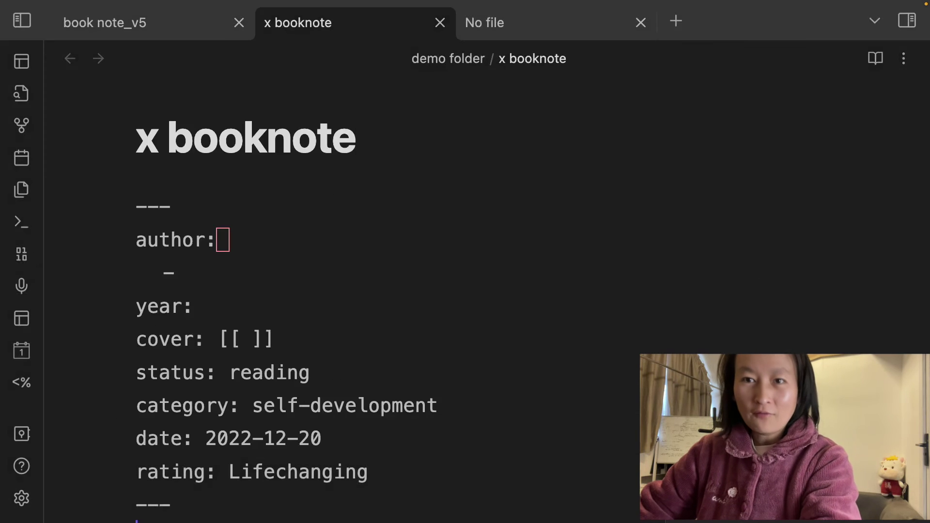
Set templates/book note_v1.md as the template under Template Hotkeys in the Templater settings
{"action": "left_click", "coordinate": [24, 504]}
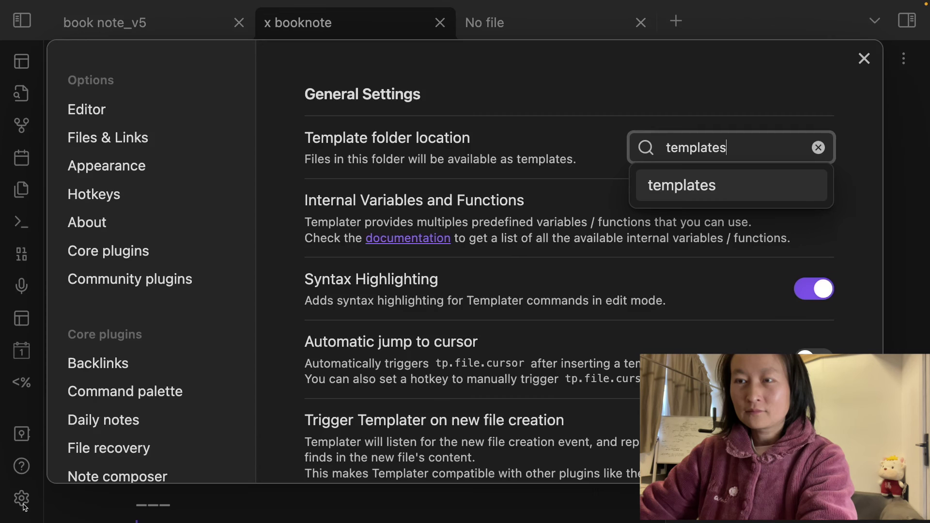
{"action": "scroll", "coordinate": [575, 350], "scroll_direction": "down", "scroll_amount": 4}
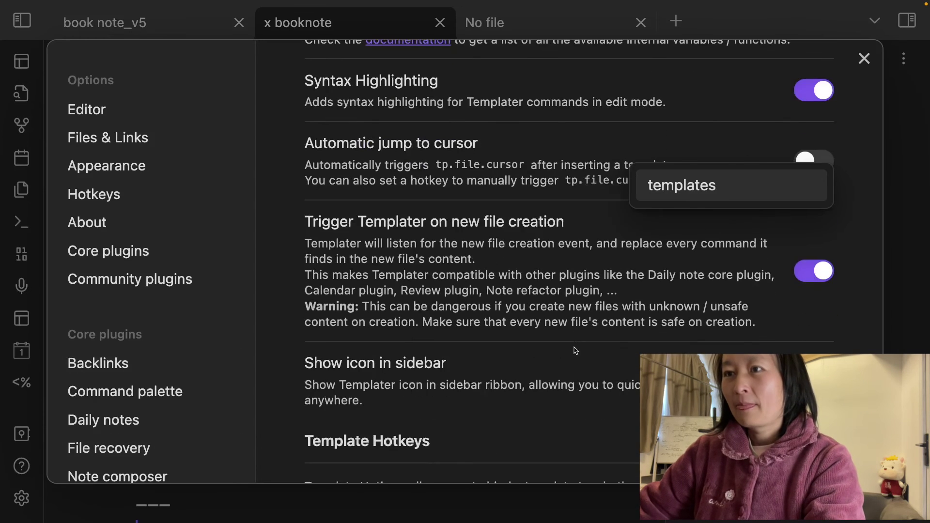
{"action": "scroll", "coordinate": [543, 372], "scroll_direction": "down", "scroll_amount": 5}
{"action": "scroll", "coordinate": [544, 372], "scroll_direction": "down", "scroll_amount": 3}
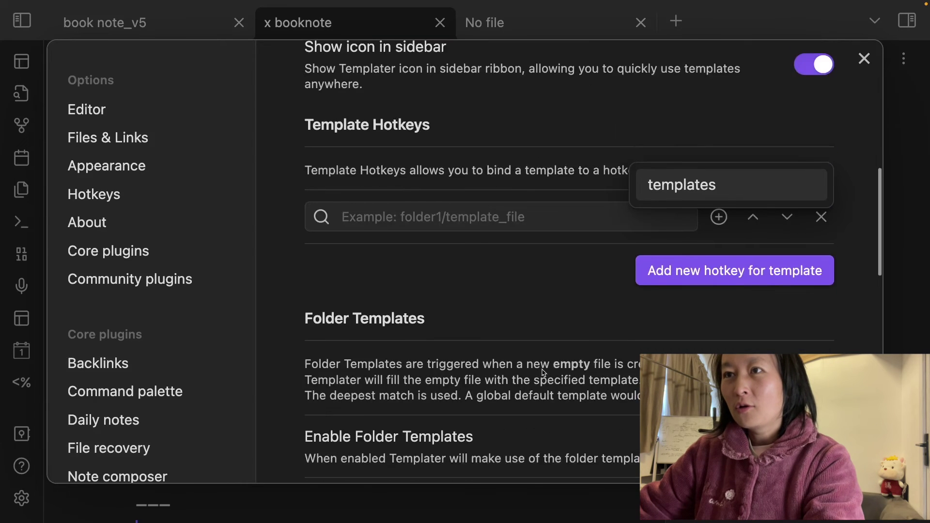
{"action": "scroll", "coordinate": [544, 374], "scroll_direction": "up", "scroll_amount": 5}
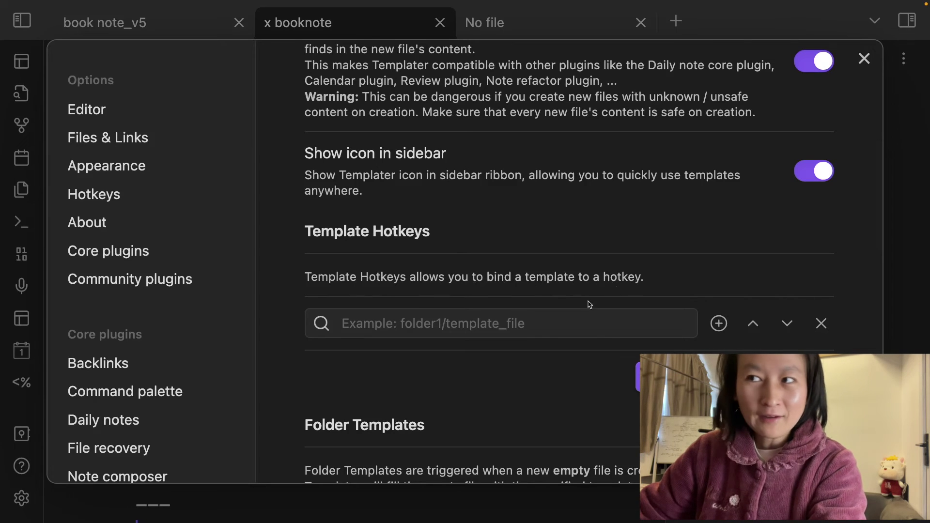
{"action": "left_click", "coordinate": [446, 325]}
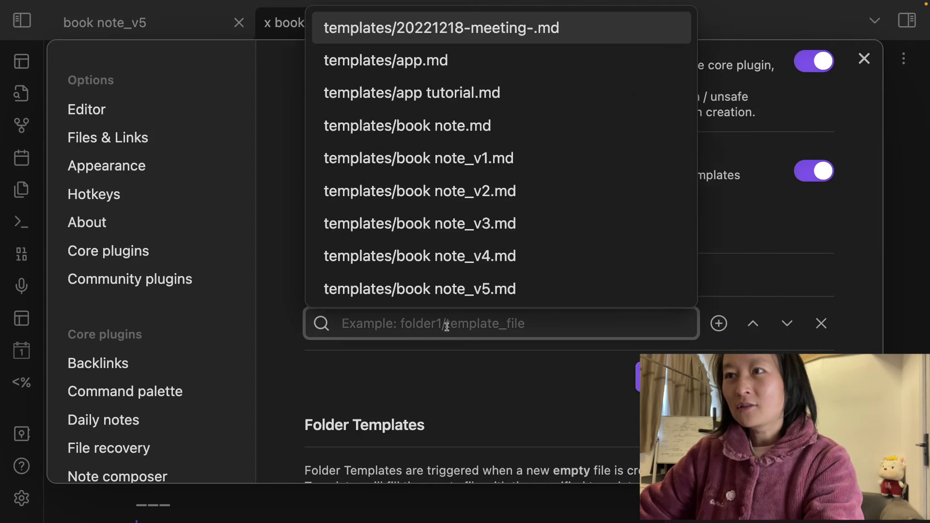
{"action": "scroll", "coordinate": [426, 189], "scroll_direction": "down", "scroll_amount": 1}
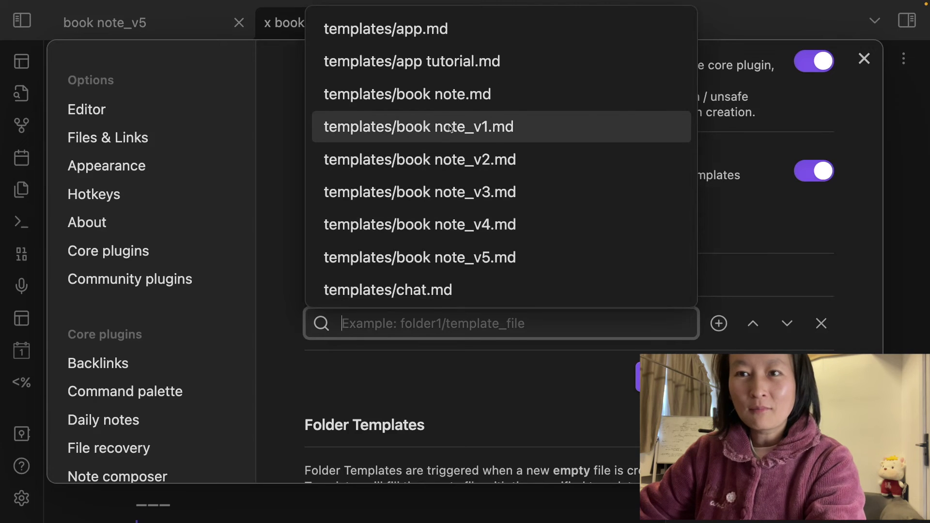
{"action": "left_click", "coordinate": [436, 129]}
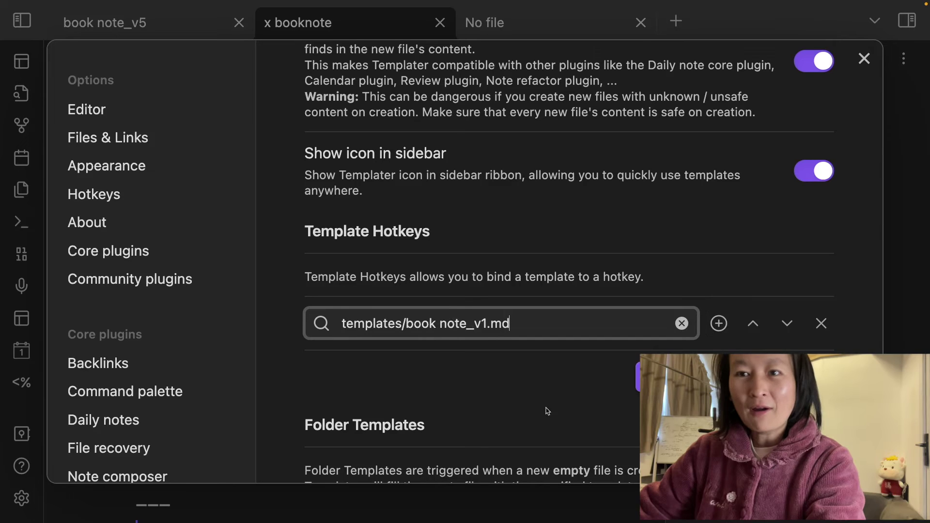
{"action": "left_click", "coordinate": [908, 204]}
Close all open tabs, including x booknote and book note_v5
{"action": "left_click", "coordinate": [640, 23]}
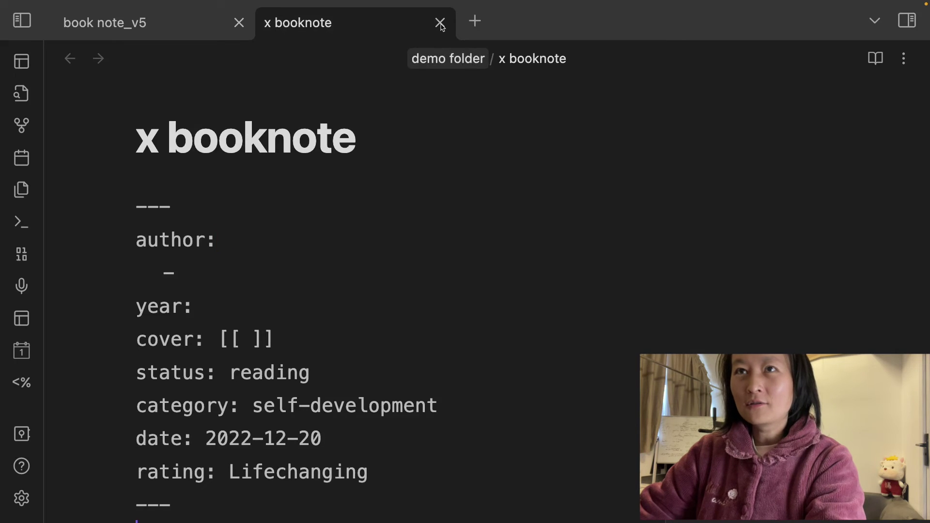
{"action": "left_click", "coordinate": [440, 23]}
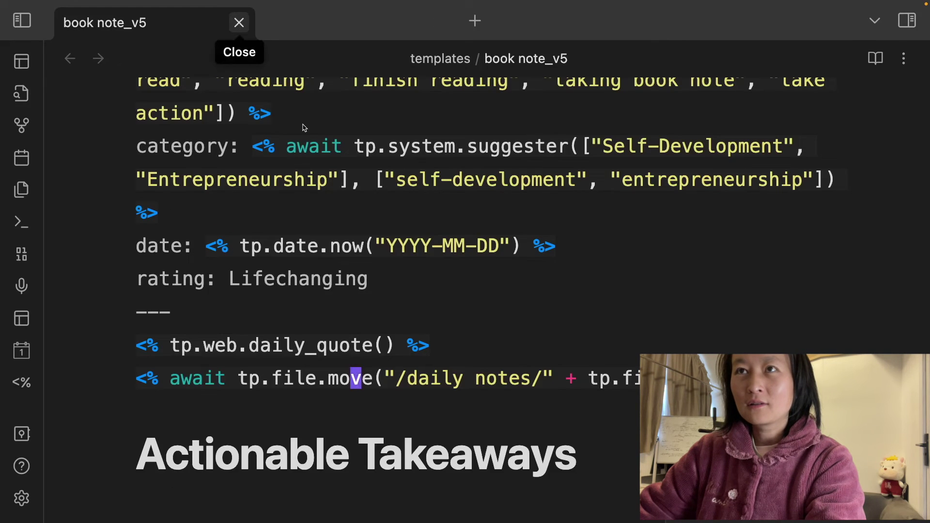
{"action": "key", "text": "super+w"}
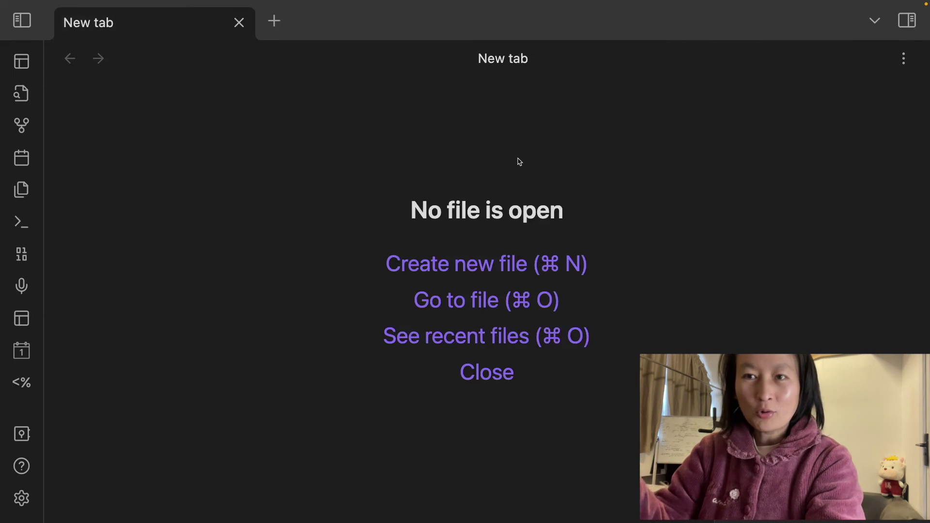
Create a new note and fill it with the Templater command Insert templates/book note_v1.md
{"action": "key", "text": "super+n"}
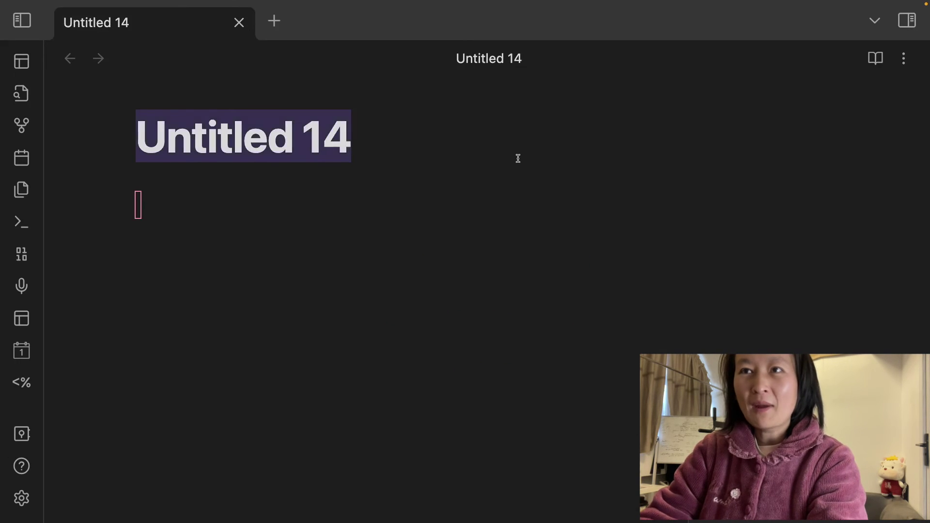
{"action": "key", "text": "super+p"}
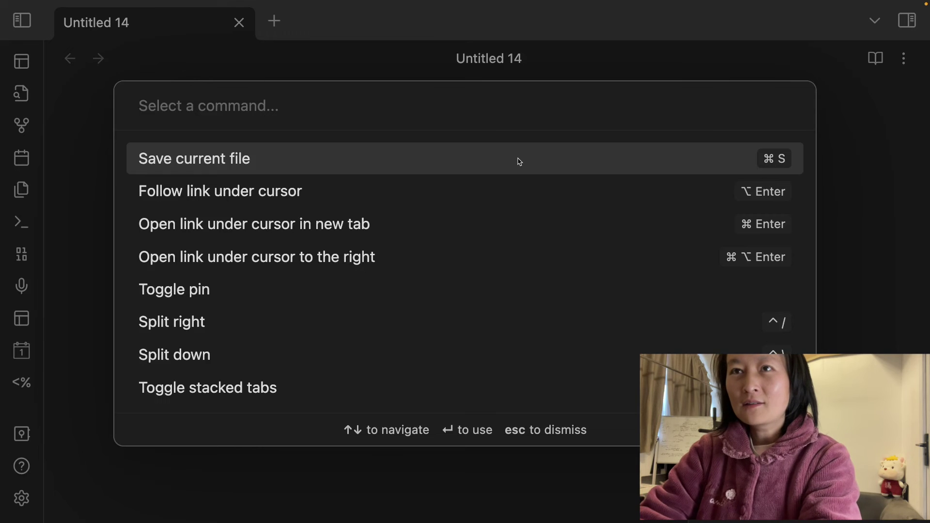
{"action": "type", "text": "templater"}
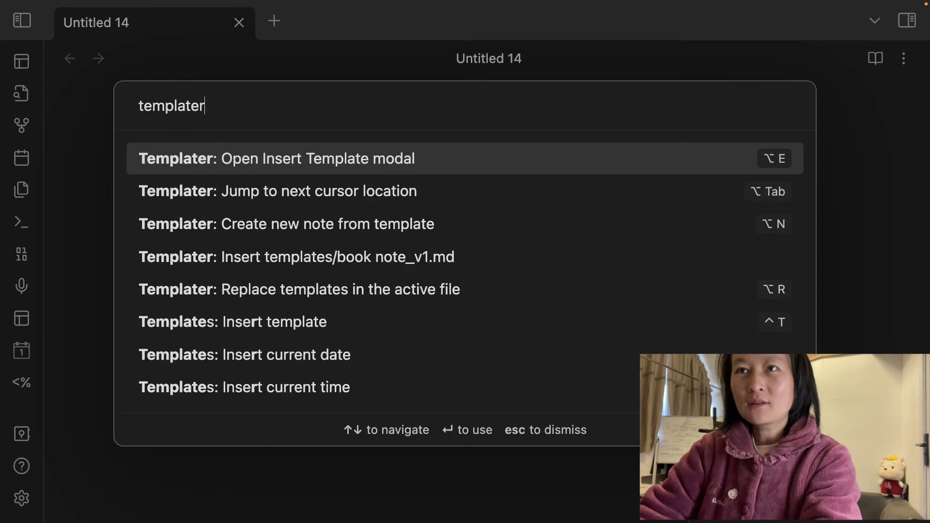
{"action": "scroll", "coordinate": [382, 237], "scroll_direction": "down", "scroll_amount": 1}
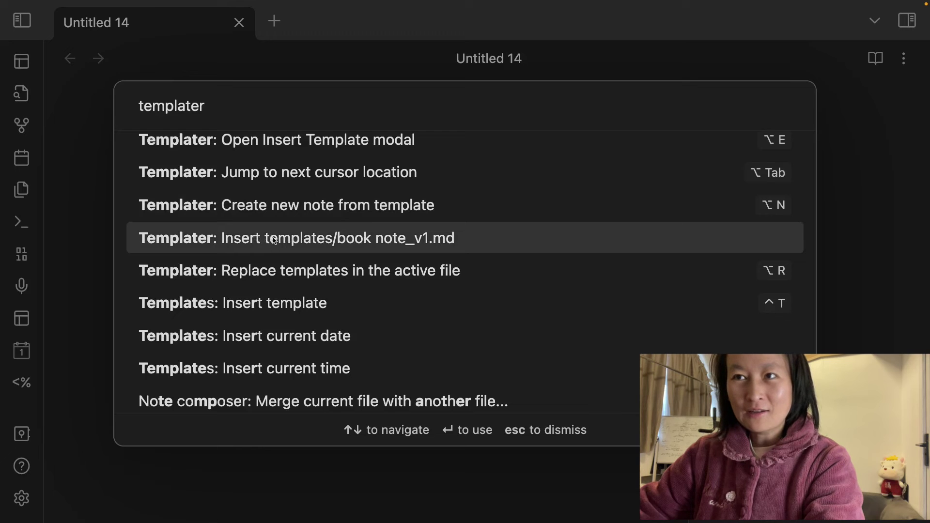
{"action": "left_click", "coordinate": [274, 240]}
{"action": "scroll", "coordinate": [365, 264], "scroll_direction": "down", "scroll_amount": 3}
{"action": "scroll", "coordinate": [390, 344], "scroll_direction": "down", "scroll_amount": 7}
{"action": "scroll", "coordinate": [400, 366], "scroll_direction": "up", "scroll_amount": 8}
{"action": "scroll", "coordinate": [341, 383], "scroll_direction": "up", "scroll_amount": 2}
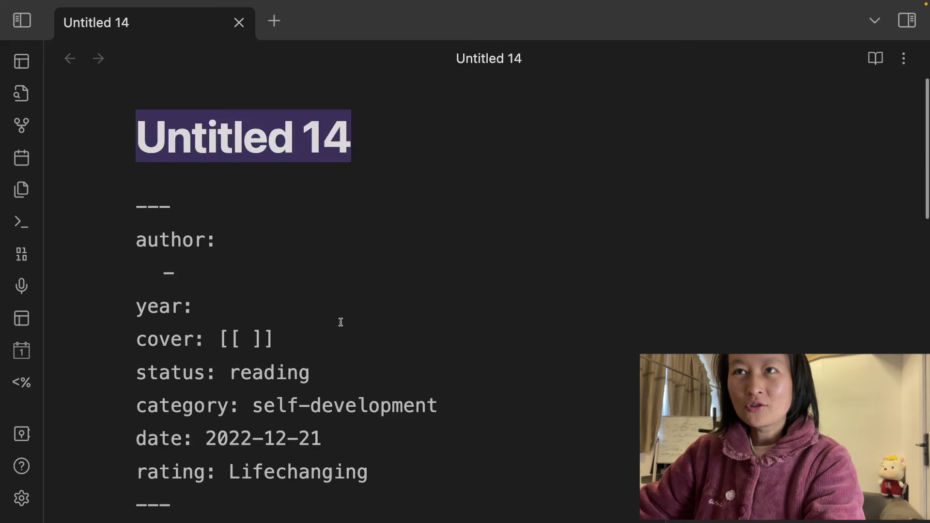
{"action": "scroll", "coordinate": [363, 203], "scroll_direction": "down", "scroll_amount": 6}
{"action": "scroll", "coordinate": [363, 204], "scroll_direction": "down", "scroll_amount": 5}
Create a new note in a new tab and look up the hotkeys of the templater commands
{"action": "key", "text": "super+t"}
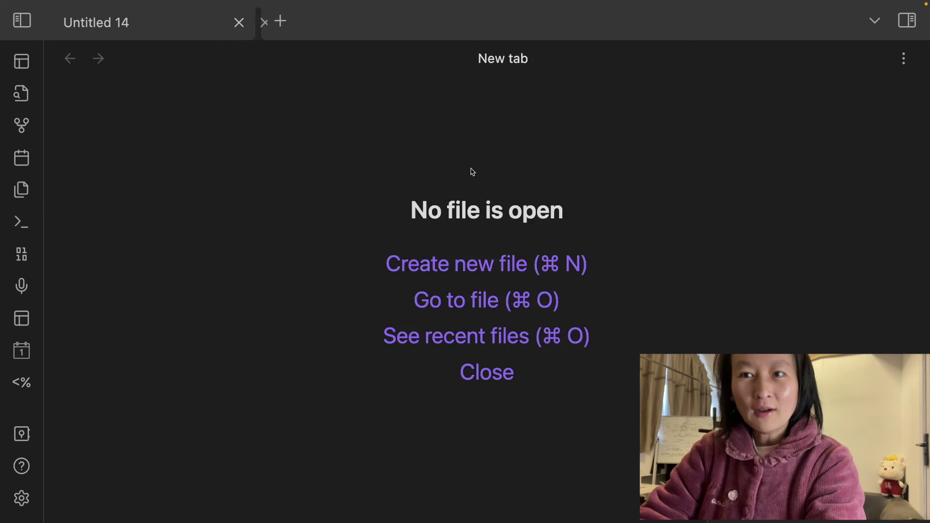
{"action": "key", "text": "super+n"}
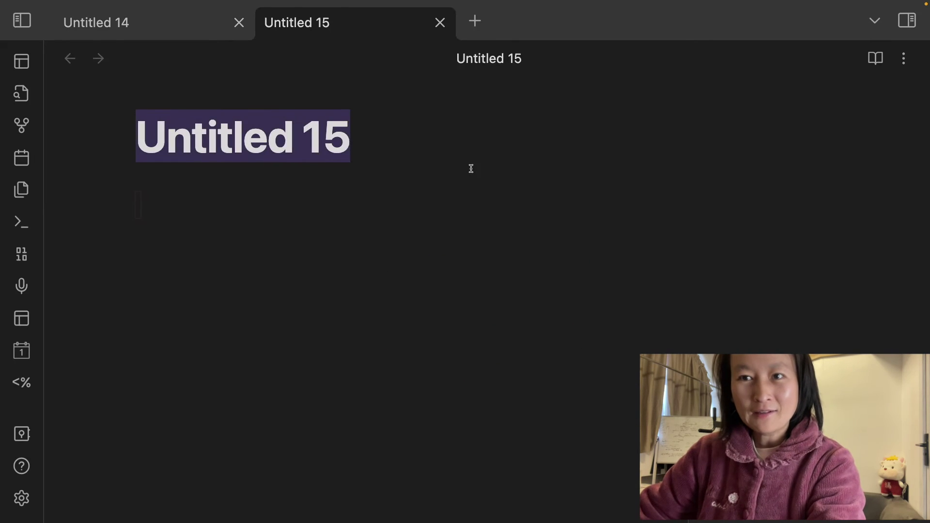
{"action": "key", "text": "super+p"}
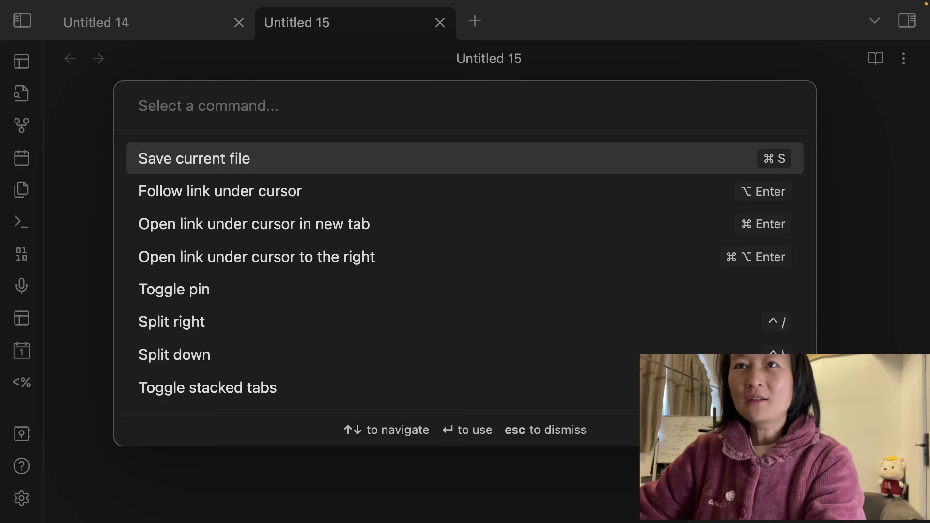
{"action": "type", "text": "templater"}
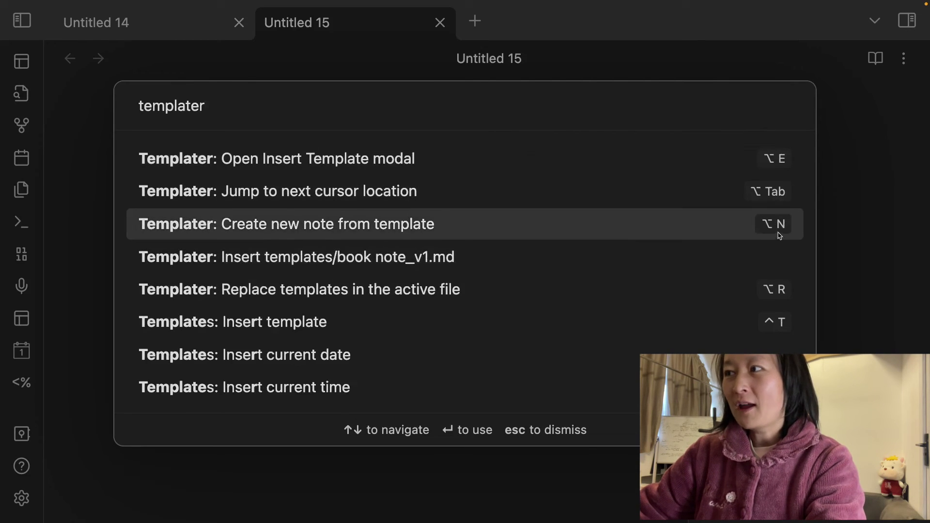
{"action": "key", "text": "Escape"}
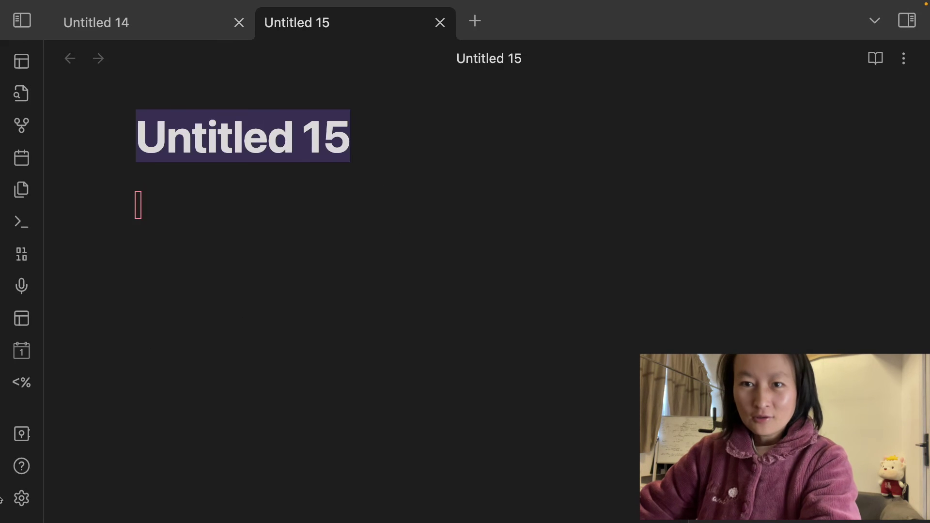
Assign the hotkey Ctrl+B to the command Templater: Insert templates/book note_v1.md from the Template Hotkeys settings
{"action": "left_click", "coordinate": [24, 504]}
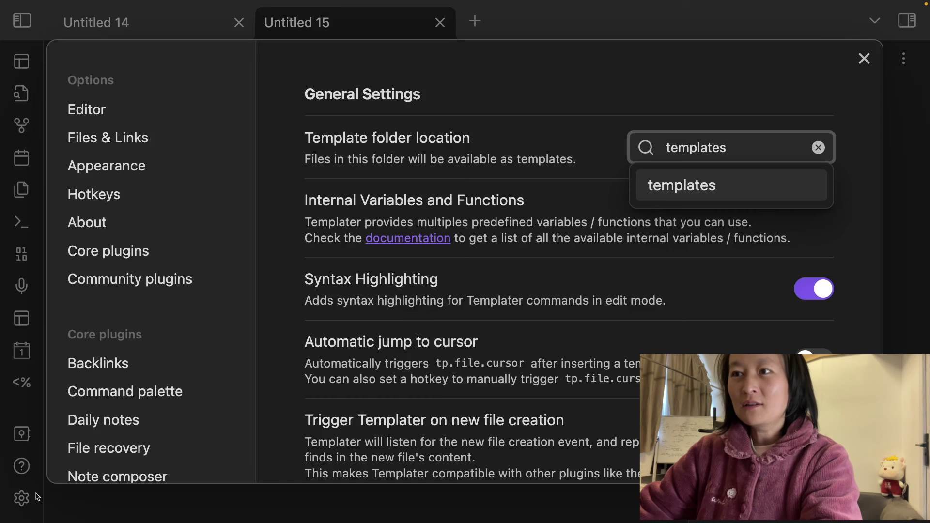
{"action": "scroll", "coordinate": [524, 342], "scroll_direction": "down", "scroll_amount": 8}
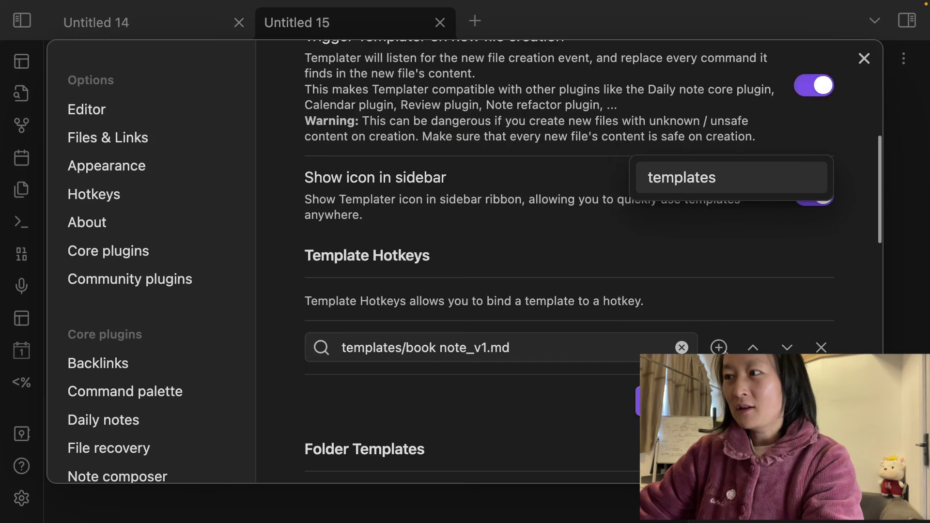
{"action": "left_click", "coordinate": [713, 298]}
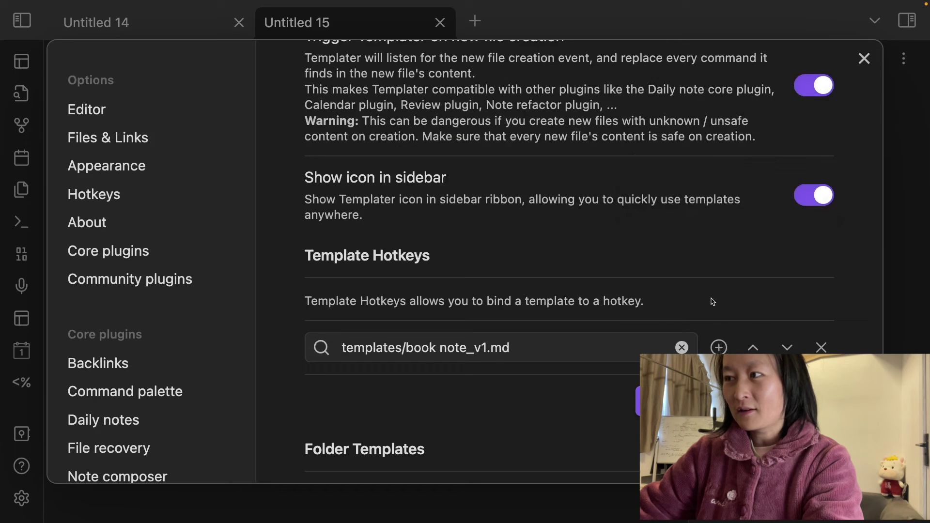
{"action": "left_click", "coordinate": [719, 347]}
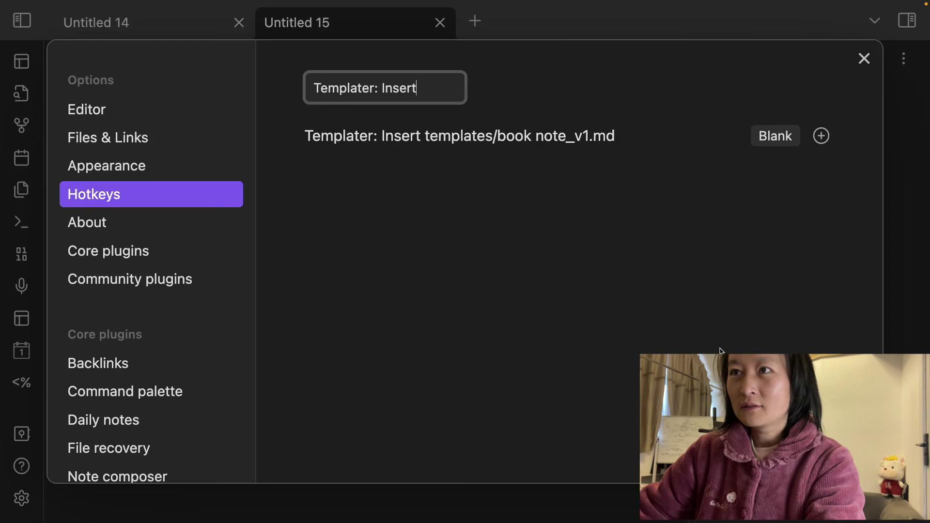
{"action": "left_click", "coordinate": [820, 135]}
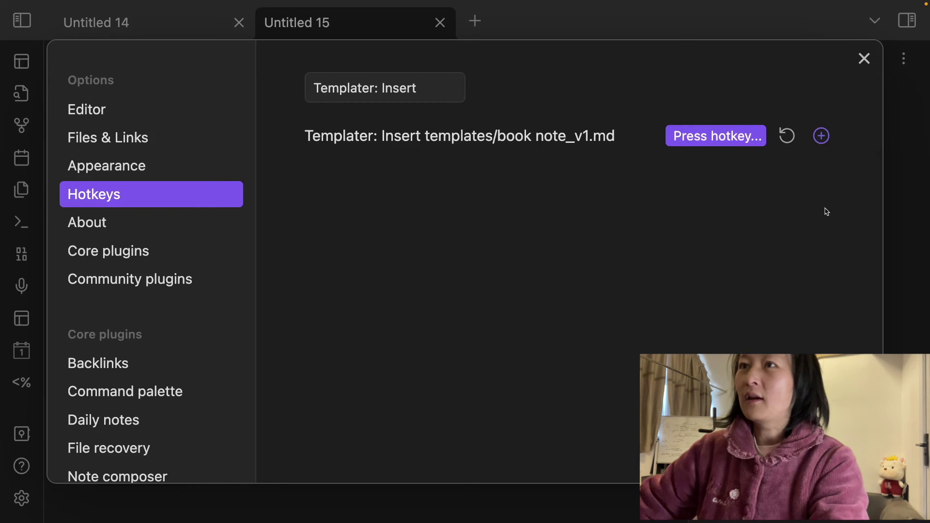
{"action": "key", "text": "ctrl+b"}
{"action": "left_click", "coordinate": [926, 130]}
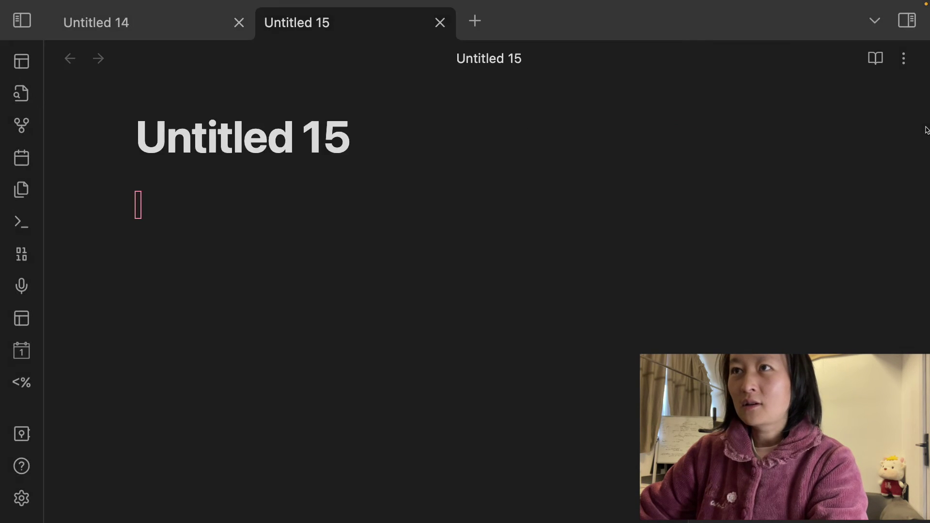
Fill the empty body of the new note with the book note_v1 template using its assigned hotkey and review the inserted content
{"action": "left_click", "coordinate": [417, 204]}
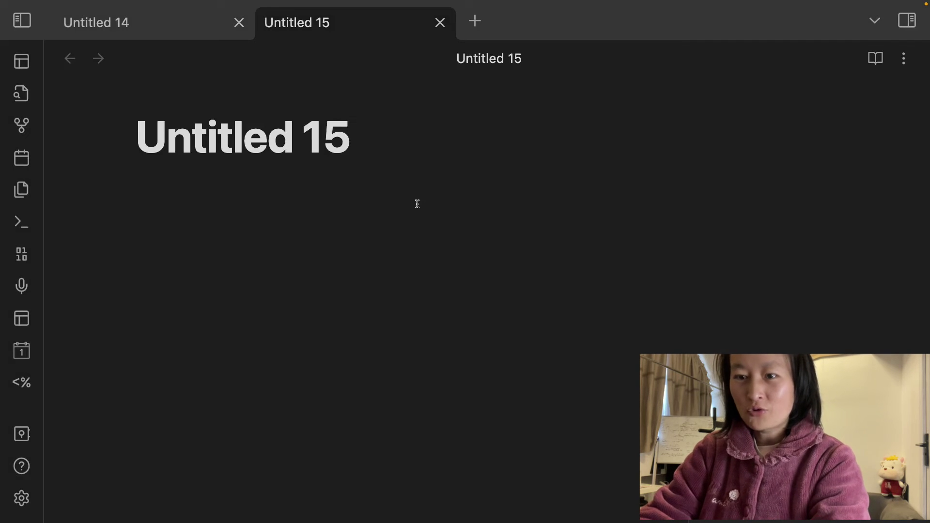
{"action": "key", "text": "ctrl+b"}
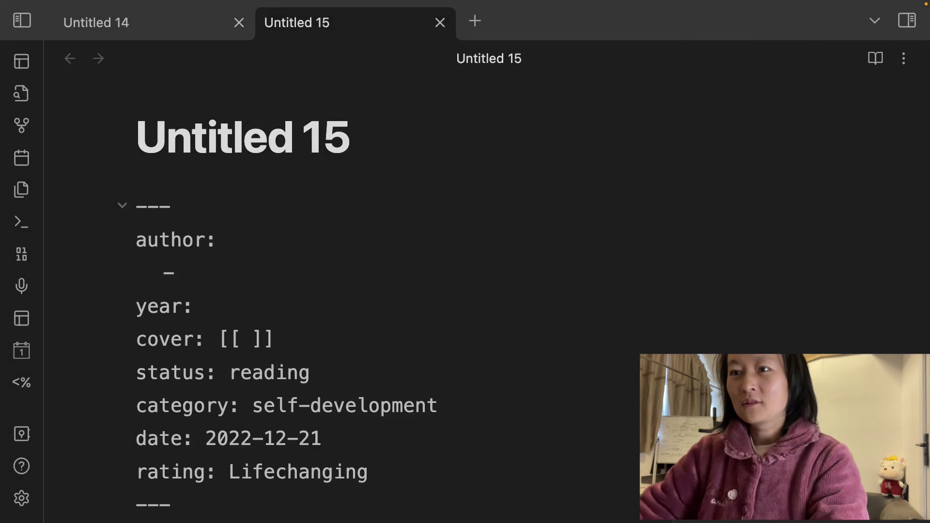
{"action": "scroll", "coordinate": [468, 264], "scroll_direction": "down", "scroll_amount": 5}
{"action": "scroll", "coordinate": [451, 369], "scroll_direction": "up", "scroll_amount": 2}
{"action": "scroll", "coordinate": [461, 363], "scroll_direction": "down", "scroll_amount": 3}
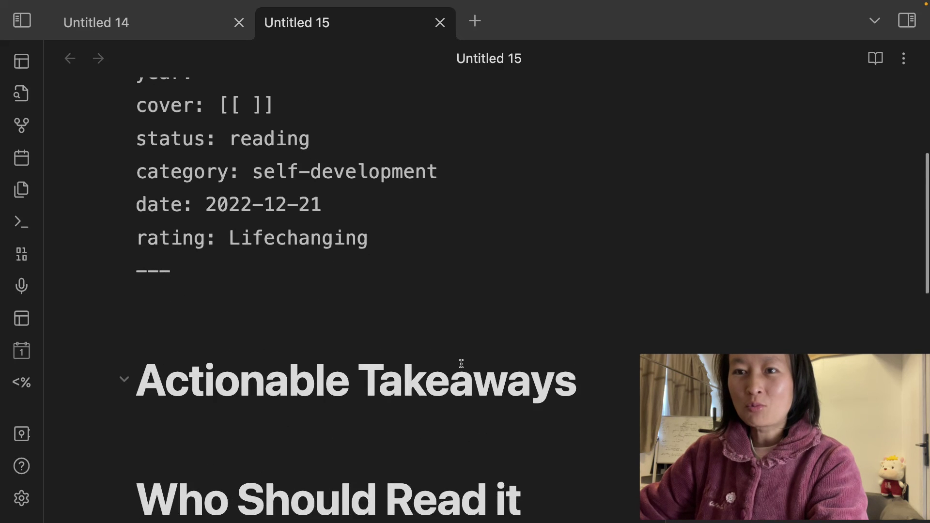
{"action": "scroll", "coordinate": [461, 363], "scroll_direction": "up", "scroll_amount": 5}
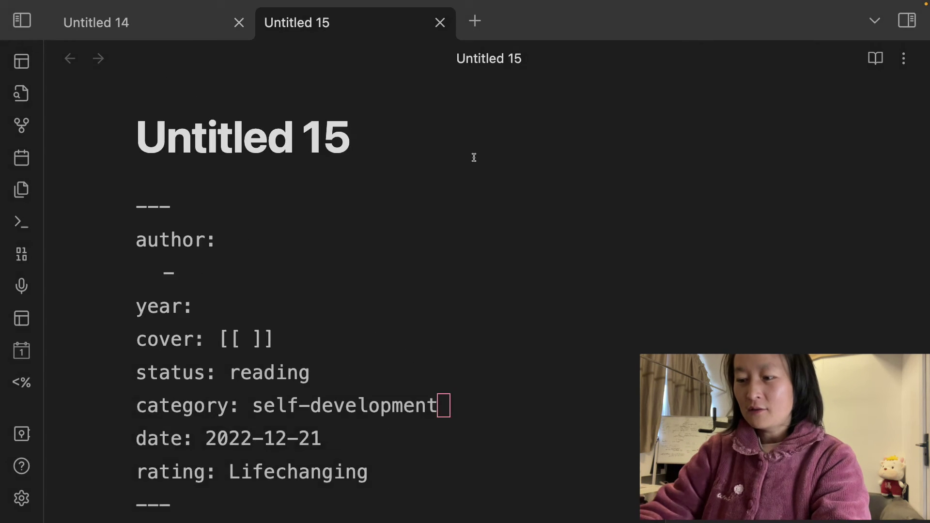
Search the available commands for templater and check the hotkey bound to Insert templates/book note_v1.md
{"action": "key", "text": "super+p"}
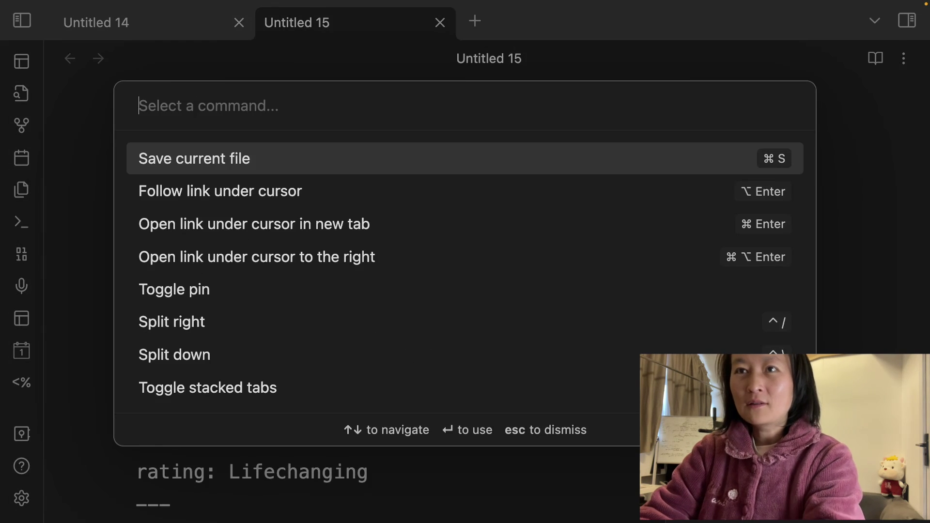
{"action": "type", "text": "templater"}
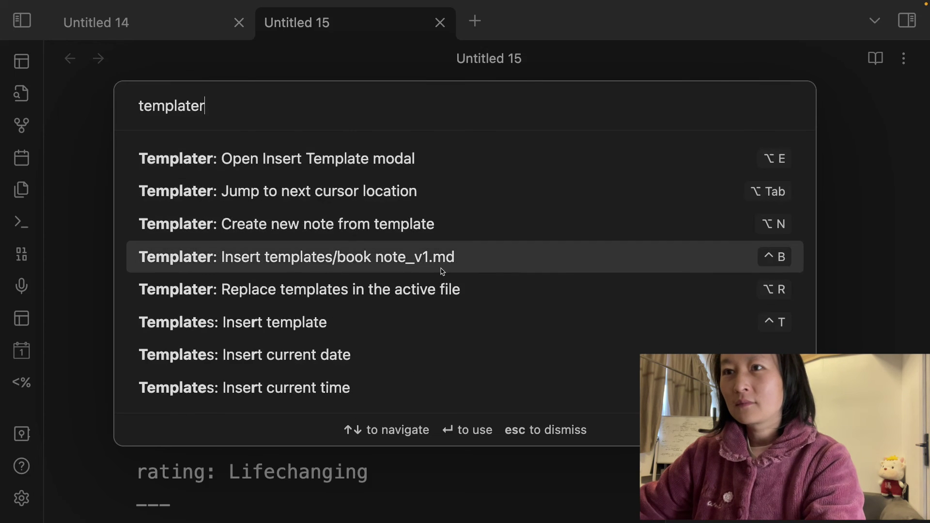
{"action": "scroll", "coordinate": [442, 270], "scroll_direction": "down", "scroll_amount": 1}
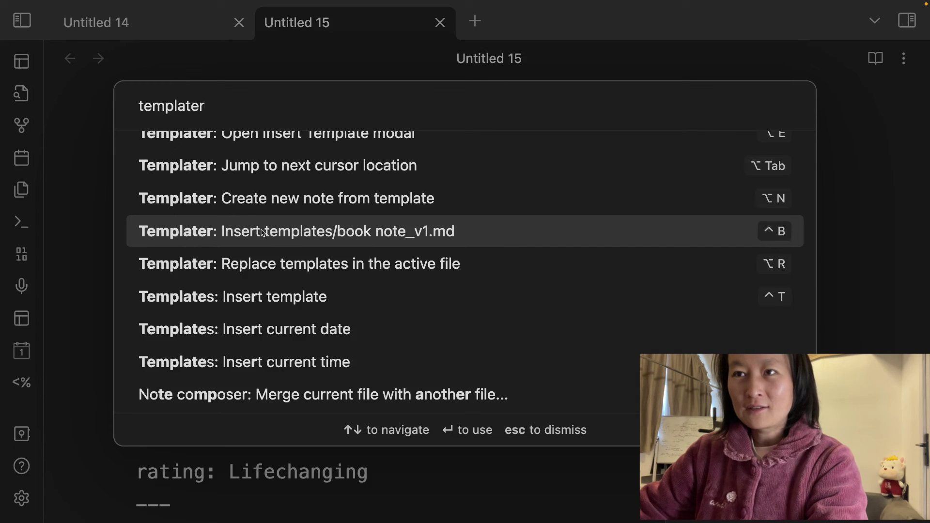
{"action": "key", "text": "Return"}
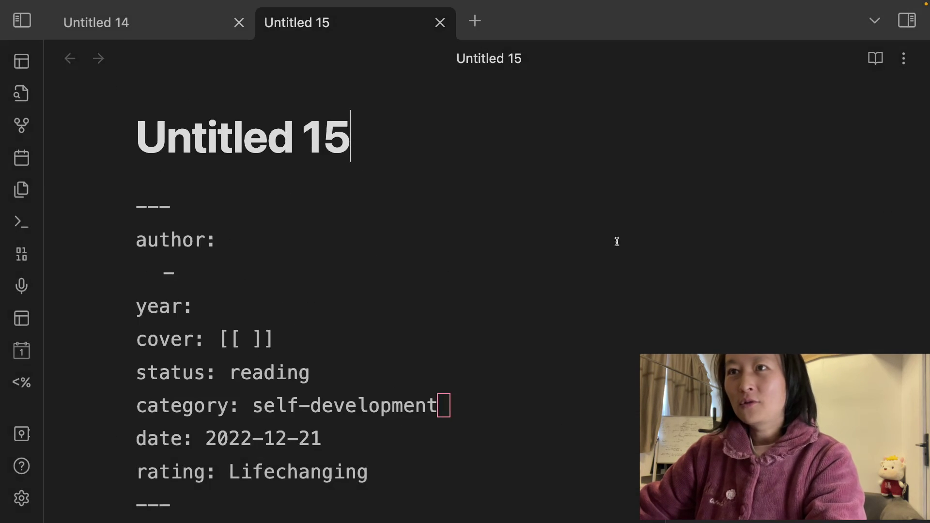
{"action": "scroll", "coordinate": [494, 323], "scroll_direction": "down", "scroll_amount": 2}
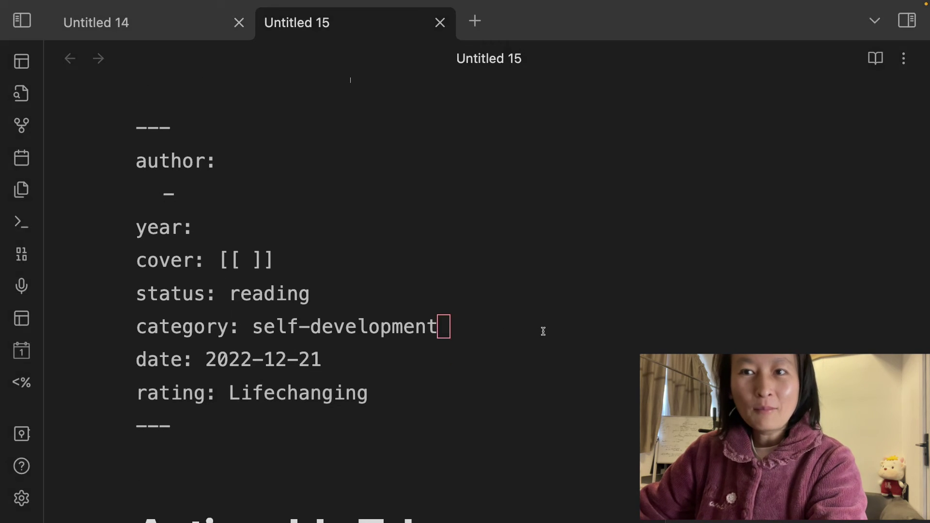
{"action": "scroll", "coordinate": [541, 331], "scroll_direction": "up", "scroll_amount": 2}
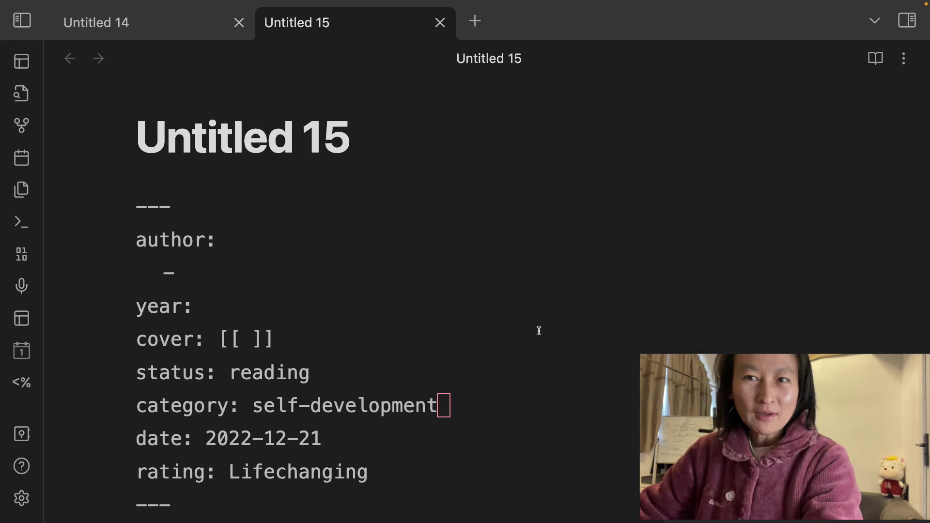
{"action": "scroll", "coordinate": [607, 245], "scroll_direction": "down", "scroll_amount": 1}
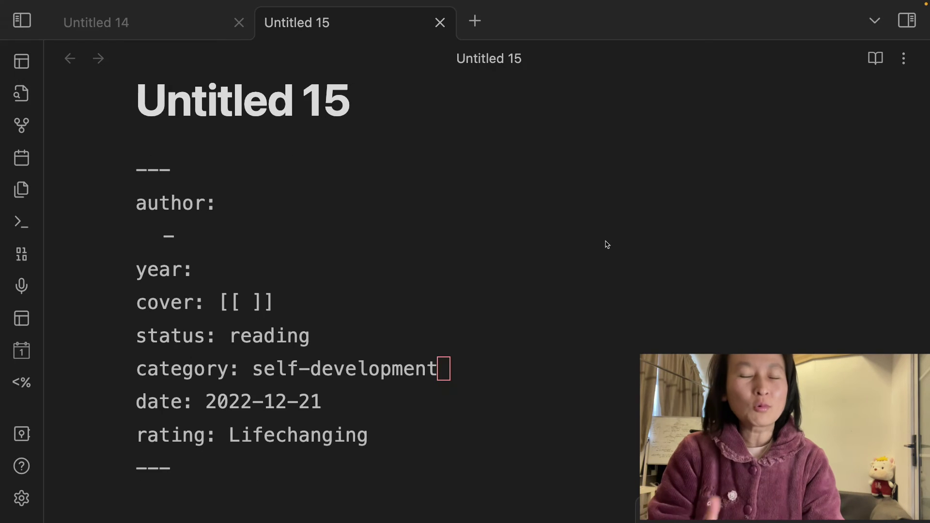
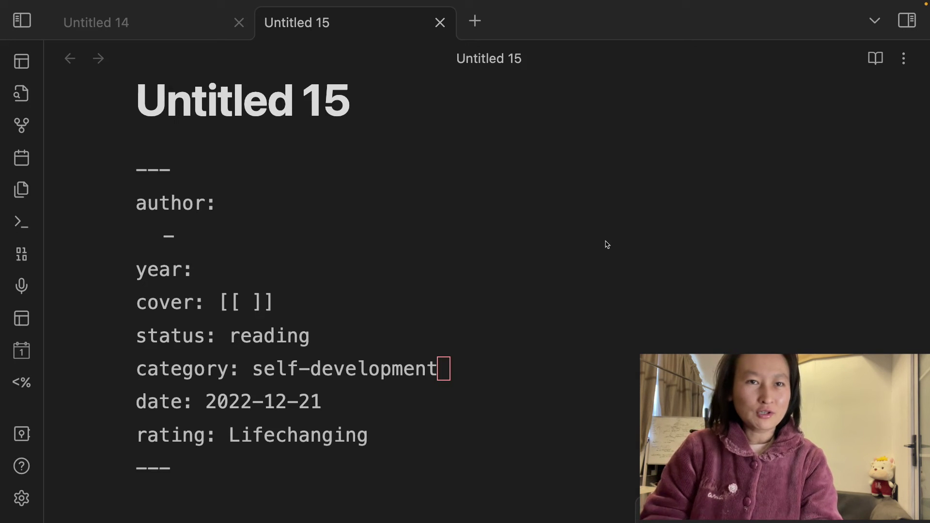
{"action": "scroll", "coordinate": [608, 245], "scroll_direction": "down", "scroll_amount": 1}
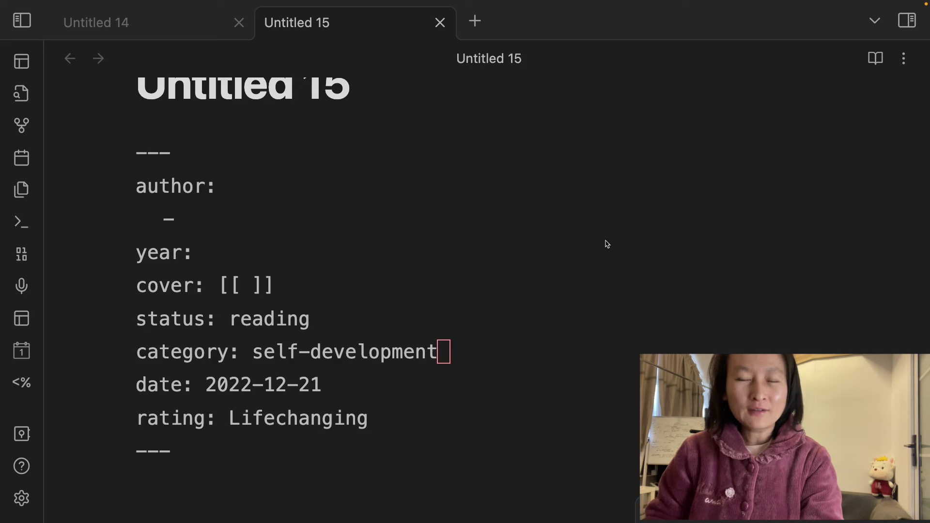
Compare the Templater commands with the core Templates commands by searching the command list for templater
{"action": "left_click", "coordinate": [556, 249]}
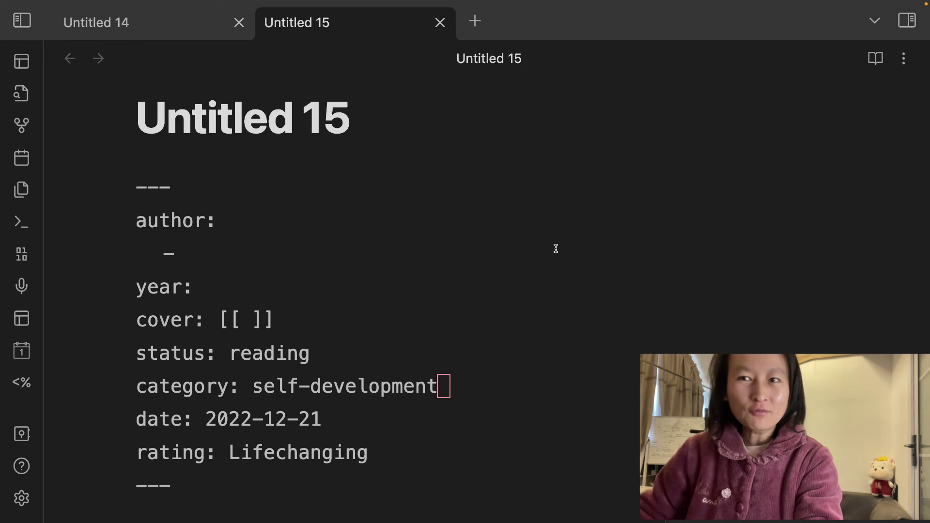
{"action": "key", "text": "super+p"}
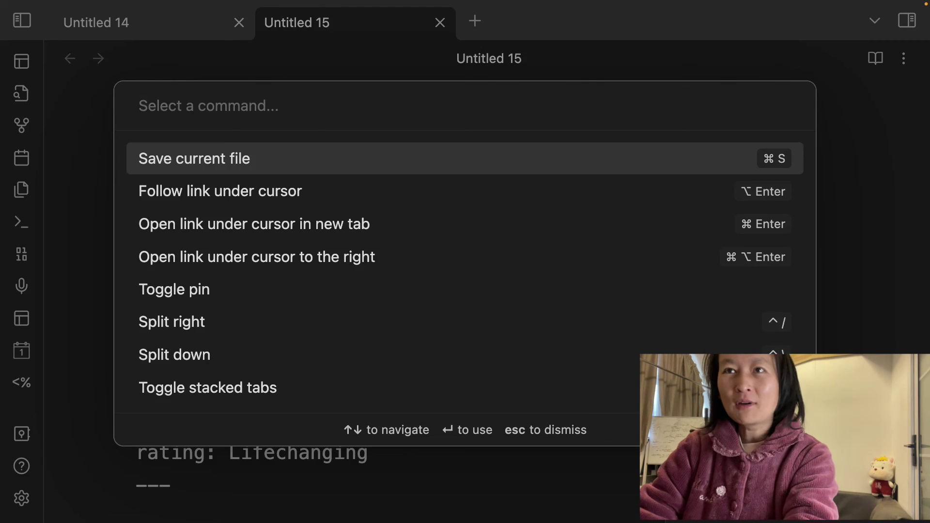
{"action": "type", "text": "temp"}
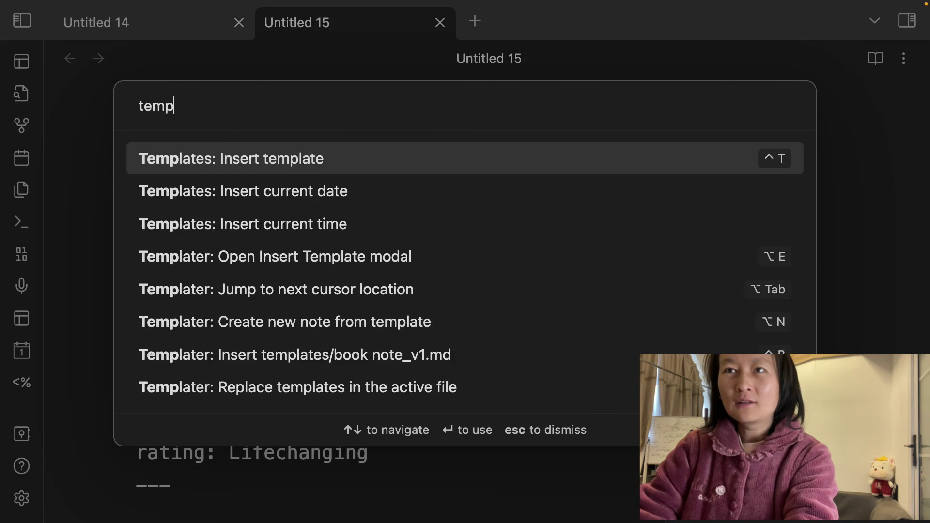
{"action": "type", "text": "later"}
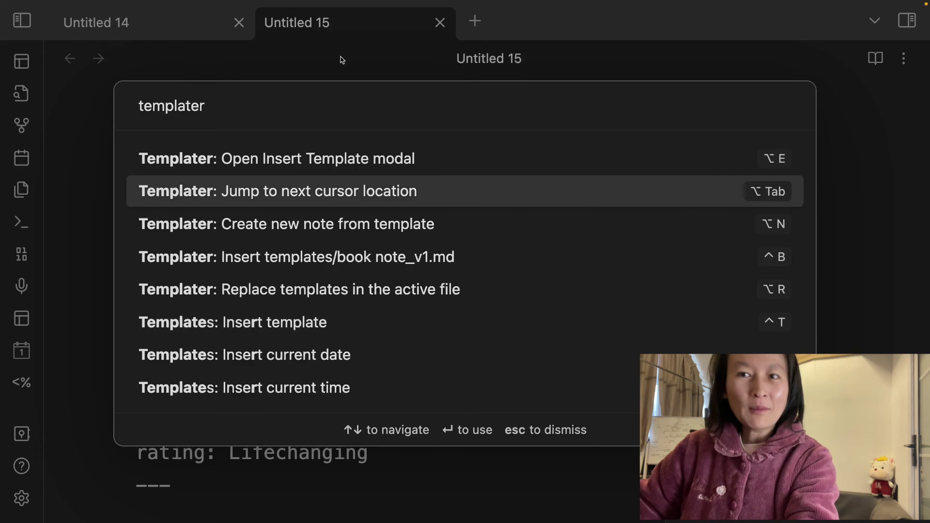
{"action": "key", "text": "Return"}
Create another new note and insert book note_v1 into it with the core command Templates: Insert template
{"action": "key", "text": "super+t"}
{"action": "key", "text": "super+n"}
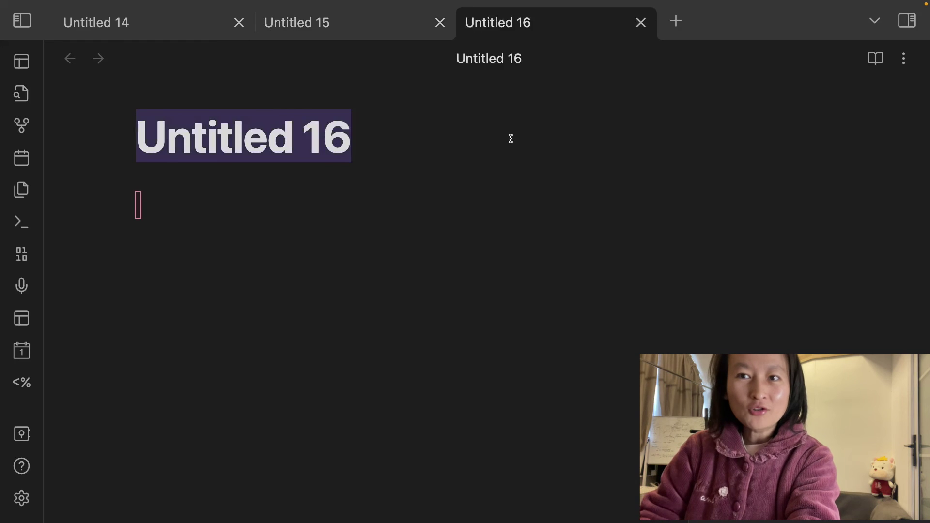
{"action": "key", "text": "super+p"}
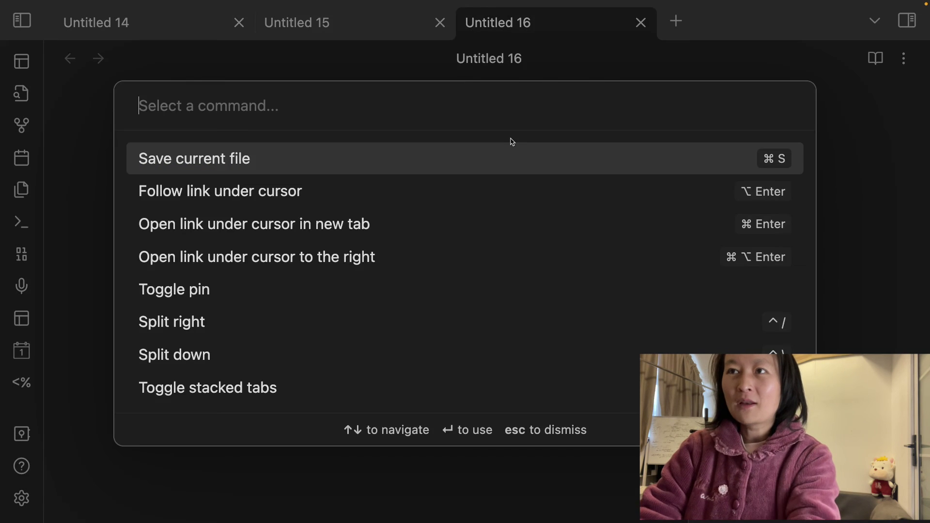
{"action": "type", "text": "insert"}
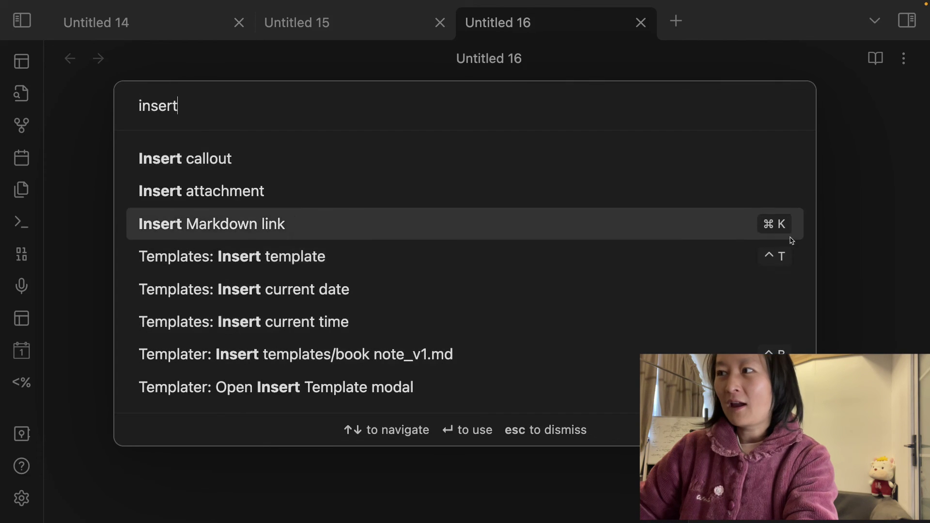
{"action": "left_click", "coordinate": [294, 257]}
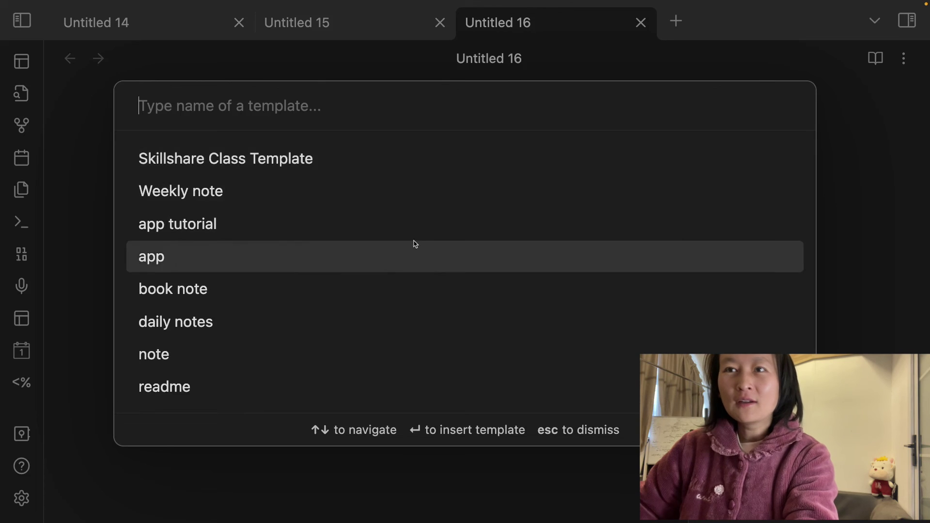
{"action": "scroll", "coordinate": [291, 301], "scroll_direction": "down", "scroll_amount": 3}
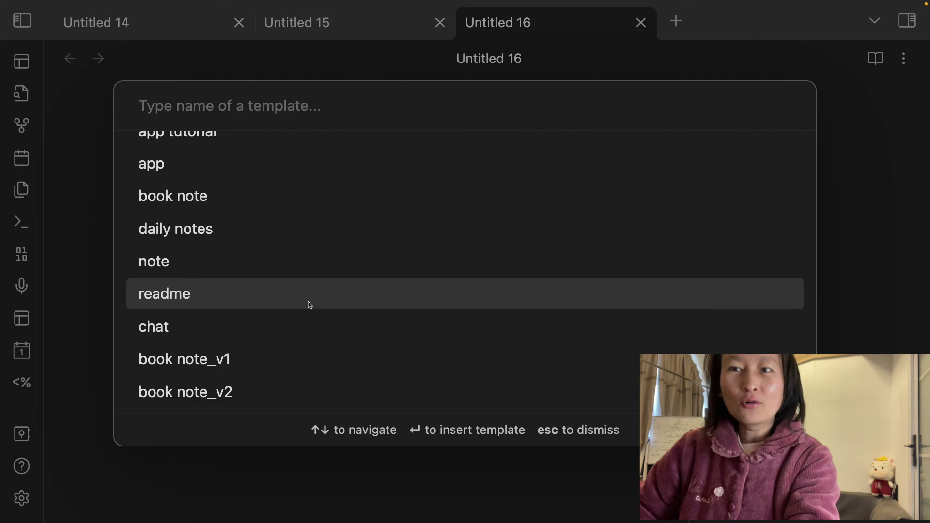
{"action": "scroll", "coordinate": [310, 305], "scroll_direction": "down", "scroll_amount": 4}
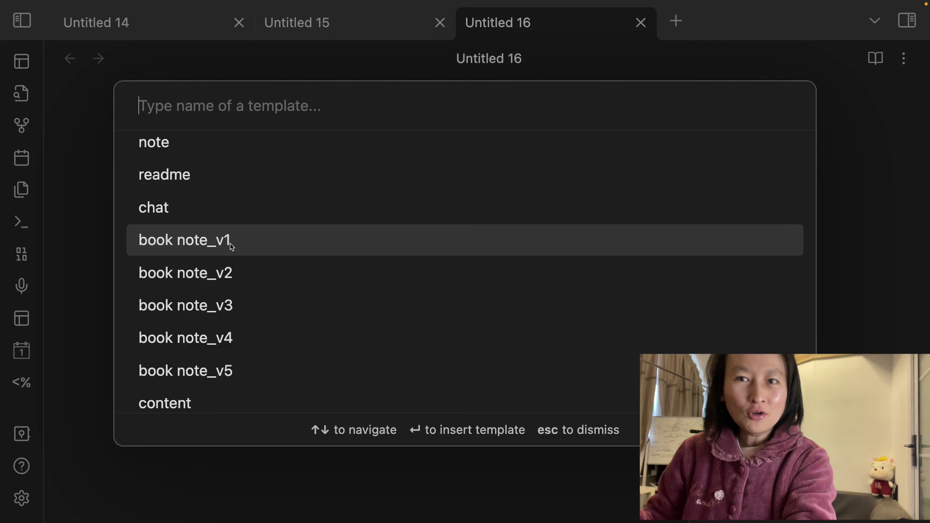
{"action": "left_click", "coordinate": [231, 245]}
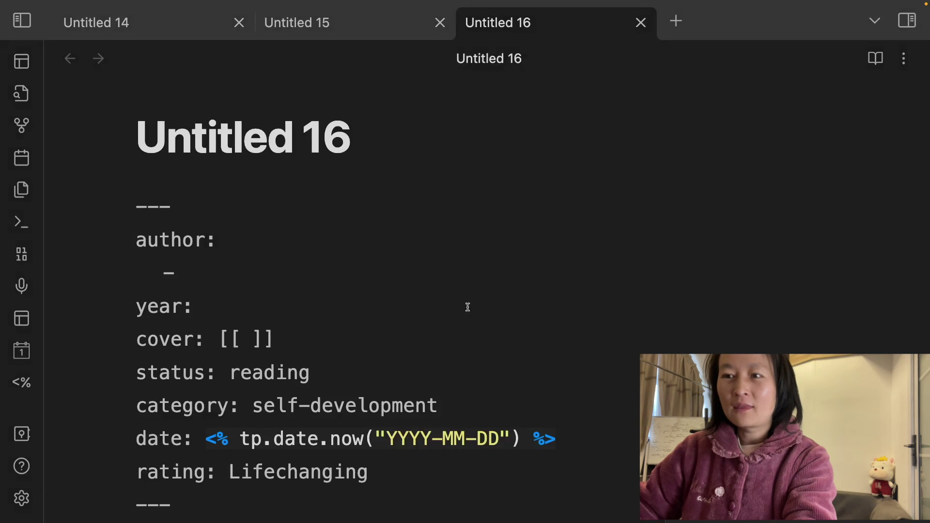
Examine the template content inserted into Untitled 16, focusing on the tp.date.now expression in the date field
{"action": "scroll", "coordinate": [460, 320], "scroll_direction": "down", "scroll_amount": 3}
{"action": "scroll", "coordinate": [460, 321], "scroll_direction": "down", "scroll_amount": 10}
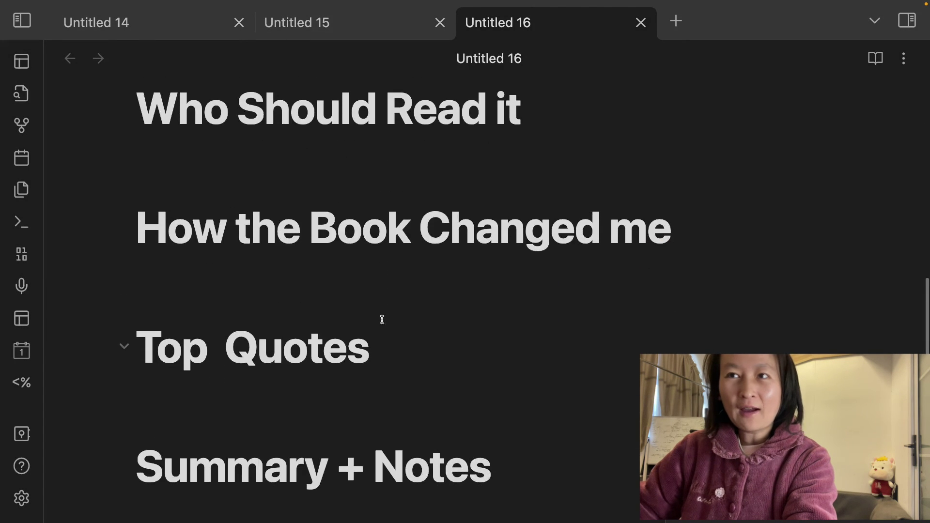
{"action": "scroll", "coordinate": [407, 290], "scroll_direction": "up", "scroll_amount": 8}
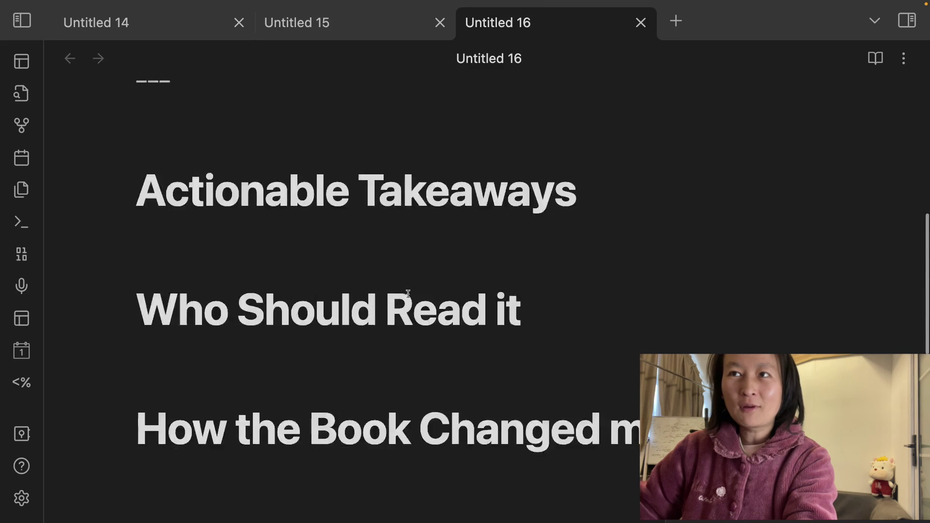
{"action": "scroll", "coordinate": [409, 294], "scroll_direction": "up", "scroll_amount": 2}
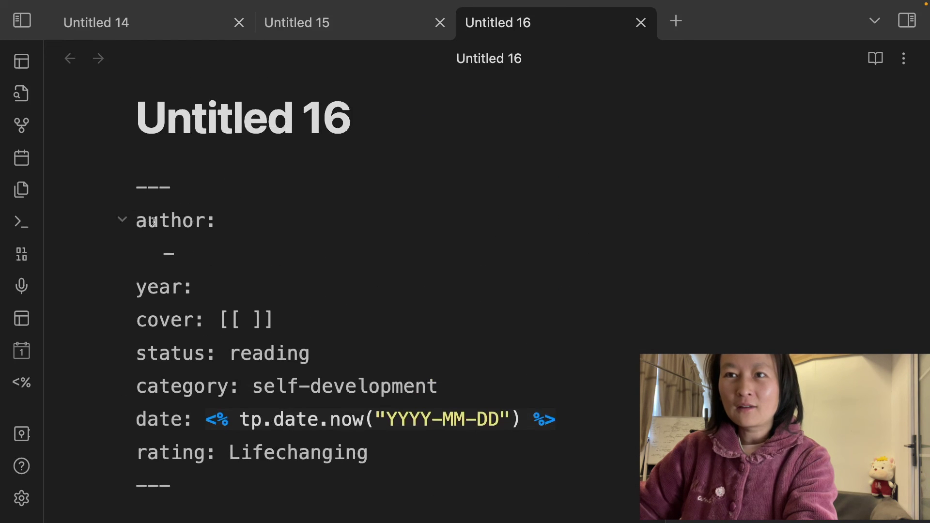
{"action": "scroll", "coordinate": [200, 316], "scroll_direction": "down", "scroll_amount": 3}
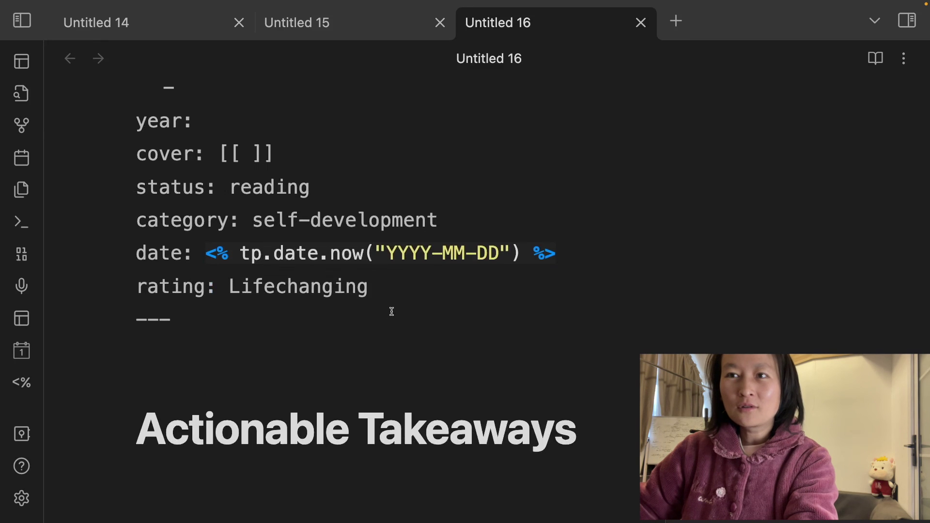
{"action": "scroll", "coordinate": [391, 311], "scroll_direction": "down", "scroll_amount": 1}
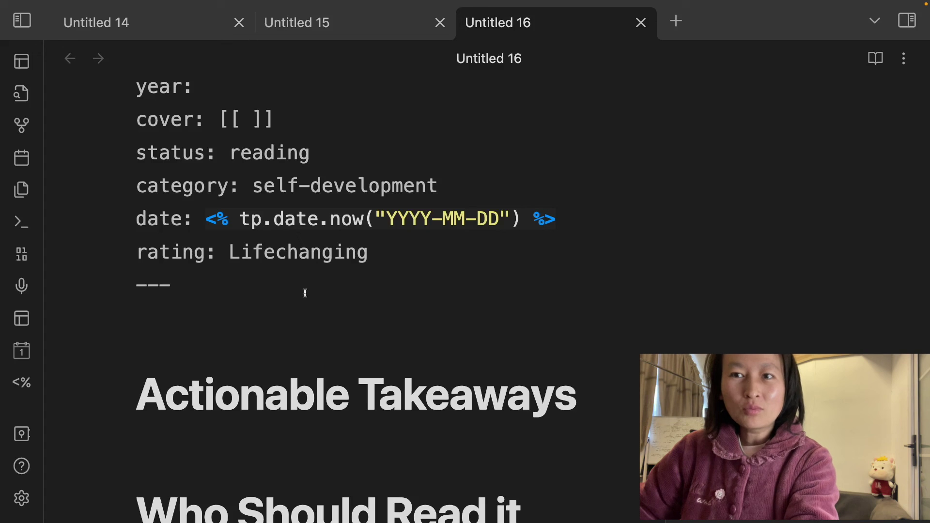
{"action": "left_click", "coordinate": [205, 220]}
{"action": "left_click_drag", "start_coordinate": [206, 221], "coordinate": [616, 221]}
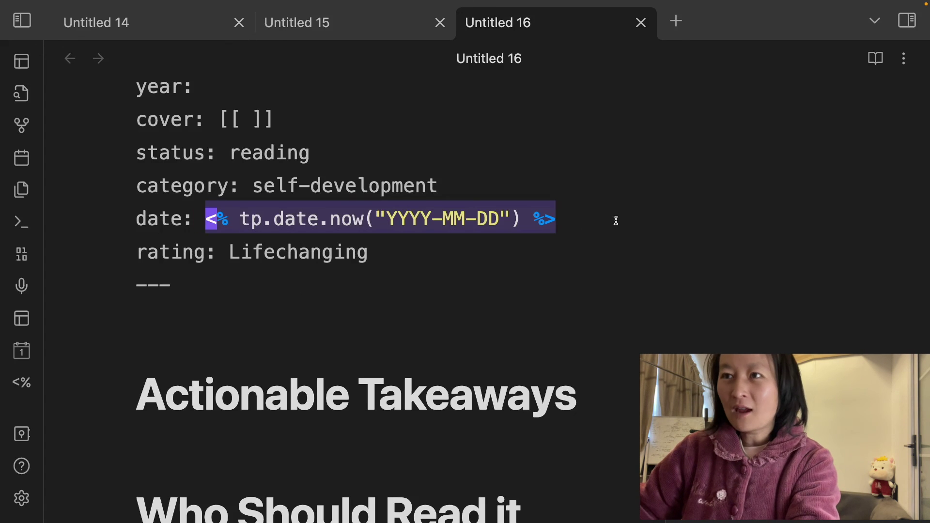
{"action": "left_click", "coordinate": [567, 220]}
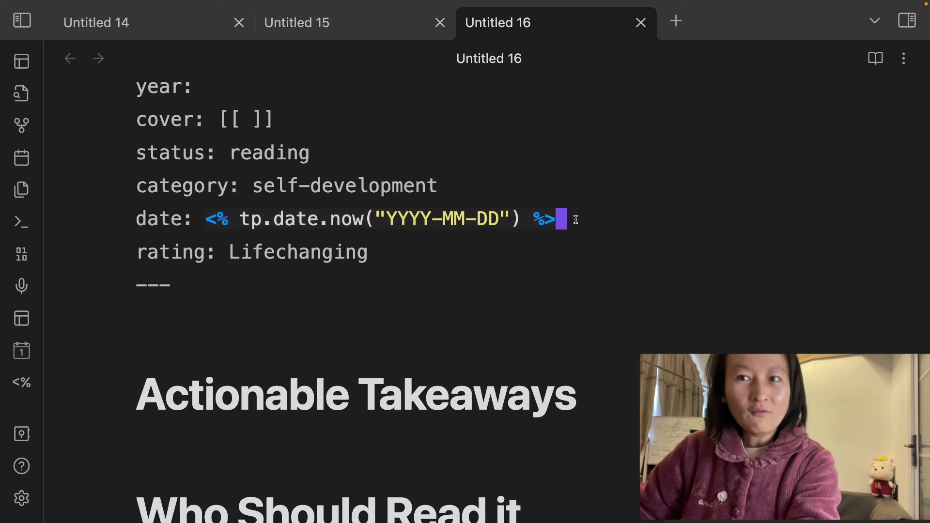
{"action": "left_click_drag", "start_coordinate": [574, 219], "coordinate": [198, 219]}
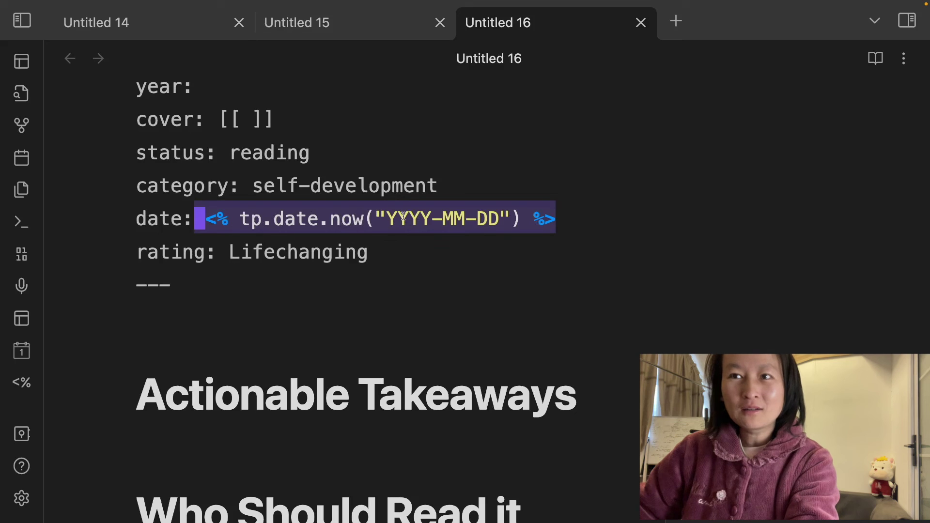
{"action": "left_click", "coordinate": [636, 235]}
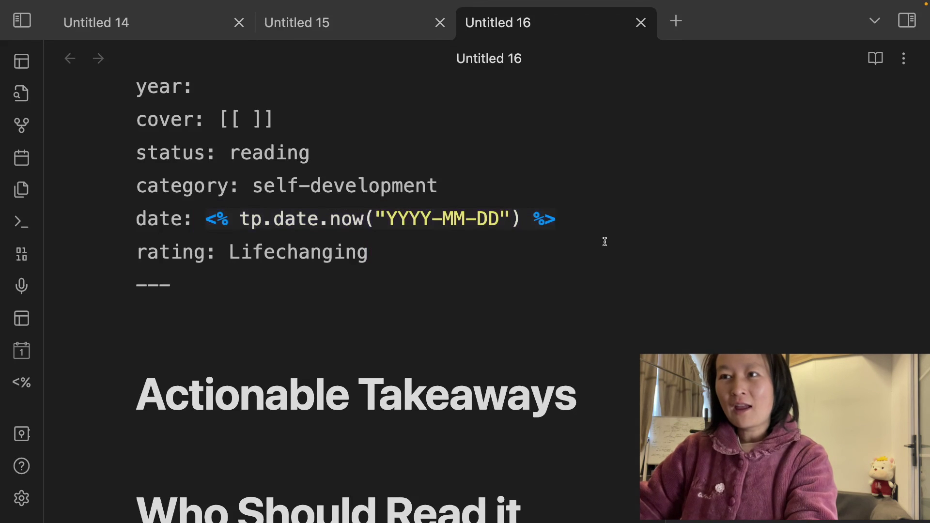
Run Templater: Replace templates in the active file on Untitled 16 and check the date field
{"action": "key", "text": "super+p"}
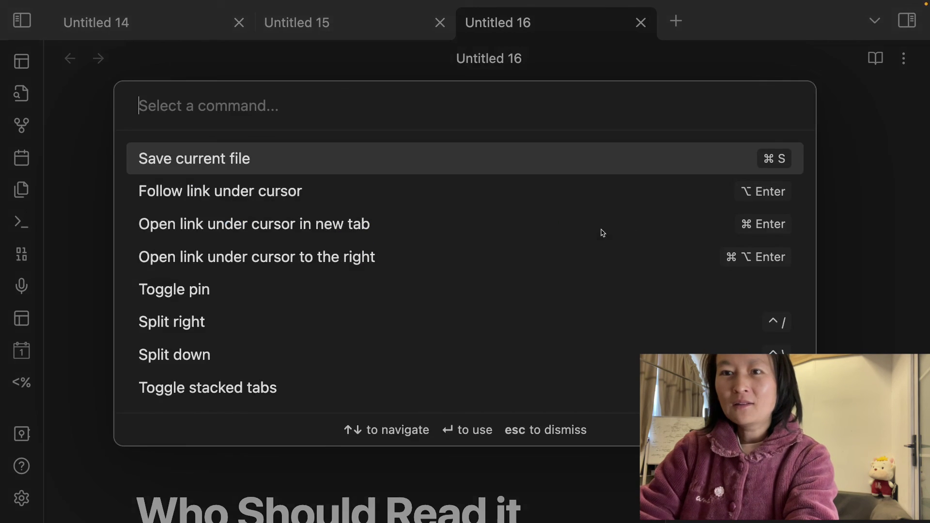
{"action": "type", "text": "templater"}
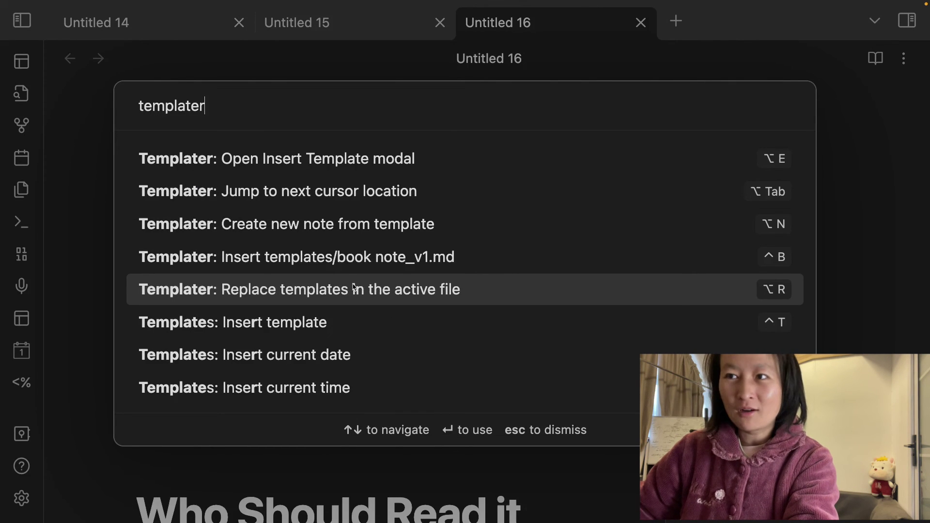
{"action": "left_click", "coordinate": [593, 293]}
{"action": "left_click", "coordinate": [268, 219]}
{"action": "scroll", "coordinate": [557, 214], "scroll_direction": "up", "scroll_amount": 2}
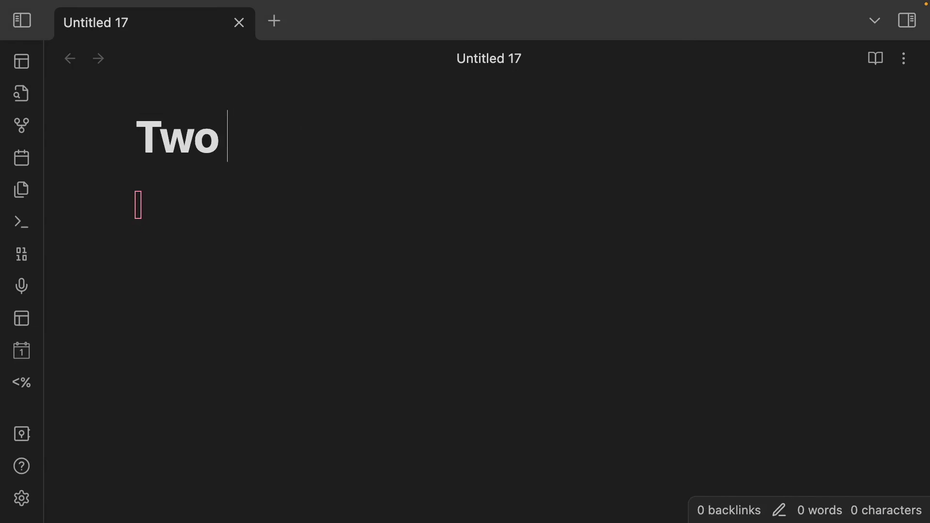
Title the new note "Two ways of using Templater" and write "Way 1: Using Templater commands/functions directly inside our notes"
{"action": "type", "text": "ways of "}
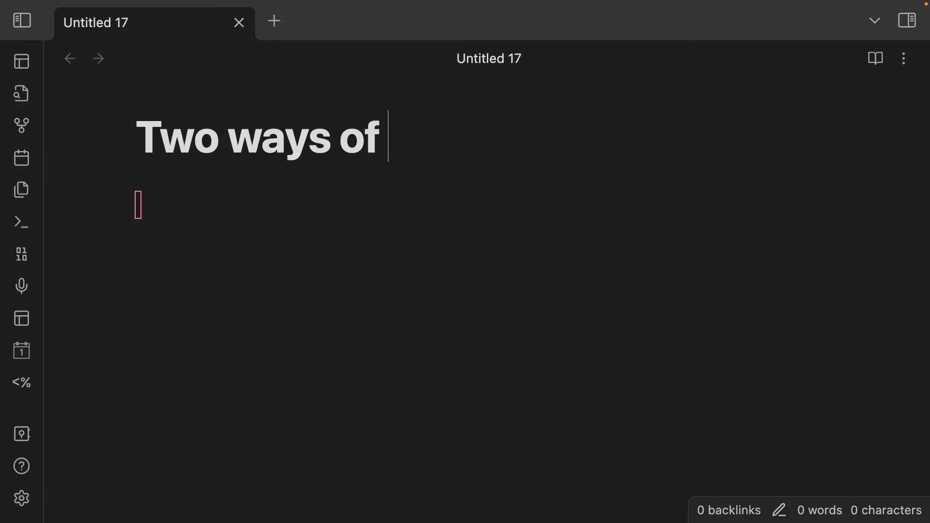
{"action": "type", "text": "using Templater"}
{"action": "left_click", "coordinate": [289, 206]}
{"action": "type", "text": "Way 1: Using Templater"}
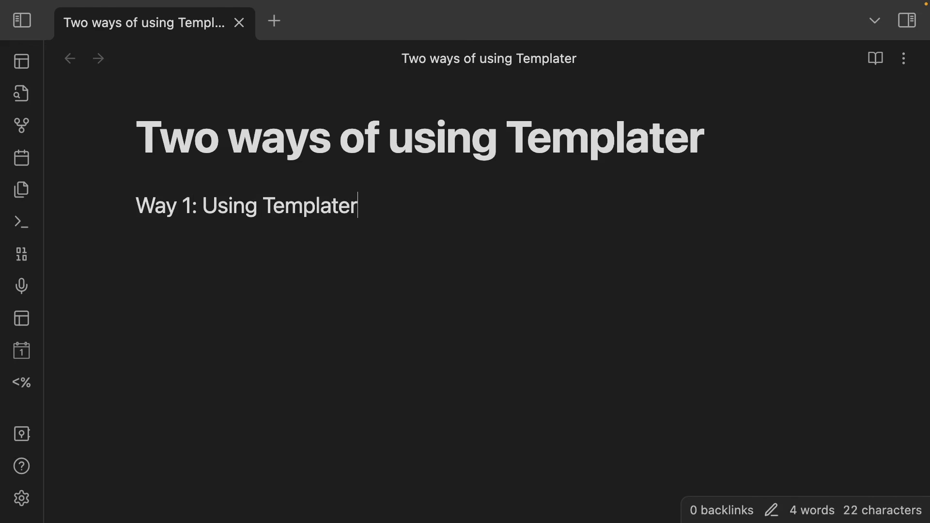
{"action": "type", "text": " commands/functions directly insd"}
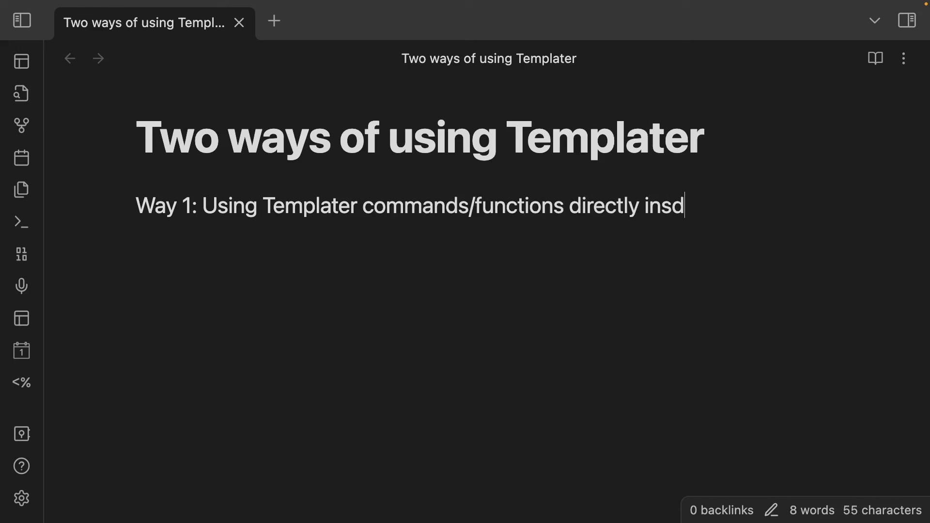
{"action": "key", "text": "BackSpace"}
{"action": "type", "text": "ide our notes"}
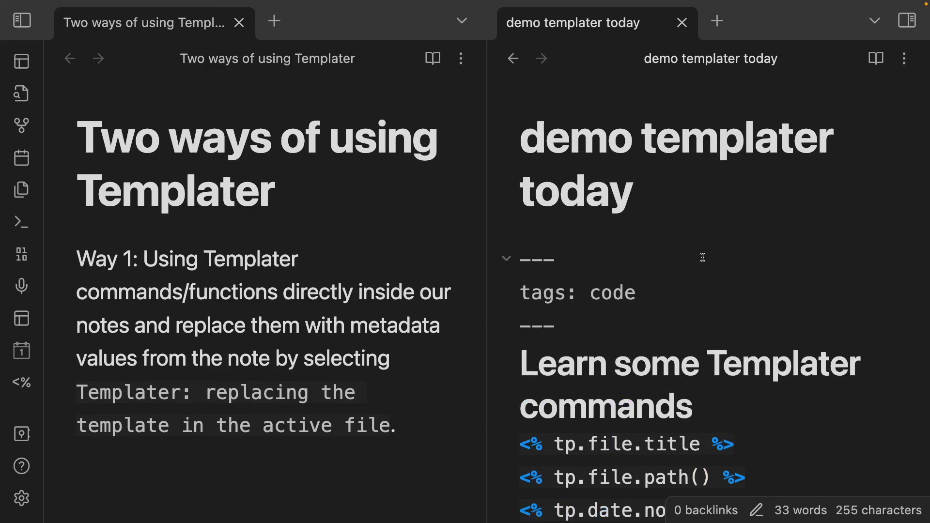
Run Templater: Replace templates in the active file on the demo templater today note and review its command lines
{"action": "left_click", "coordinate": [643, 257]}
{"action": "key", "text": "cmd+p"}
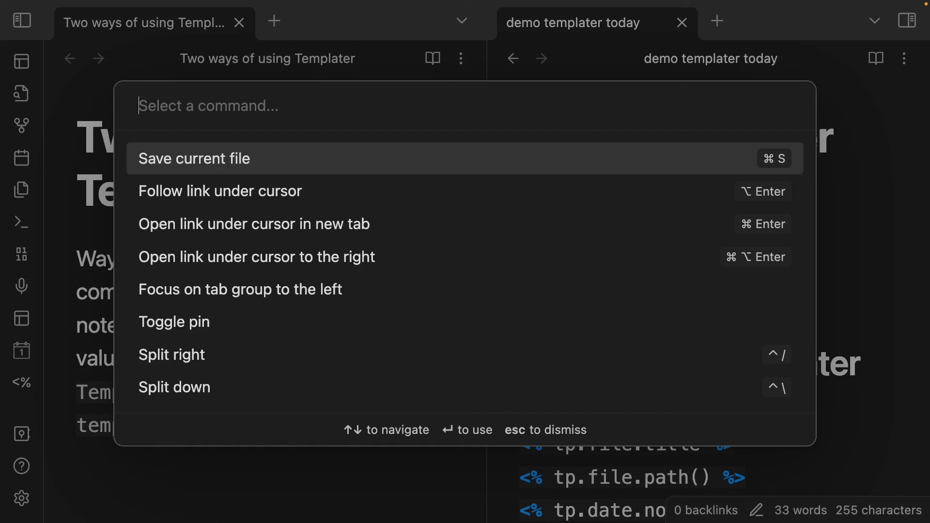
{"action": "type", "text": "replace"}
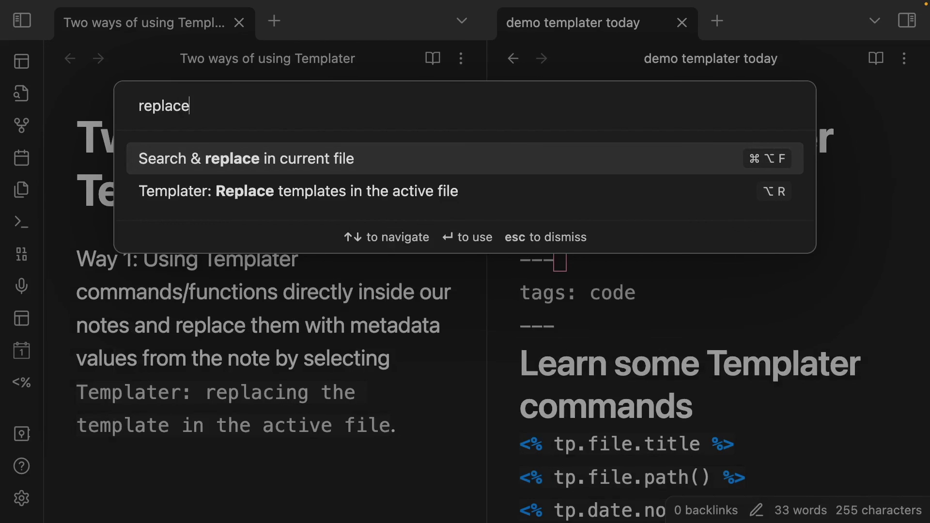
{"action": "key", "text": "Down"}
{"action": "key", "text": "Return"}
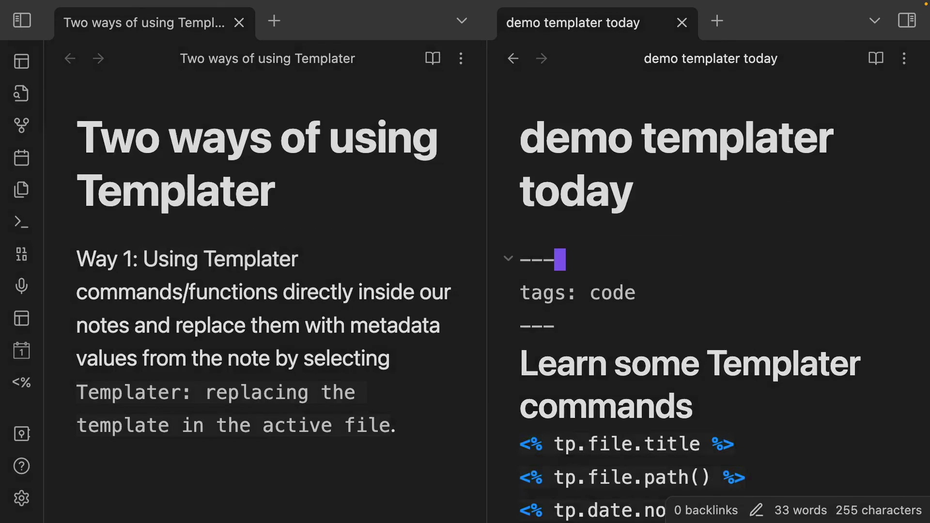
{"action": "scroll", "coordinate": [730, 382], "scroll_direction": "down", "scroll_amount": 2}
{"action": "scroll", "coordinate": [730, 383], "scroll_direction": "down", "scroll_amount": 6}
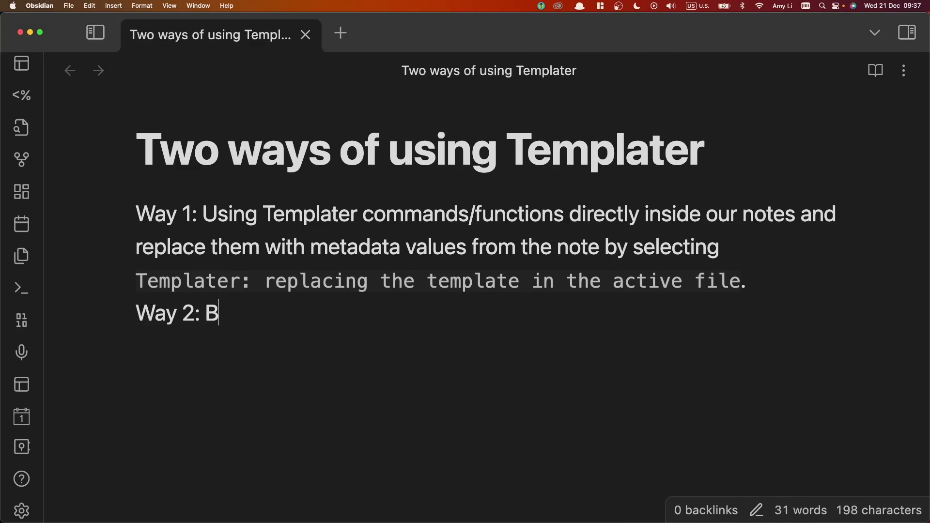
Complete the Way 2 line about building functions into a template automatically applied to notes through `folder templates` or the assigned `template hotkey`
{"action": "type", "text": "uilding these functions into a template "}
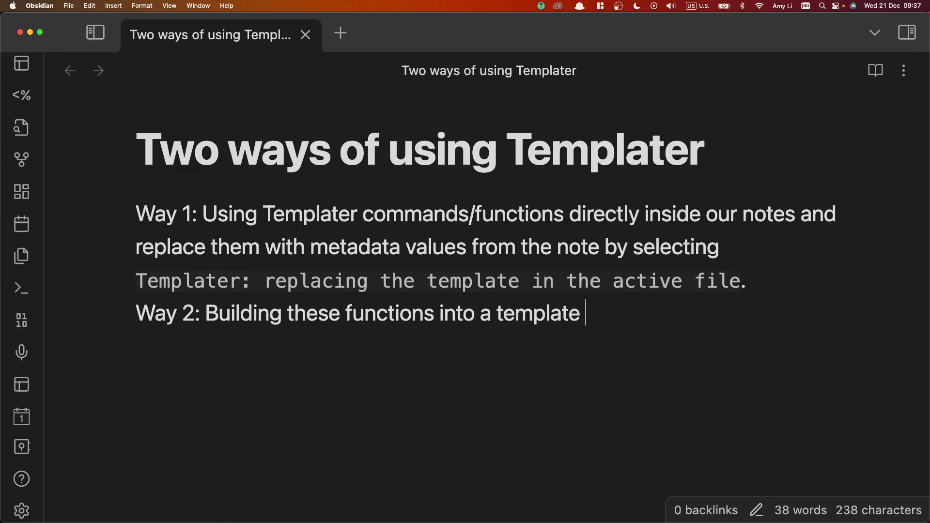
{"action": "type", "text": "that will be automatically applied to our notes through `folder templates` or the `template hot"}
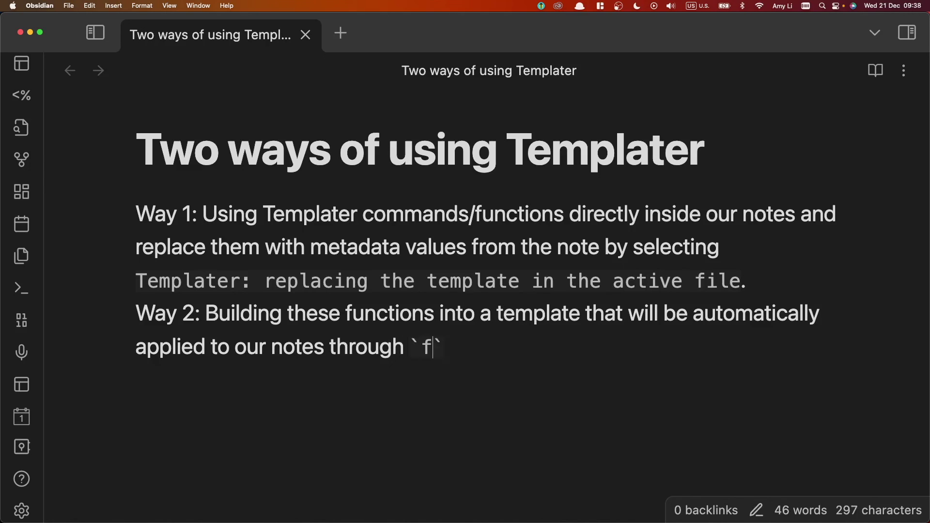
{"action": "type", "text": "key` that assigned to"}
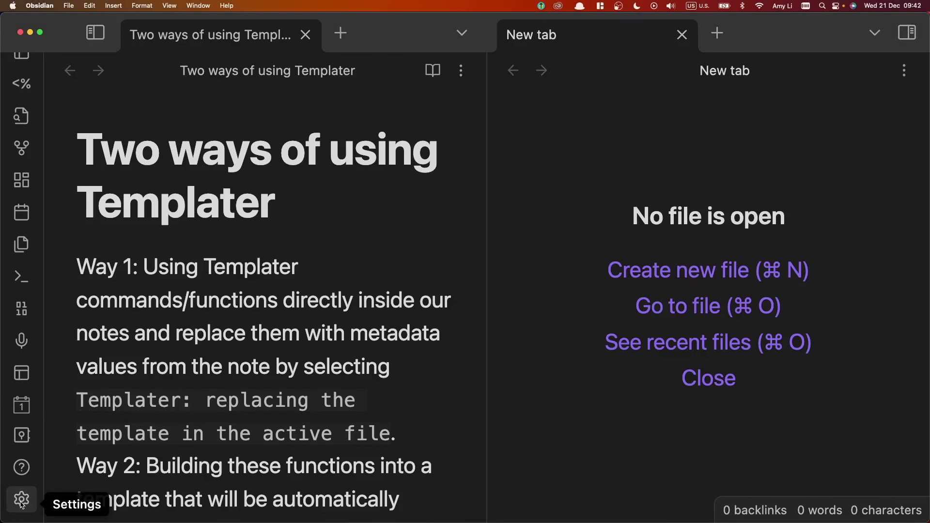
Look through the settings and close them
{"action": "left_click", "coordinate": [22, 504]}
{"action": "scroll", "coordinate": [533, 383], "scroll_direction": "down", "scroll_amount": 15}
{"action": "key", "text": "Escape"}
Create the note "some new booknote" in demo folder and review its content
{"action": "key", "text": "cmd+o"}
{"action": "type", "text": "demo folder/ some new booknote"}
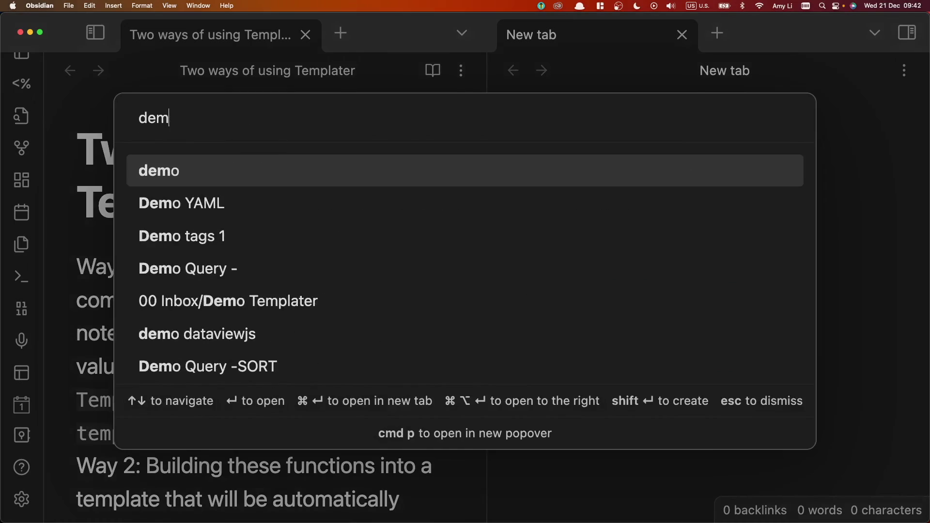
{"action": "key", "text": "Return"}
{"action": "left_click", "coordinate": [658, 203]}
{"action": "scroll", "coordinate": [684, 317], "scroll_direction": "down", "scroll_amount": 5}
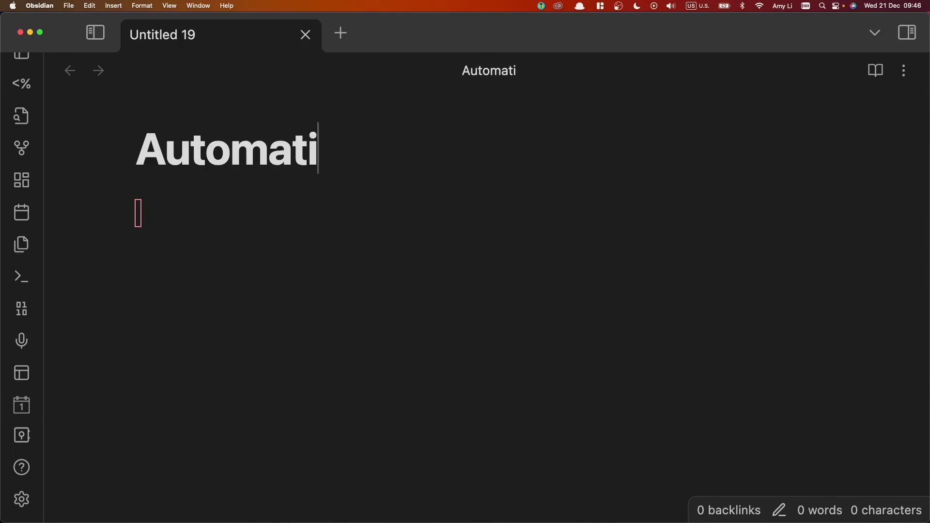
Title the new note "Automation of Templater" and add the bullet "We are empowered to create powerful templates to be applied to our new notes."
{"action": "type", "text": "on of Templater"}
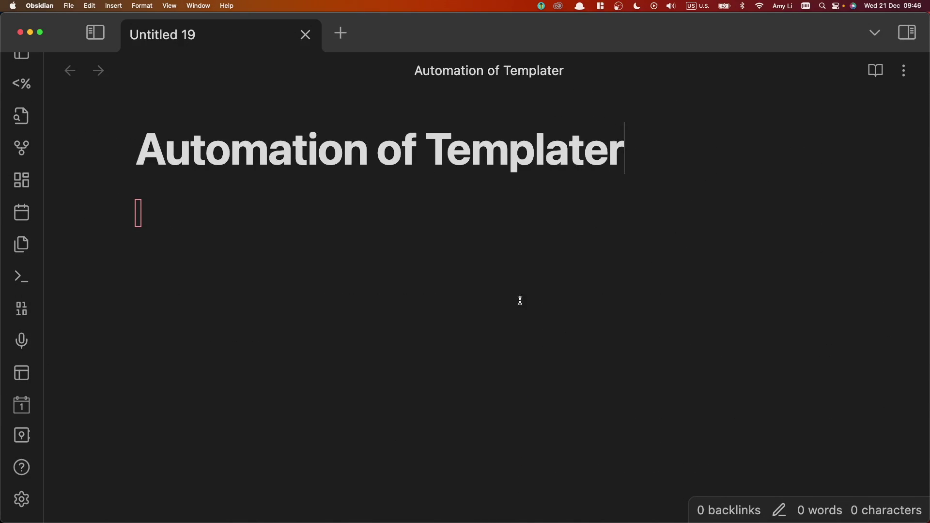
{"action": "key", "text": "Return"}
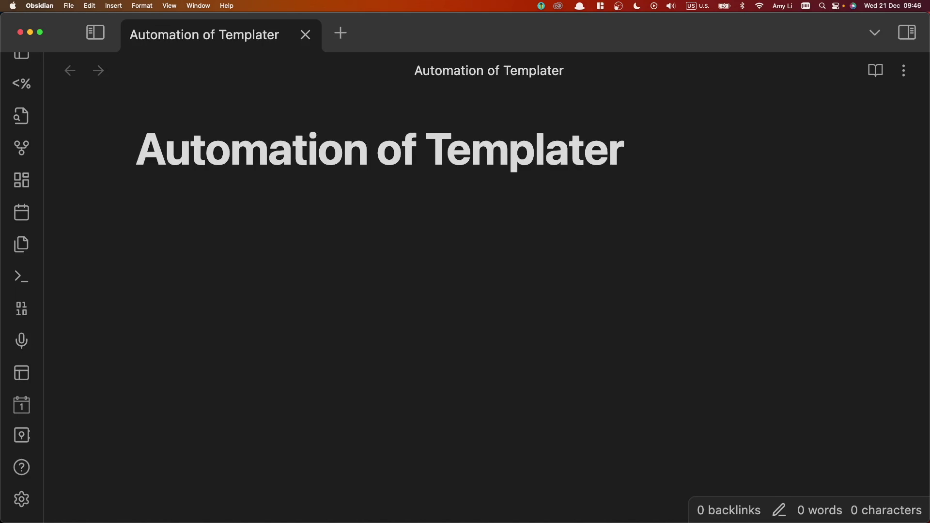
{"action": "type", "text": "- "}
{"action": "type", "text": "We are empowered "}
{"action": "type", "text": "to cr"}
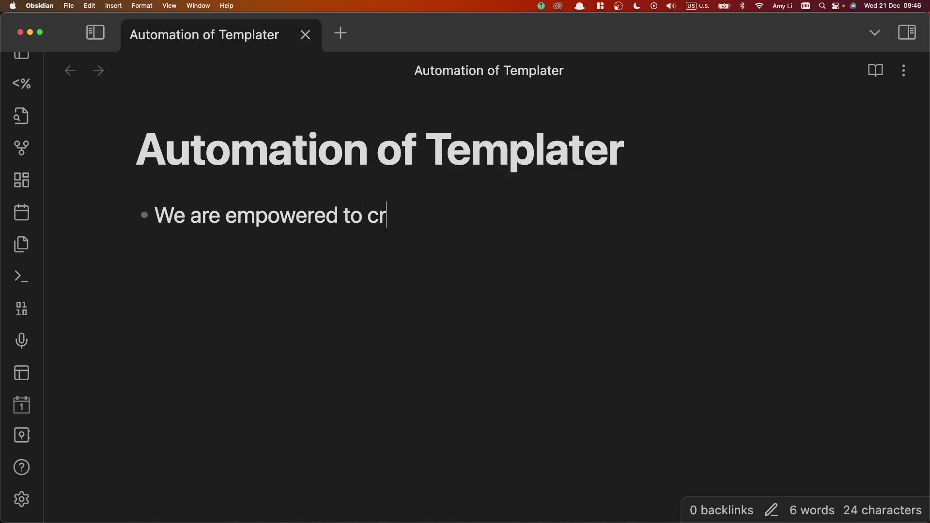
{"action": "type", "text": "eate powerful templates to be applied "}
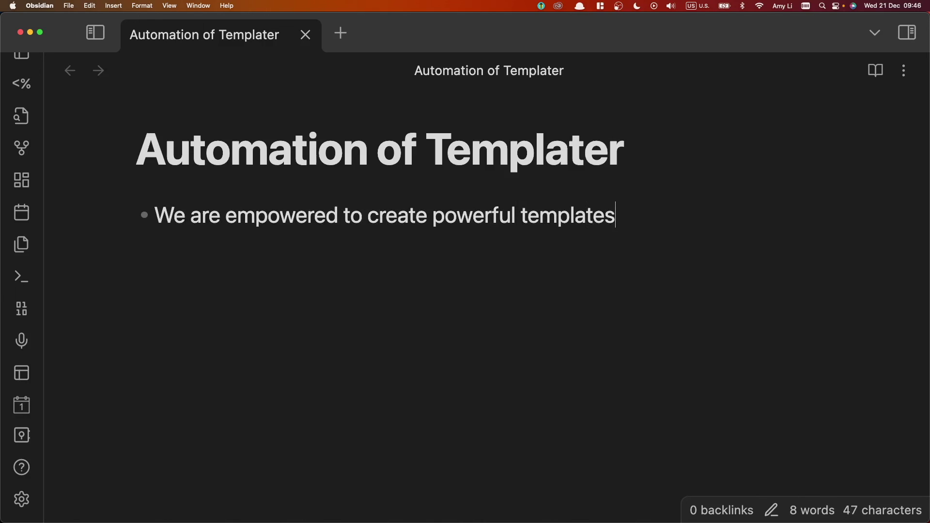
{"action": "type", "text": "to our new notes."}
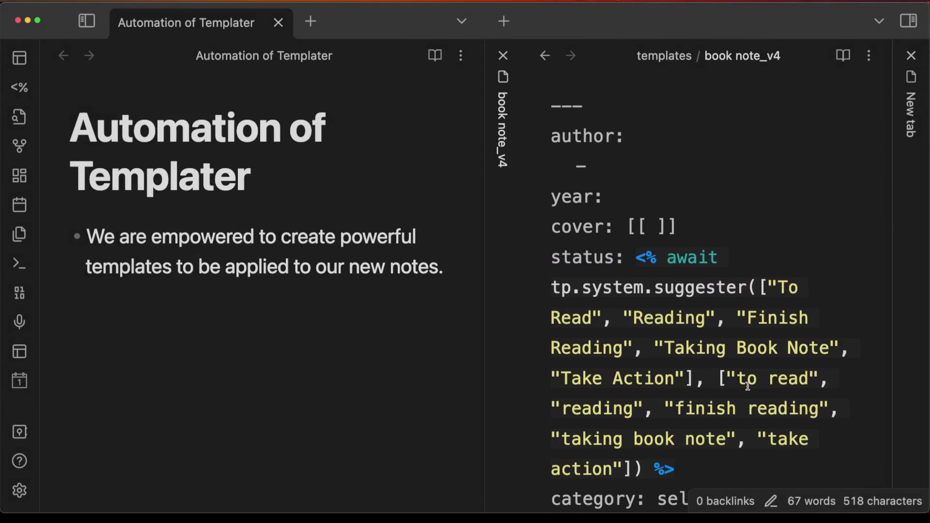
Add a second bullet reading "Automatically applying the template" to the Automation of Templater note
{"action": "scroll", "coordinate": [748, 386], "scroll_direction": "down", "scroll_amount": 1}
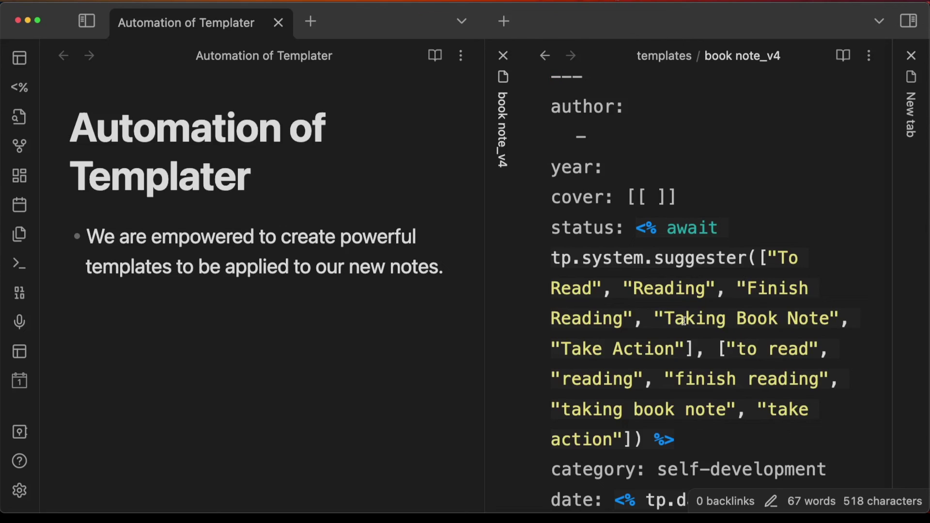
{"action": "scroll", "coordinate": [693, 323], "scroll_direction": "down", "scroll_amount": 1}
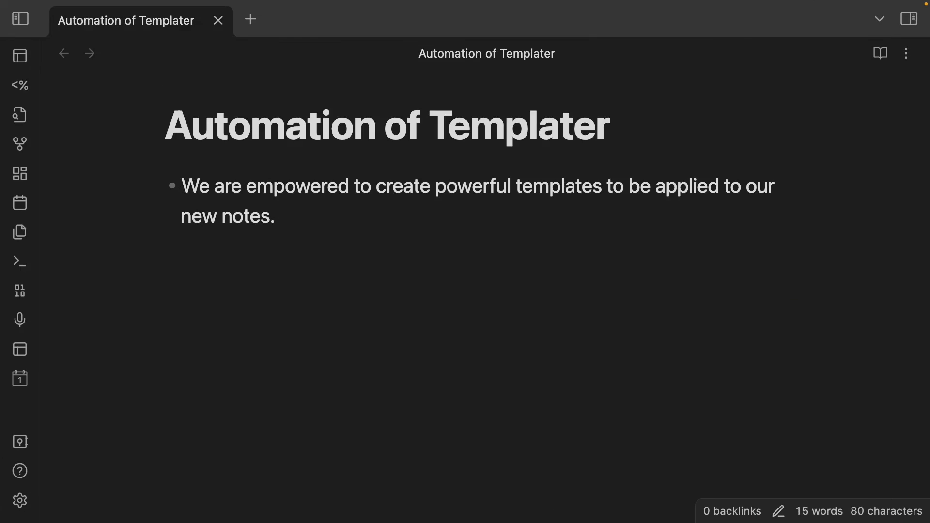
{"action": "key", "text": "Return"}
{"action": "type", "text": "Automatically applying the template"}
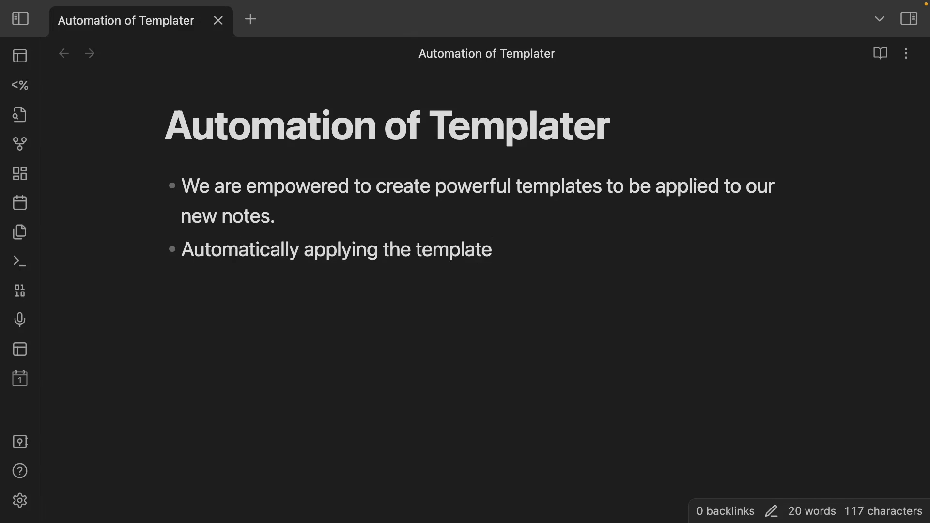
Add an indented numbered list under the second bullet with the items "Using `folder template`" and "Using `template hotkey`"
{"action": "key", "text": "Return"}
{"action": "key", "text": "Tab"}
{"action": "type", "text": "1. "}
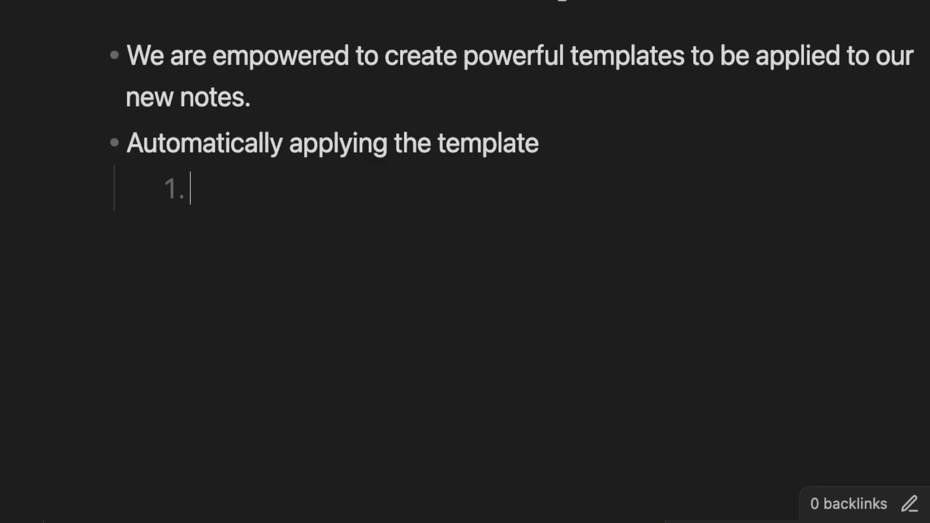
{"action": "type", "text": "Using "}
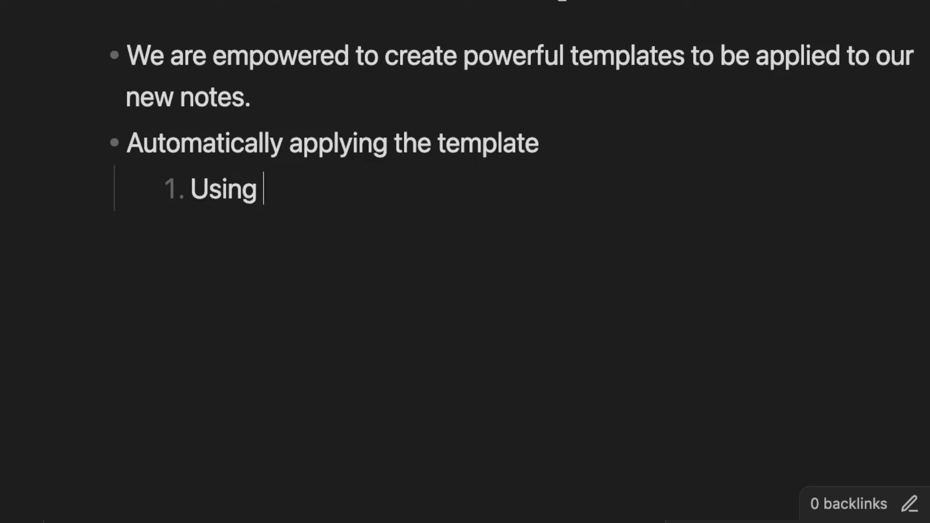
{"action": "type", "text": "`folder templ"}
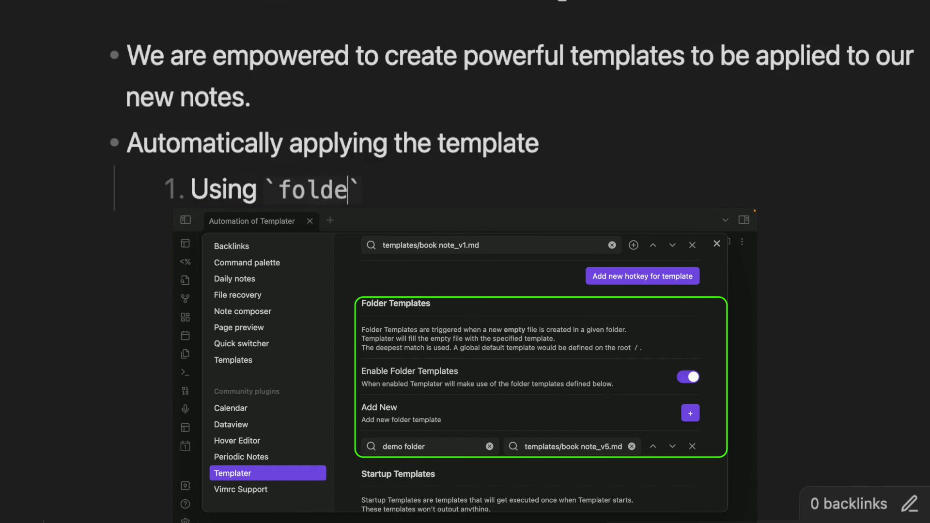
{"action": "type", "text": "ate"}
{"action": "key", "text": "Right"}
{"action": "key", "text": "Return"}
{"action": "type", "text": "Using `template hot"}
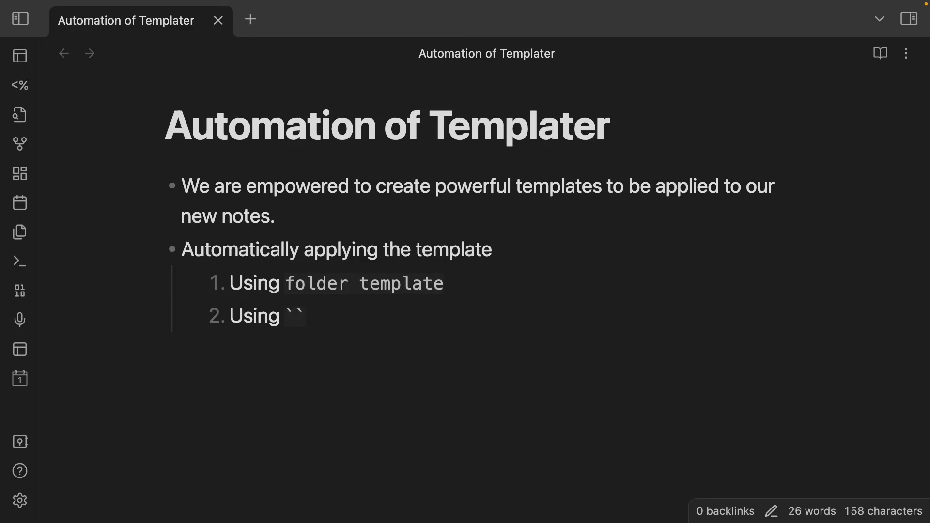
{"action": "type", "text": "key"}
{"action": "key", "text": "Escape"}
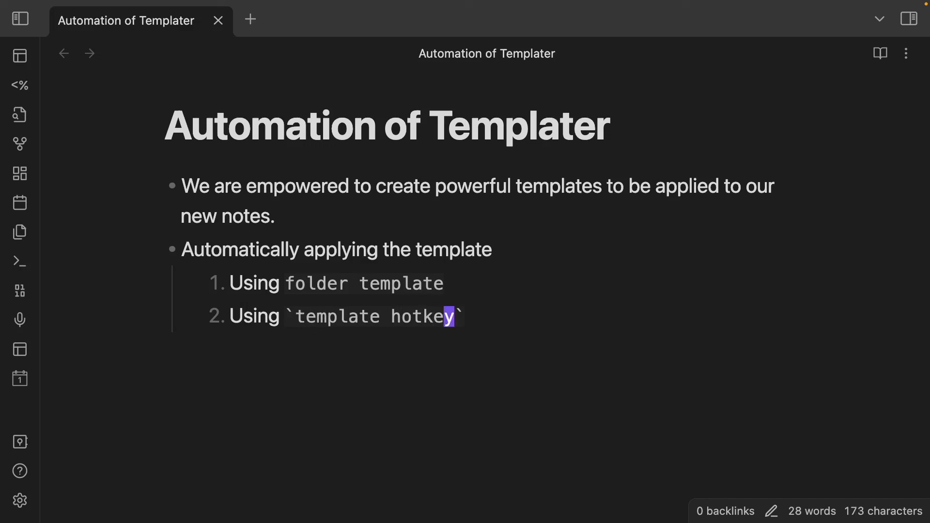